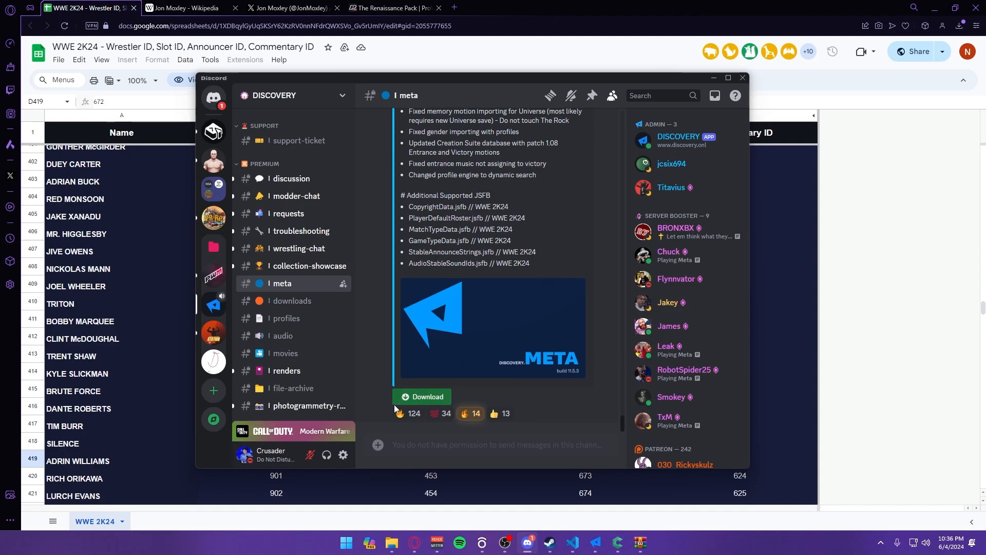
- Request the Meta Build 11.5.3 download from its Discord release post and open the direct message delivering the files
scroll(488, 246, up, 3)
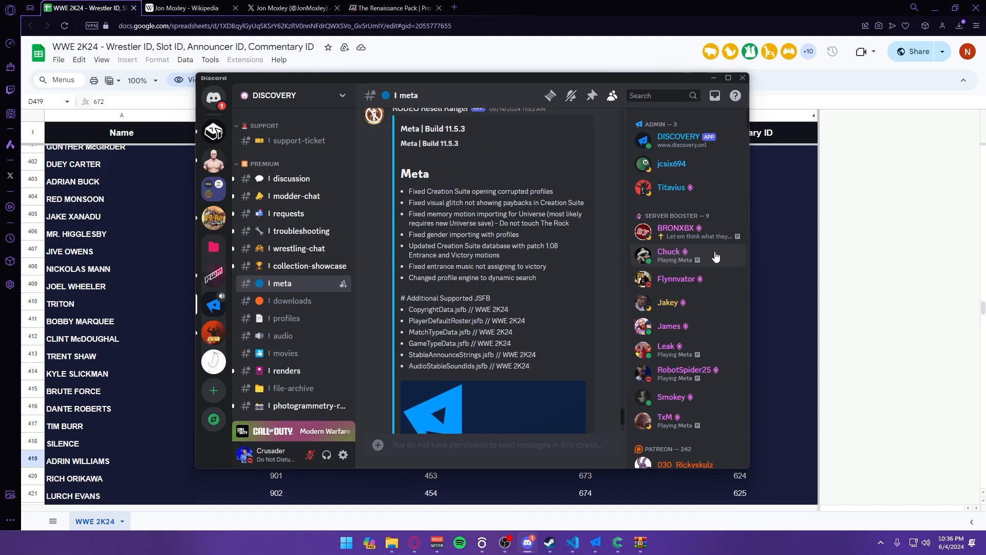
scroll(719, 257, down, 4)
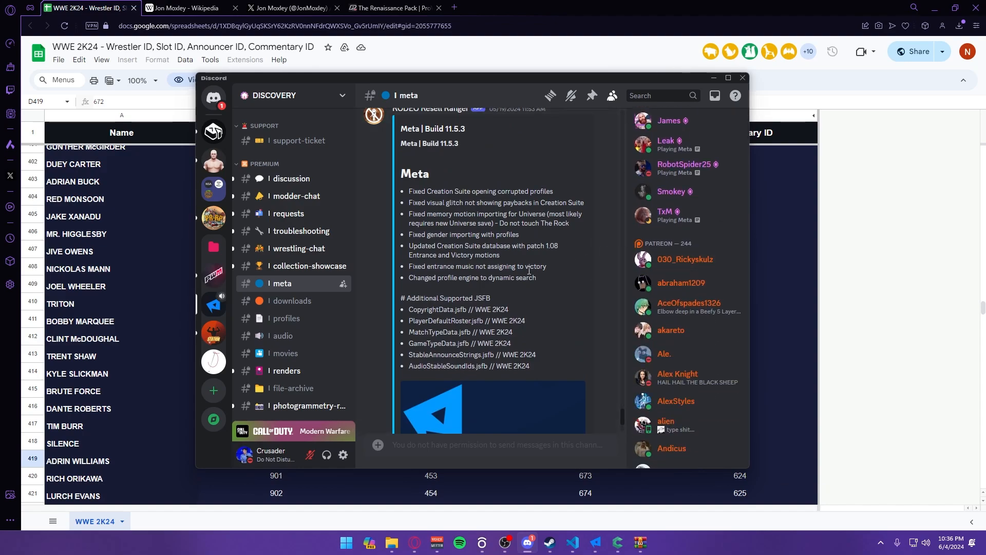
scroll(529, 263, down, 3)
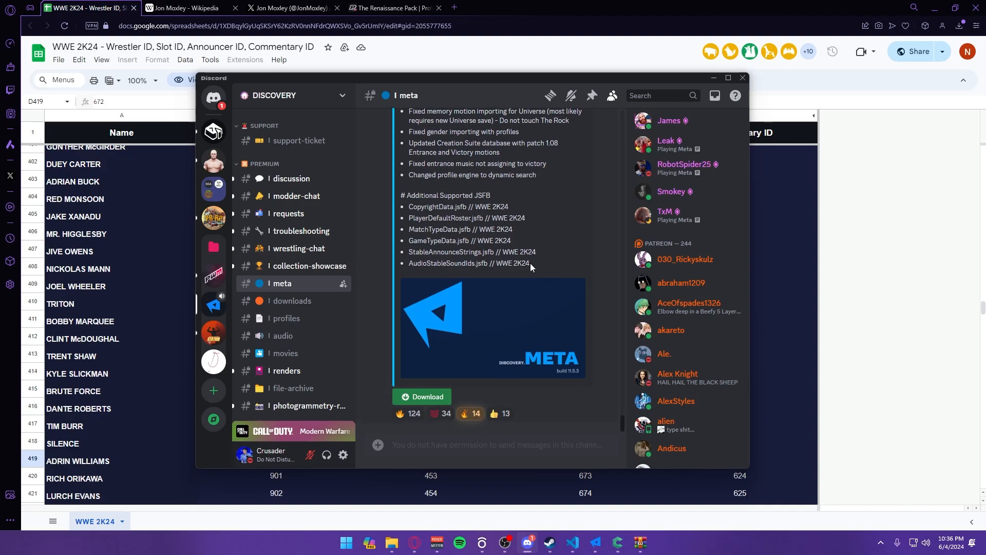
click(438, 396)
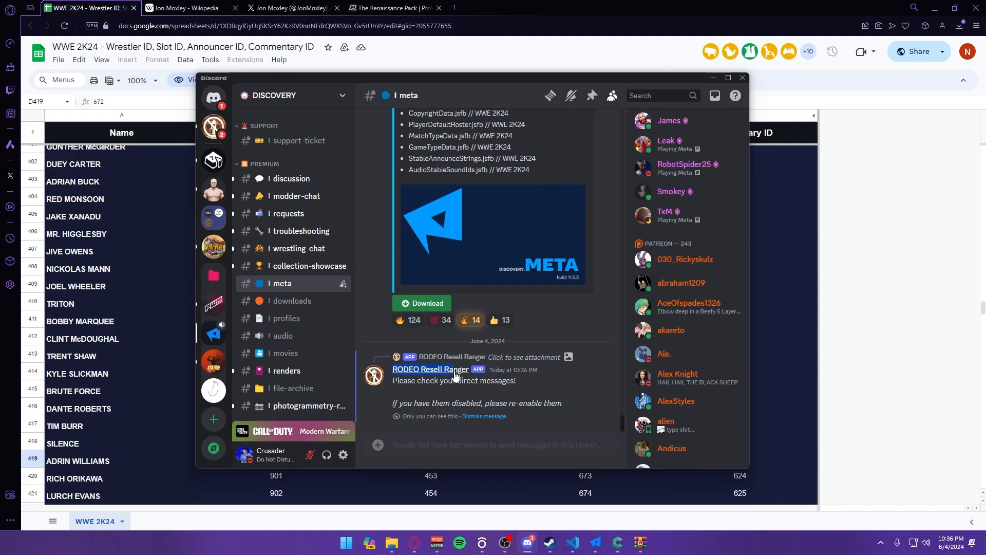
click(431, 369)
click(433, 391)
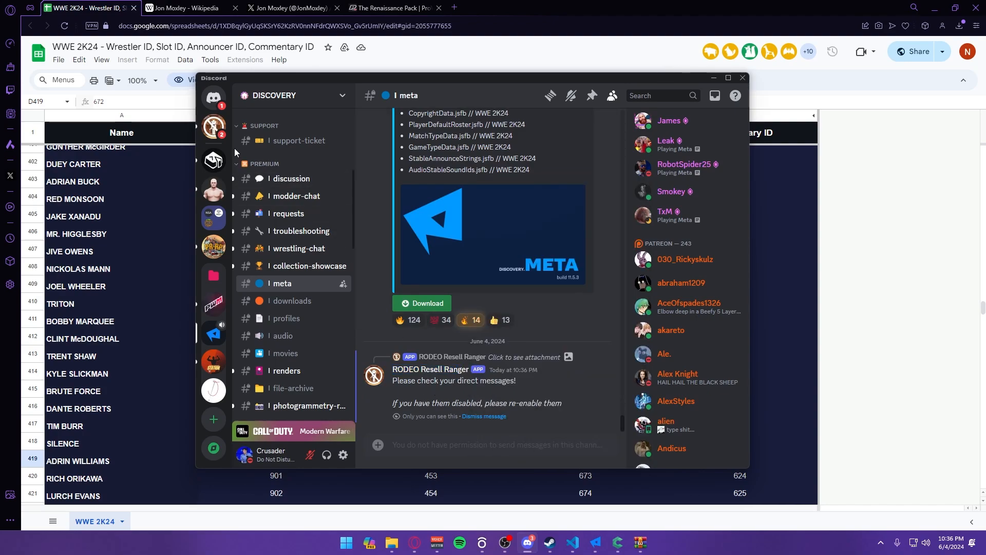
click(214, 123)
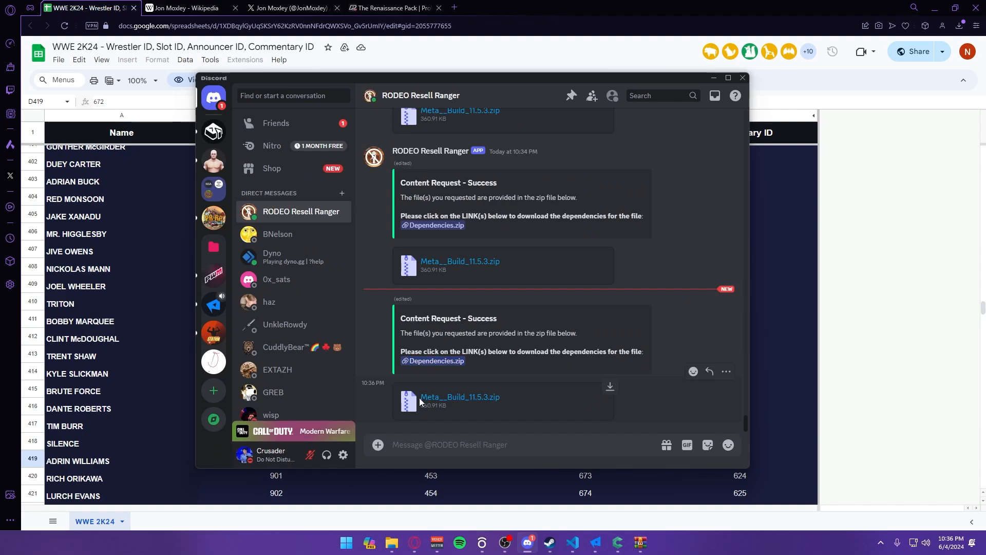
drag(418, 398, 495, 407)
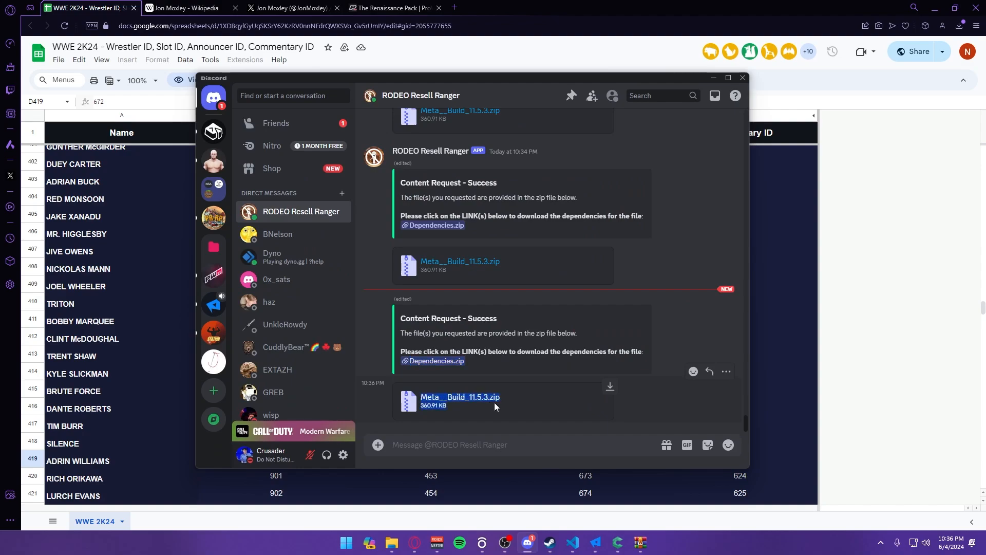
- Switch to File Explorer and look through the files in the Meta folder
click(713, 77)
mouse_move(392, 542)
click(436, 504)
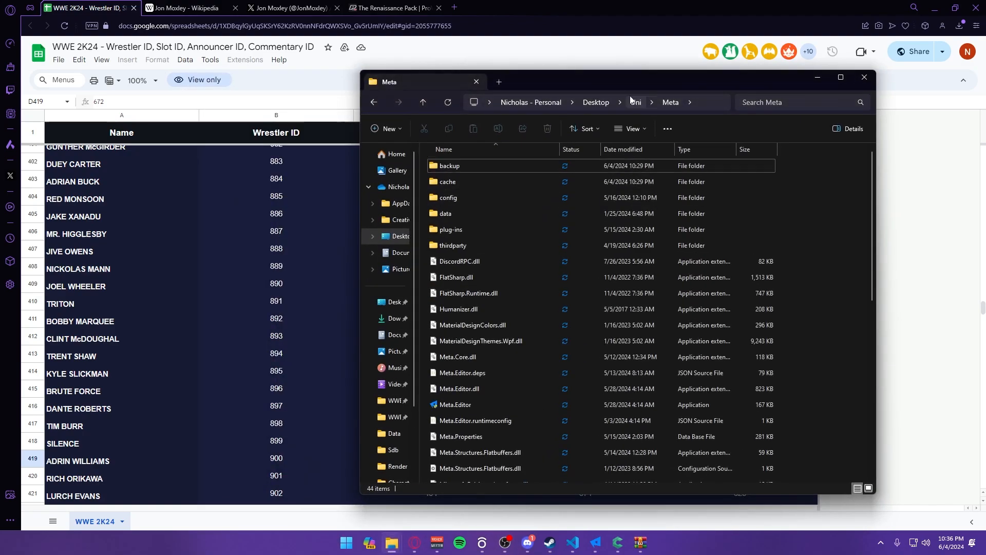
drag(618, 76, 424, 68)
scroll(618, 289, down, 5)
scroll(618, 289, up, 4)
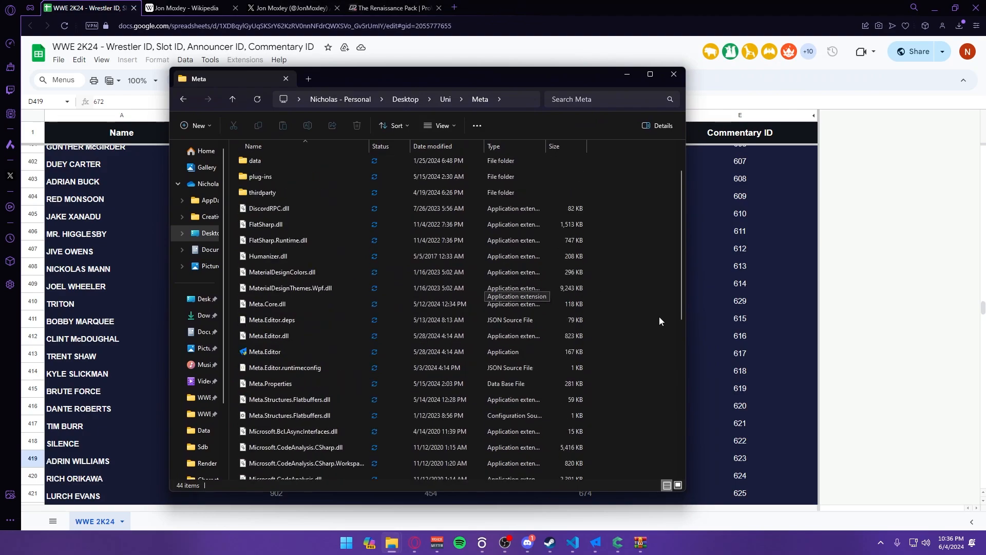
mouse_move(646, 539)
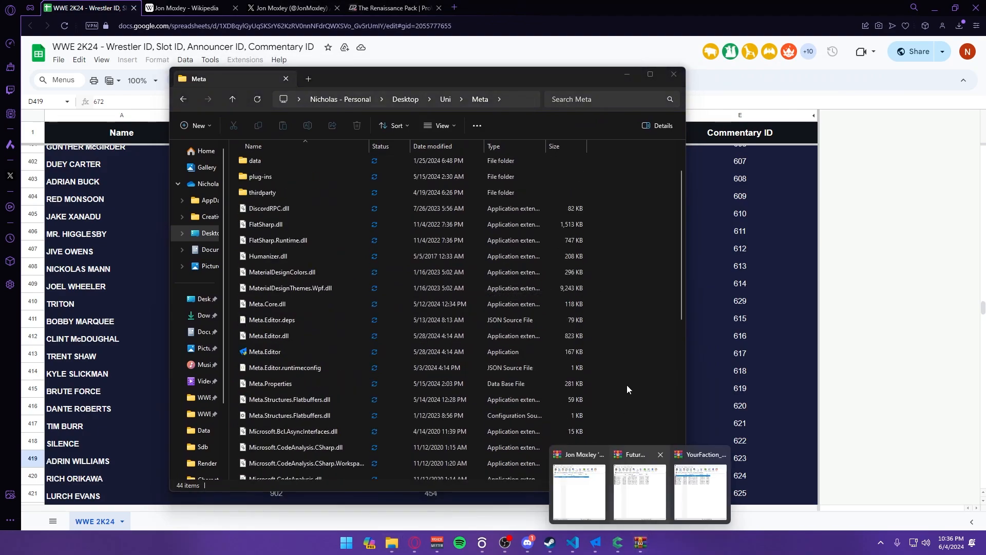
mouse_move(382, 547)
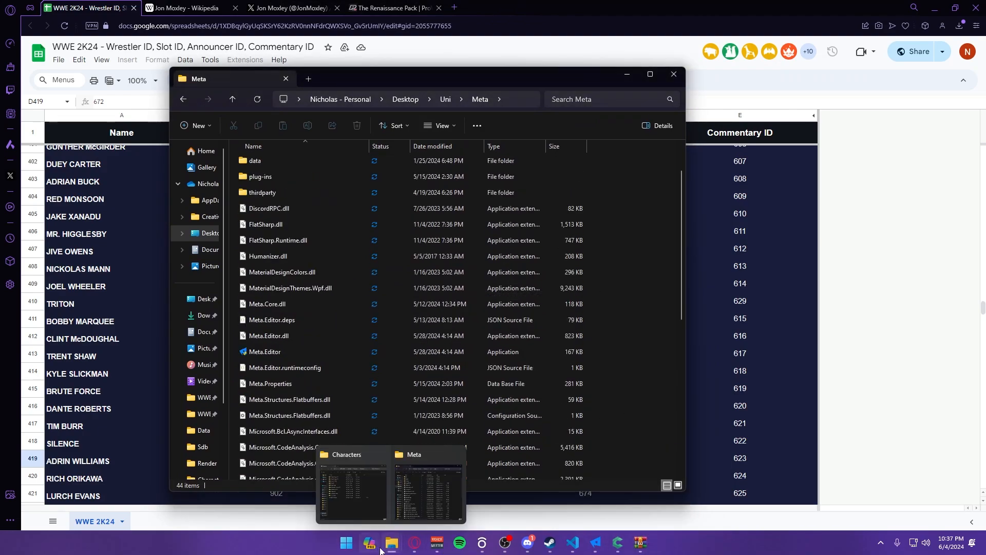
- Open Dependencies.zip beside the Meta folder and select everything inside its Dependencies folder
click(354, 494)
drag(439, 81, 985, 93)
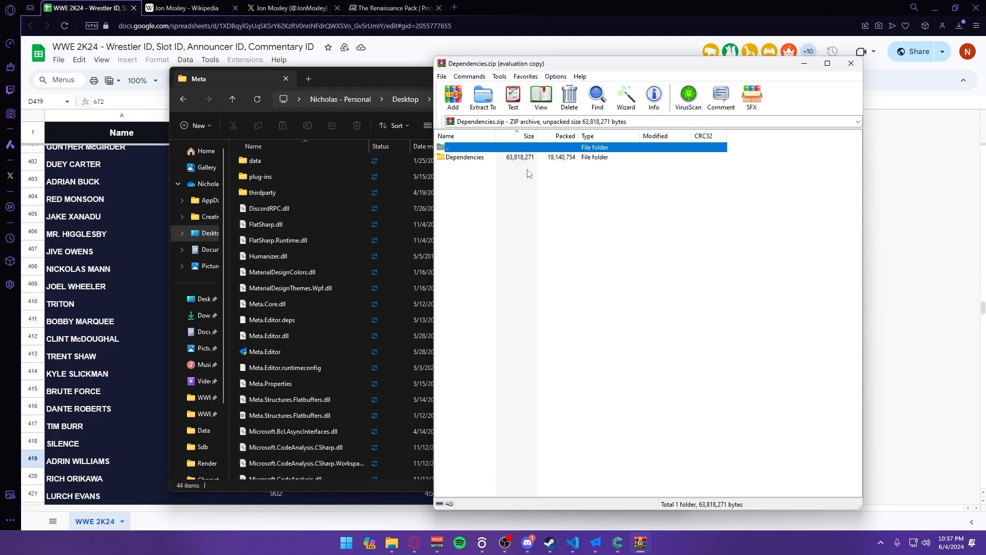
drag(363, 82, 273, 68)
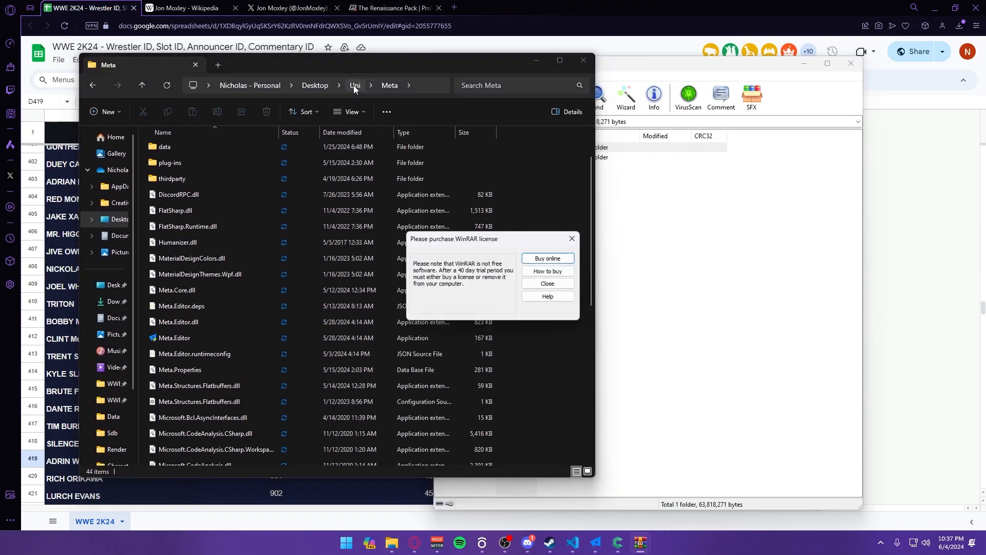
click(550, 284)
drag(519, 65, 695, 68)
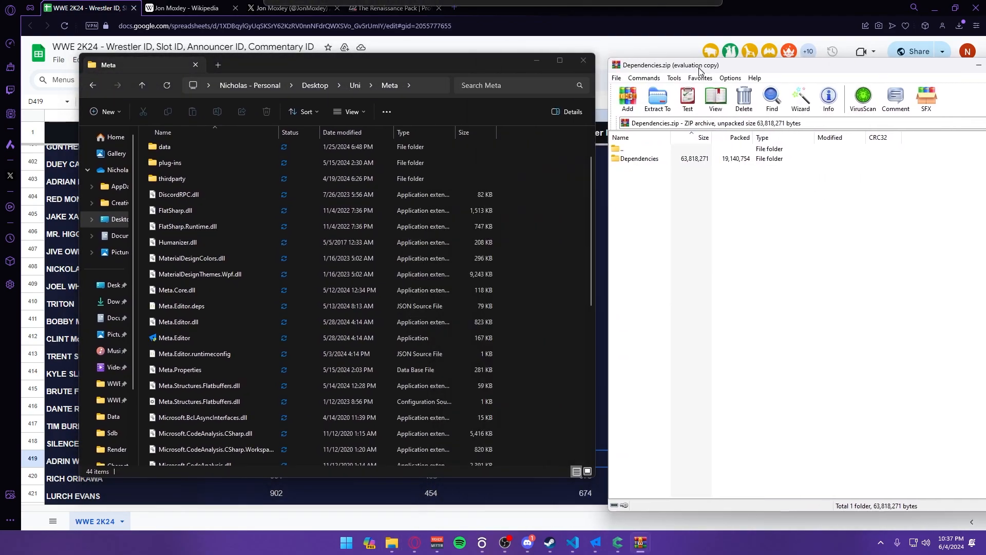
double_click(637, 159)
click(357, 90)
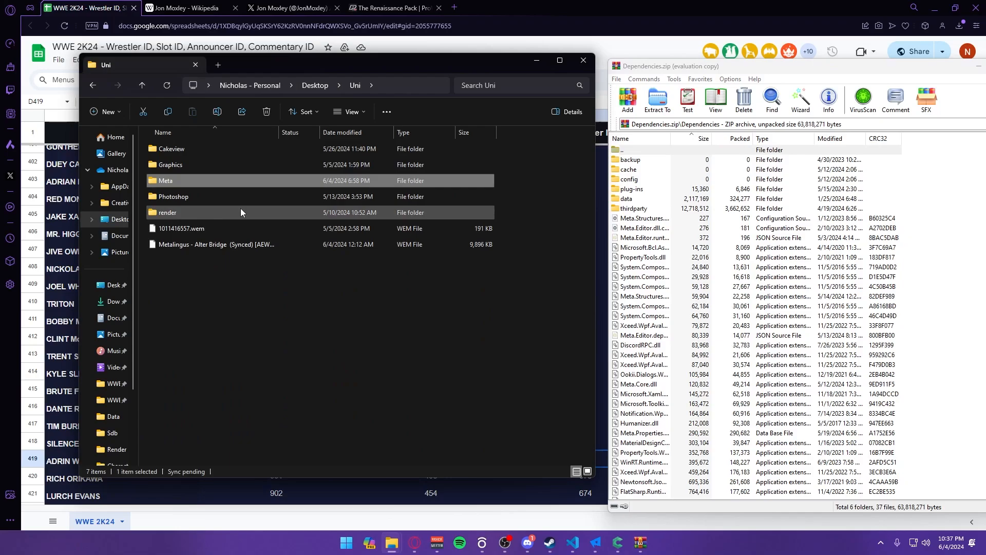
double_click(190, 180)
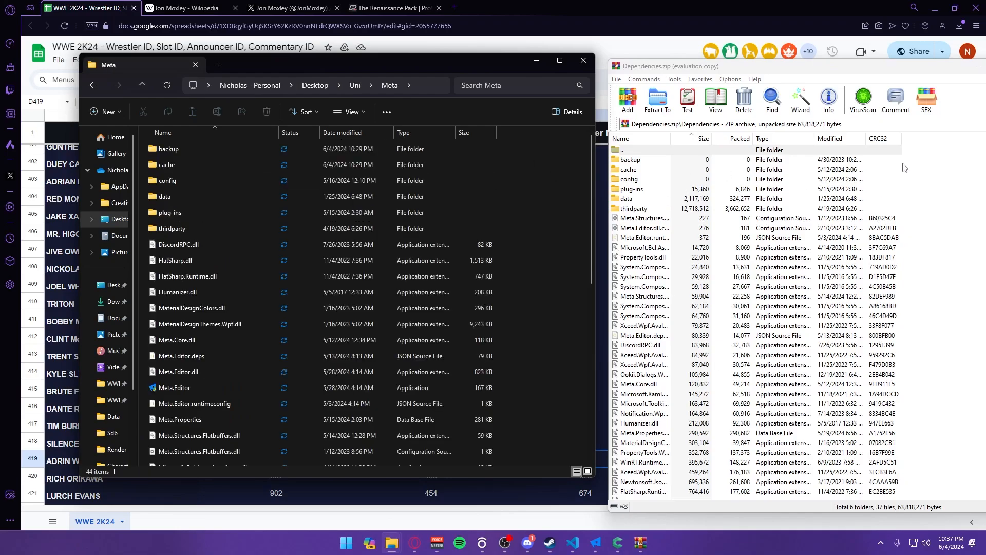
drag(914, 162, 700, 554)
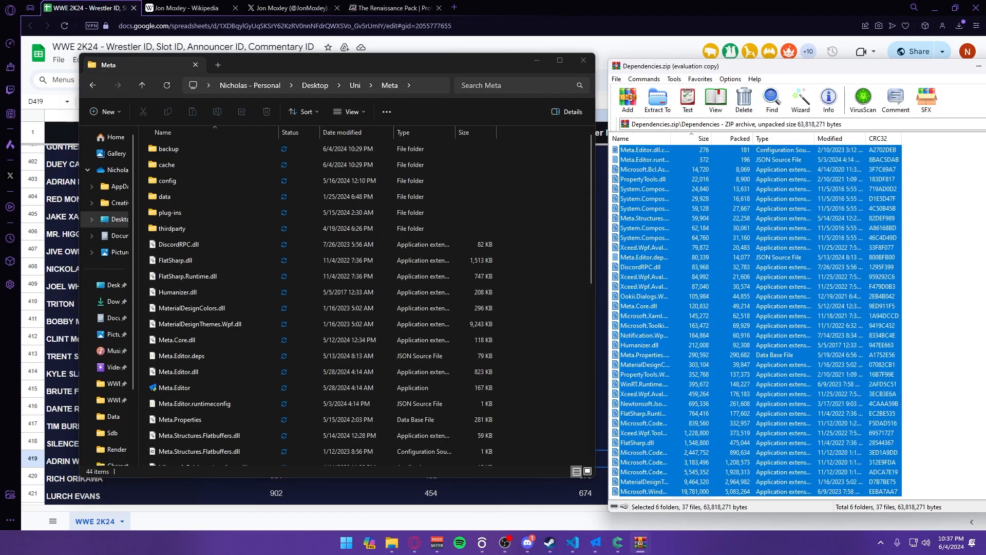
- View Meta__Build_11.5.3.zip beside the Meta folder, close both archives and put the folder window away
key(alt+Tab)
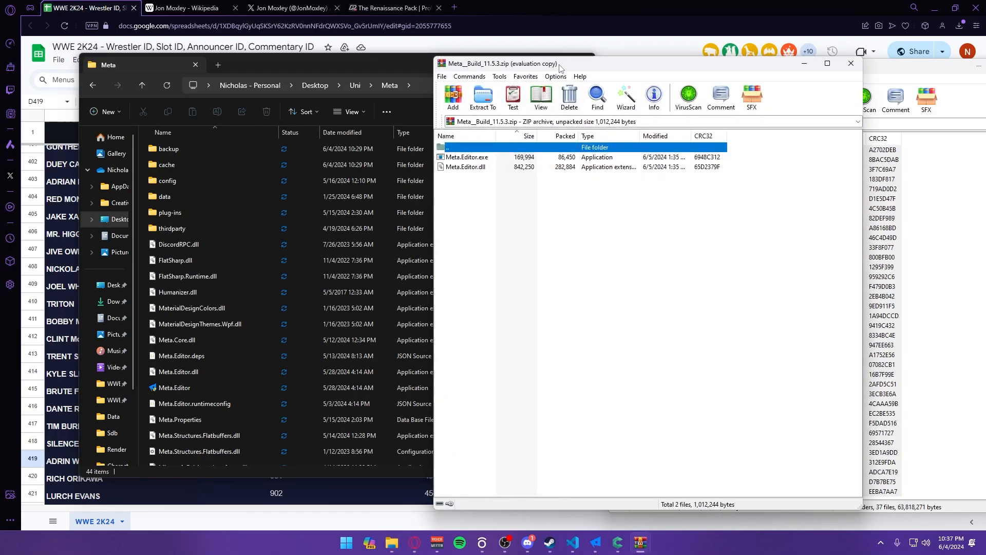
drag(554, 64, 698, 78)
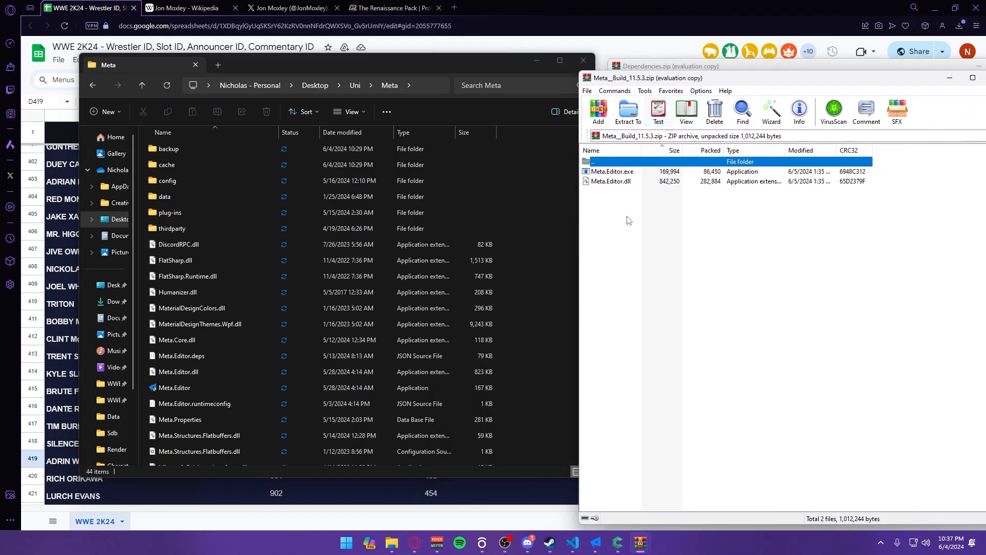
click(847, 305)
drag(652, 236, 422, 212)
drag(911, 77, 781, 86)
click(953, 67)
click(980, 66)
click(867, 88)
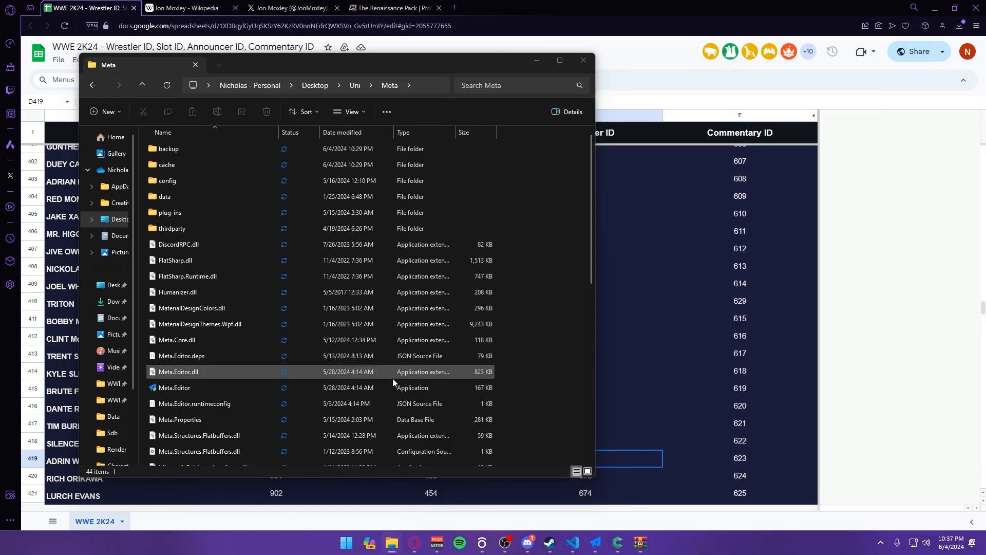
click(537, 61)
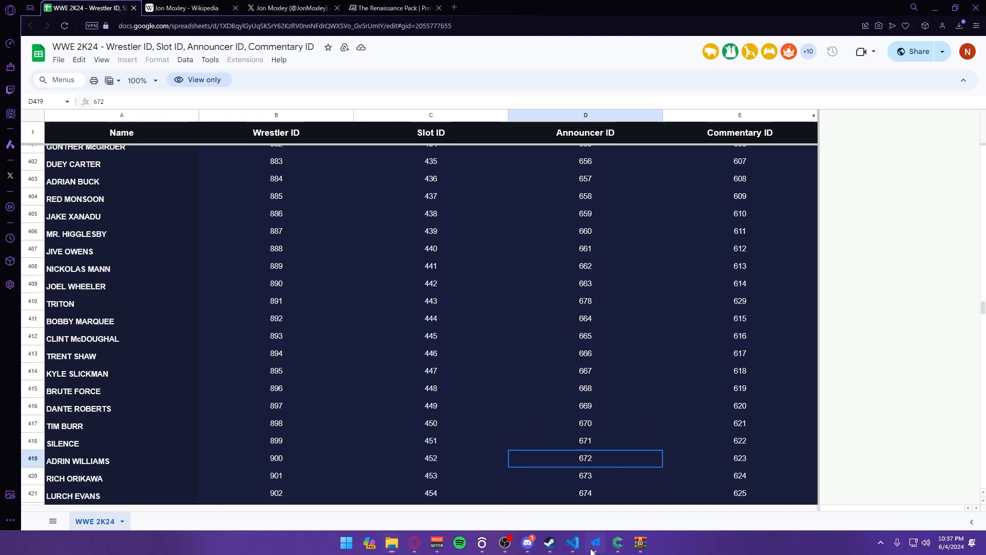
- In File Explorer, go to the Characters folder under WWE 2K24, CakFiles, Wrestlers
mouse_move(405, 540)
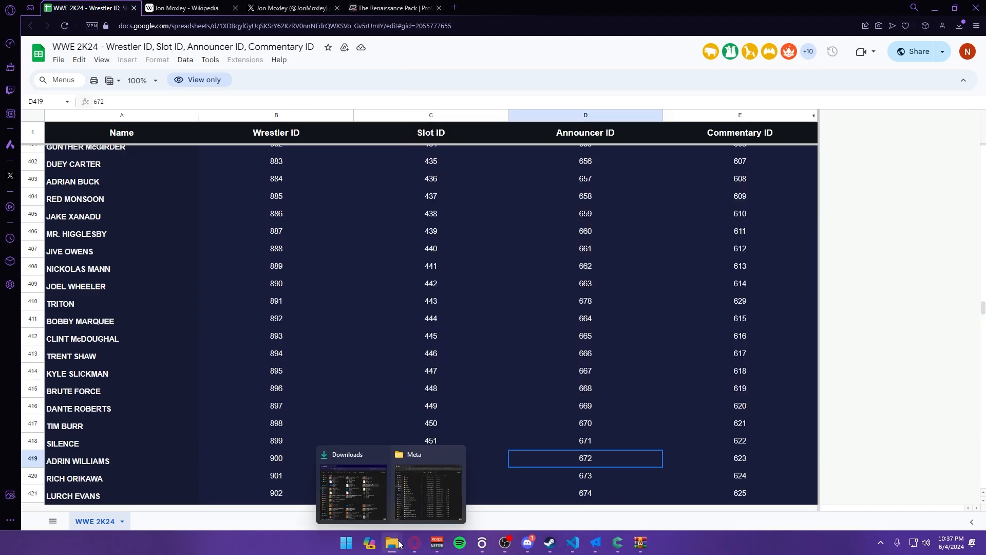
click(414, 497)
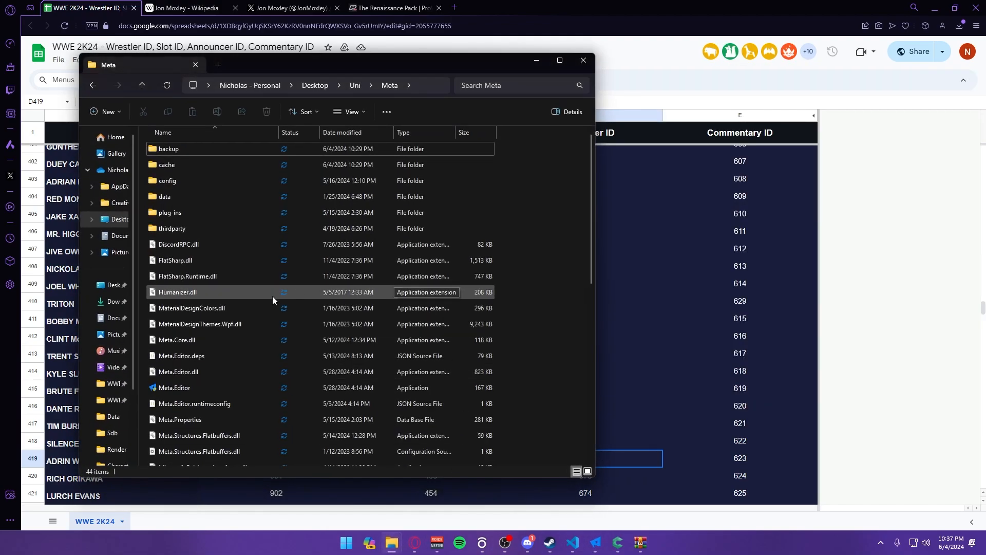
click(102, 403)
double_click(191, 146)
drag(313, 65, 475, 108)
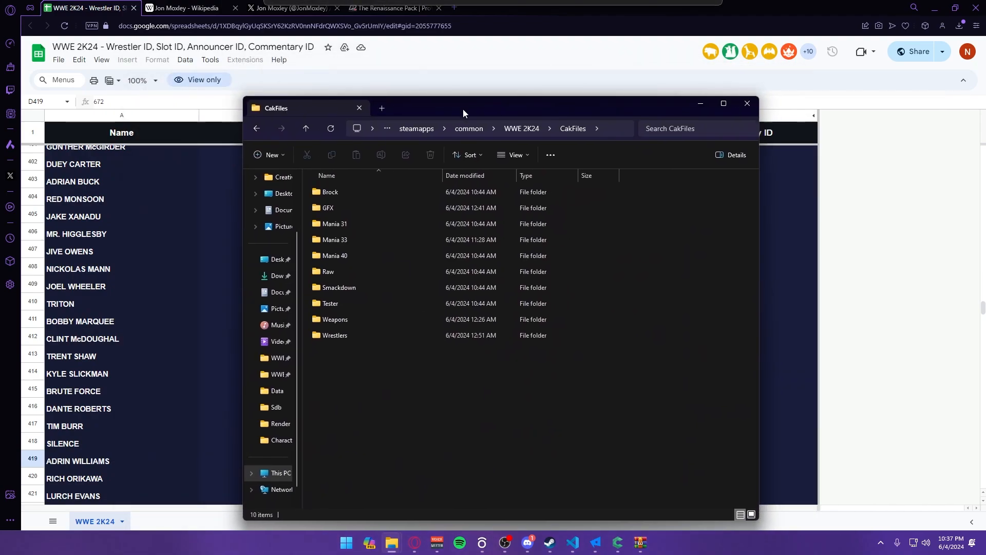
double_click(358, 337)
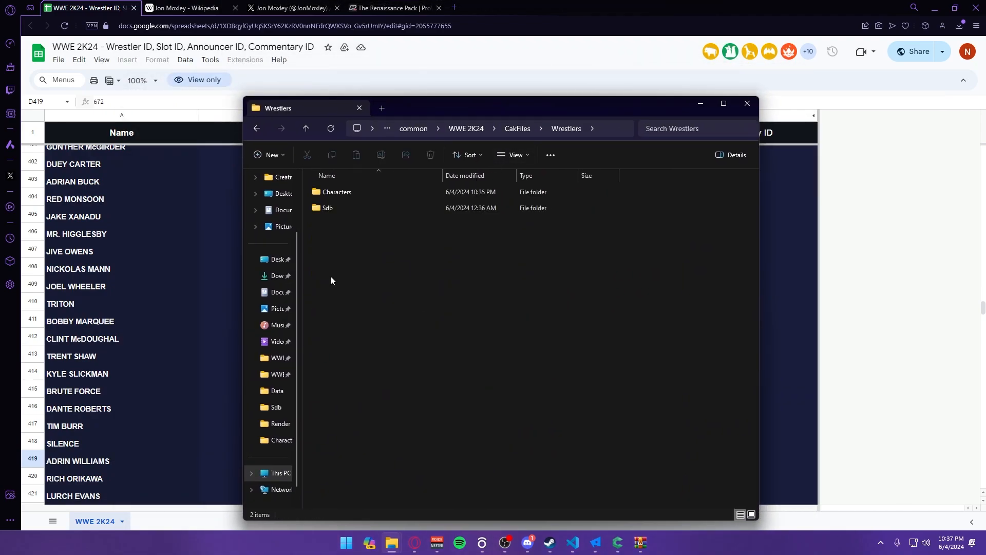
double_click(346, 195)
drag(466, 106, 399, 90)
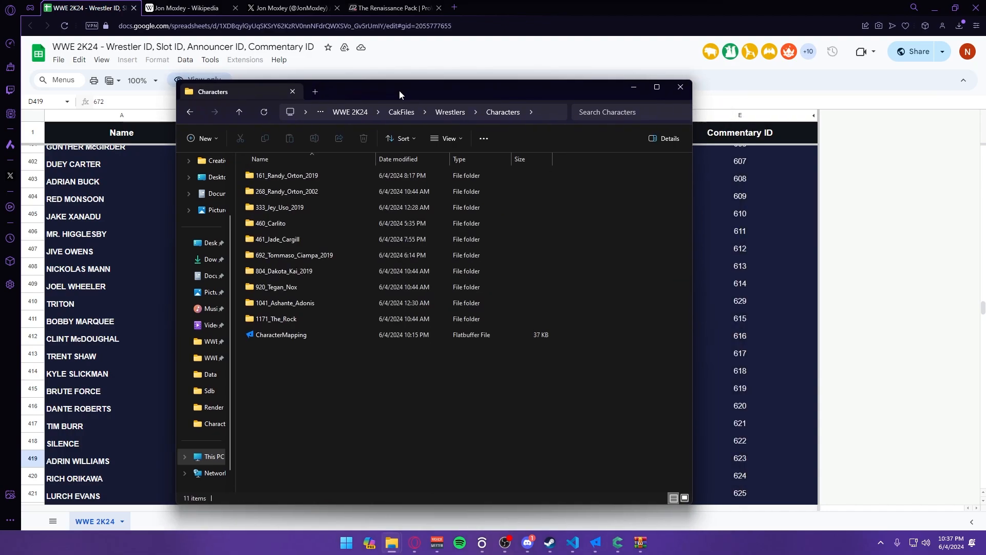
- Extract the 406_Sandman folder from the Jon Moxley '24 By JOEMASHUPS.rar archive into the Characters folder
mouse_move(643, 545)
click(646, 483)
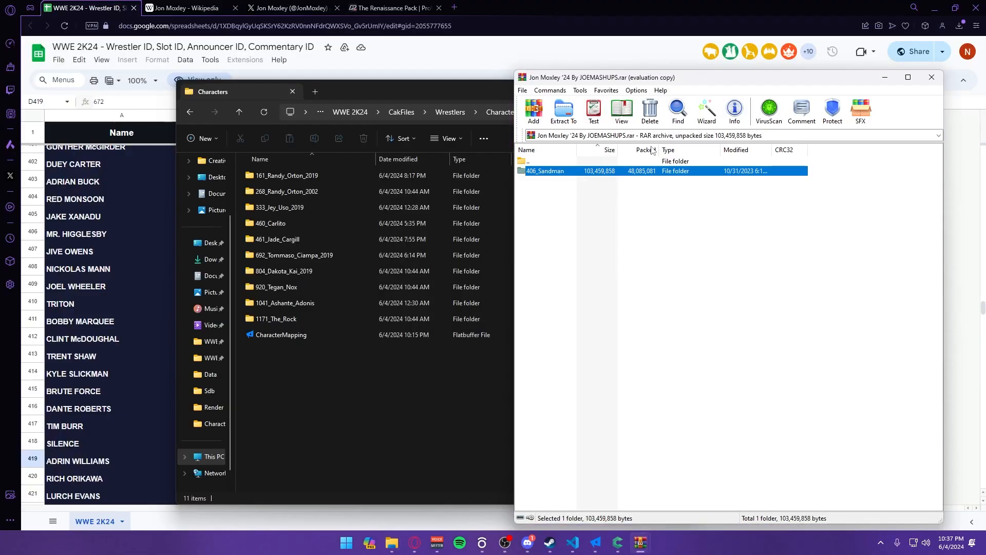
drag(641, 78, 661, 94)
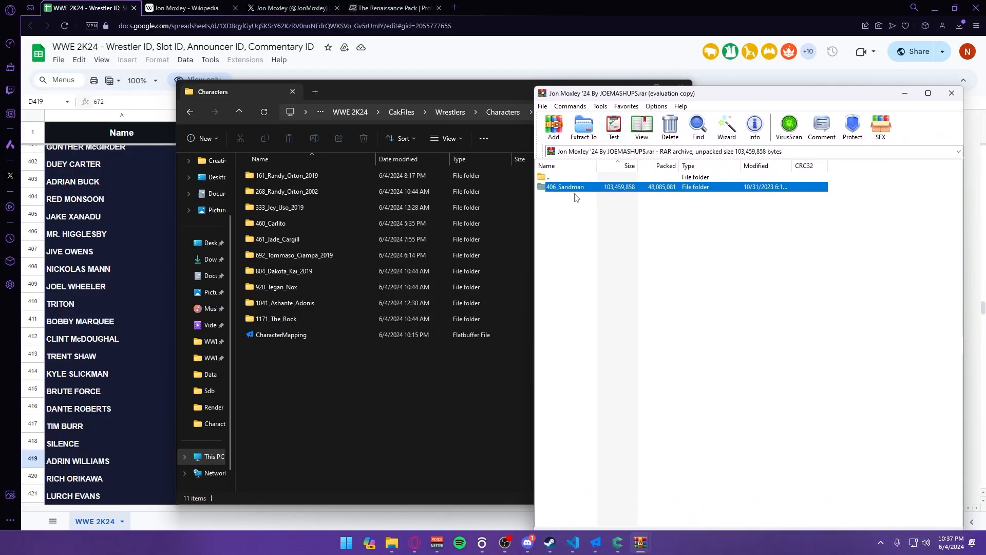
right_click(576, 192)
click(575, 189)
drag(575, 189, 541, 193)
drag(393, 399, 392, 396)
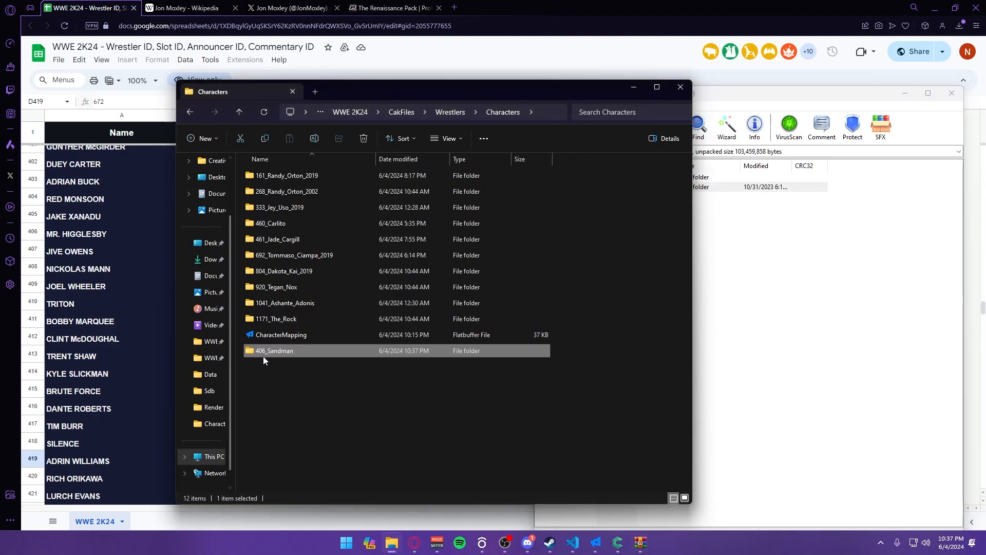
right_click(275, 352)
click(327, 359)
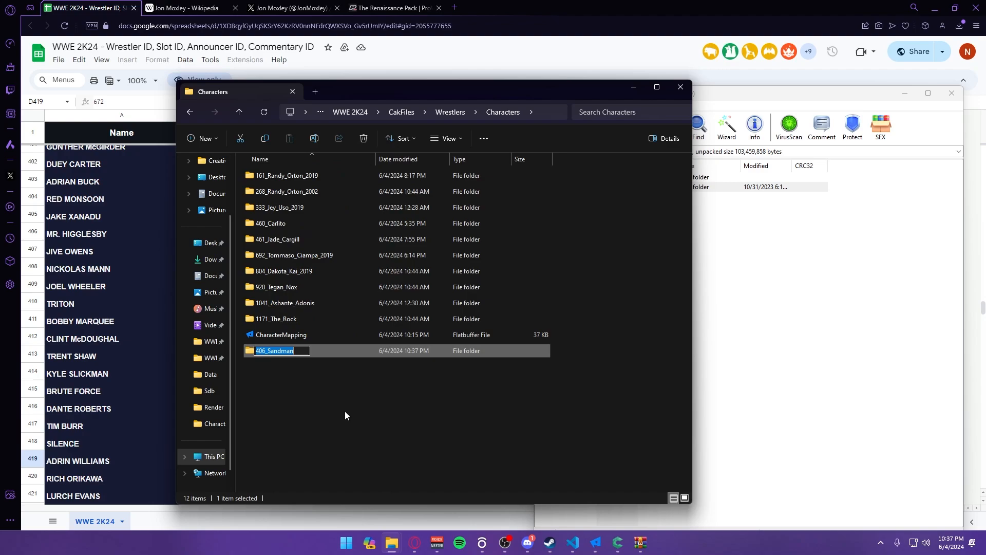
click(344, 411)
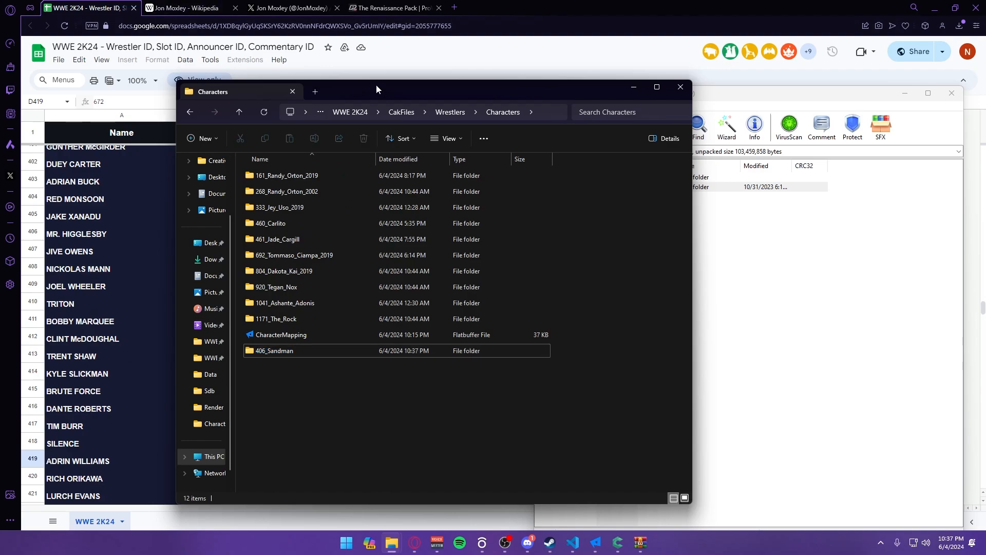
- Look through the Wrestler ID spreadsheet for rows without a name, and check the wrestler and slot IDs in the row below SYXX
drag(376, 87, 720, 90)
click(276, 214)
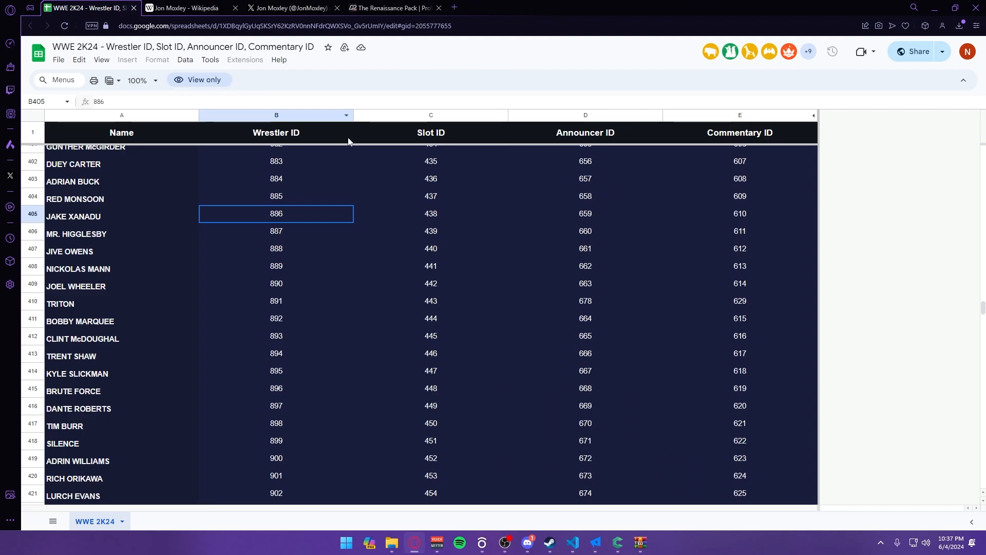
scroll(529, 301, down, 1)
scroll(274, 263, up, 7)
scroll(274, 263, up, 20)
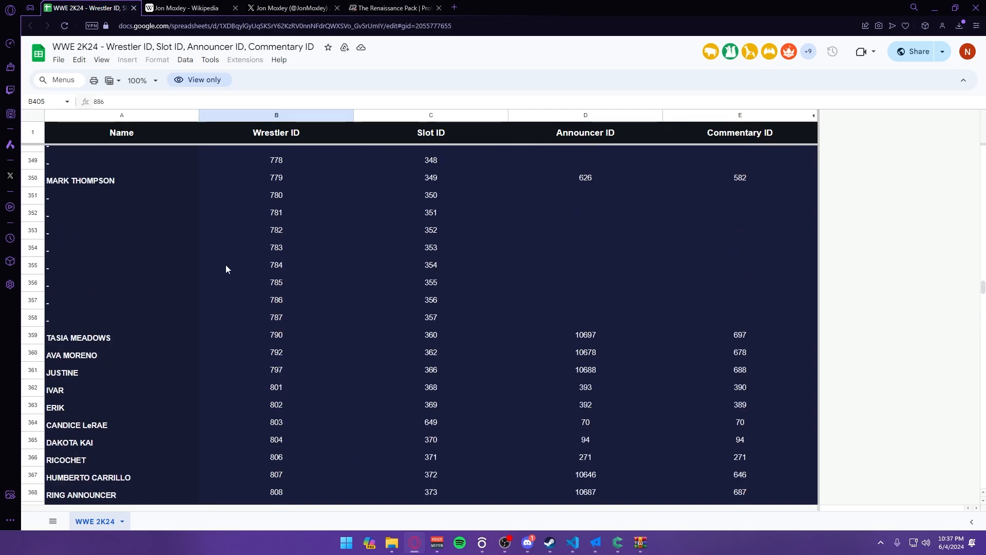
scroll(268, 354, up, 20)
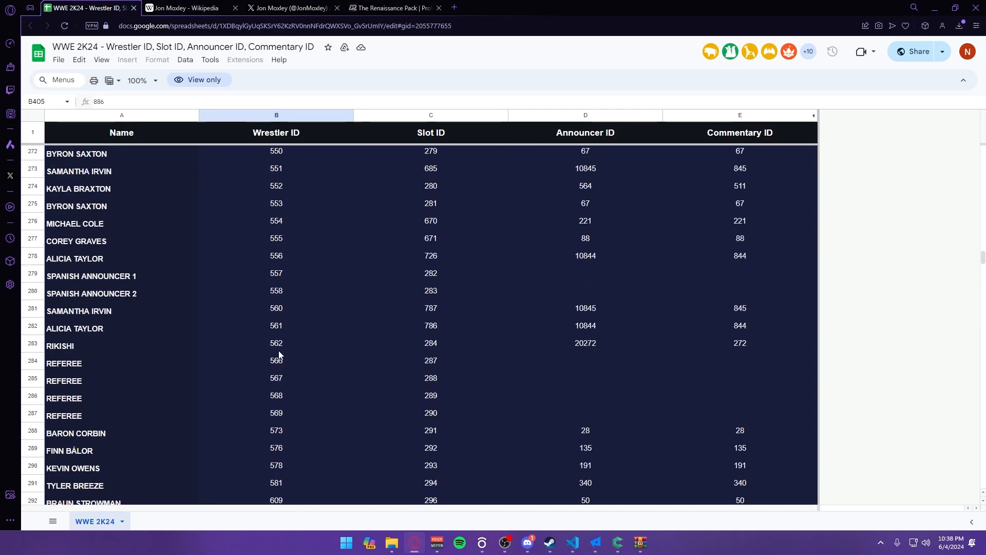
scroll(288, 336, up, 2)
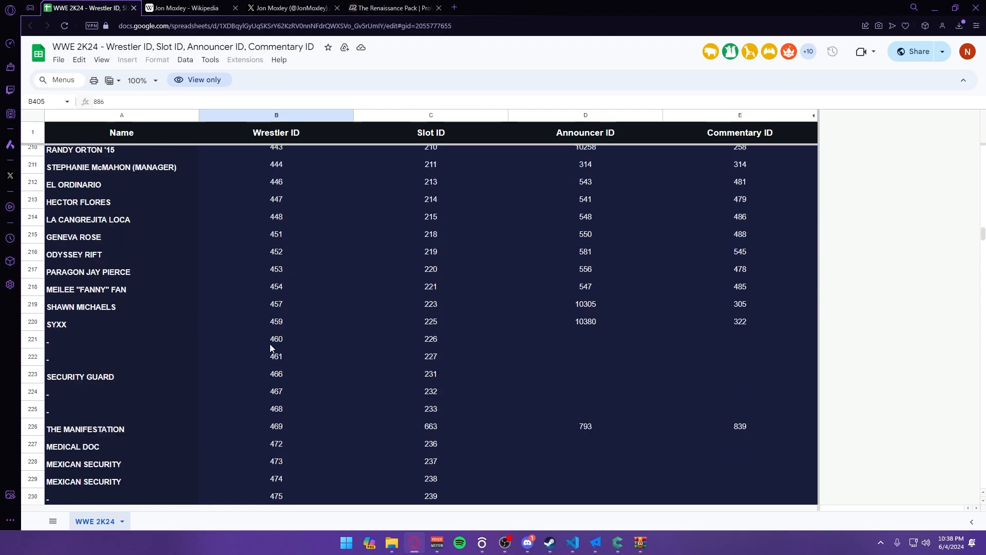
click(308, 341)
click(380, 339)
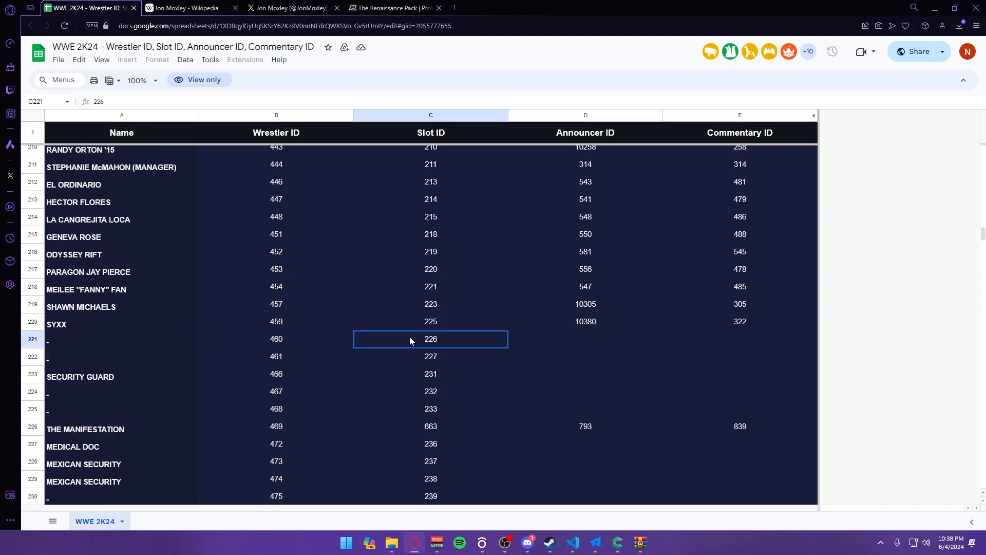
- Compare the wrestler IDs 460, 461 and 467 in the unnamed rows and examine the neighbouring rows for more free IDs
scroll(324, 285, down, 2)
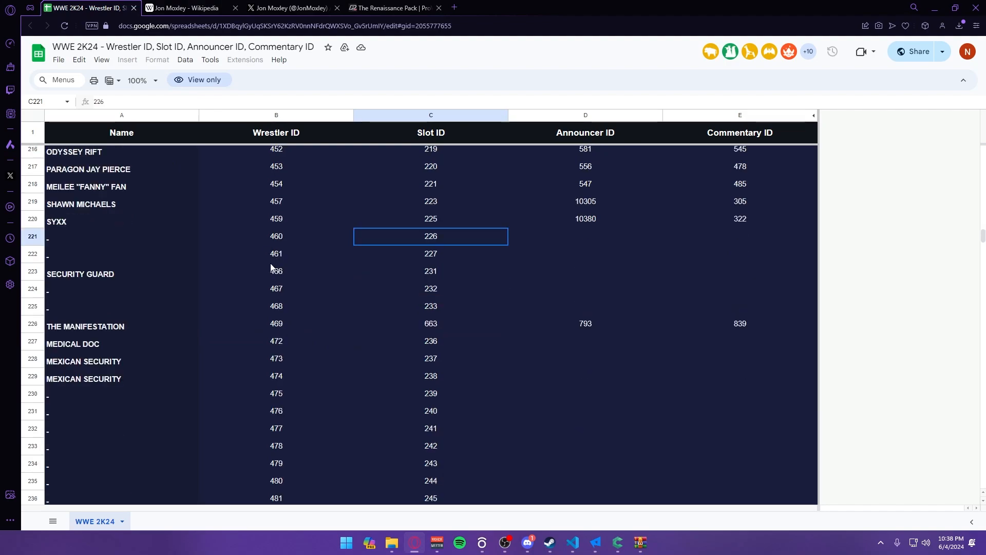
click(265, 239)
click(277, 251)
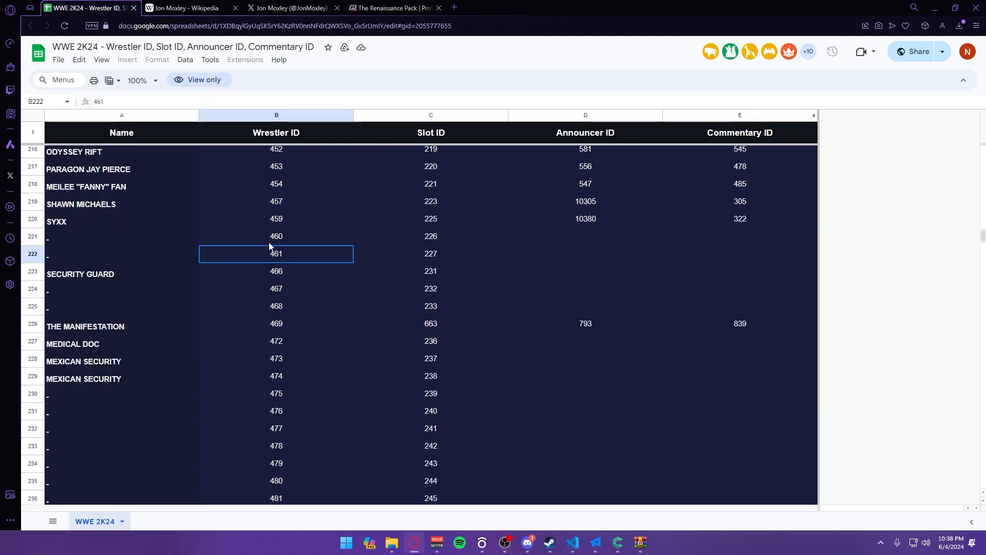
click(265, 241)
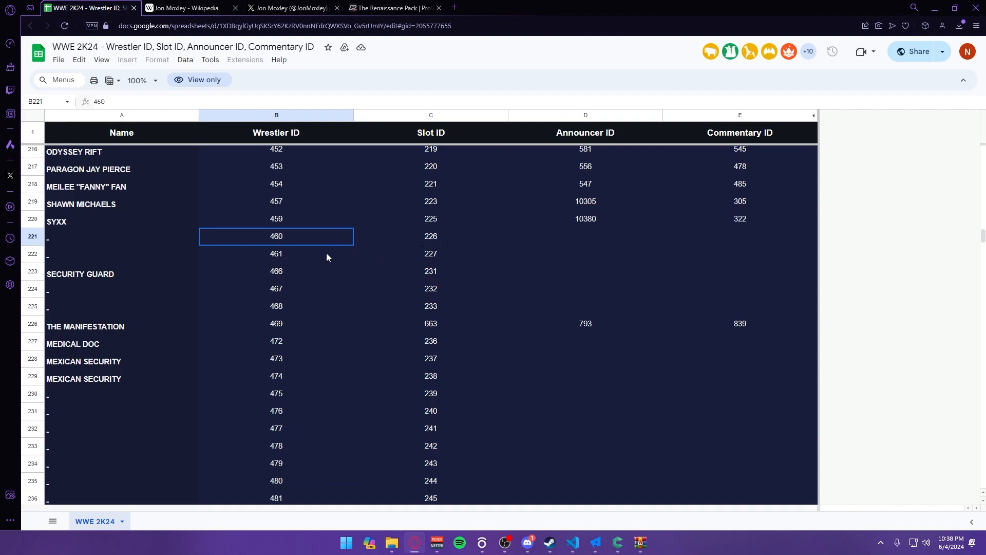
double_click(264, 292)
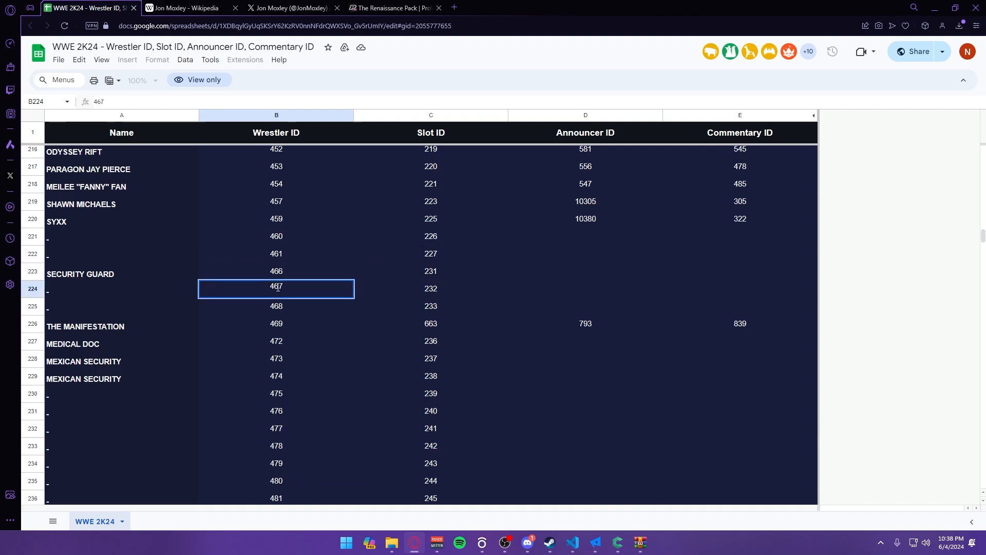
double_click(279, 287)
click(359, 238)
double_click(294, 236)
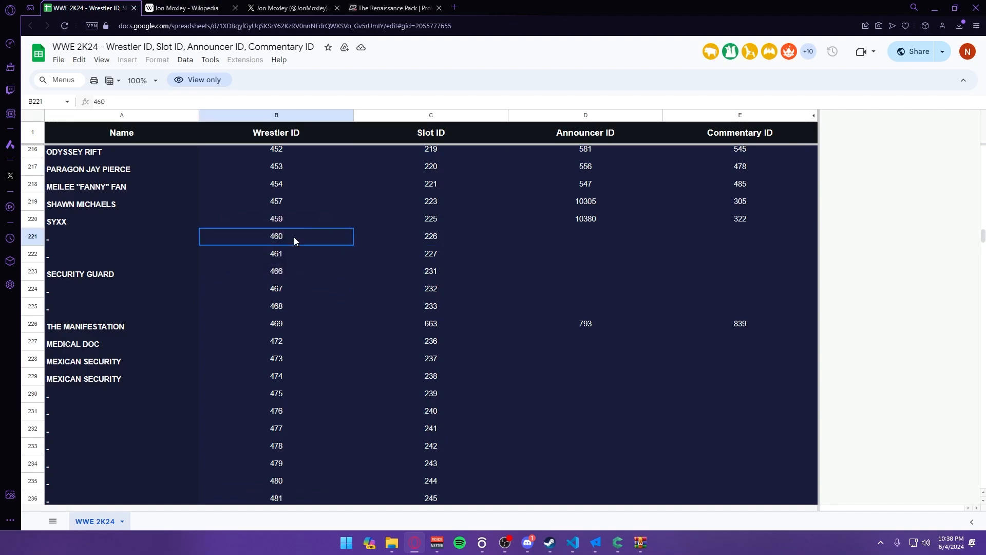
scroll(306, 275, down, 8)
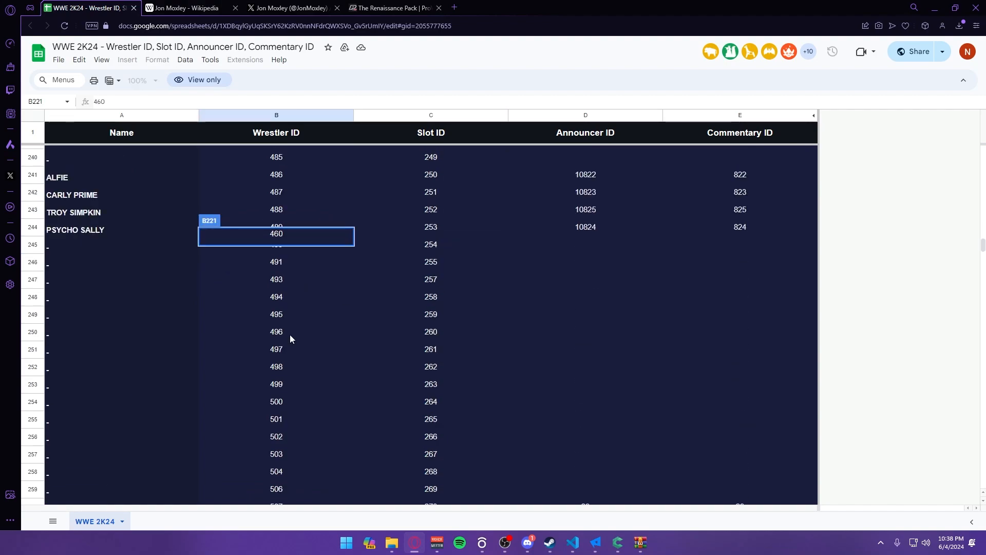
scroll(296, 355, up, 10)
scroll(298, 332, up, 1)
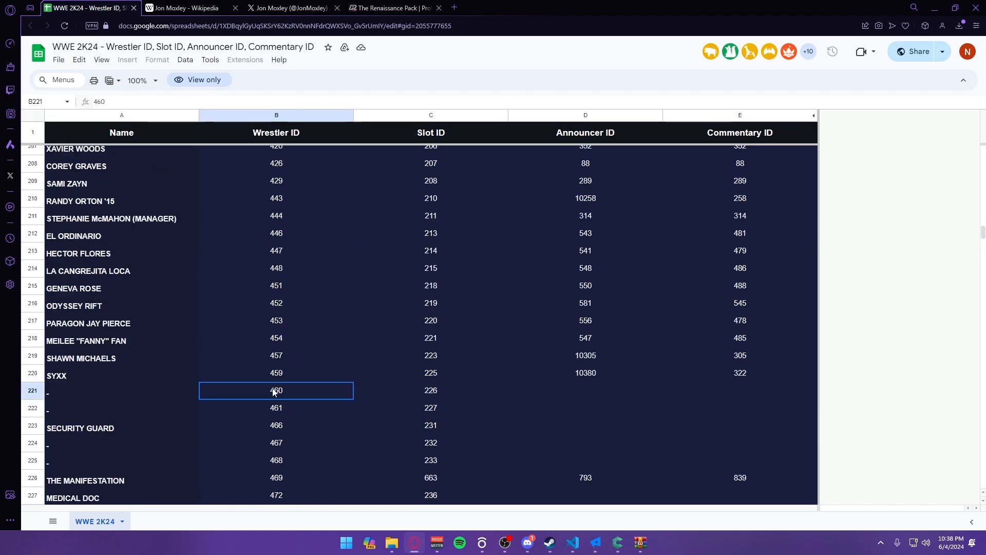
- Copy the wrestler ID 467 from the unnamed row below SECURITY GUARD
double_click(275, 389)
scroll(284, 411, down, 1)
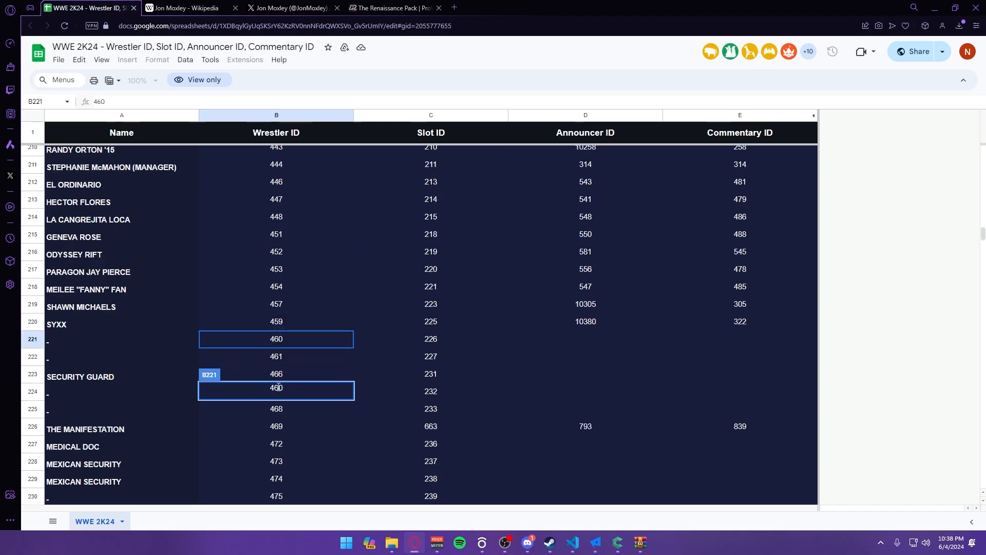
click(270, 377)
click(274, 390)
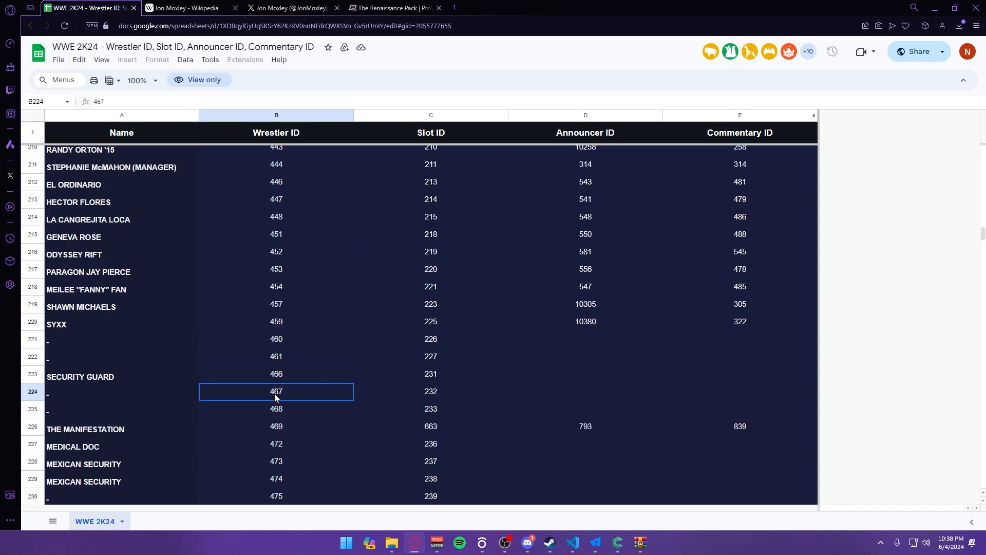
scroll(275, 390, down, 1)
double_click(274, 340)
key(ctrl+c)
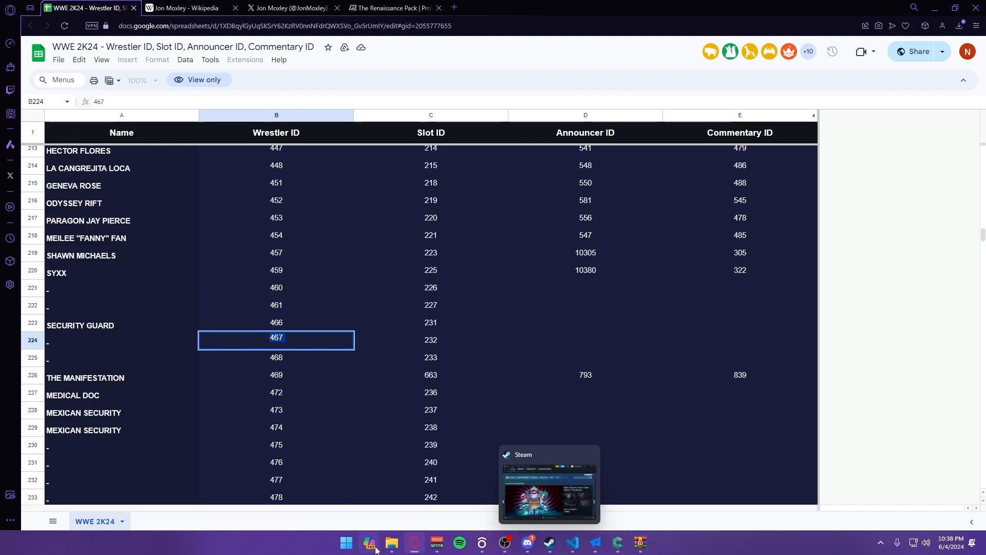
- In File Explorer, rename the 406_Sandman folder in Characters as 467_Jon_Moxley
mouse_move(392, 542)
click(440, 482)
right_click(608, 352)
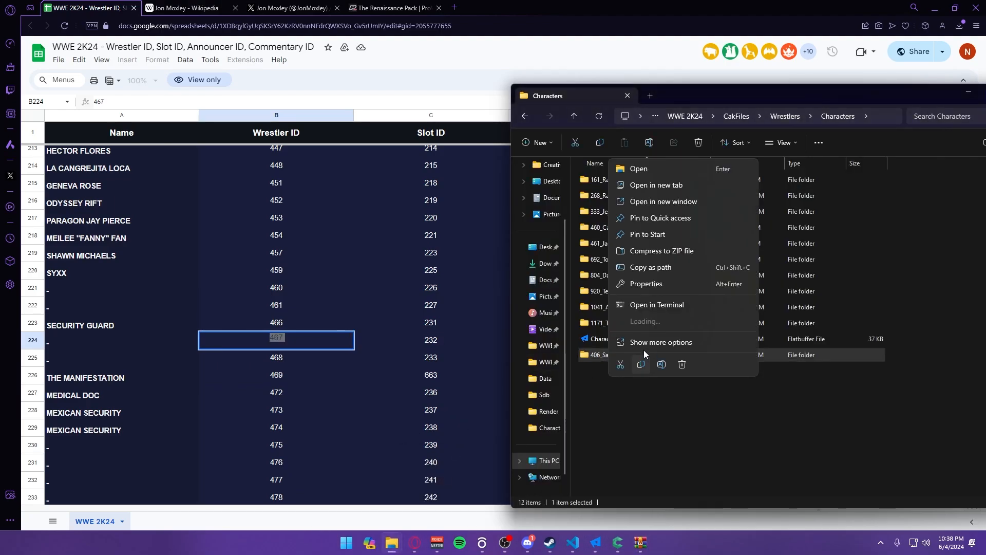
click(661, 364)
key(ctrl+v)
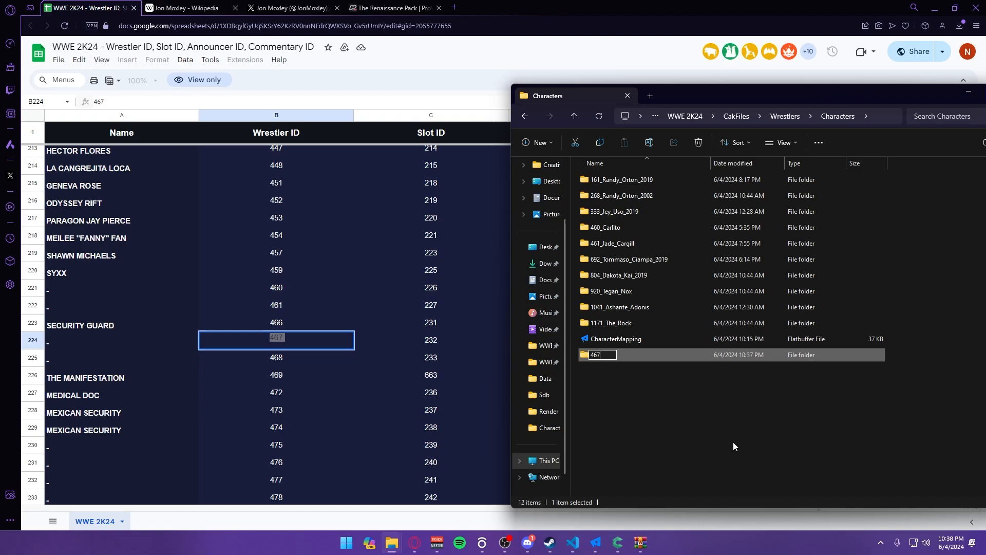
text(_Jon_)
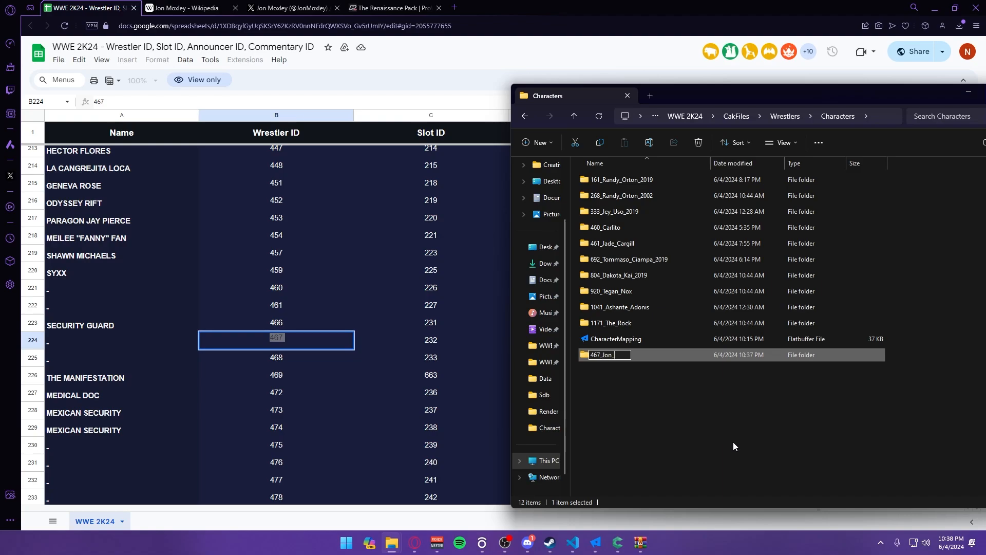
text(Moxley)
key(Return)
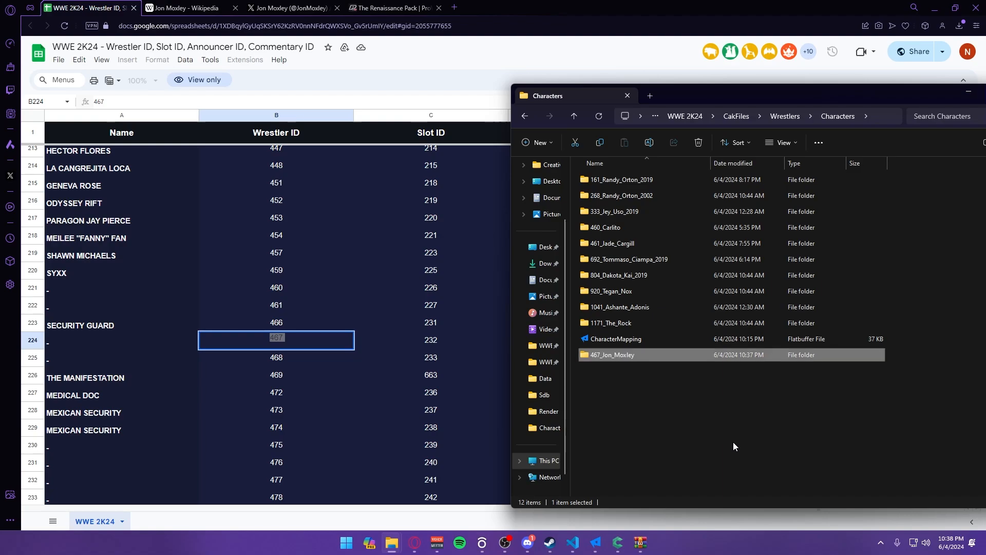
- Inside the 467_Jon_Moxley folder, rename the 406_Default_Attire folder as 467_Default_Attire
drag(691, 95, 428, 88)
double_click(369, 252)
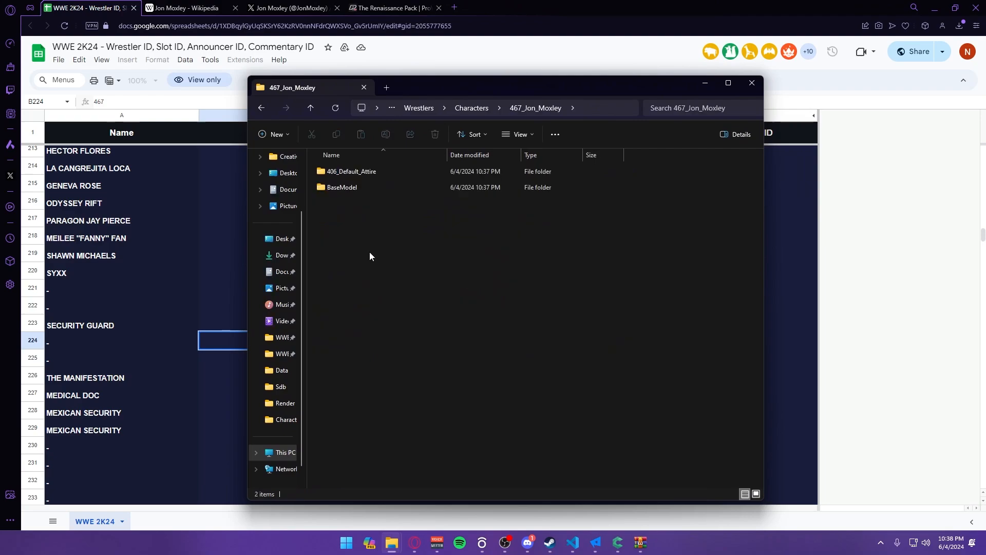
click(339, 170)
right_click(339, 168)
click(392, 179)
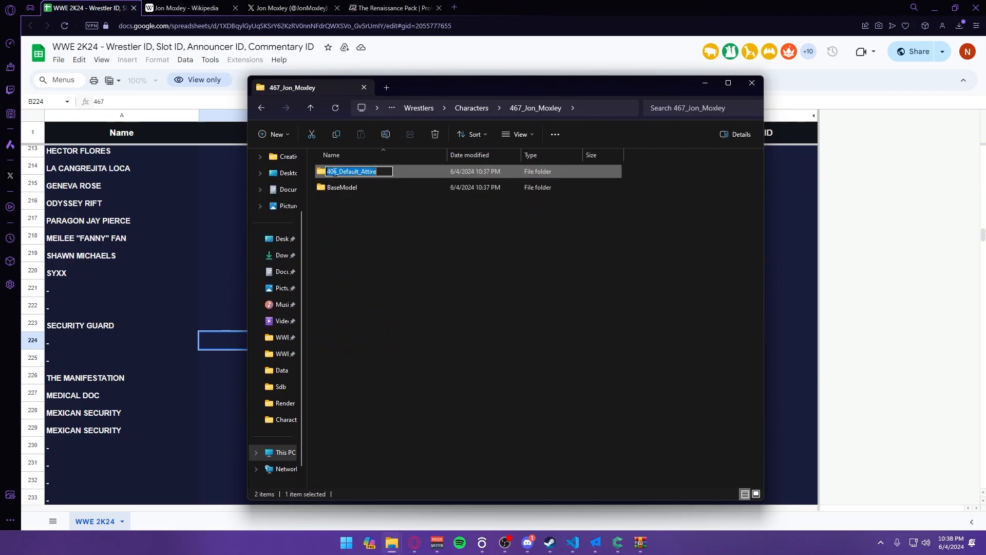
click(335, 171)
key(BackSpace)
key(BackSpace)
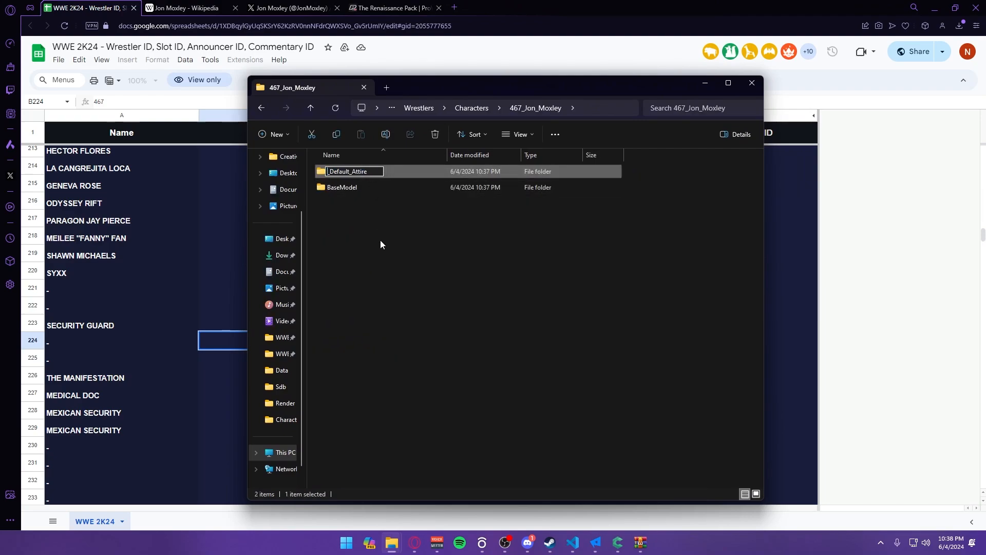
text(67)
key(Return)
- In the 467_Default_Attire folder, rename the HPL, MDL and MTLS files together as 467_Attire, keeping their extensions
drag(442, 82, 551, 81)
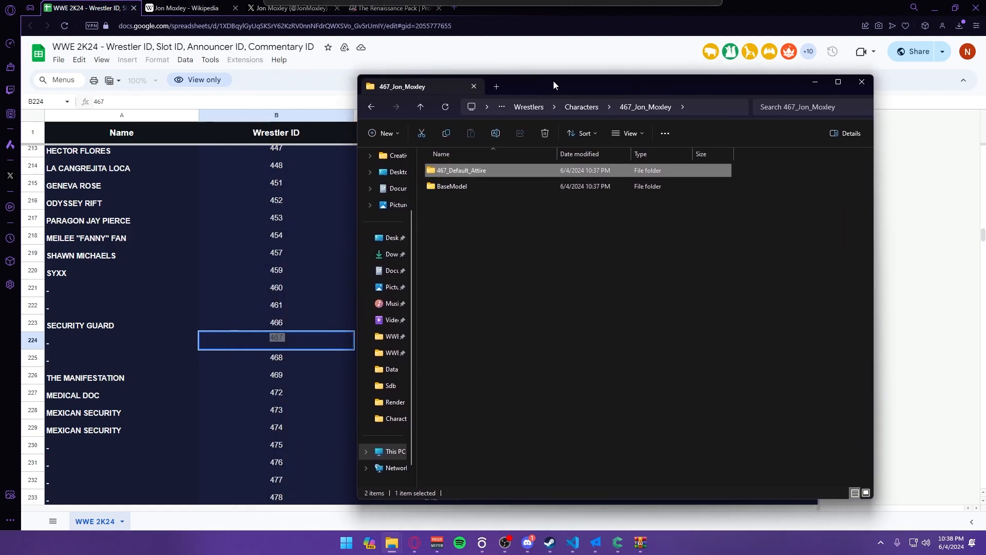
double_click(455, 173)
right_click(441, 218)
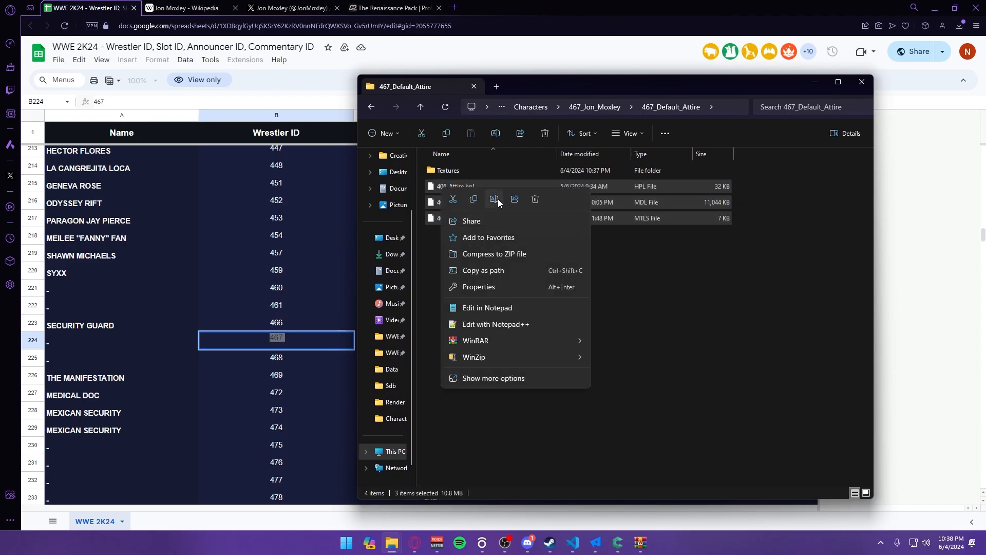
click(497, 199)
click(448, 185)
drag(447, 183, 430, 187)
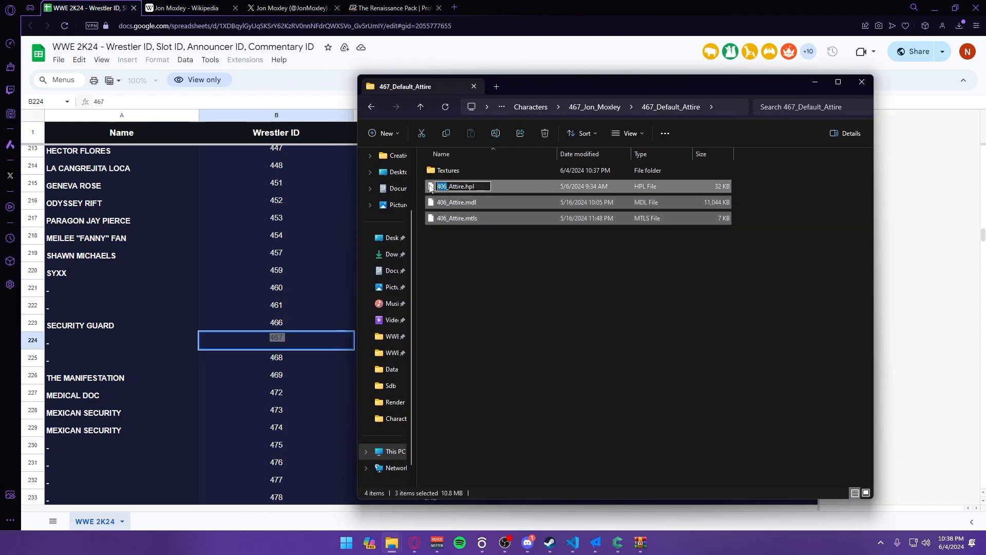
text(467)
key(Return)
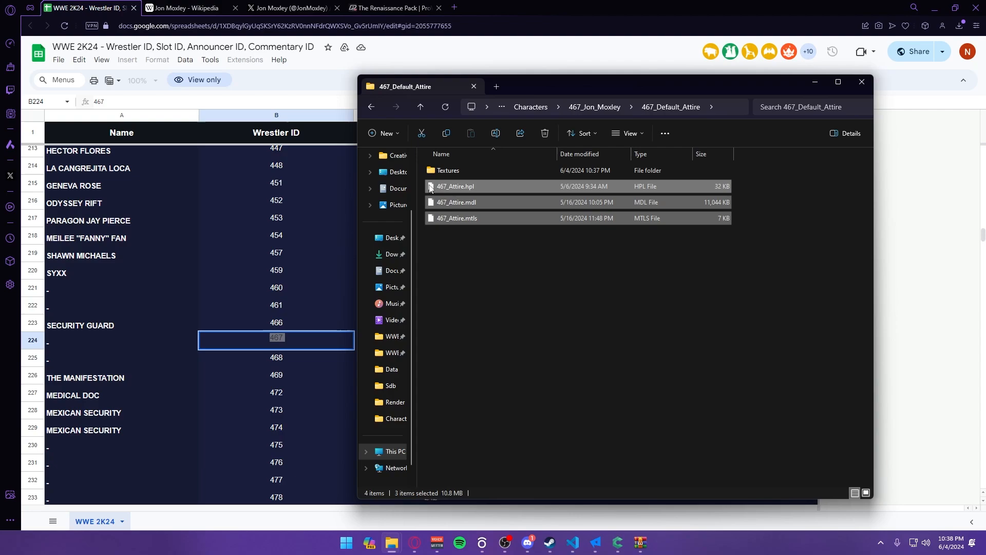
click(490, 278)
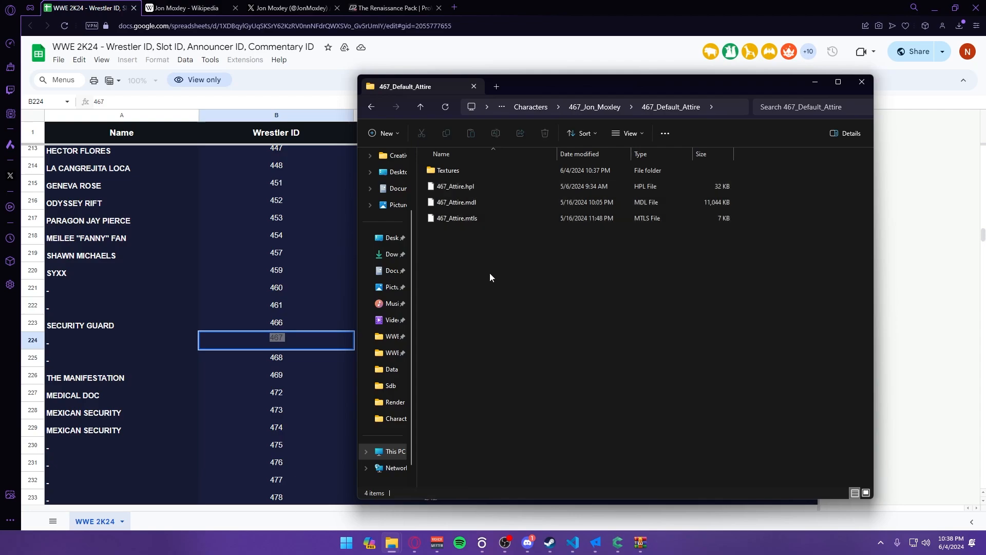
- Go back up from the attire folder to the CakFiles folder
click(530, 107)
click(587, 110)
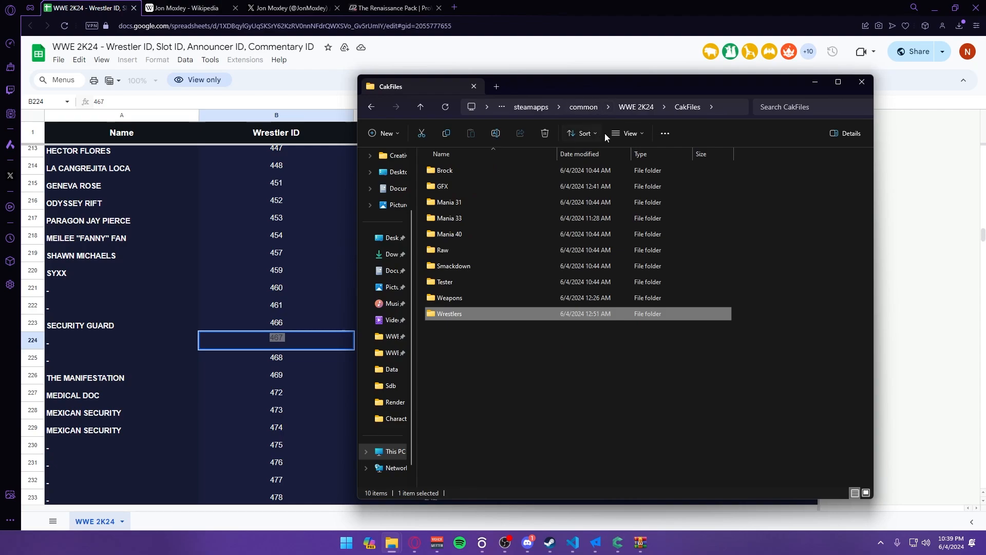
click(616, 111)
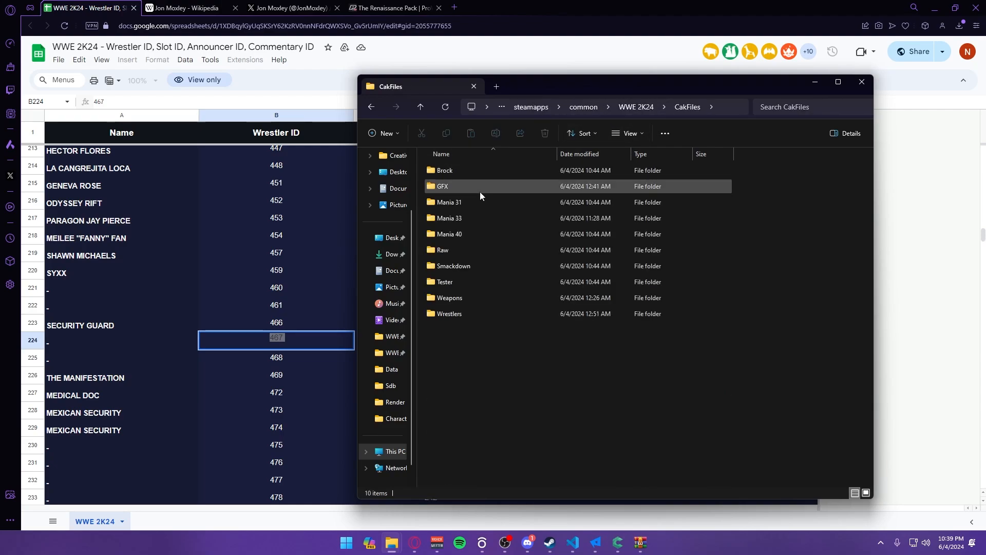
- Switch to CakeView and open CharacterMapping.jsfb from the Characters folder of the archives
click(619, 544)
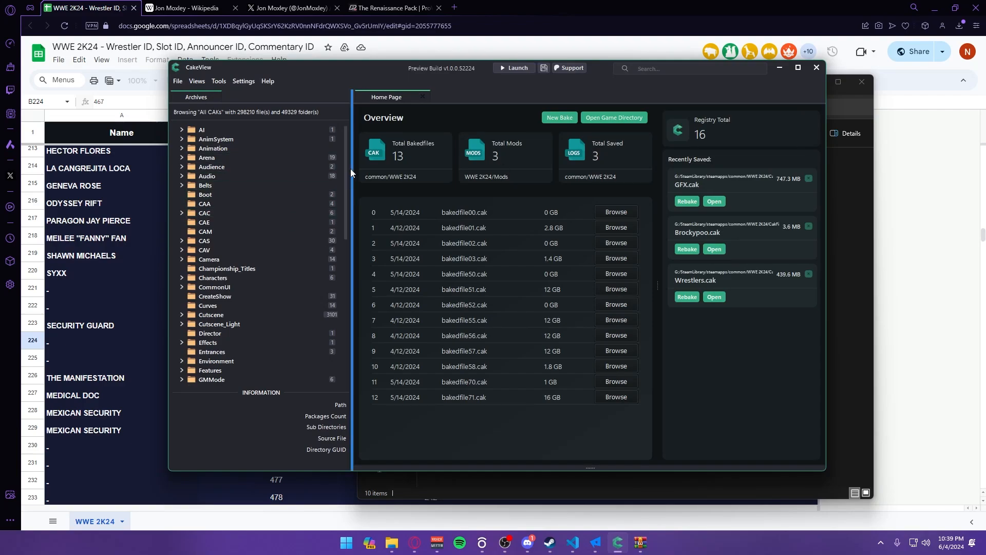
scroll(343, 177, down, 3)
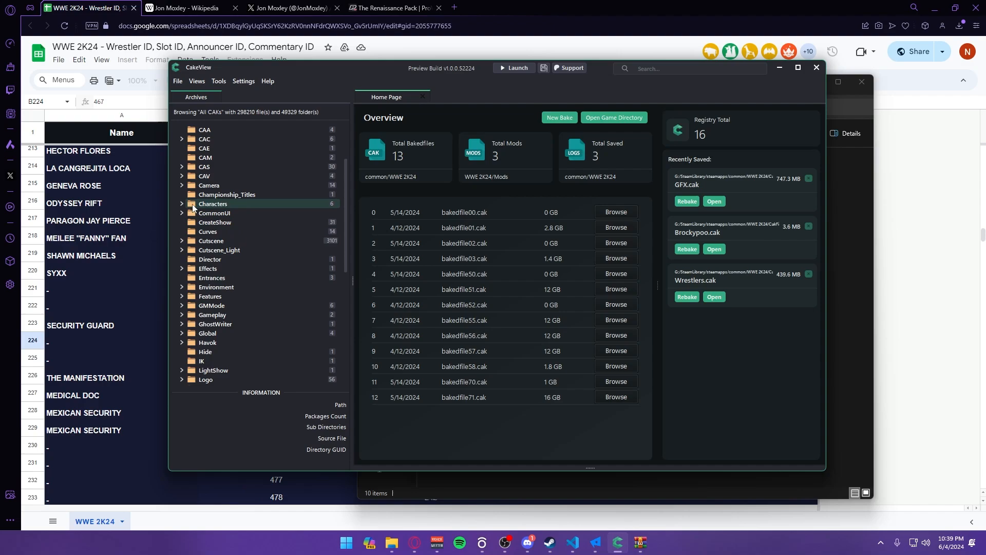
click(215, 205)
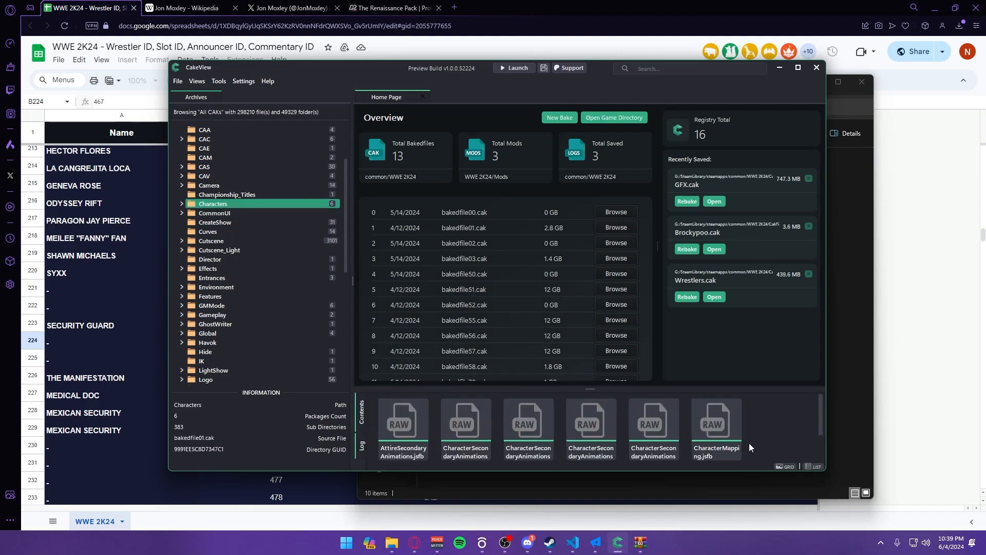
double_click(712, 437)
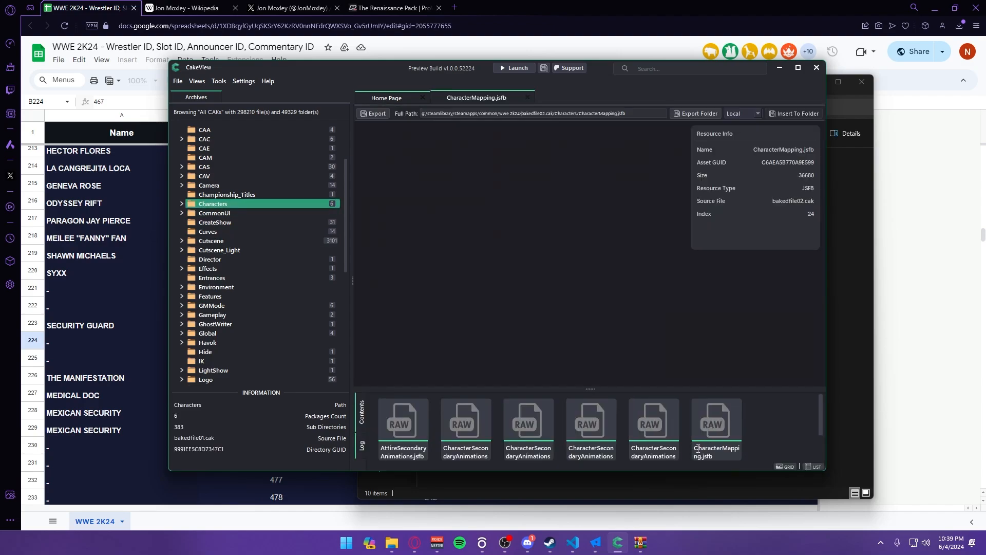
click(374, 115)
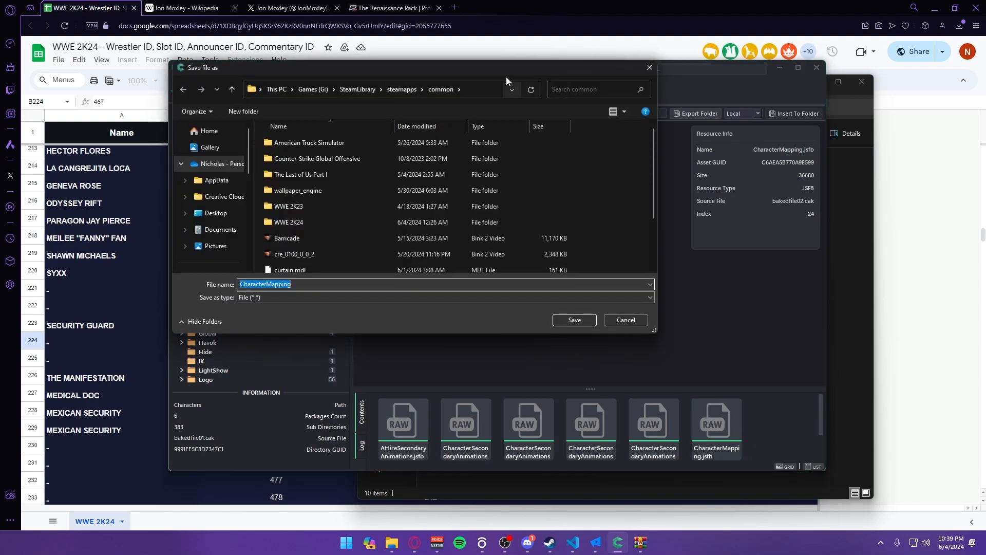
drag(507, 75, 659, 92)
scroll(358, 252, down, 3)
click(367, 195)
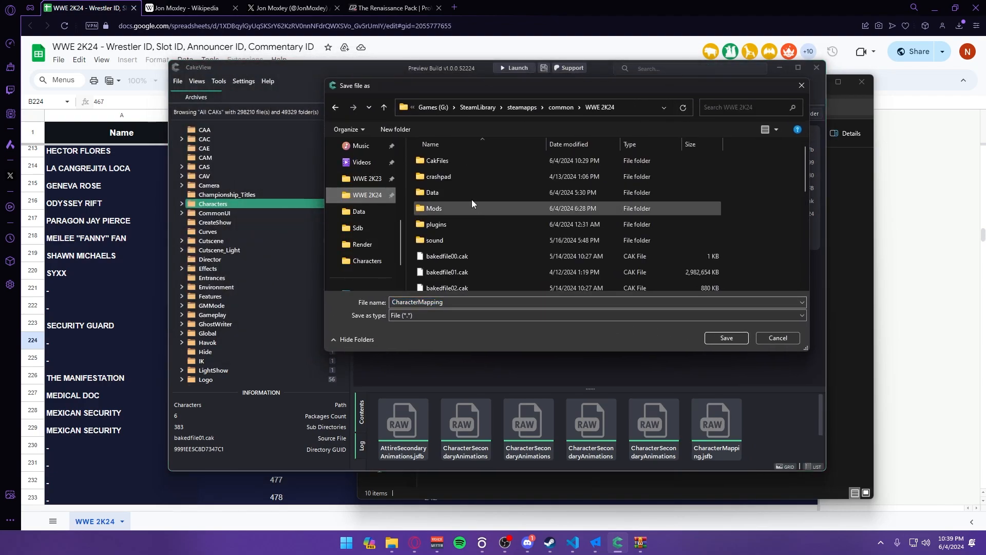
click(800, 87)
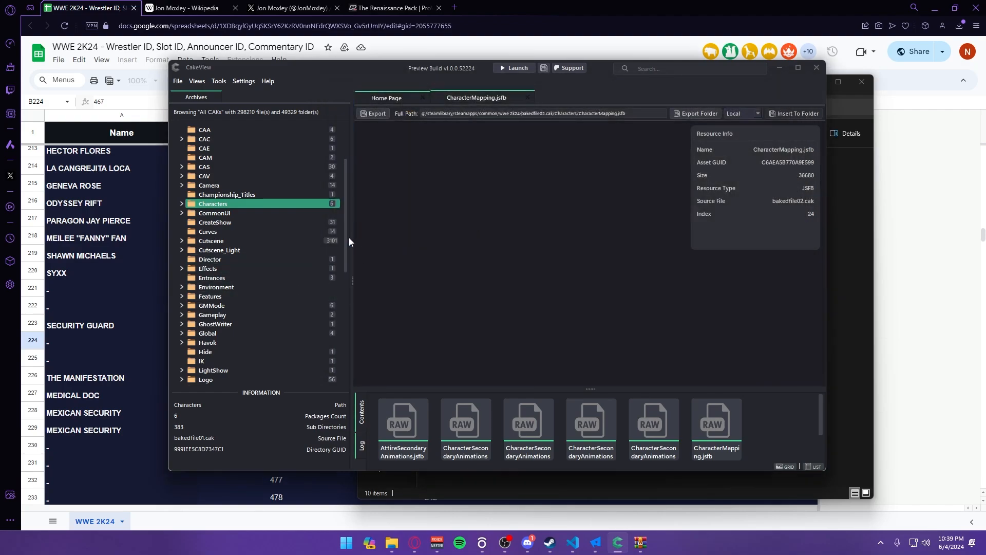
- Open FaceTextures.jsfb from the Roster folder of the archives
drag(349, 239, 342, 304)
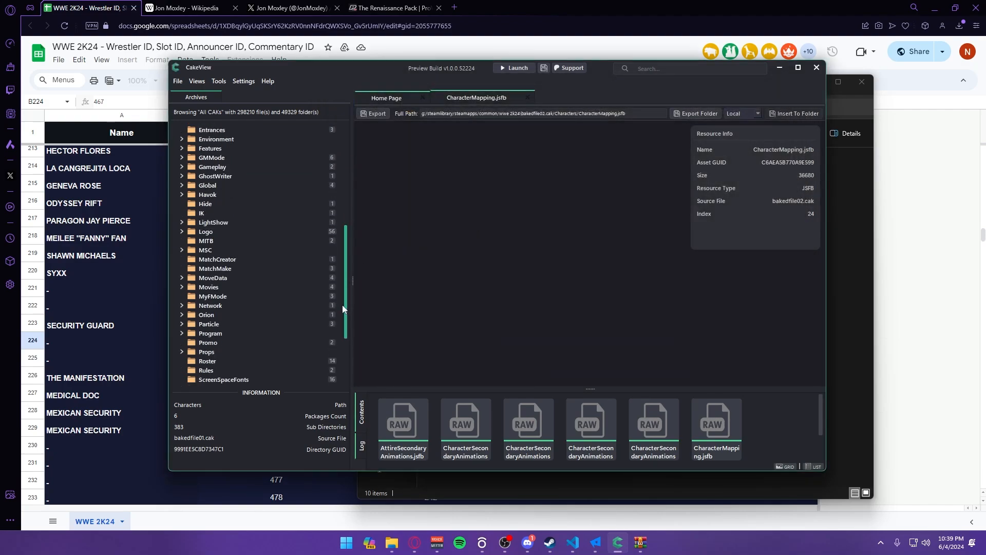
click(208, 361)
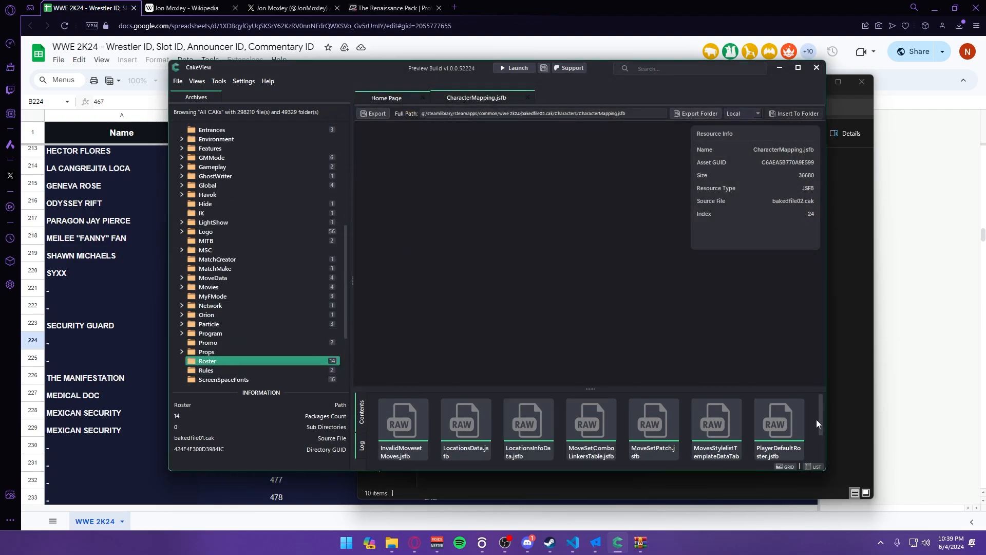
scroll(819, 422, down, 3)
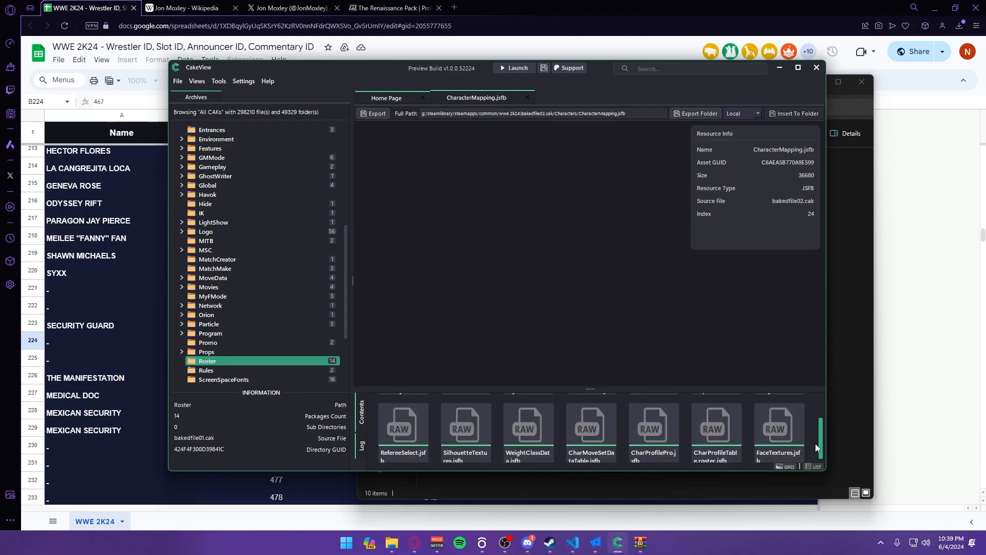
double_click(779, 449)
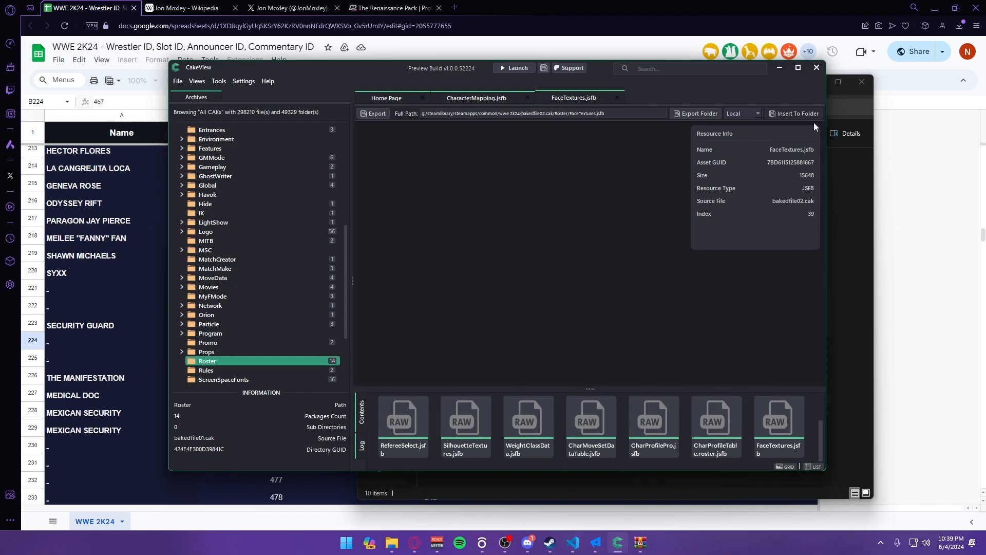
- Switch to dot.Meta Editor and open the CharProfileTable.roster and FaceTextures JSFB files together from the Roster folder inside CakFiles' Brock folder
click(783, 66)
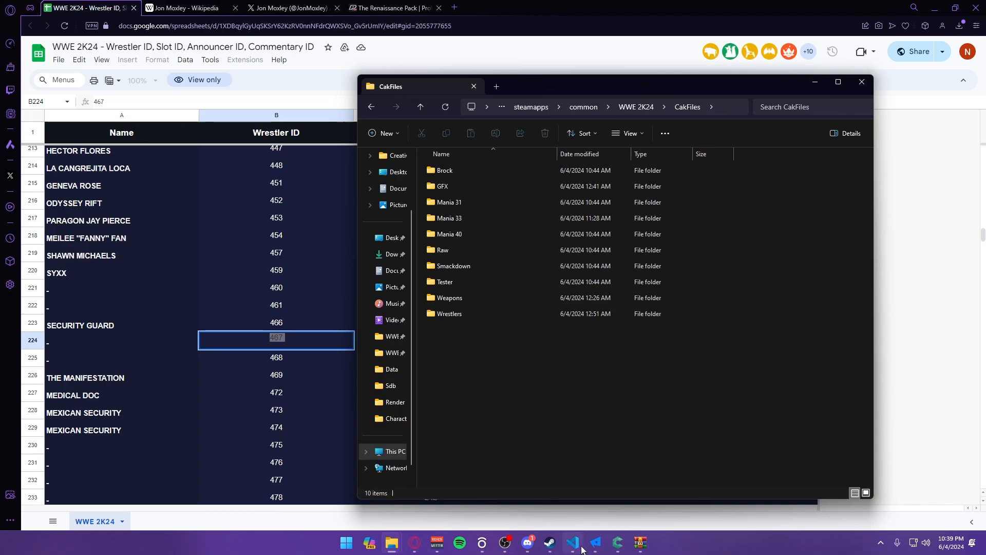
click(594, 543)
drag(473, 85, 359, 97)
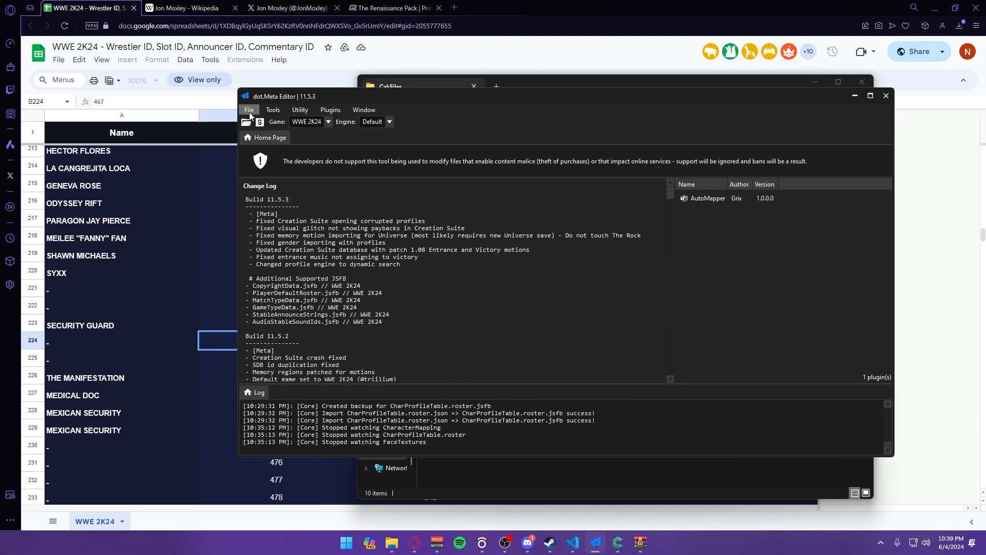
click(249, 109)
mouse_move(267, 123)
click(375, 125)
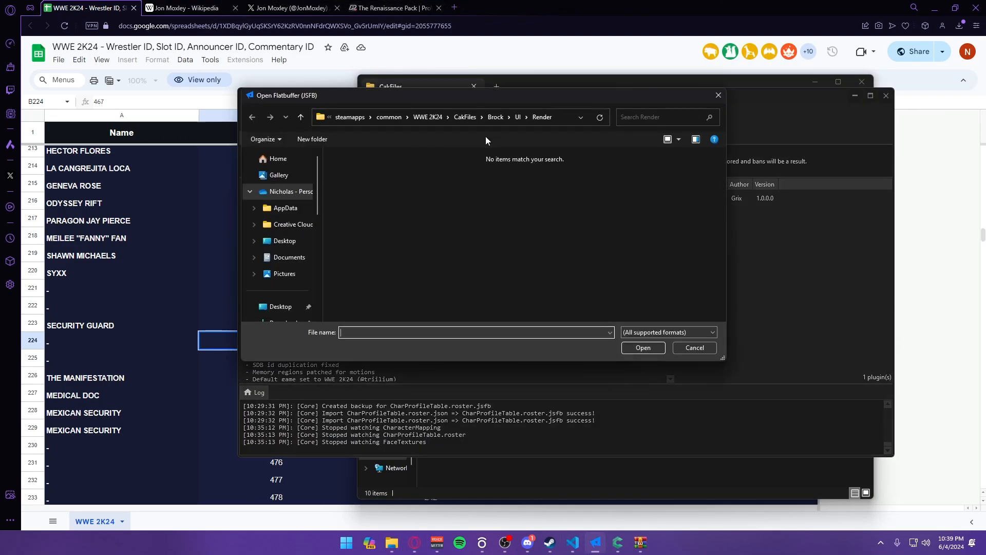
click(496, 117)
double_click(368, 191)
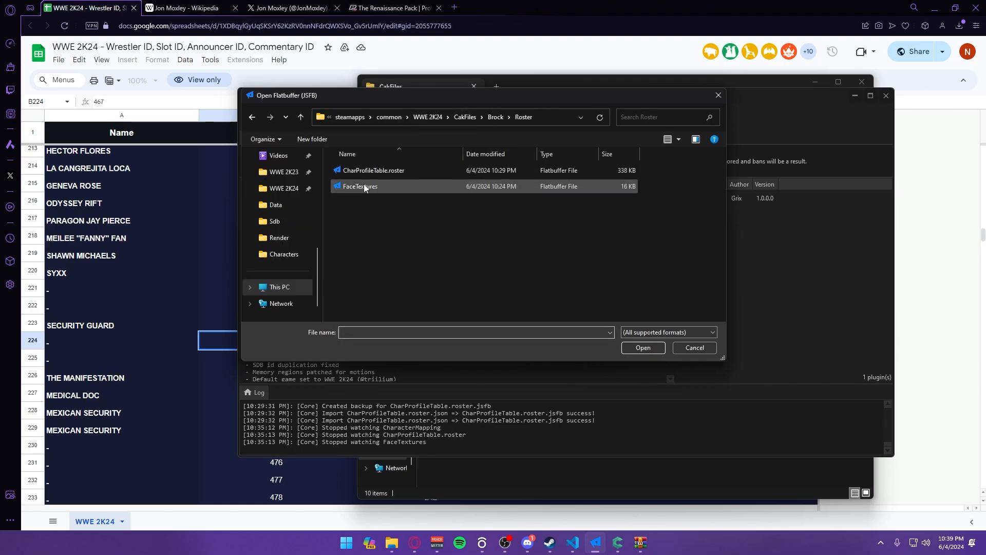
click(367, 187)
shift+click(373, 171)
click(642, 347)
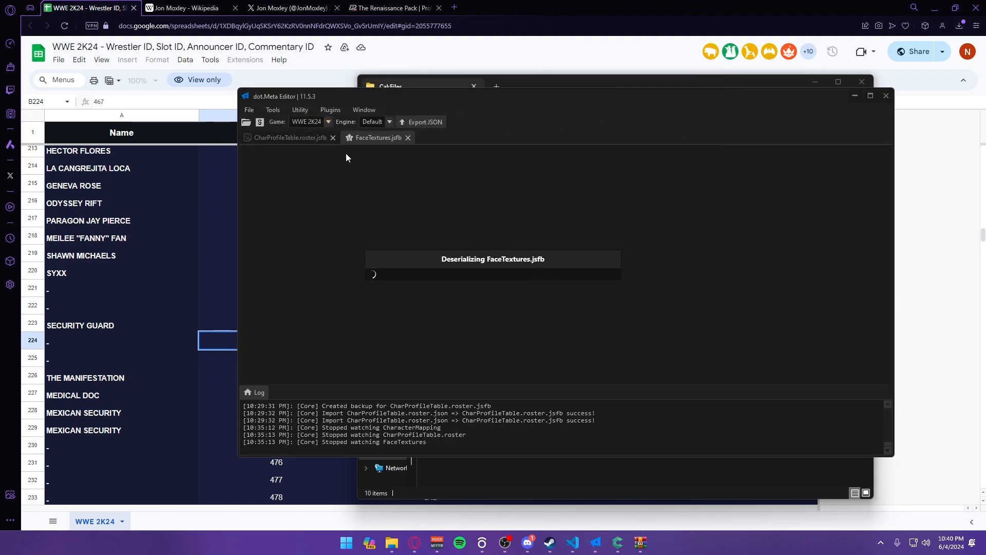
click(254, 109)
mouse_move(265, 121)
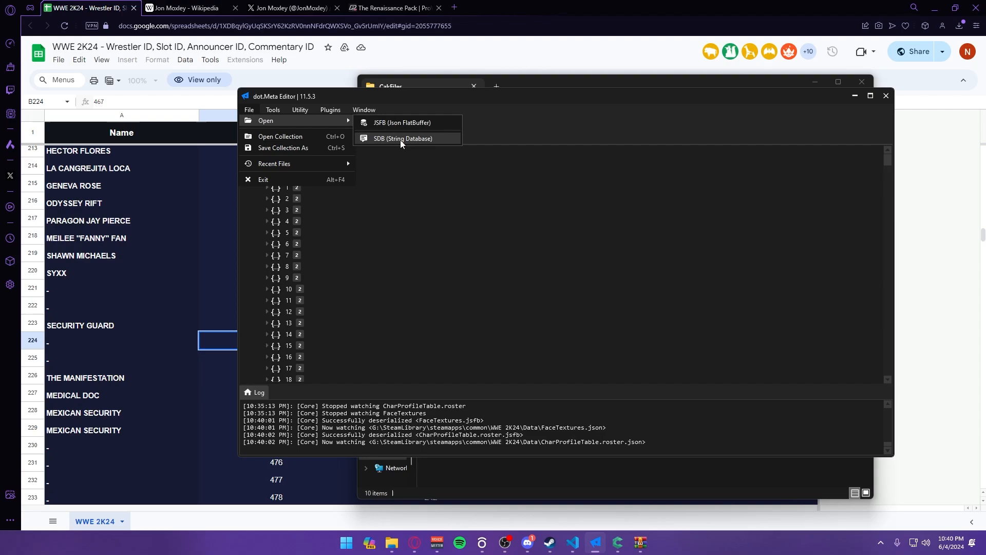
click(401, 137)
click(714, 97)
- Open the CharacterMapping JSFB file from the Characters folder inside CakFiles' Wrestlers folder
click(253, 109)
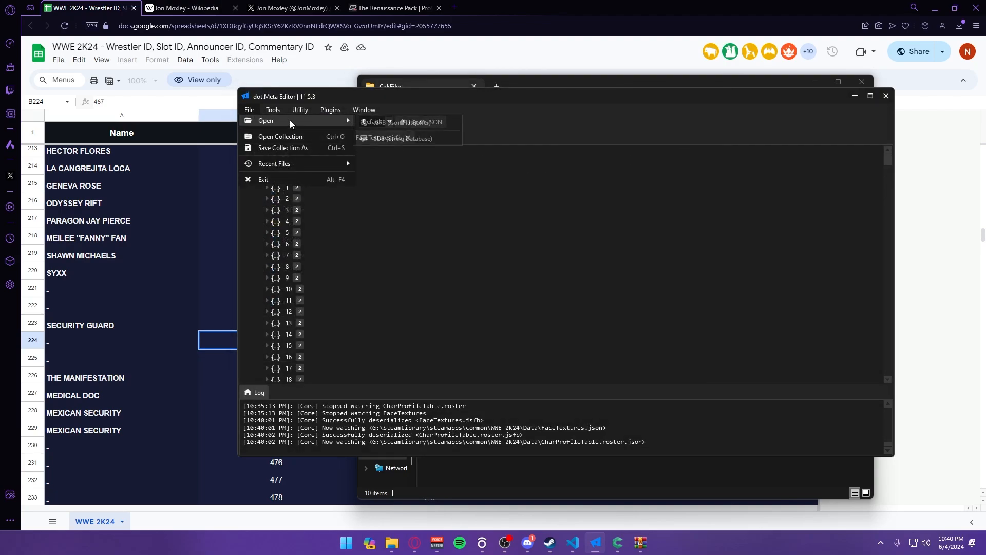
click(423, 126)
click(473, 118)
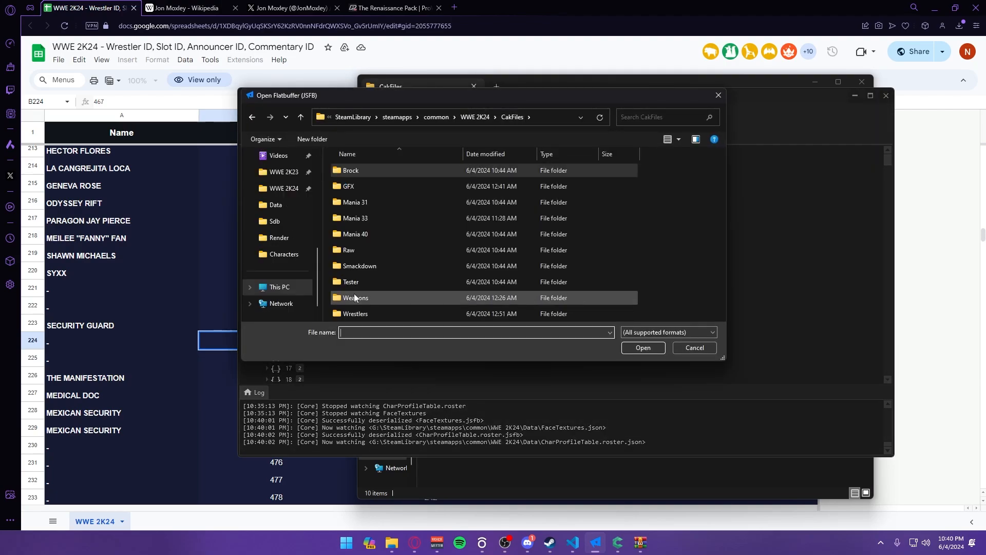
double_click(360, 316)
double_click(380, 174)
scroll(420, 291, down, 1)
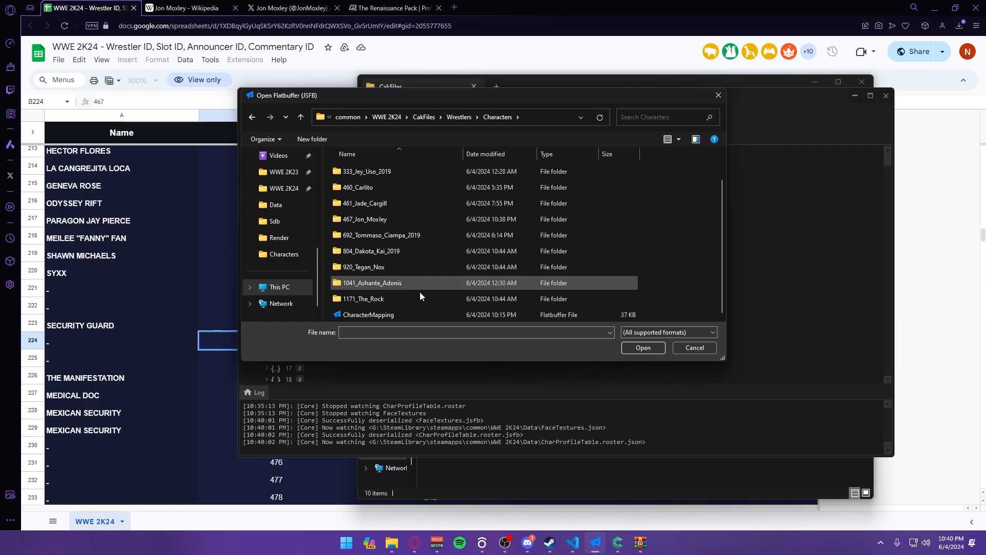
double_click(408, 318)
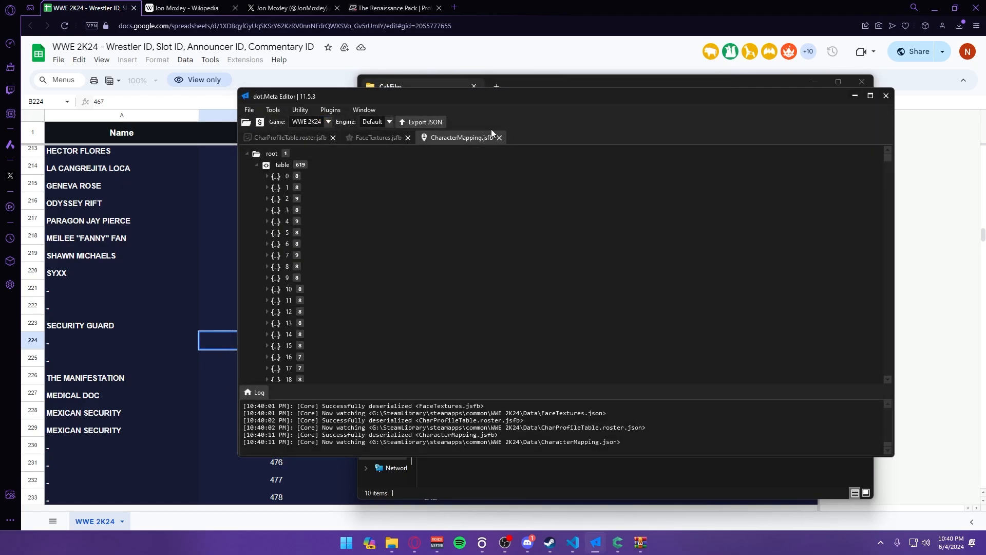
- Show CharProfileTable.roster.jsfb, then switch to File Explorer and examine the JSON files in WWE 2K24's Data folder
click(324, 137)
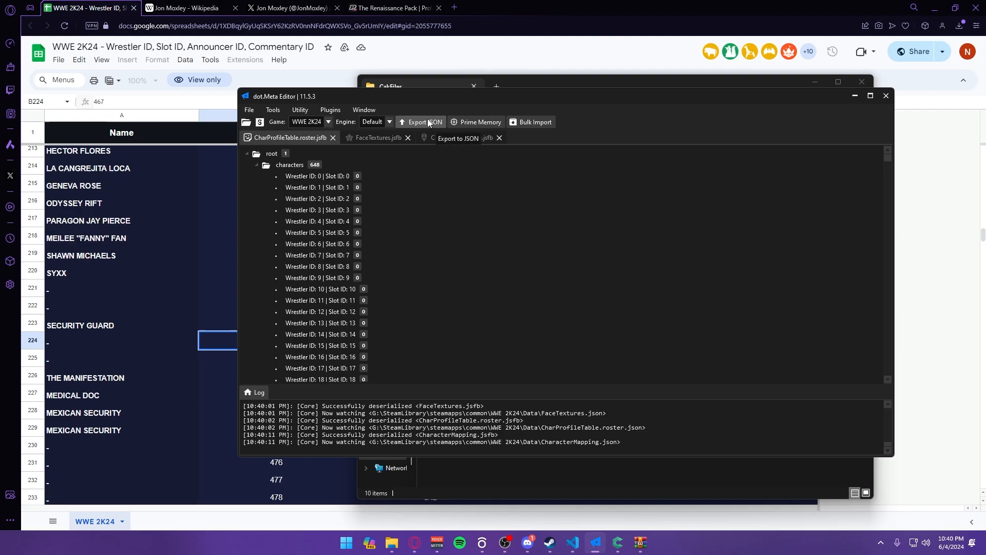
mouse_move(391, 542)
click(408, 507)
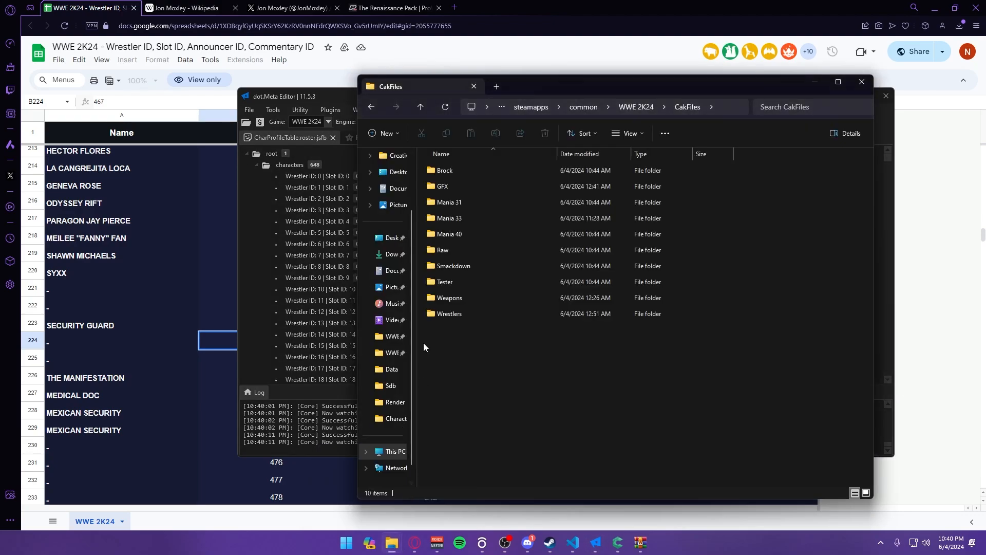
click(637, 107)
double_click(443, 203)
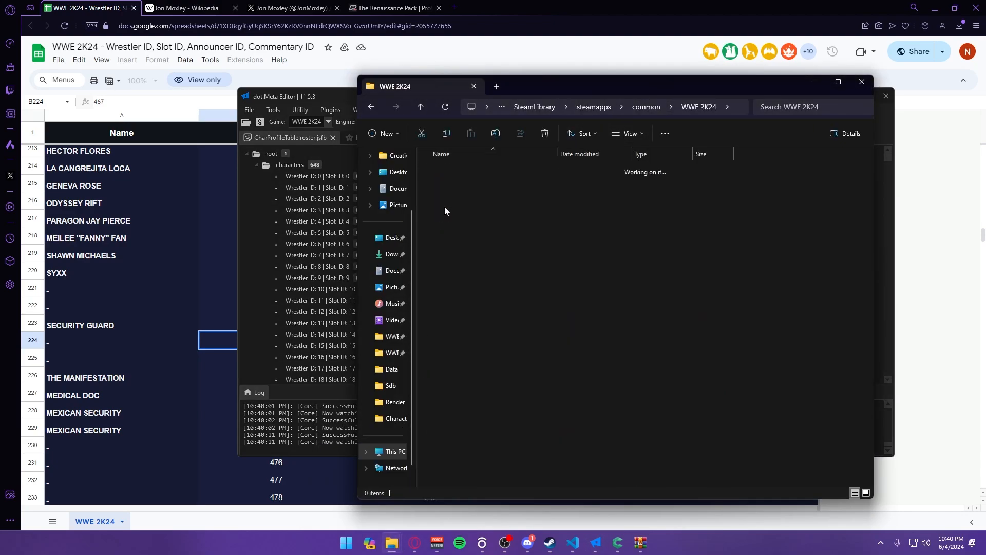
drag(451, 337, 453, 172)
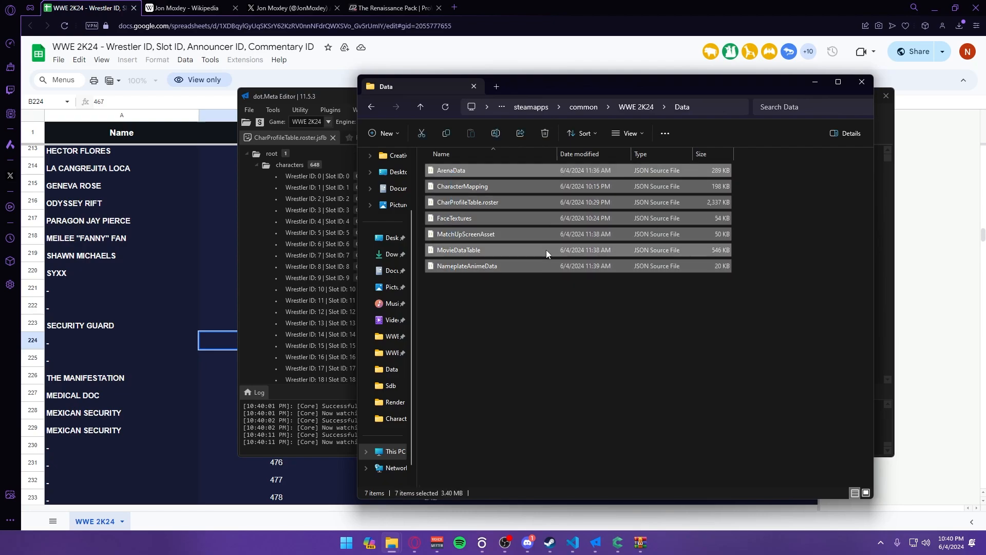
click(537, 310)
- Return to the WWE 2K24 folder, then reopen Data and select all of its JSON files for review
click(636, 107)
right_click(817, 221)
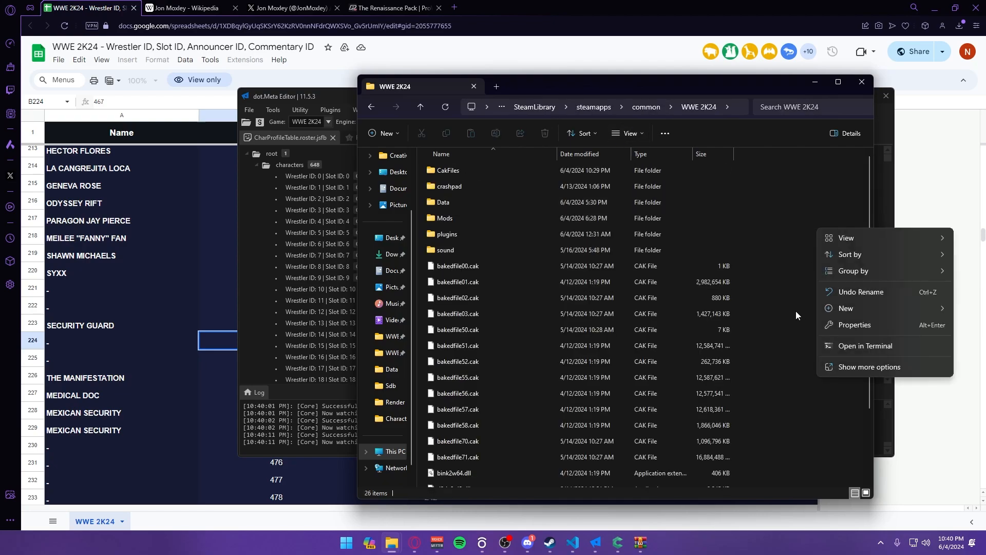
click(469, 202)
double_click(434, 203)
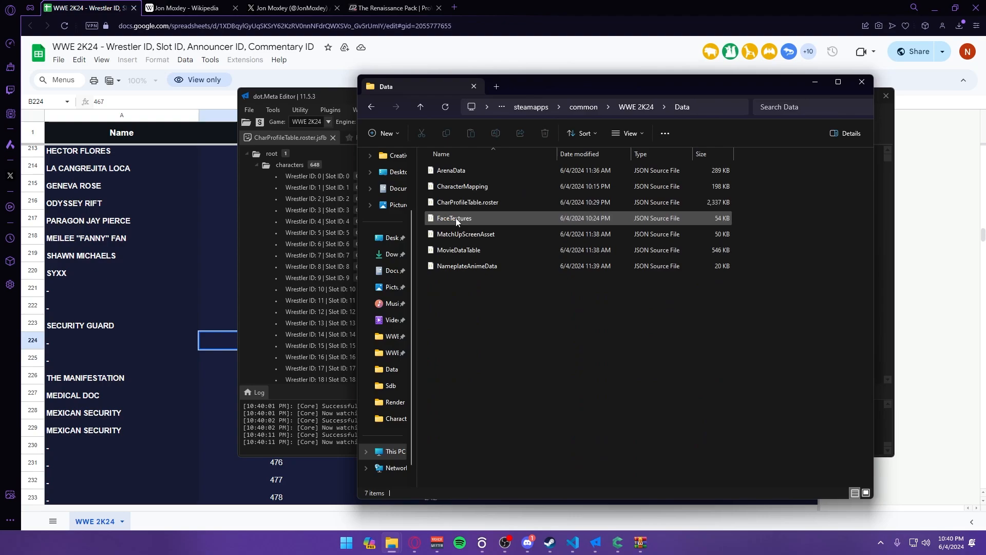
drag(465, 288, 473, 171)
drag(534, 87, 512, 182)
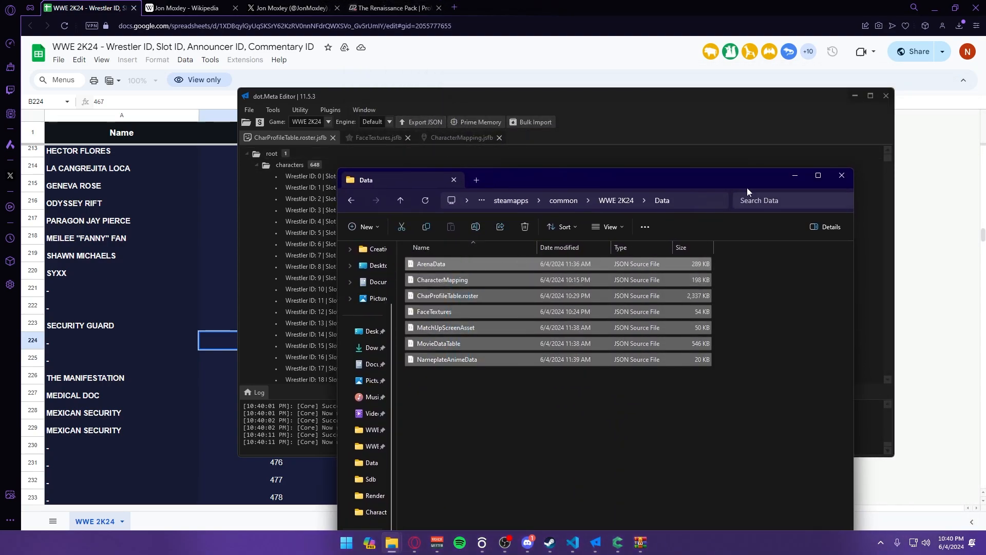
click(791, 177)
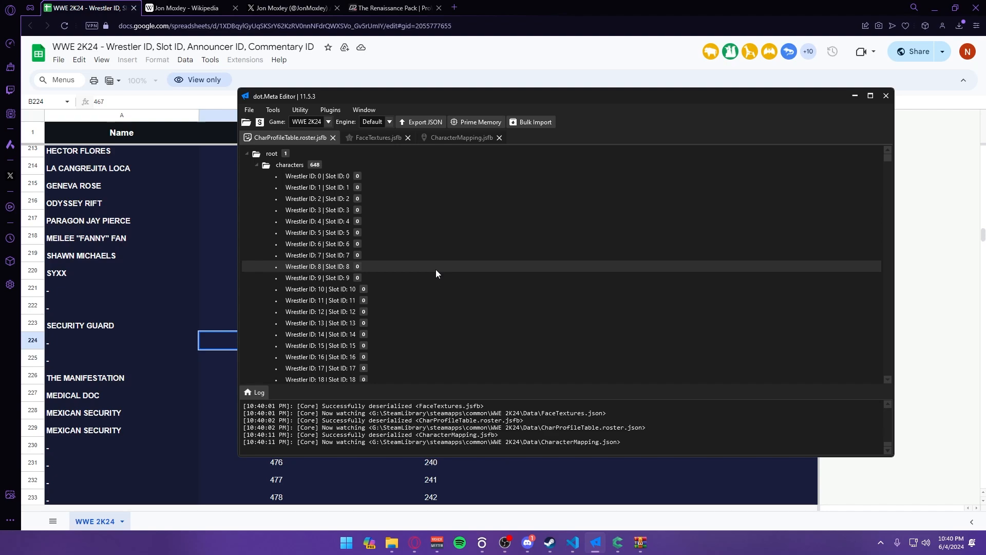
- Switch to Visual Studio Code and look through the open CharacterMapping, CharProfileTable.roster and FaceTextures JSON files
click(854, 96)
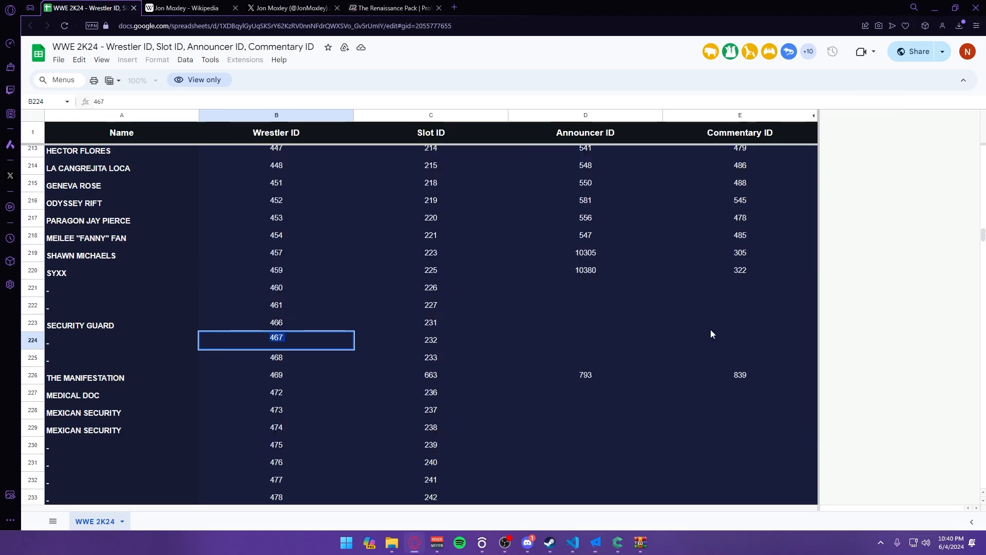
click(573, 542)
click(902, 69)
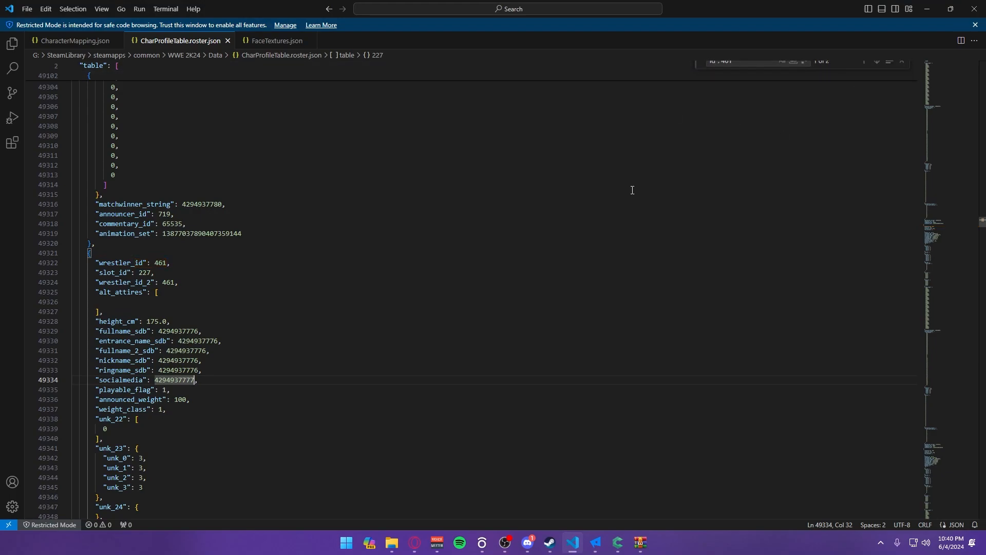
scroll(513, 206, up, 10)
click(262, 41)
click(171, 42)
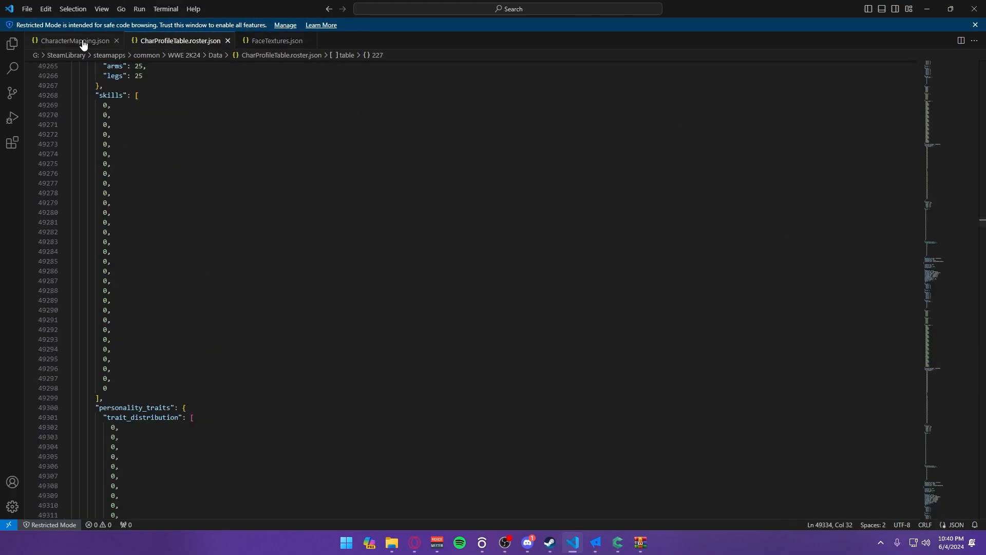
click(82, 41)
click(256, 41)
click(186, 42)
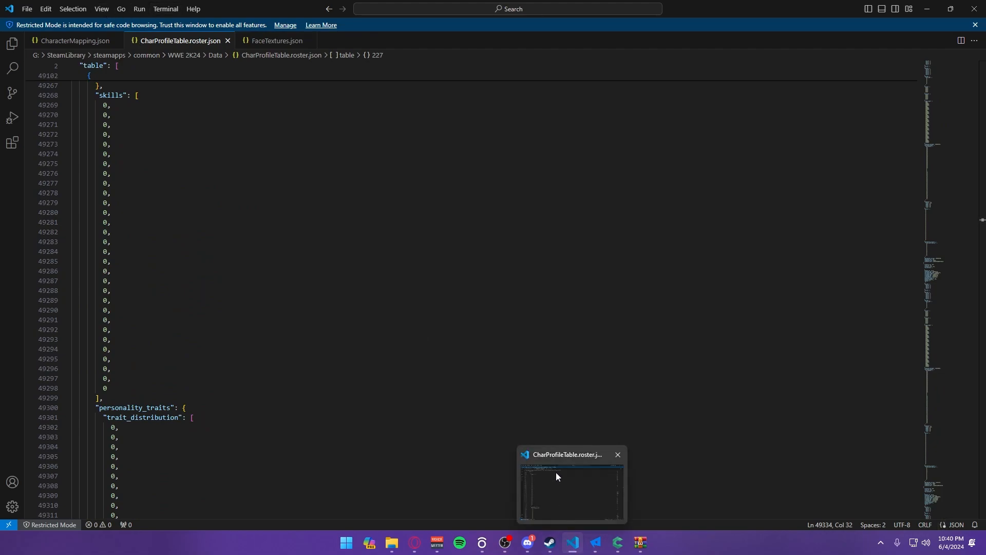
- Search CharProfileTable.roster.json for id": 467 to locate the profile entry of wrestler ID 467
scroll(371, 152, down, 10)
scroll(399, 185, down, 6)
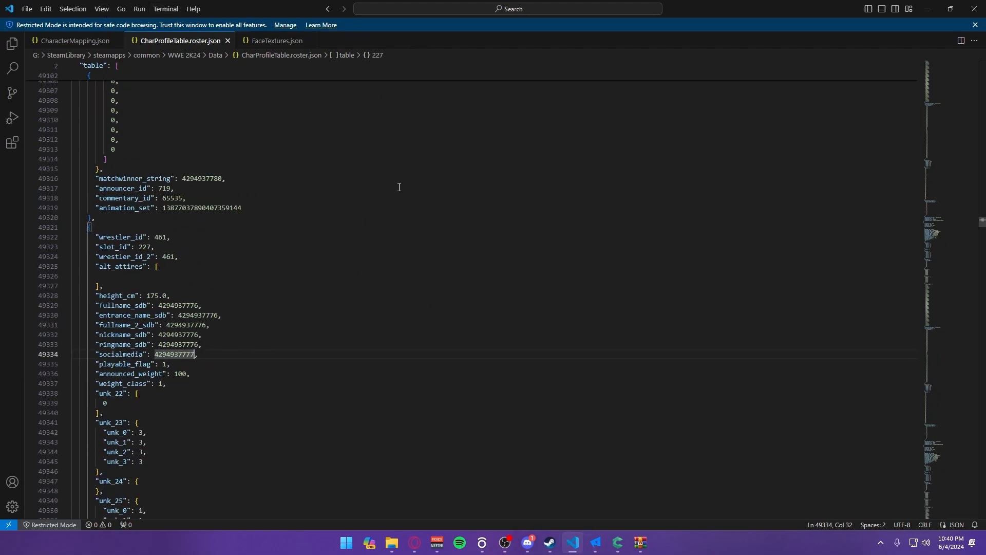
scroll(442, 246, up, 4)
click(491, 282)
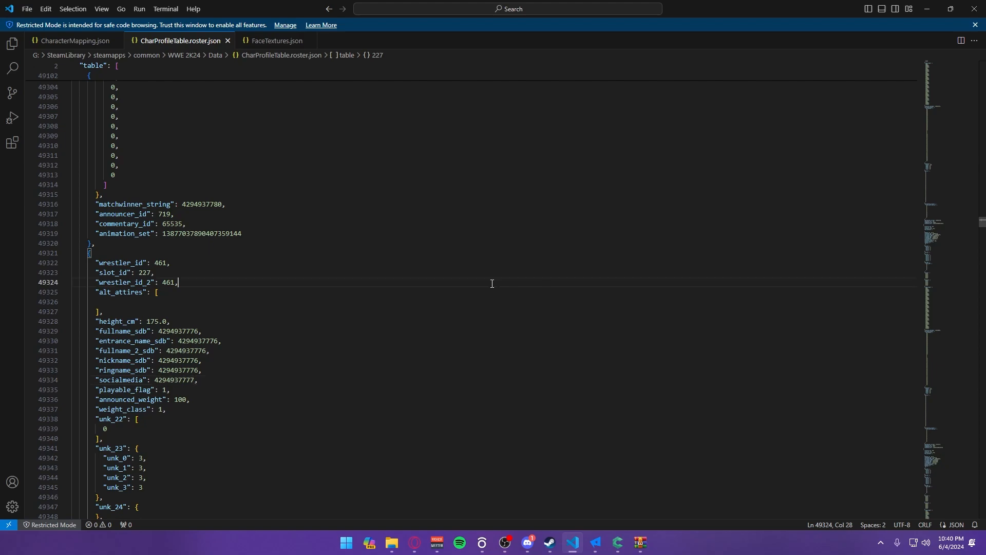
key(ctrl+f)
click(759, 66)
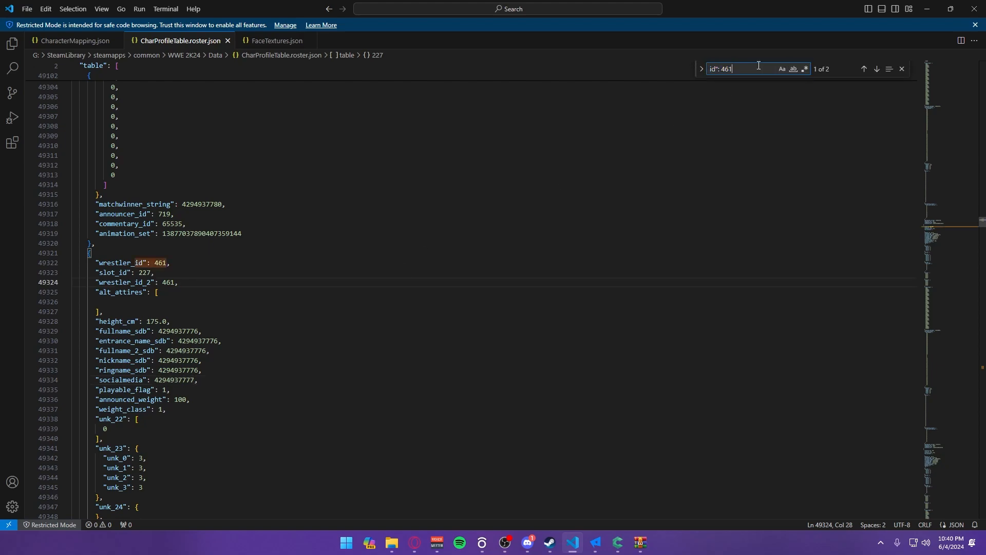
key(BackSpace)
key(BackSpace)
key(BackSpace)
key(BackSpace)
key(BackSpace)
key(BackSpace)
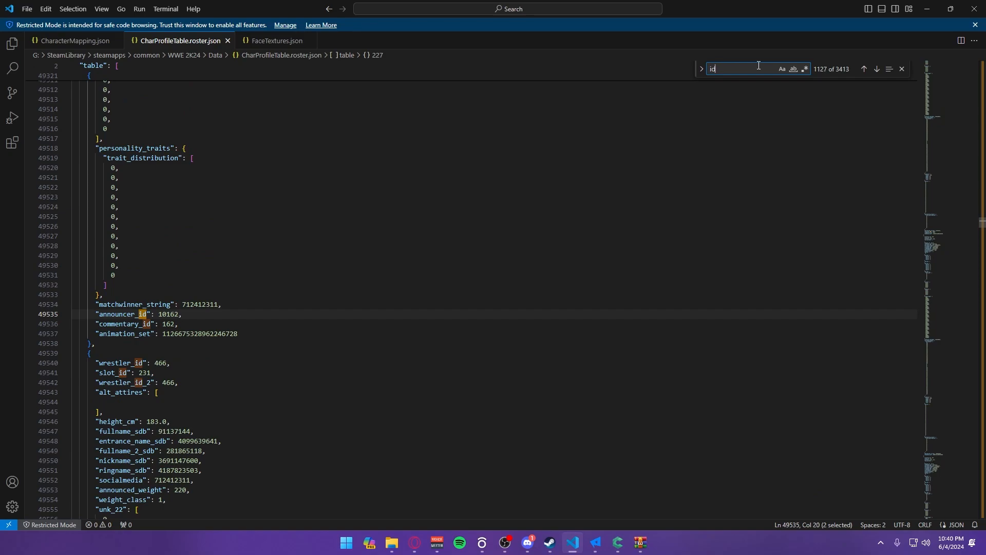
key(BackSpace)
key(BackSpace)
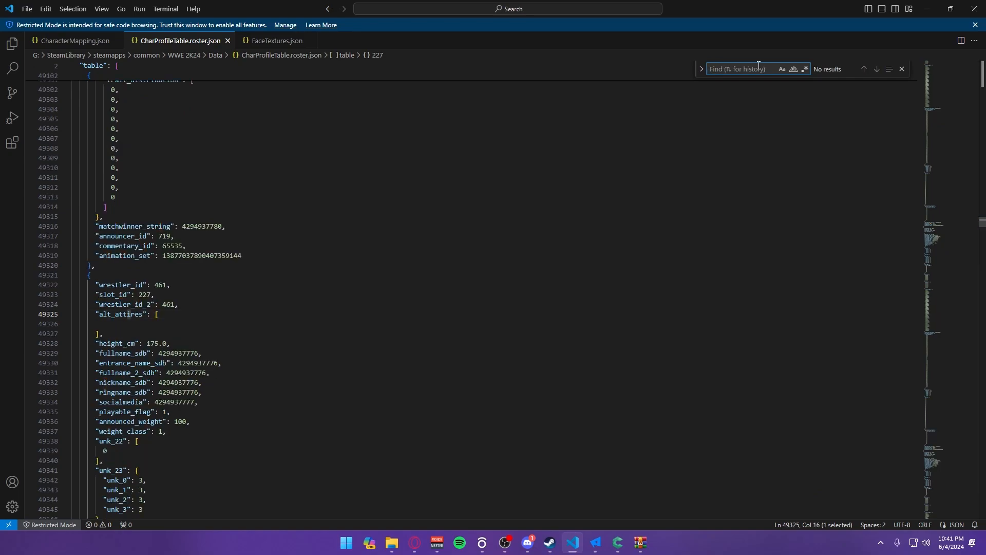
text(id)
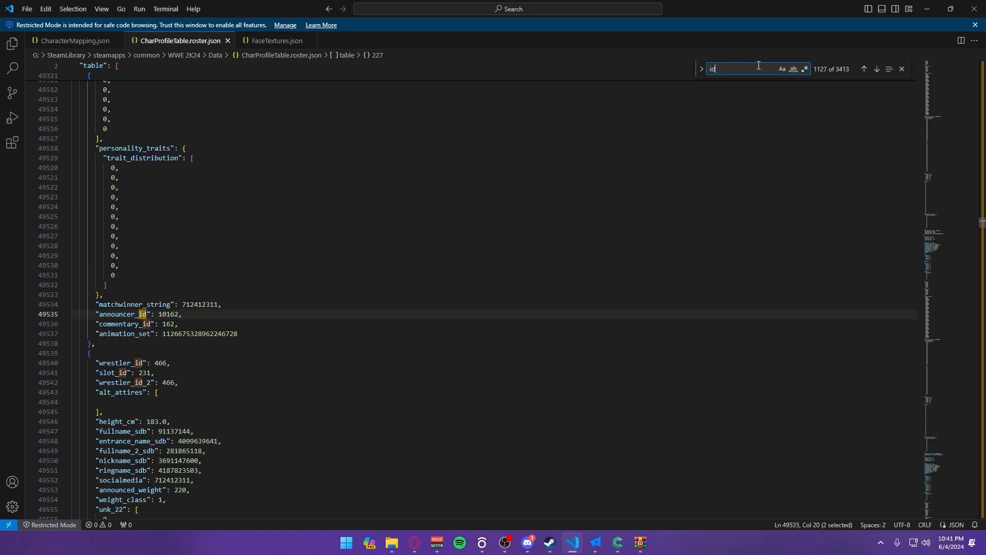
text(":)
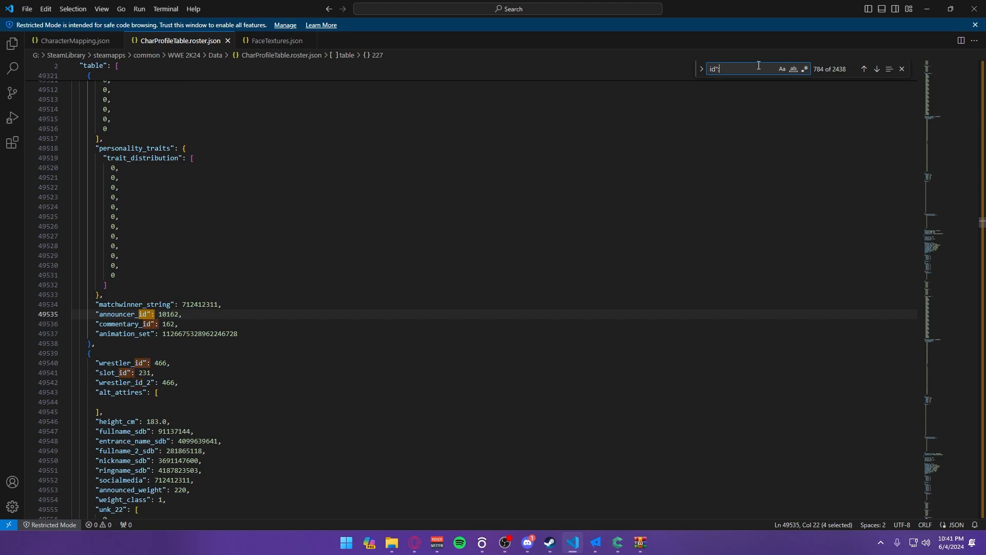
text( 4)
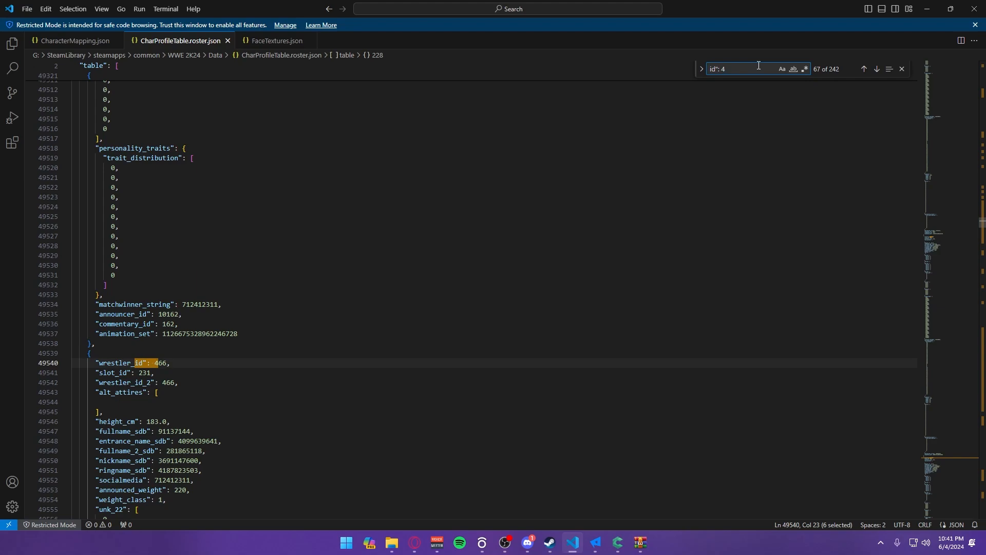
text(6)
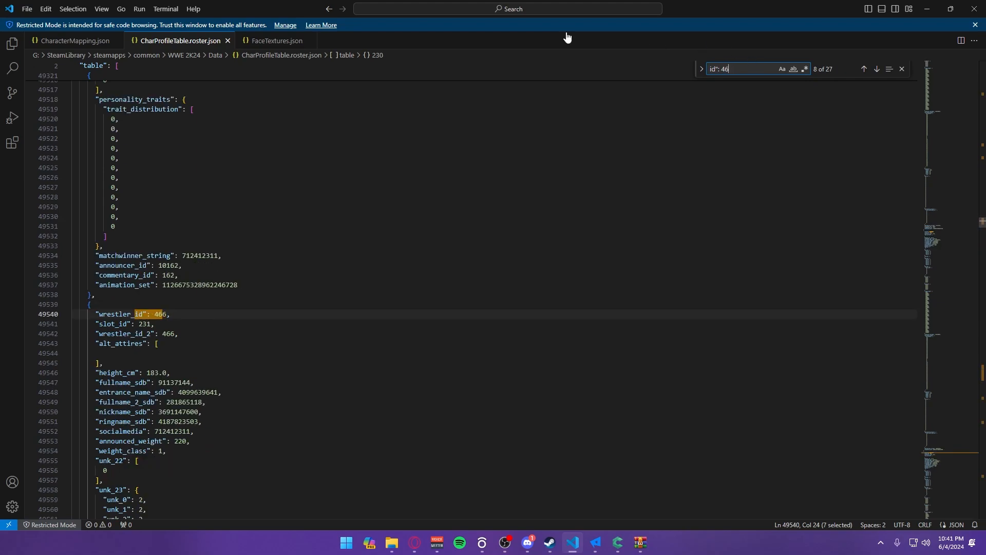
text(7)
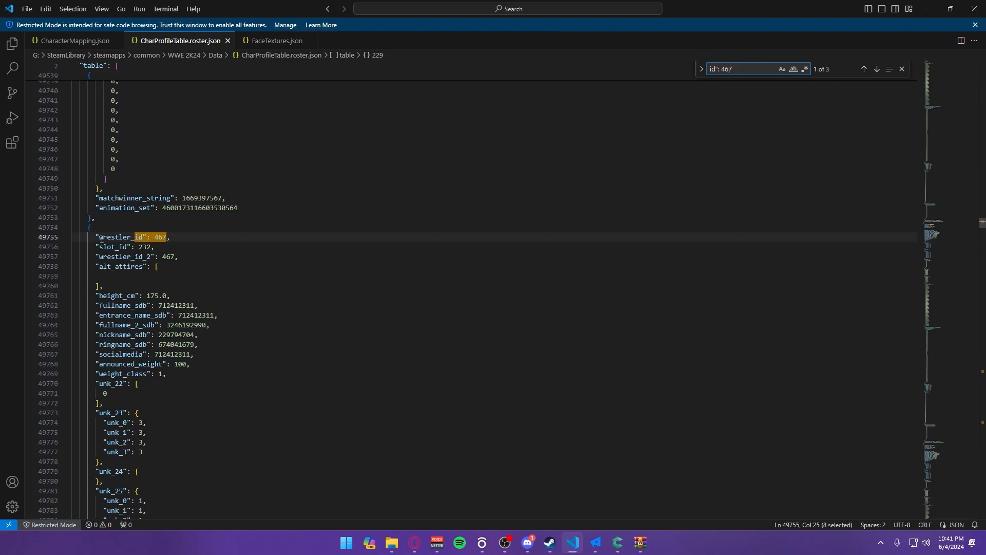
- Add the line "playable_flag": 1, after the socialmedia line in wrestler 467's profile entry
drag(81, 231, 218, 465)
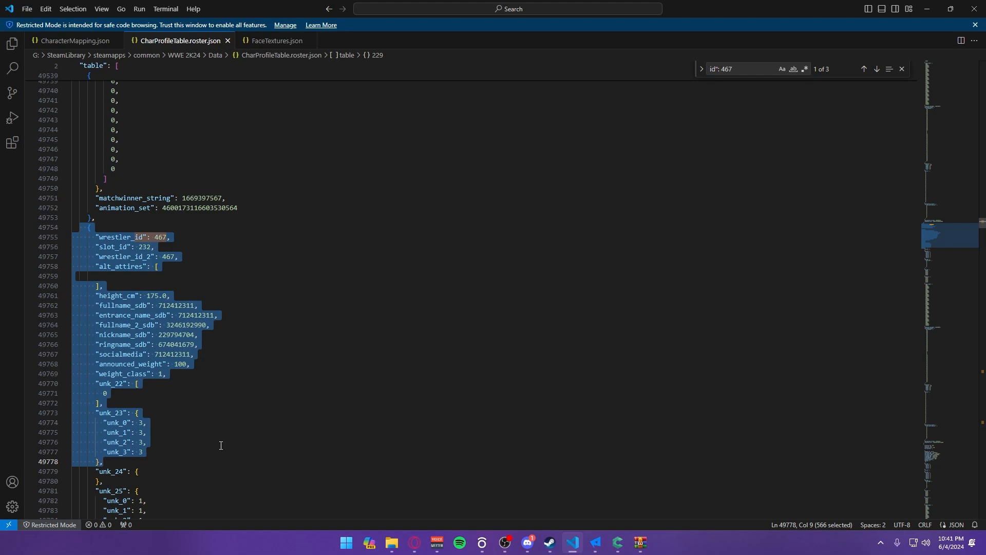
click(220, 445)
scroll(152, 337, down, 15)
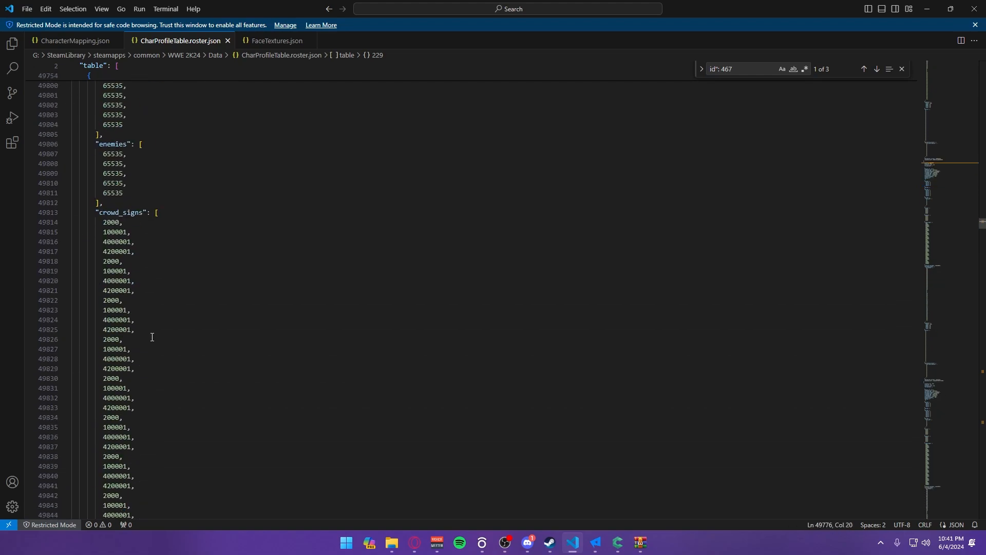
scroll(151, 337, down, 18)
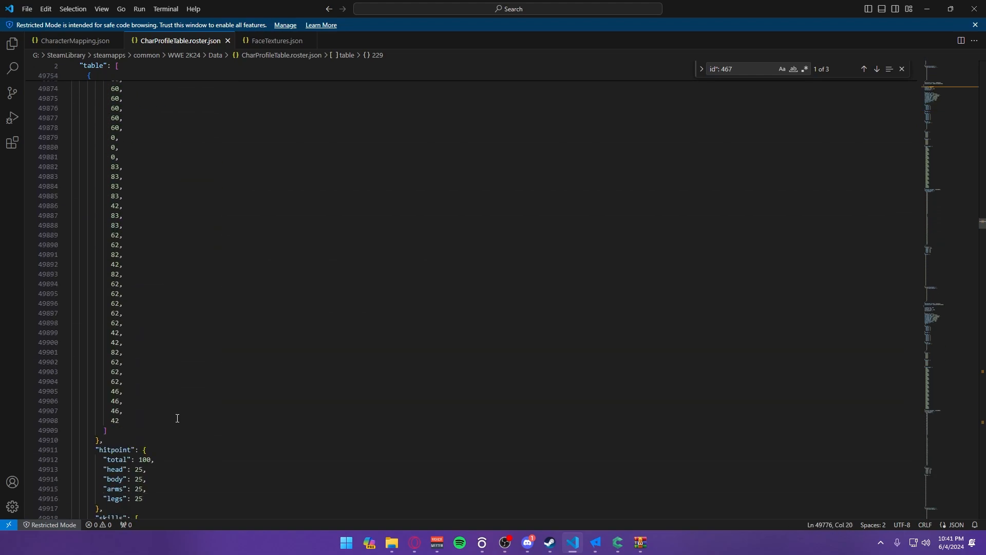
scroll(178, 418, up, 20)
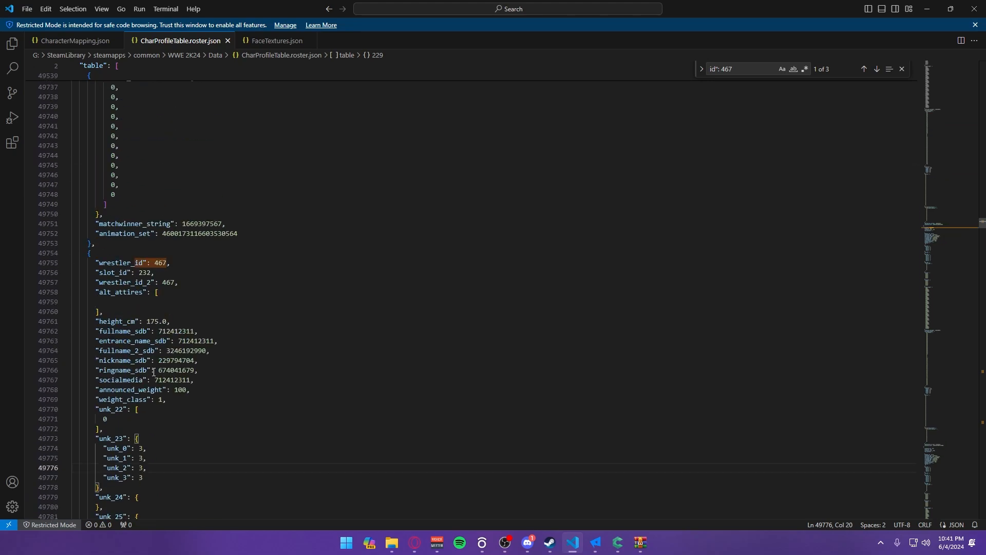
click(222, 383)
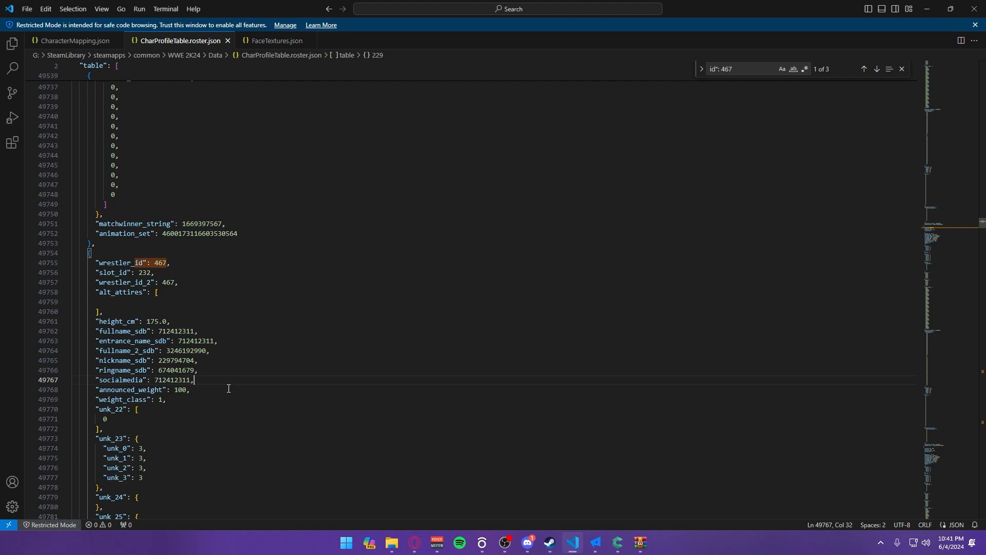
key(Return)
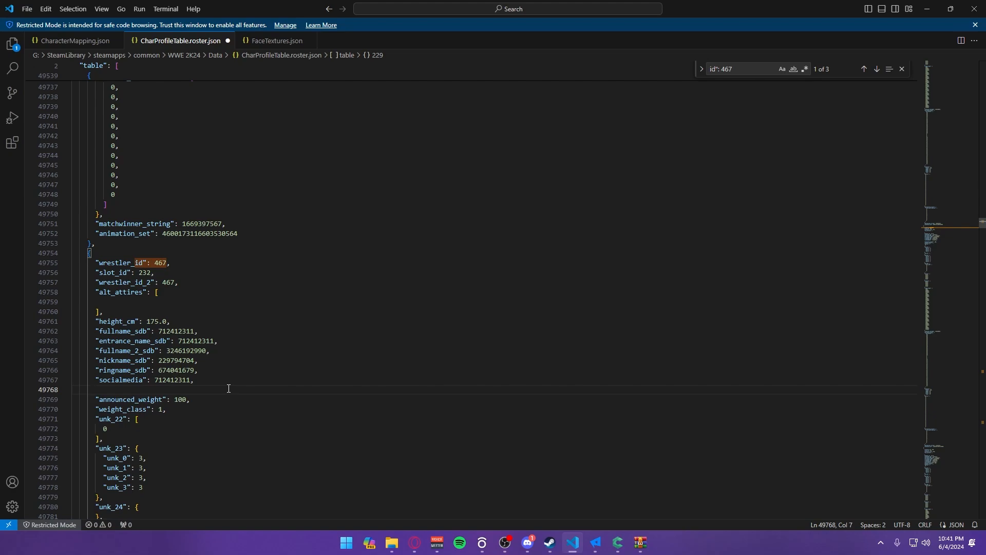
text("playable)
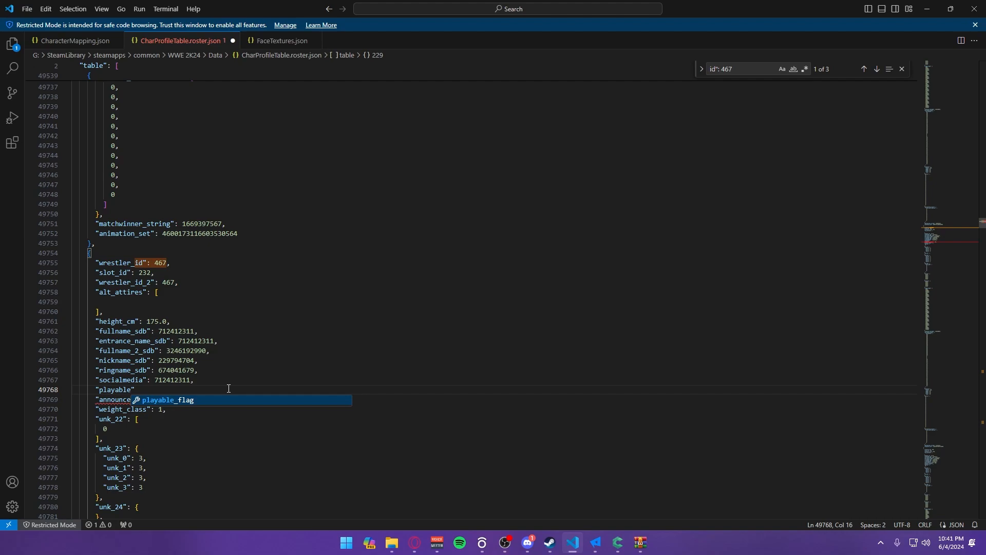
key(Return)
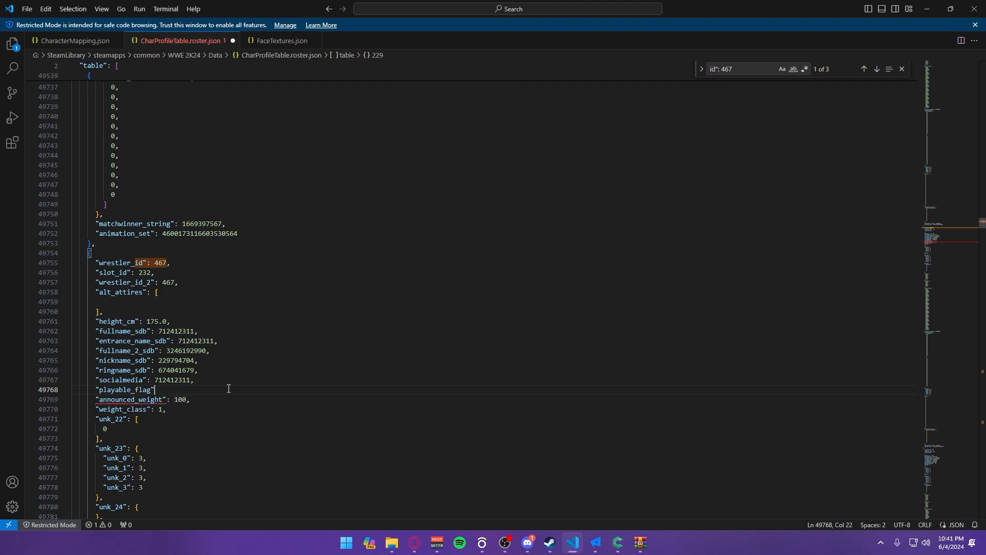
text(:)
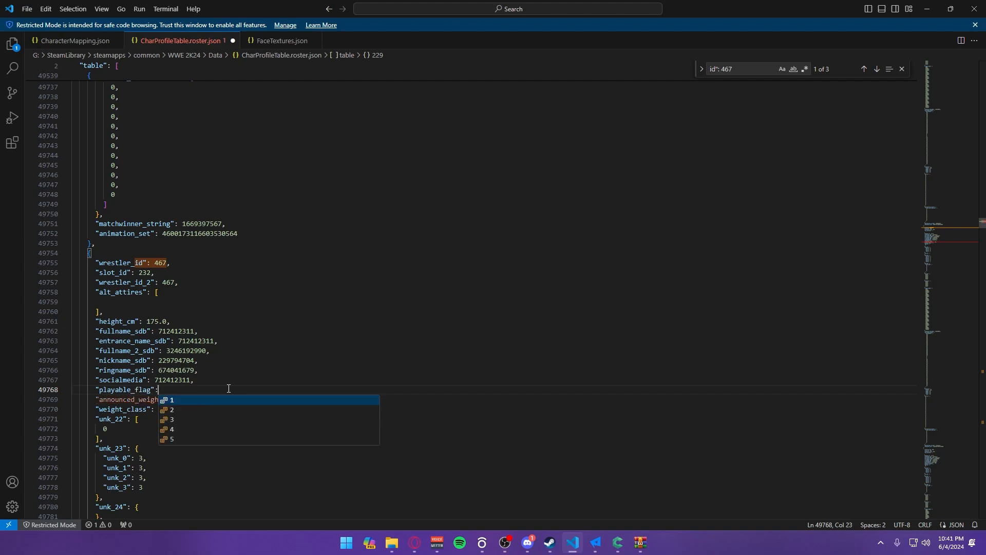
text( 1)
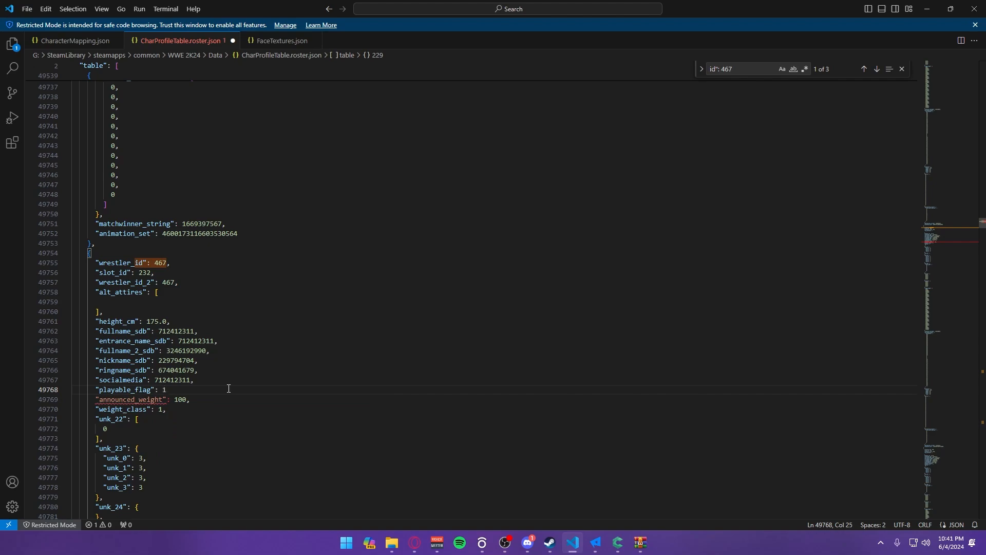
text(,)
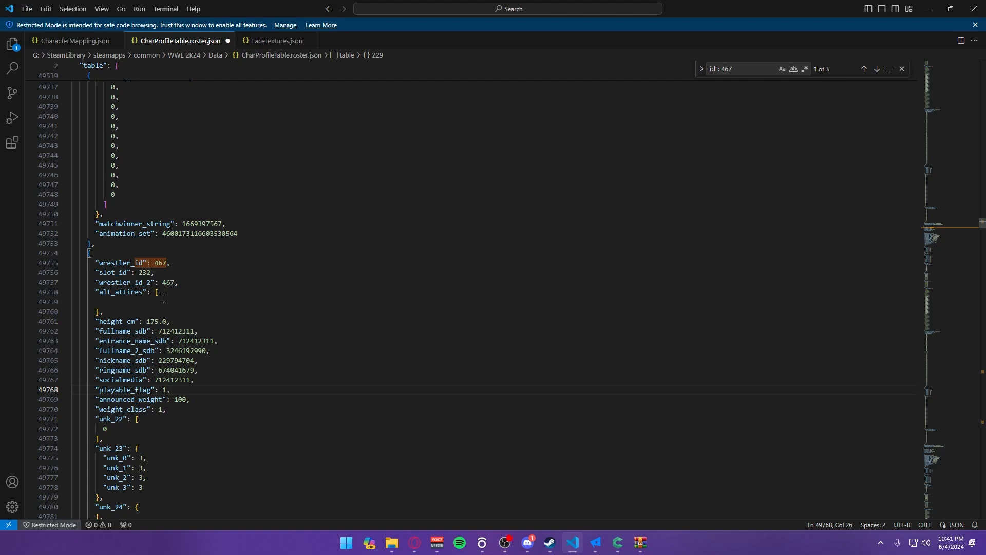
- Check the end of wrestler 467's entry, then switch to the browser's WWE 2K24 ID spreadsheet and look through its earlier wrestler rows
scroll(140, 403, down, 20)
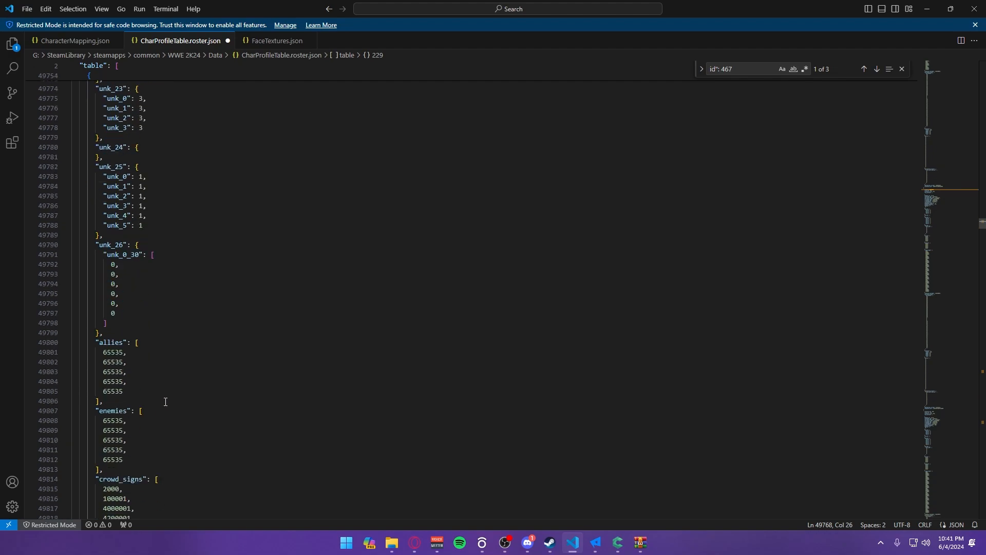
scroll(164, 433, down, 20)
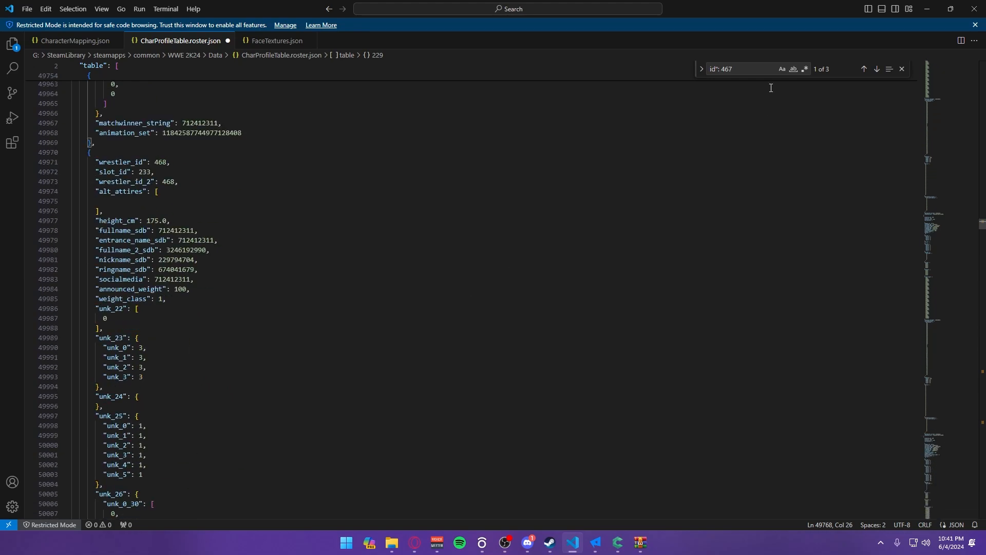
click(414, 542)
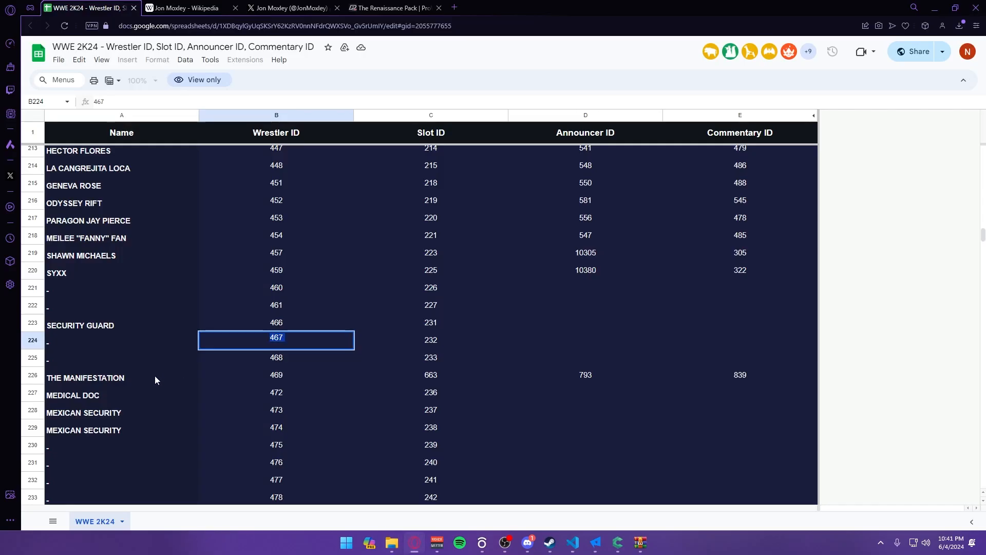
scroll(155, 375, up, 10)
click(259, 240)
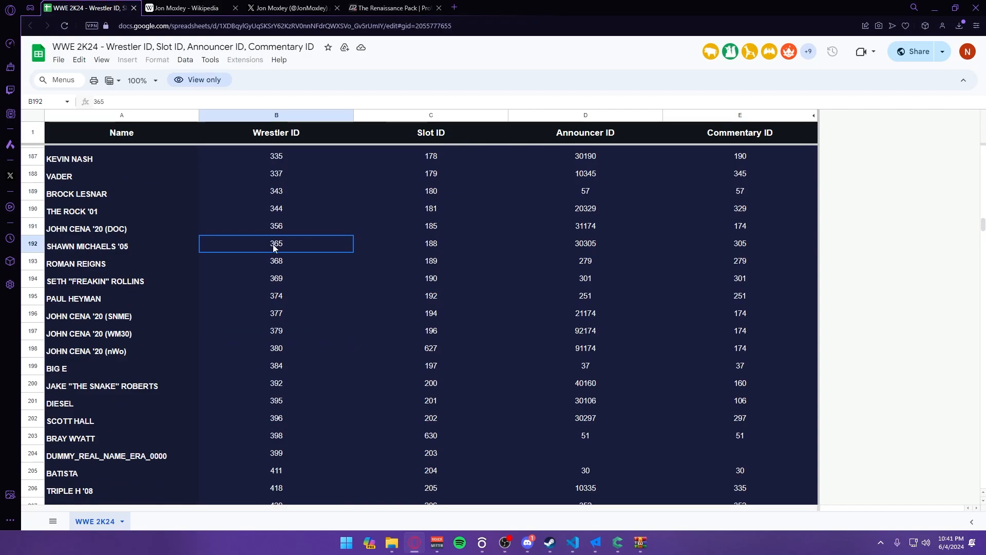
- Switch back to Visual Studio Code, search the roster profile for id": 465, and copy that entry's announcer_id and commentary_id lines
click(572, 543)
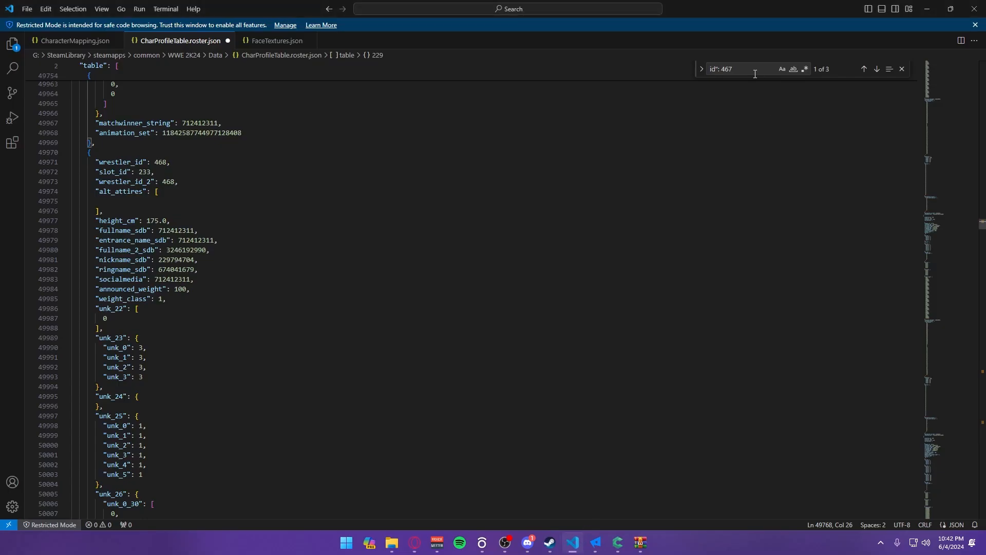
click(752, 68)
key(BackSpace)
text(5)
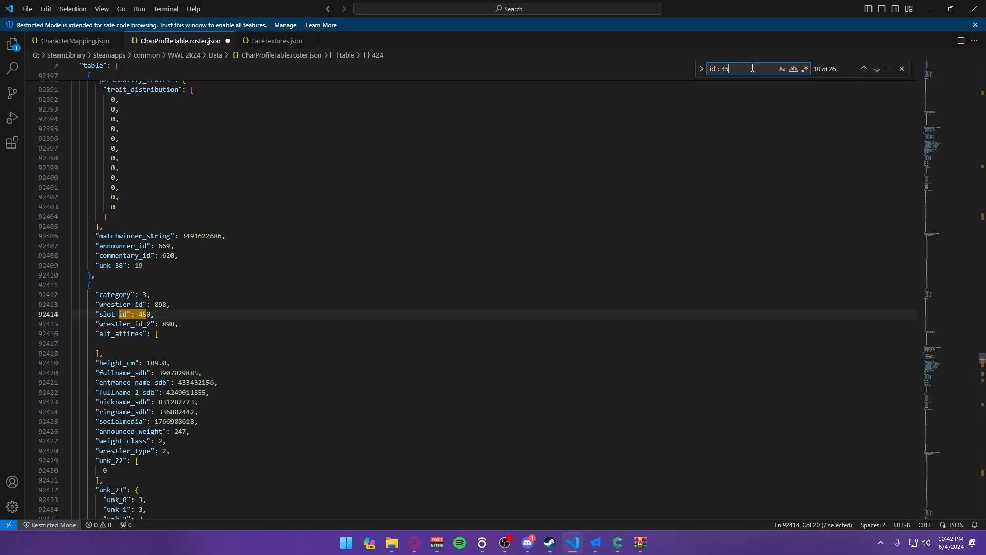
scroll(170, 418, down, 20)
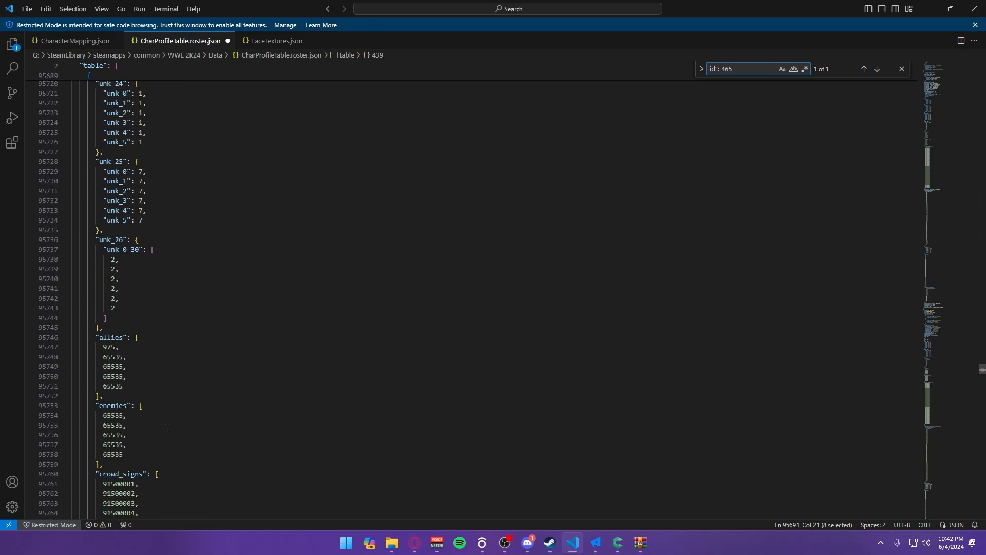
scroll(162, 444, down, 20)
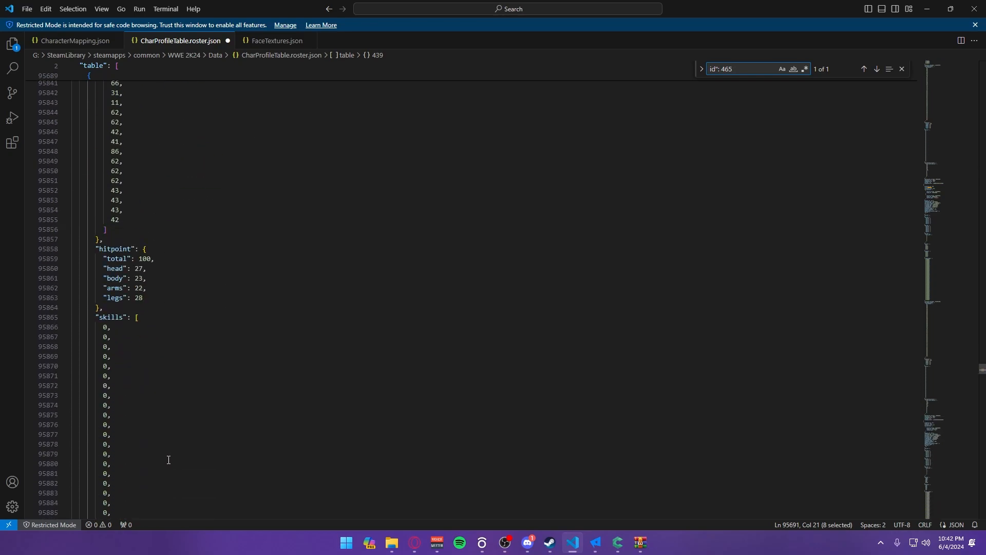
drag(181, 451, 65, 438)
key(ctrl+c)
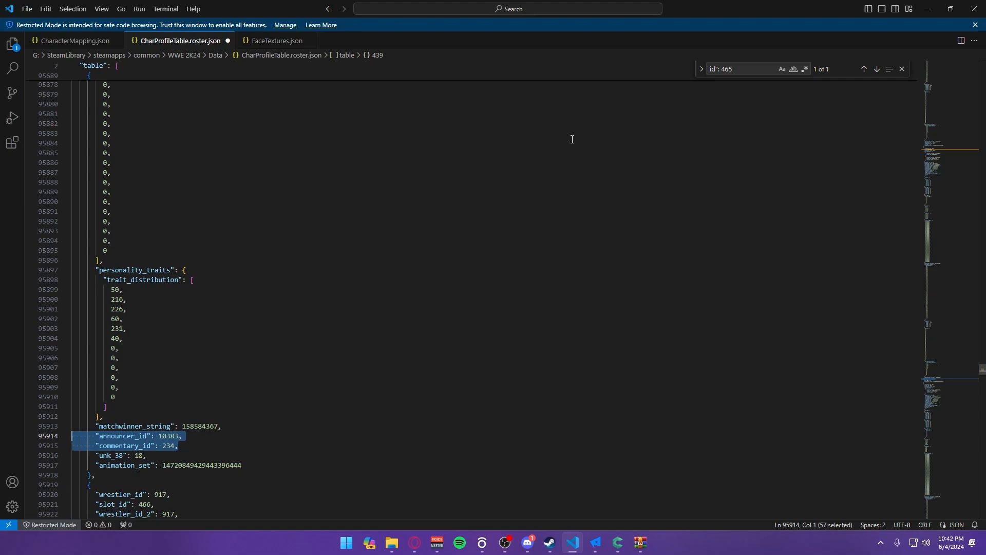
- Search the roster profile for id": 467 again and look through the matching entry
key(BackSpace)
text(7)
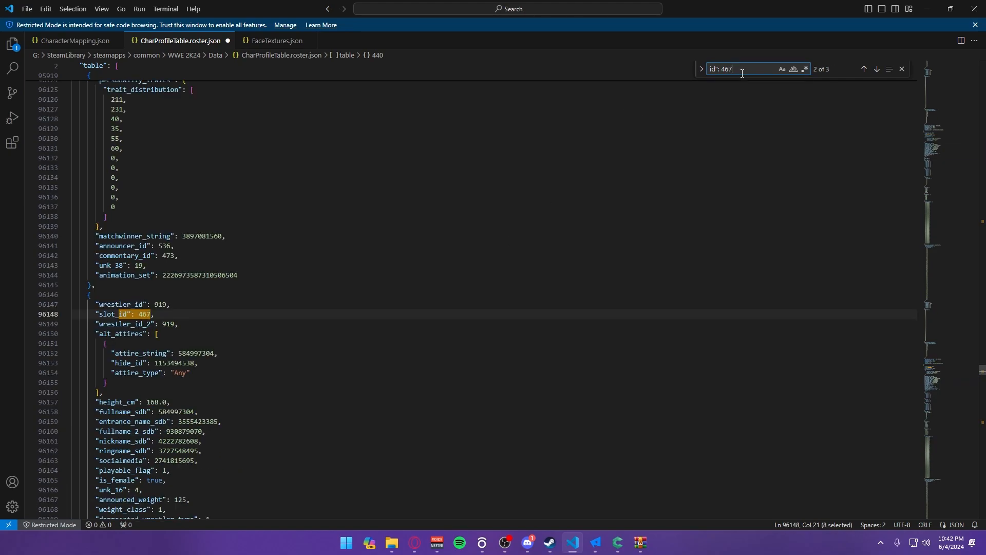
scroll(63, 345, down, 9)
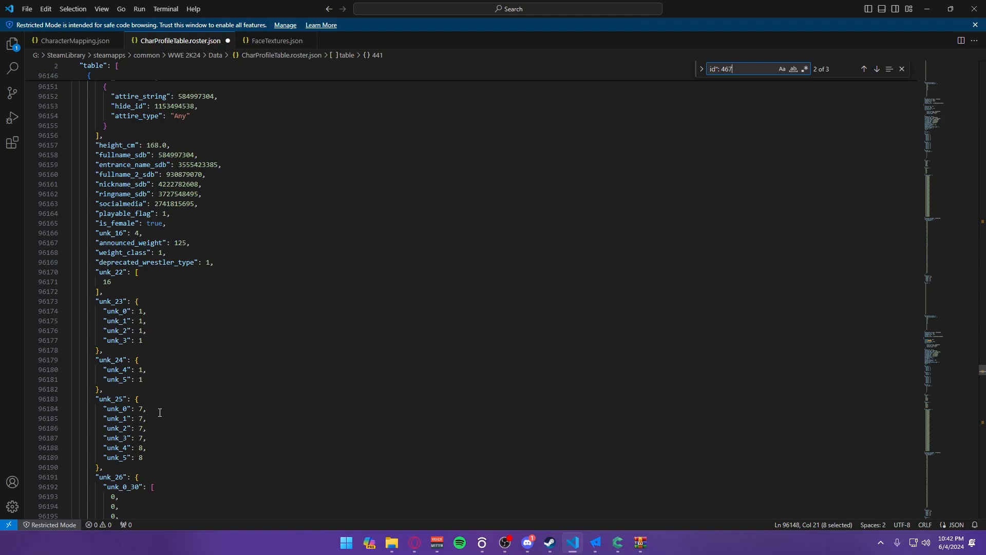
- Switch to the browser's ID spreadsheet to check the rows around wrestler ID 467, then bring up dot.Meta Editor
click(412, 547)
scroll(300, 366, down, 15)
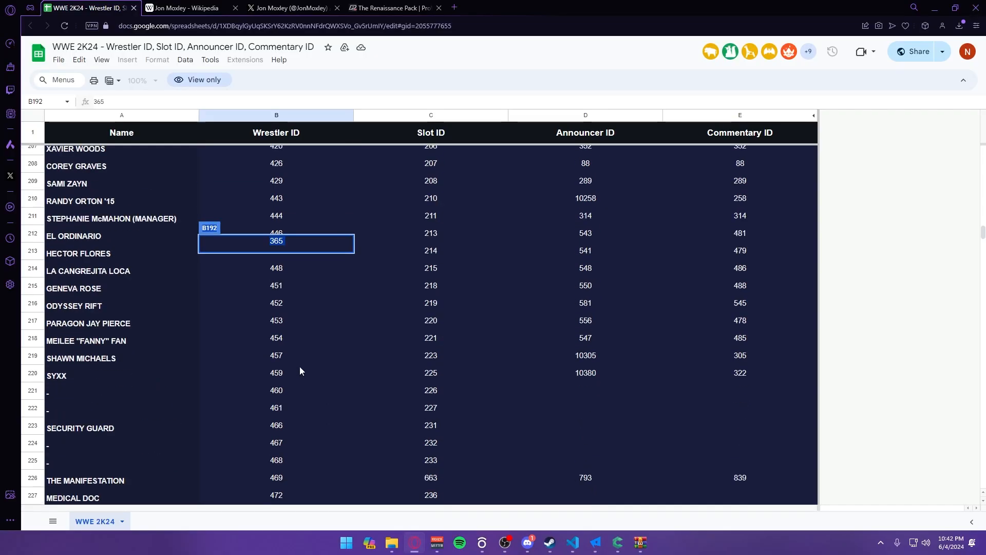
scroll(298, 367, up, 8)
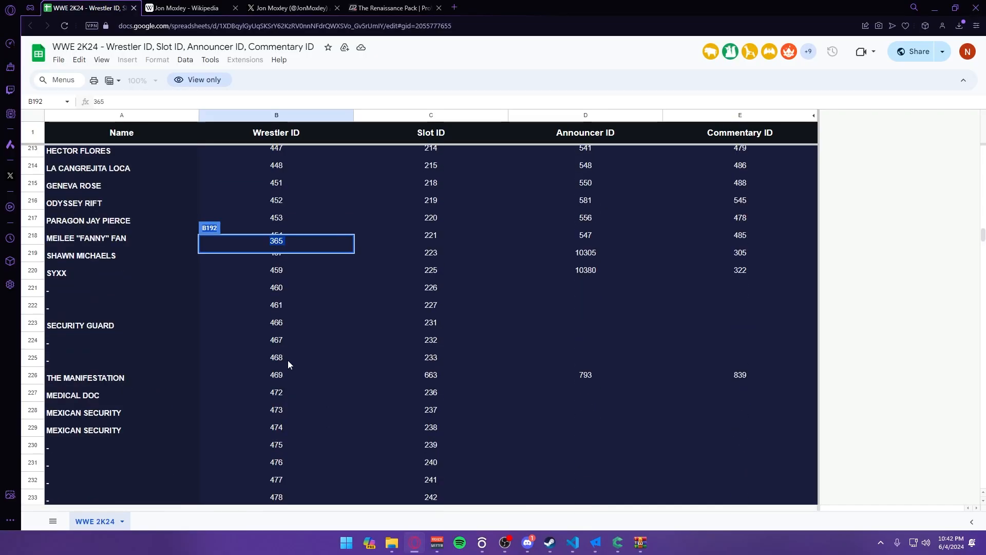
click(595, 544)
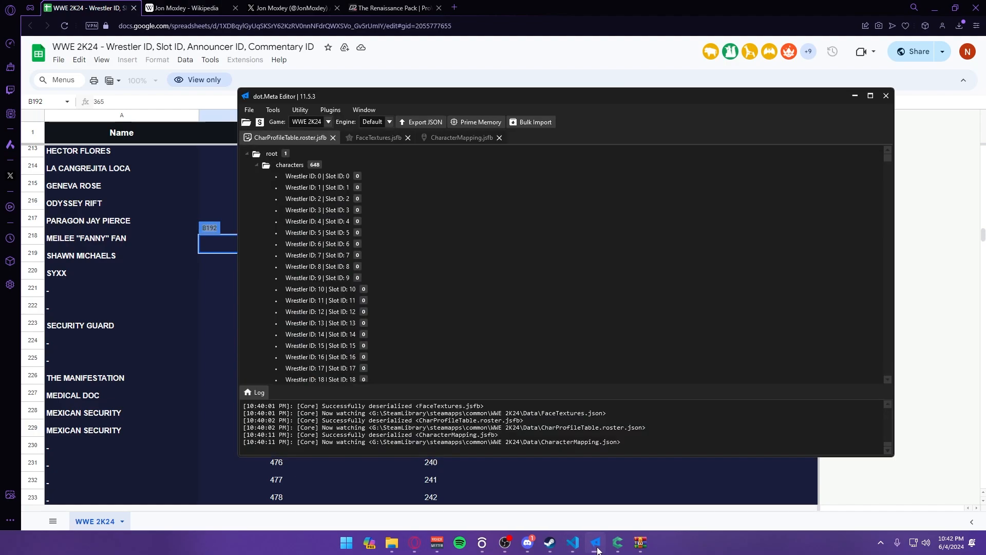
- Switch to Visual Studio Code and append announcer_id 10383 and commentary_id 234 after animation_set in wrestler 467's entry, without a trailing comma
click(573, 543)
scroll(147, 255, down, 20)
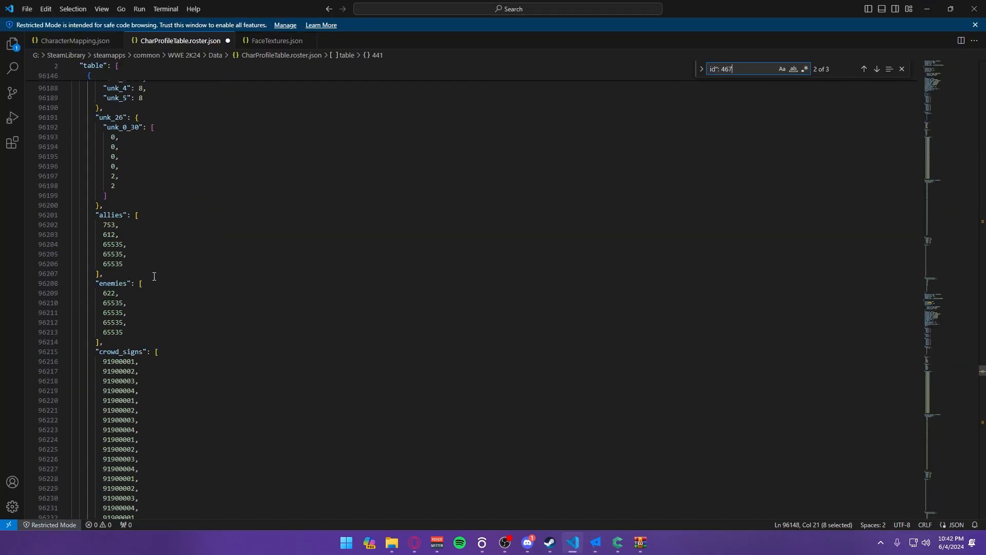
scroll(182, 321, down, 2)
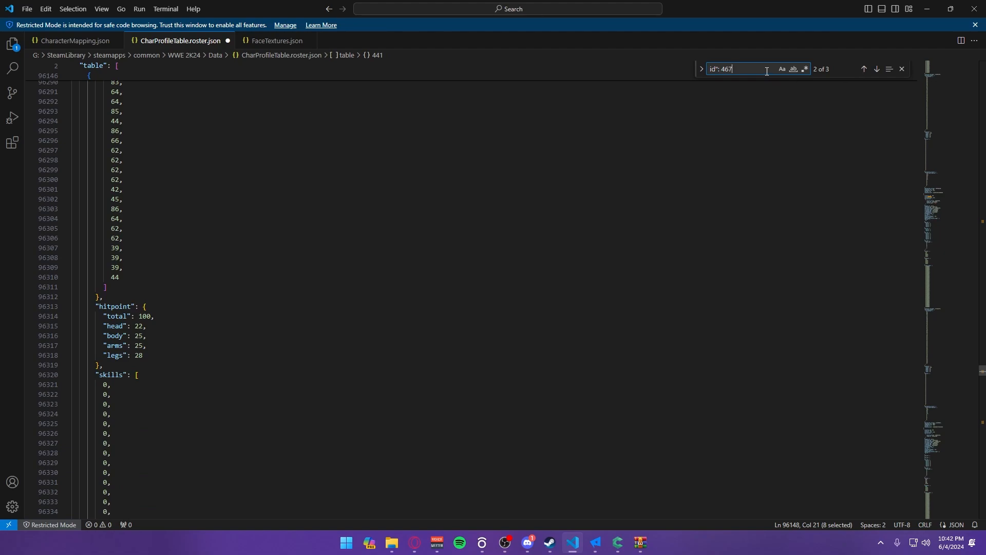
key(Return)
key(Return)
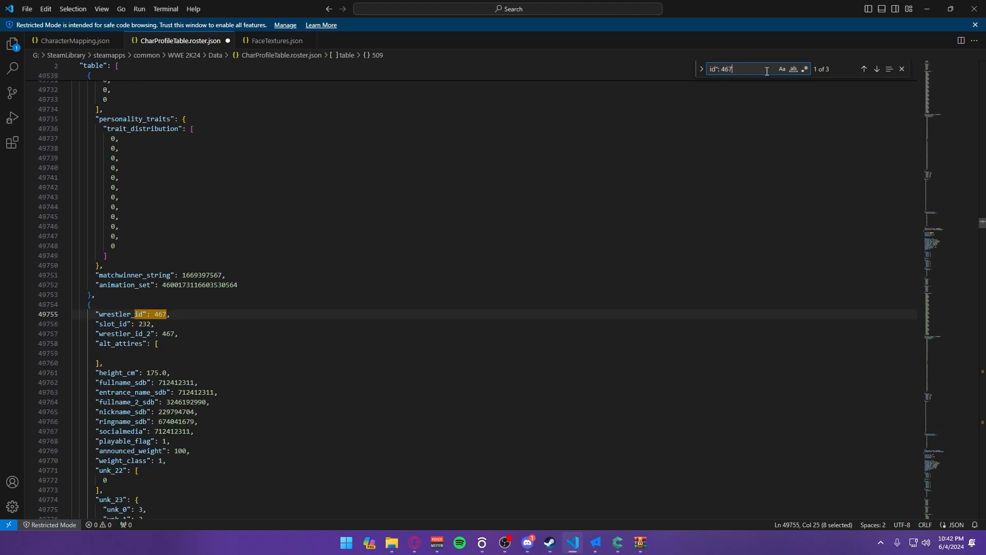
scroll(175, 308, down, 20)
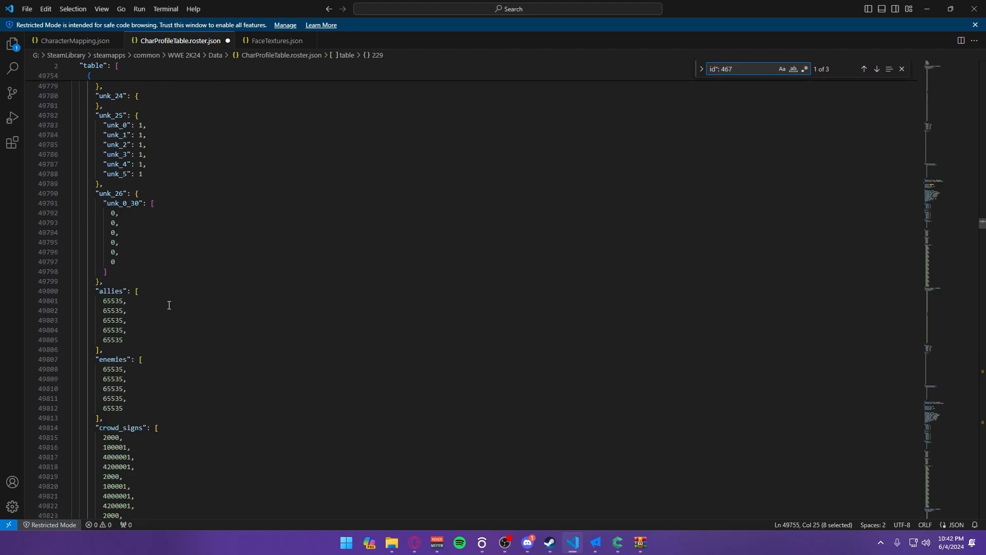
scroll(153, 329, down, 17)
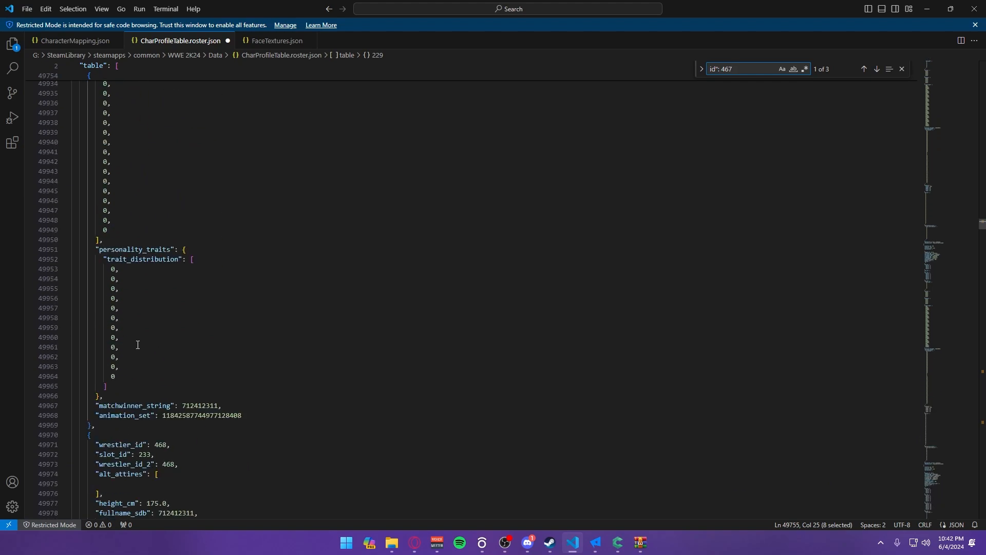
click(253, 287)
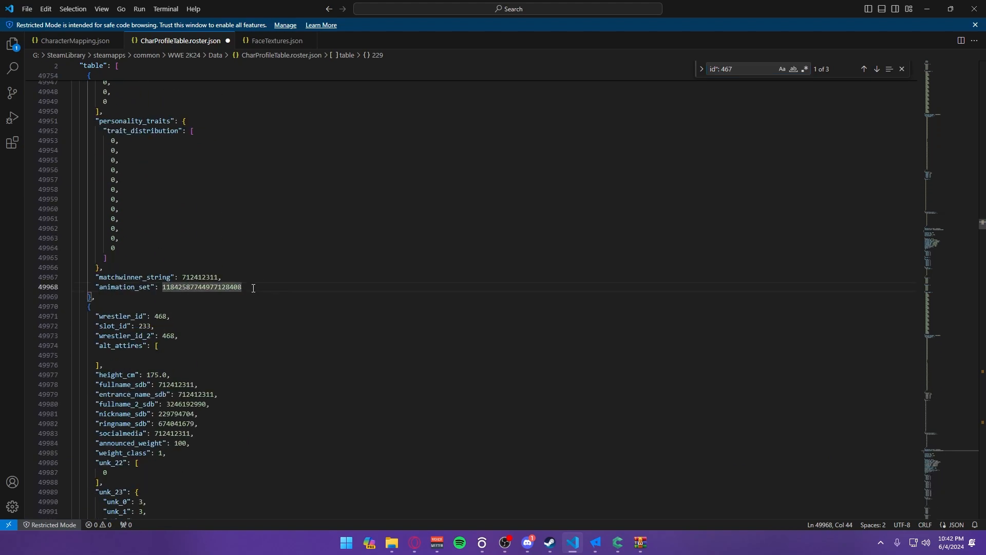
text(,)
key(Return)
key(ctrl+v)
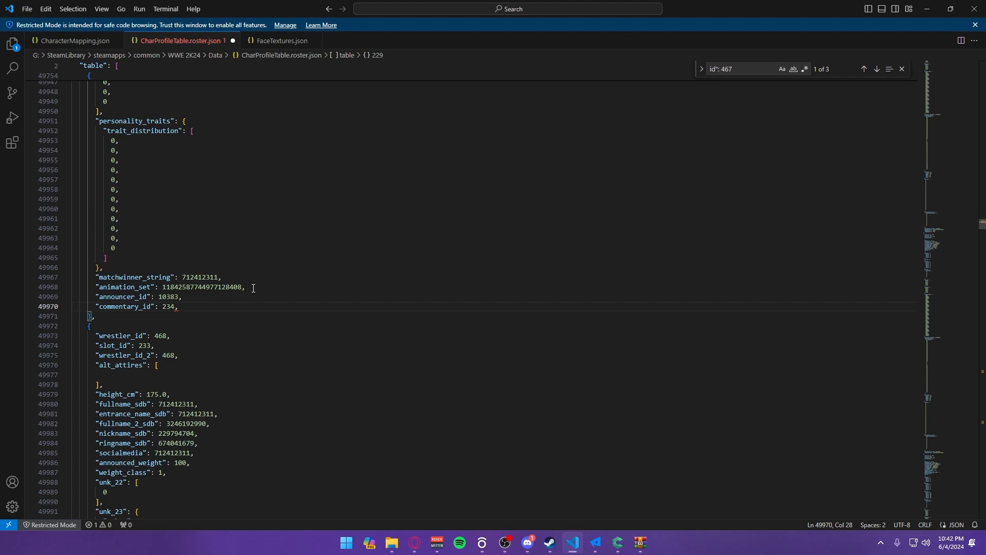
key(BackSpace)
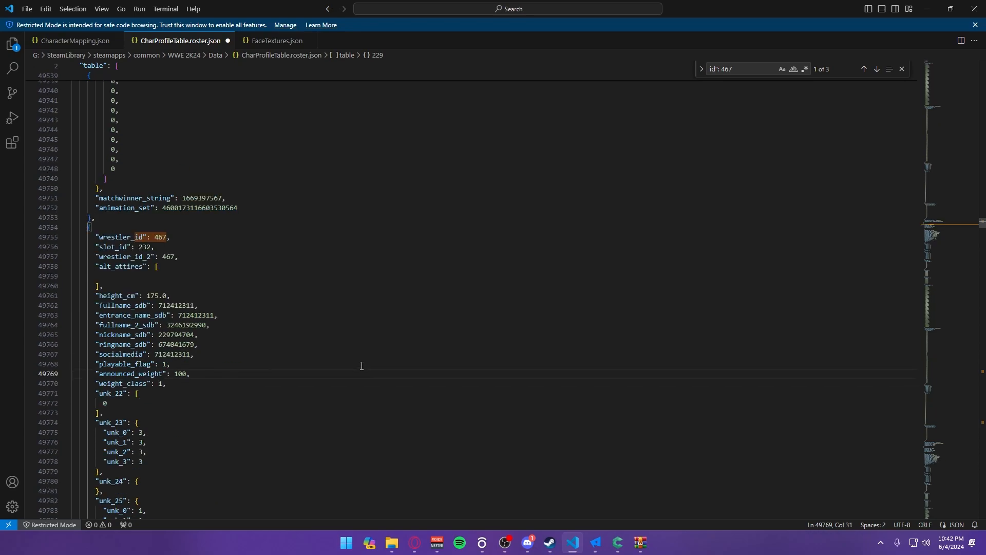
- Switch to dot.Meta Editor and open its Creation Suite
scroll(361, 371, down, 8)
scroll(360, 385, up, 7)
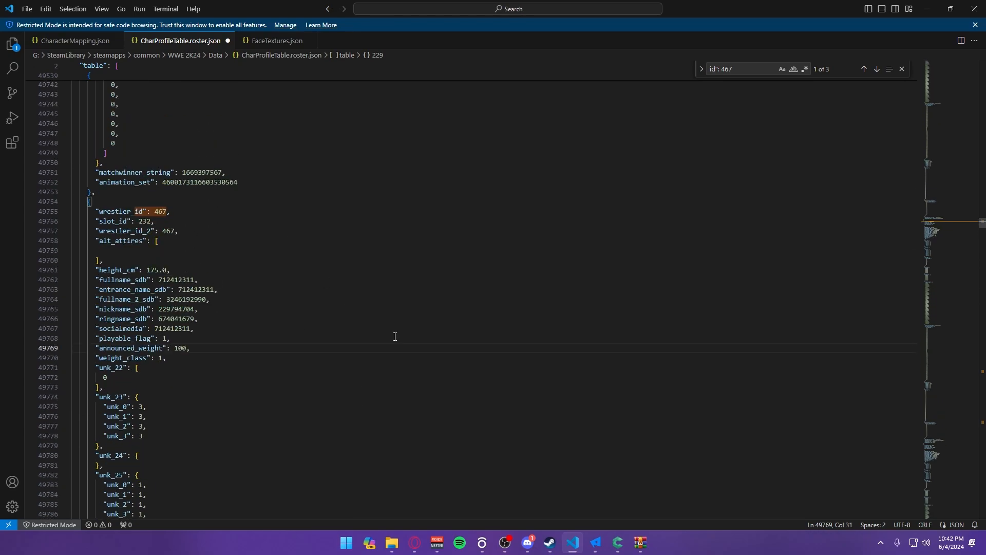
click(595, 541)
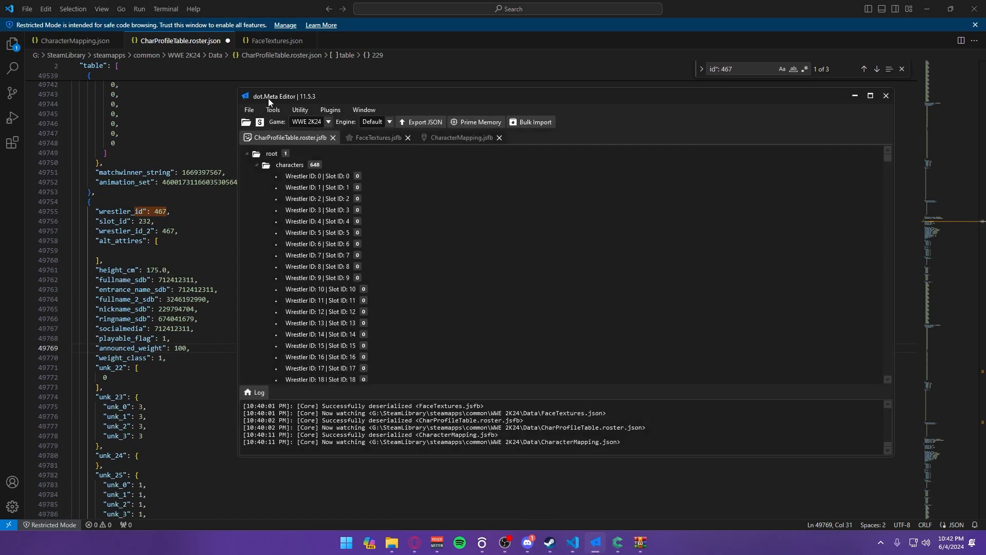
click(298, 111)
click(318, 122)
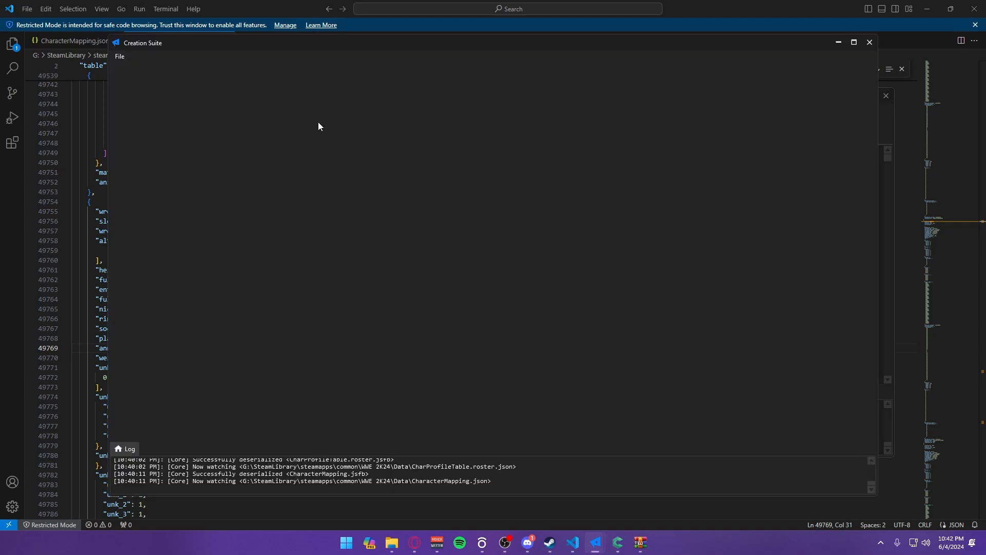
mouse_move(528, 542)
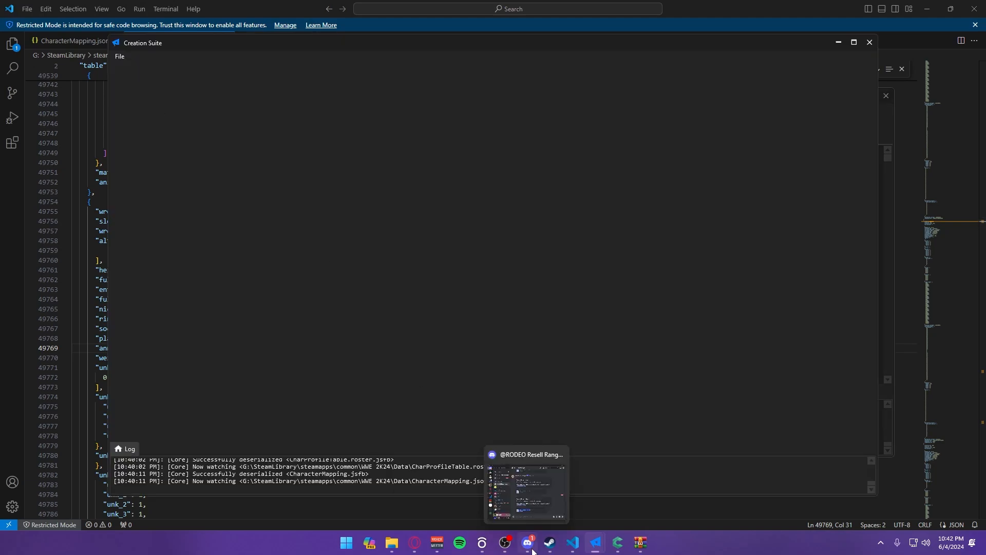
mouse_move(534, 505)
click(119, 56)
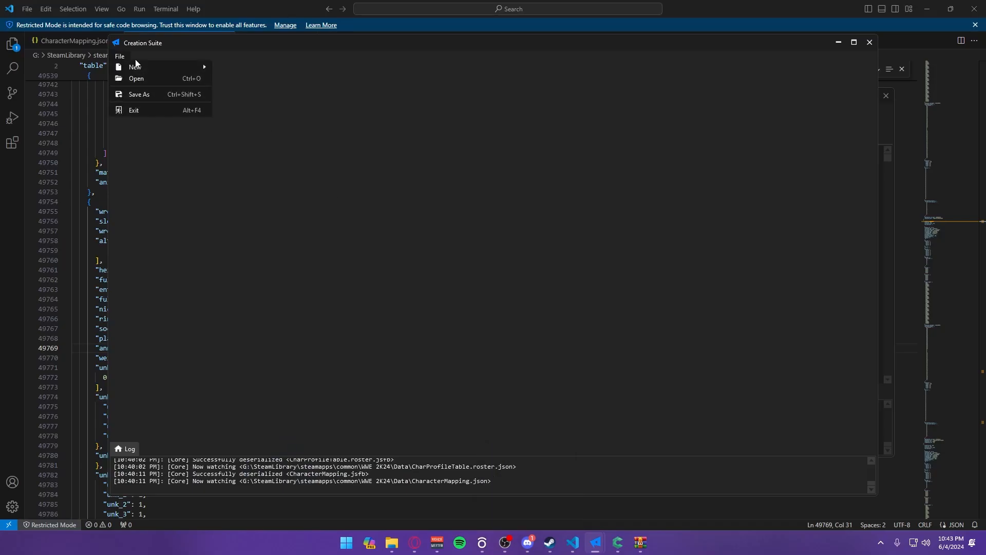
mouse_move(148, 66)
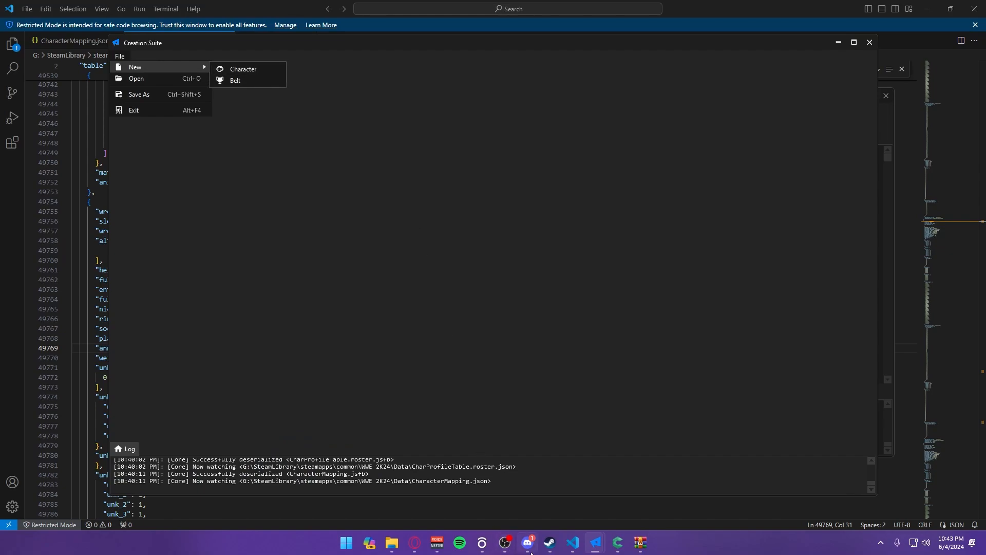
- Switch to Discord, search the DISCOVERY server's profiles channel for "jon moxley", and download Jon_Moxley__Moveset.json
click(531, 551)
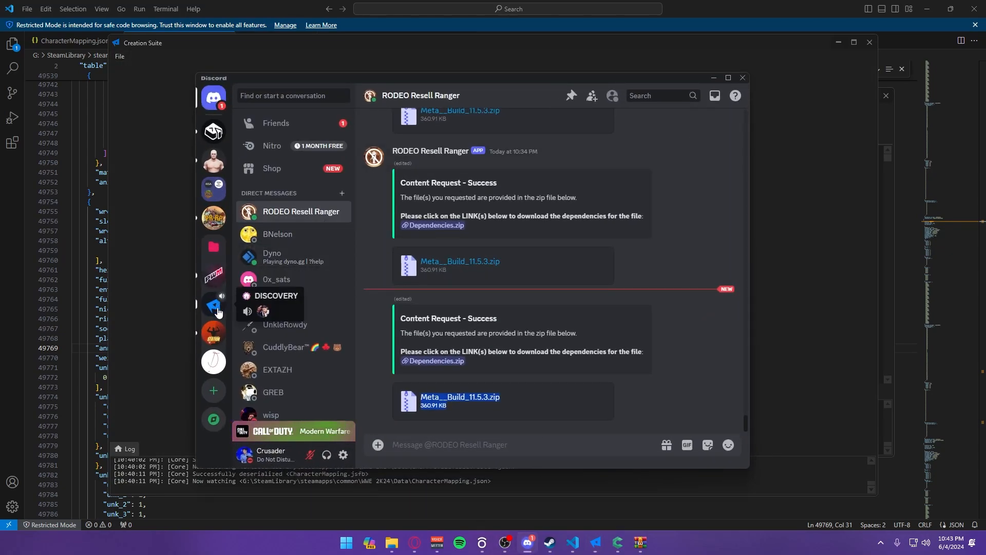
click(214, 305)
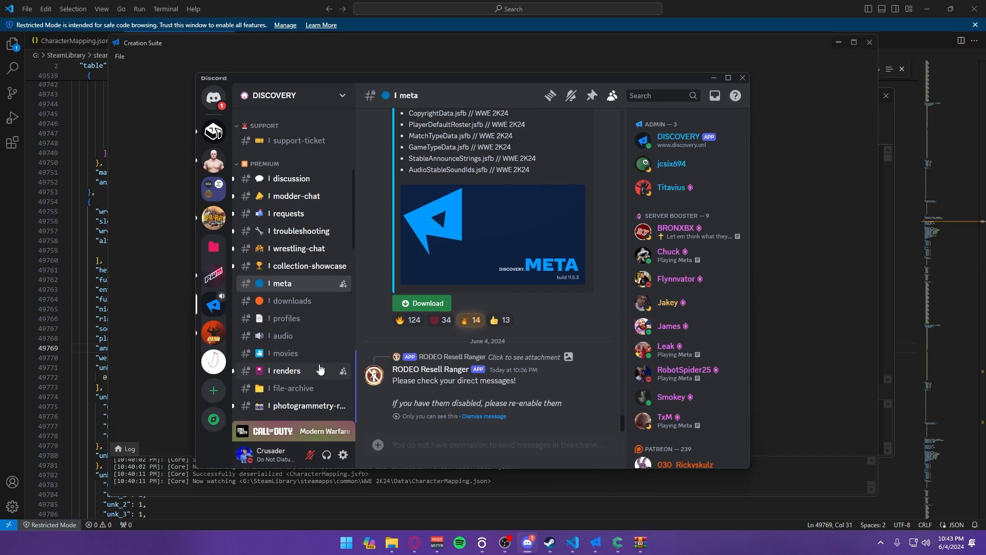
click(308, 318)
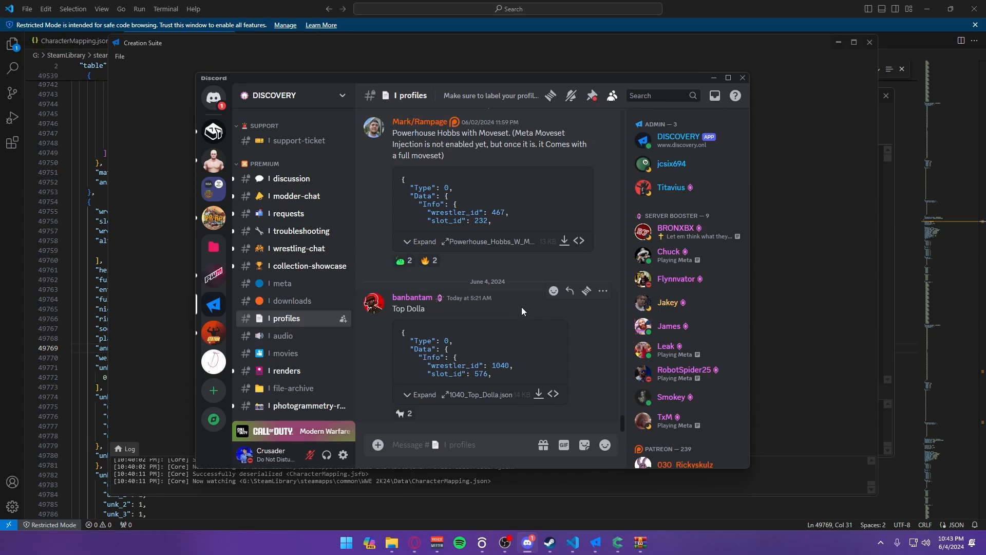
key(ctrl+f)
text(jon)
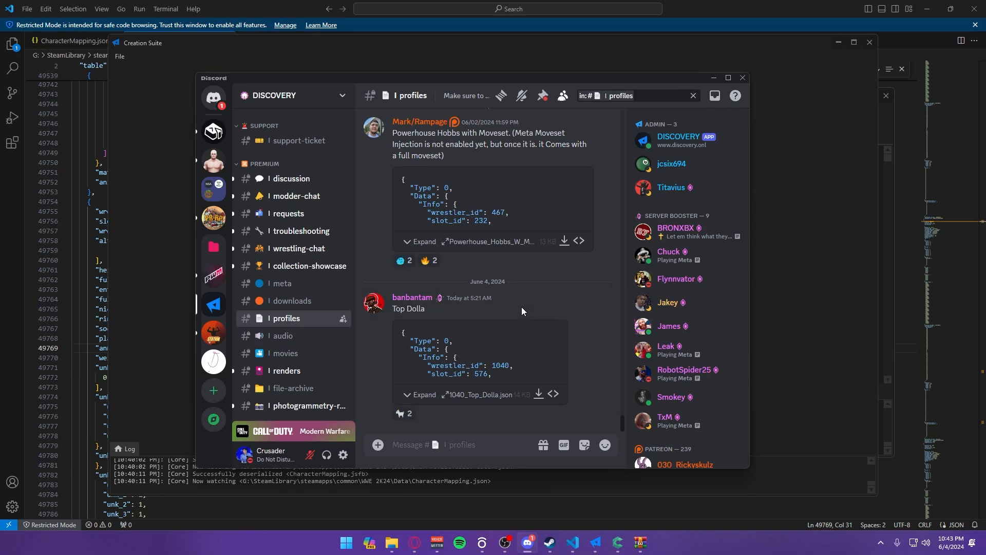
text( moxley)
key(Return)
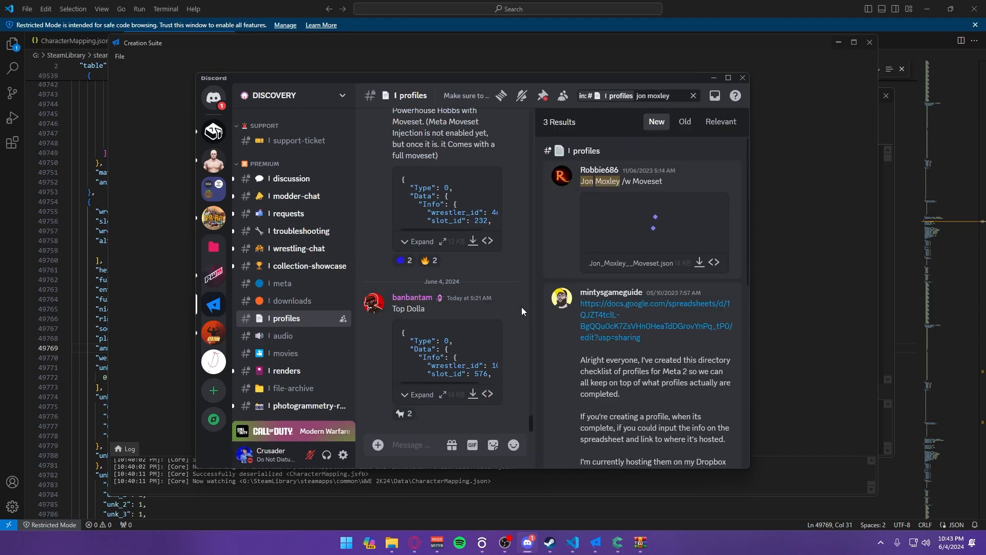
drag(575, 183, 664, 185)
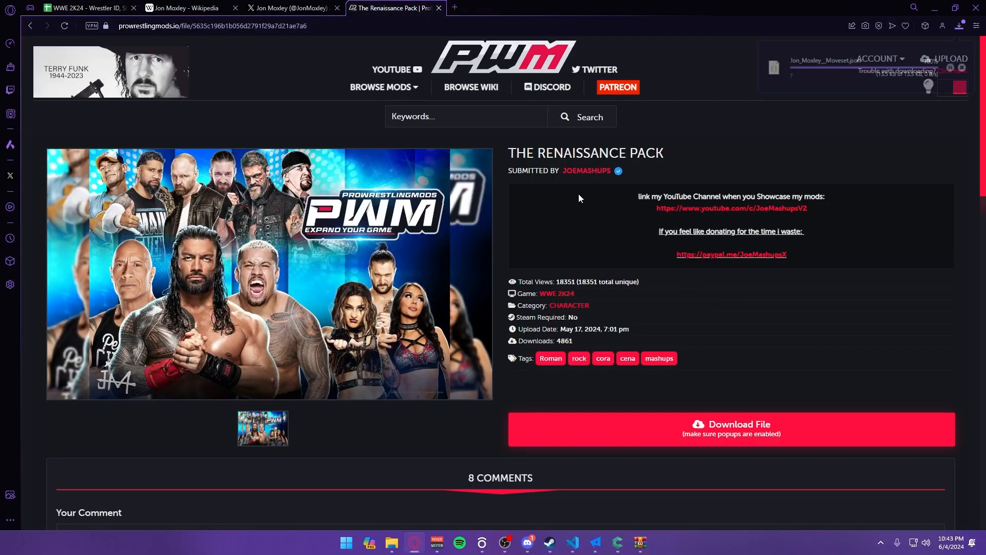
- Return to the Creation Suite and load the downloaded Jon Moxley profile
click(616, 544)
click(596, 545)
click(560, 496)
click(117, 56)
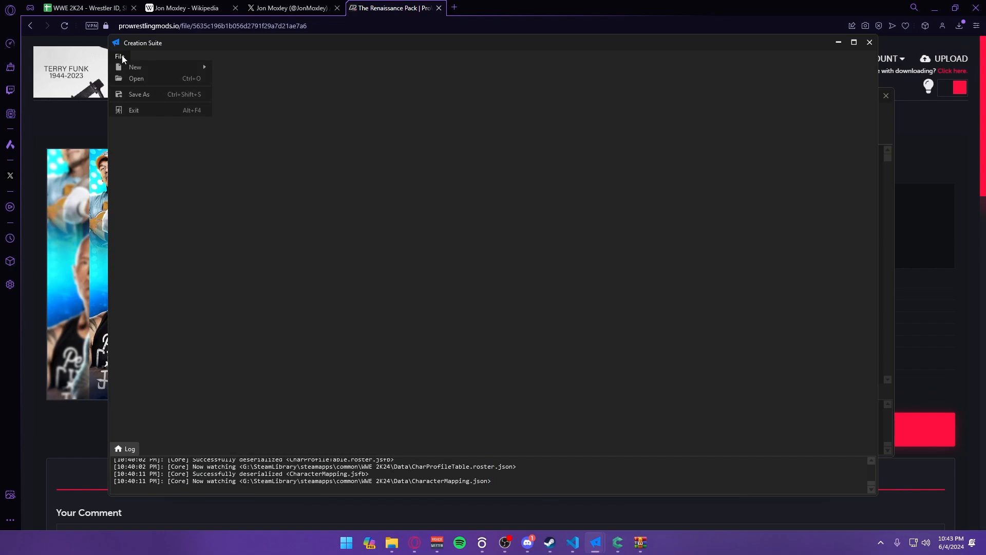
click(152, 75)
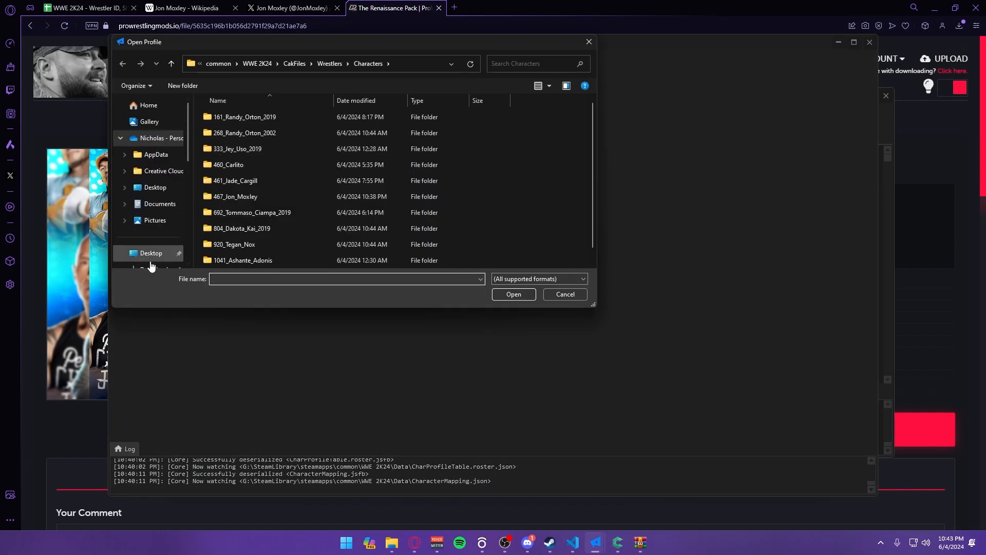
click(149, 249)
click(242, 124)
double_click(242, 125)
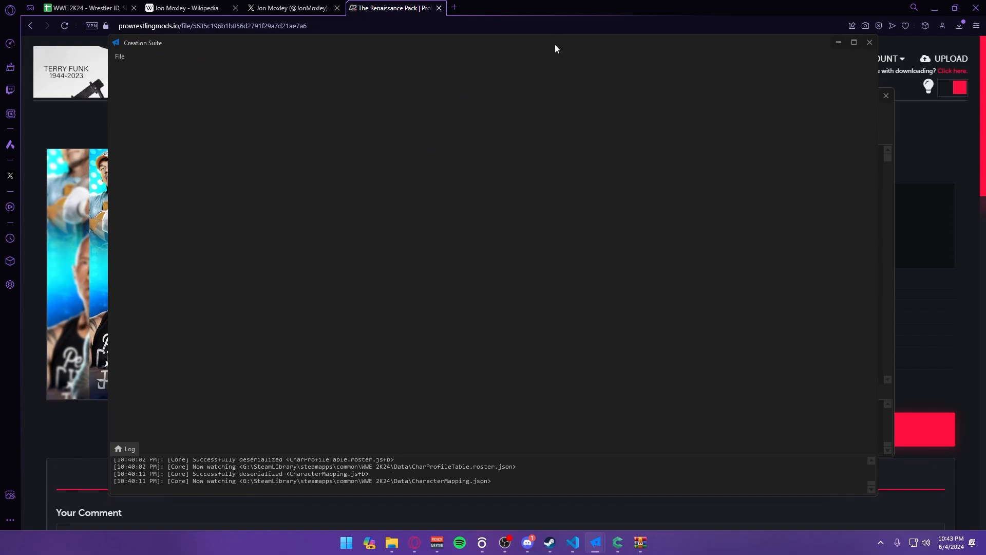
- Minimize CakeView and arrange the Creation Suite beside wrestler 467's entry in Visual Studio Code
drag(586, 41, 773, 75)
click(272, 67)
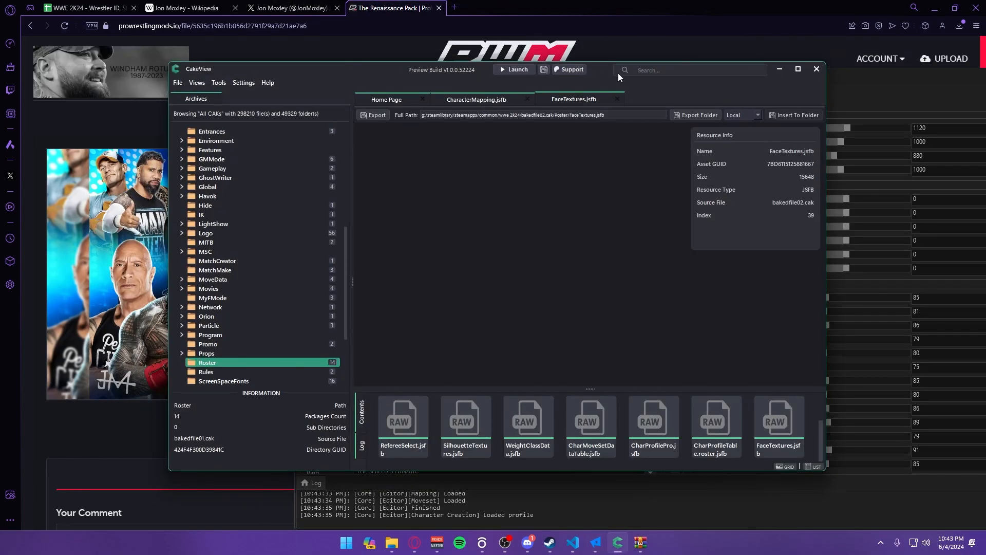
click(779, 69)
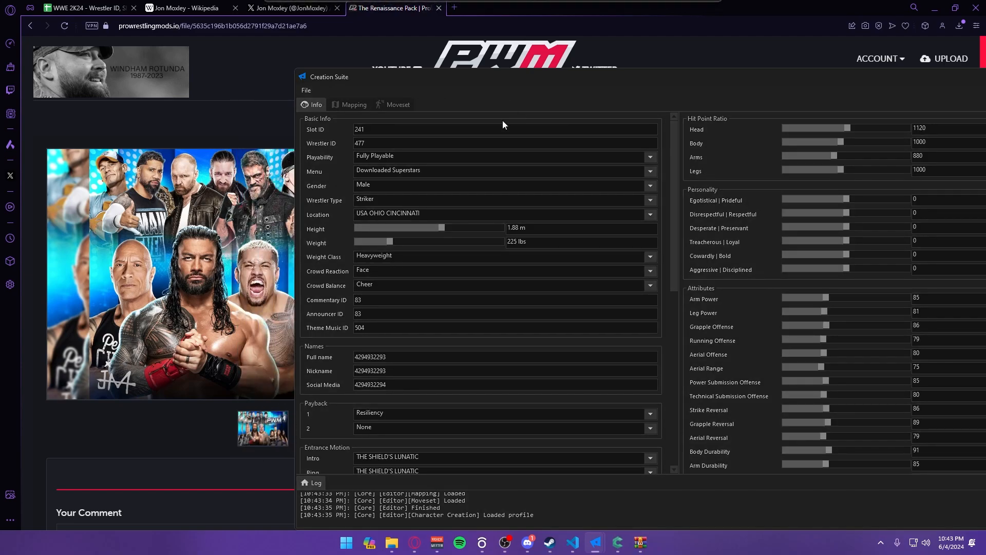
drag(548, 76, 703, 71)
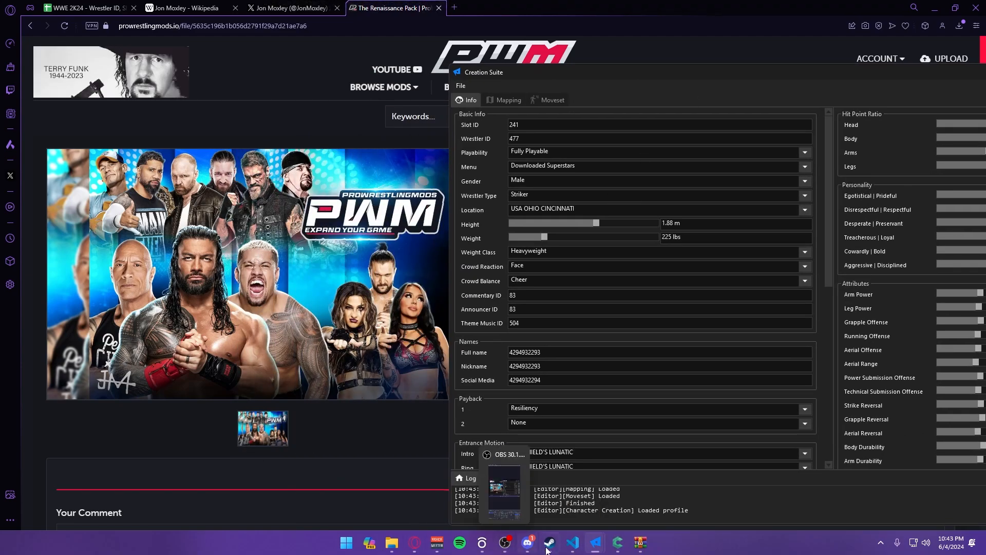
click(572, 543)
mouse_move(593, 546)
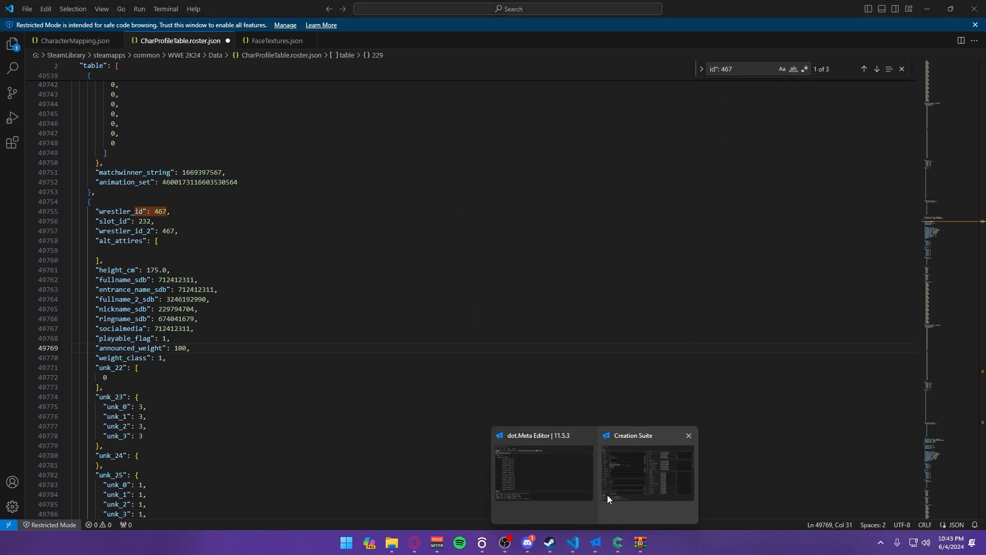
click(607, 494)
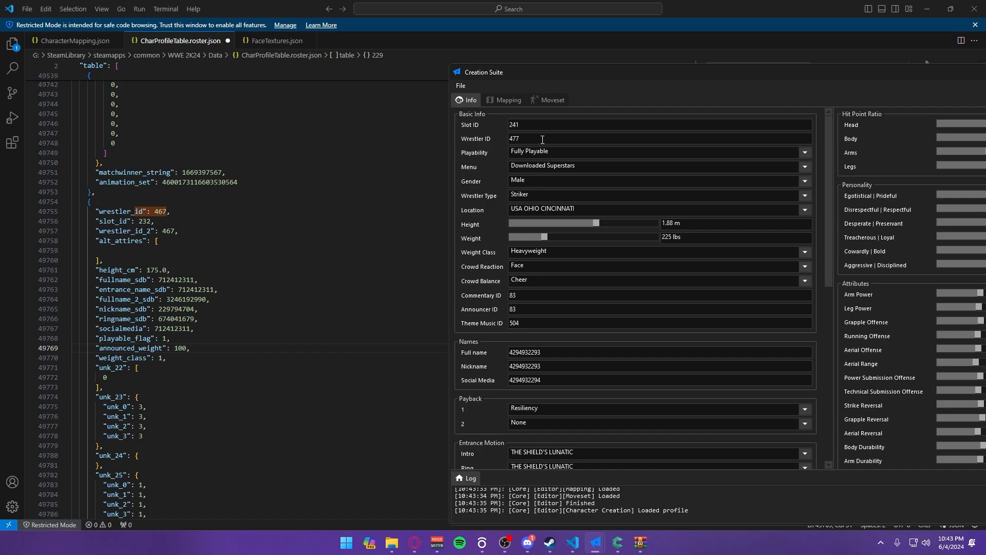
- Set the profile's wrestler ID to 467, slot ID to 232 and menu category to Superstars
double_click(549, 134)
text(46)
double_click(532, 125)
text(232)
click(572, 165)
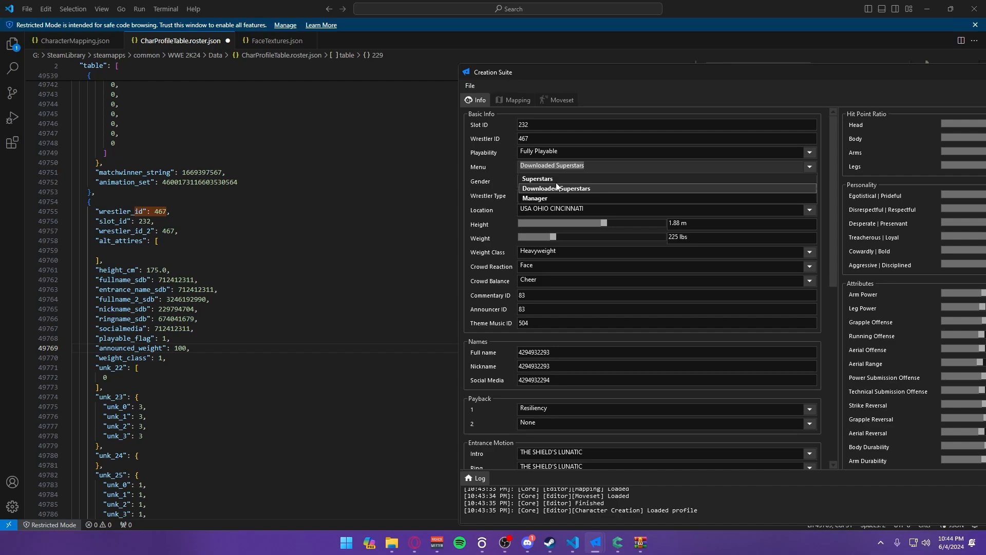
click(556, 180)
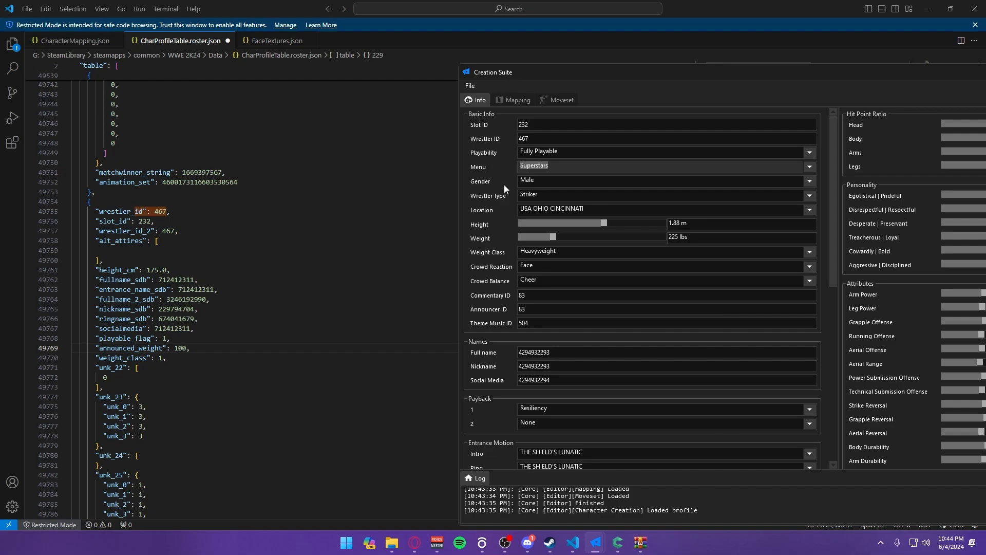
- Switch to the Google Sheets ID list in the browser and check wrestler 467's announcer and commentary IDs
scroll(508, 184, down, 1)
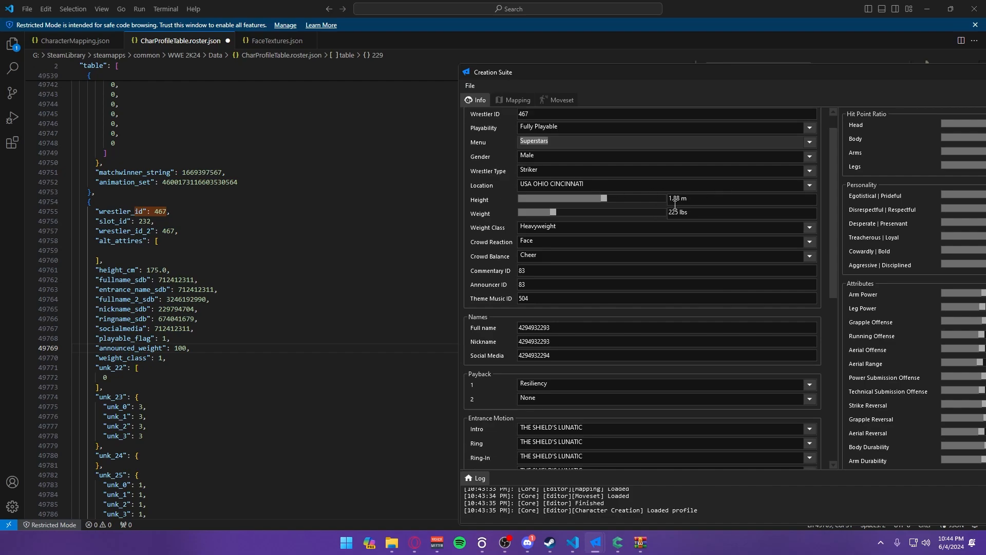
scroll(552, 247, down, 1)
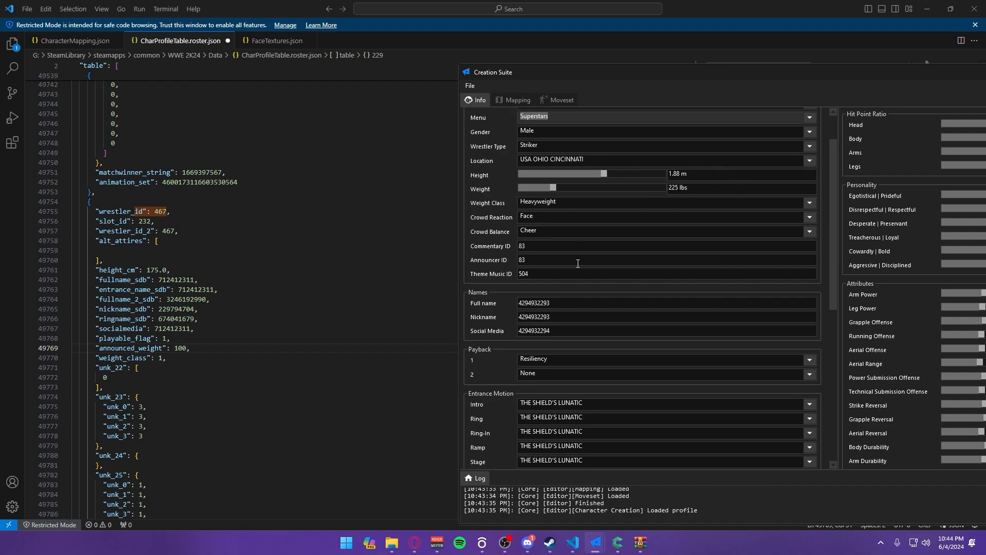
double_click(534, 262)
scroll(484, 260, up, 2)
scroll(519, 267, down, 2)
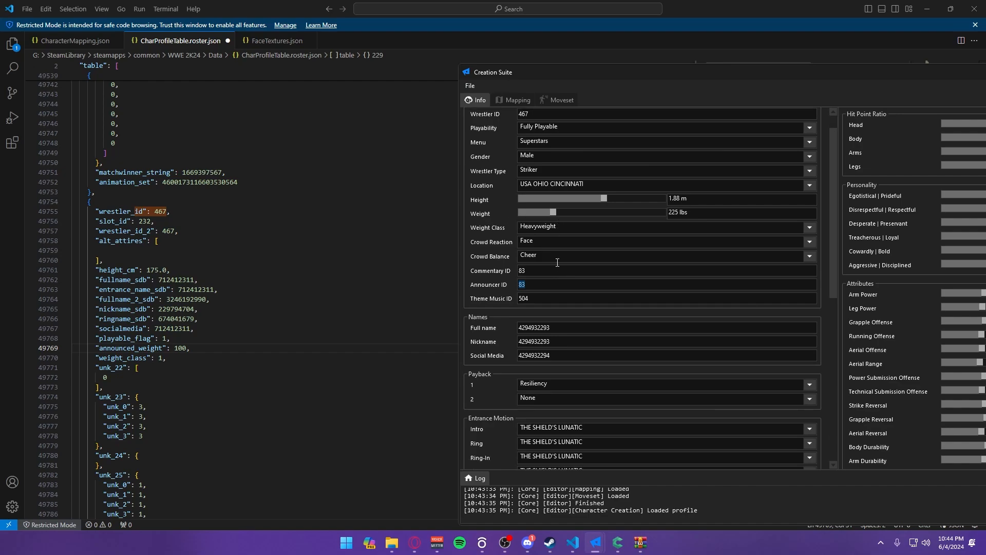
click(415, 542)
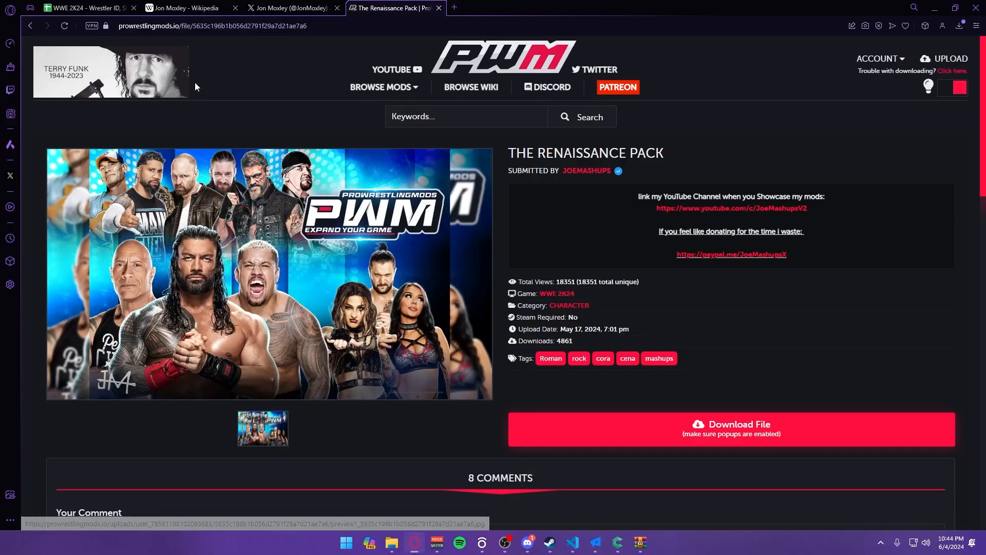
click(87, 7)
scroll(462, 288, up, 4)
scroll(375, 328, down, 6)
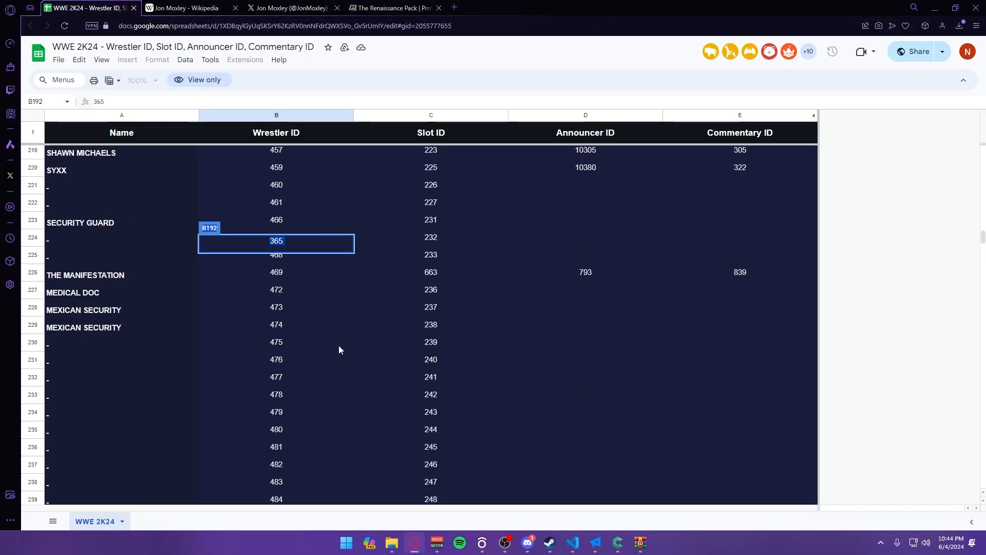
scroll(309, 314, up, 1)
click(275, 286)
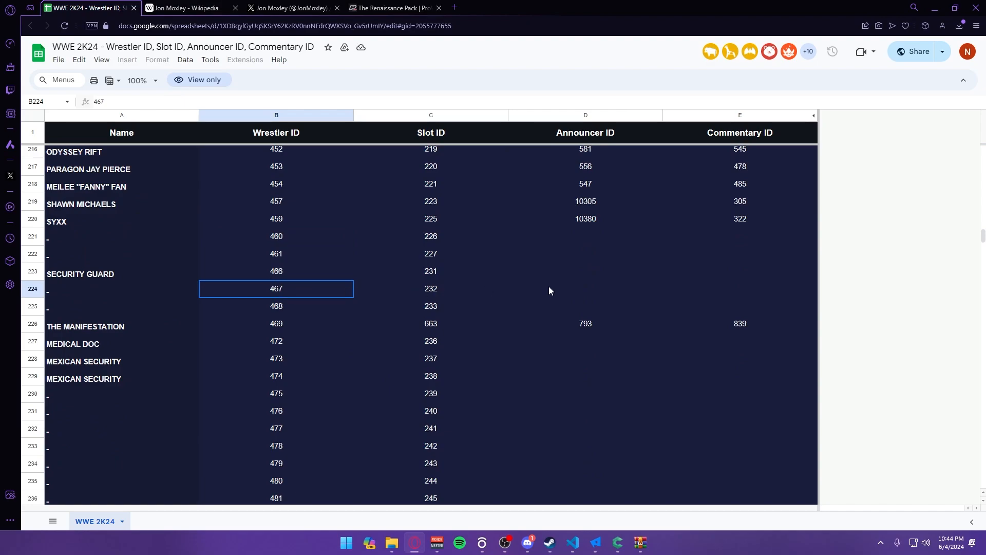
click(575, 289)
click(676, 292)
click(605, 285)
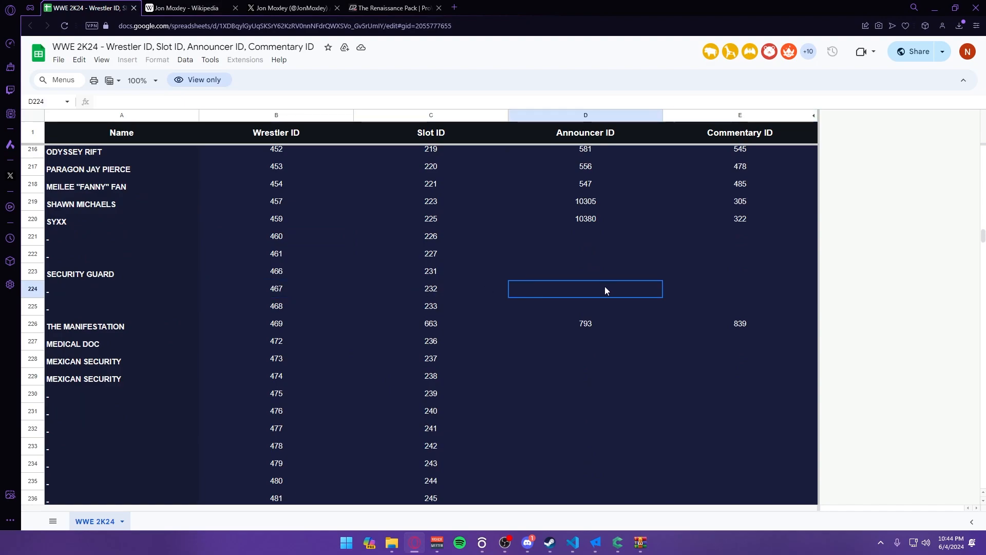
click(698, 287)
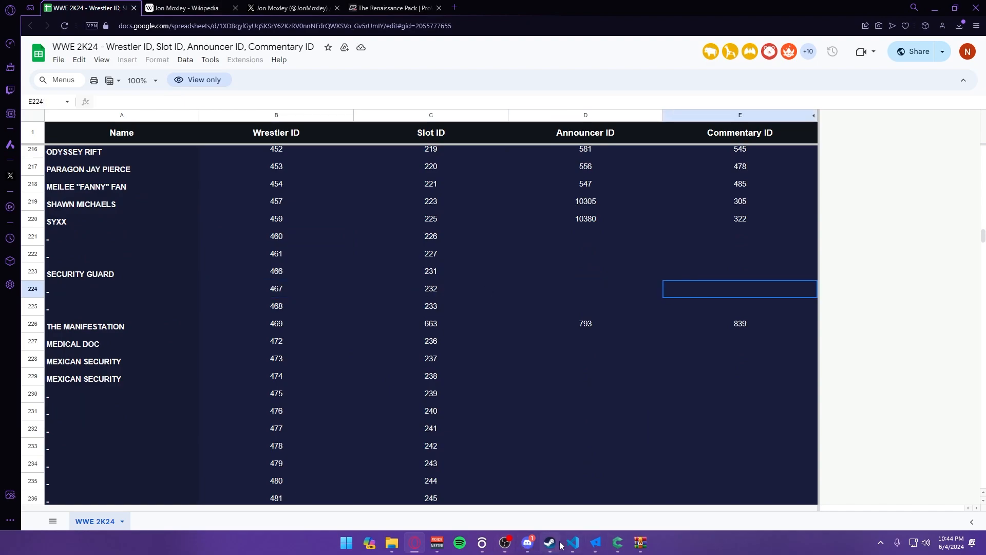
- Return to the Creation Suite and set the profile's commentary ID to 65535
mouse_move(581, 547)
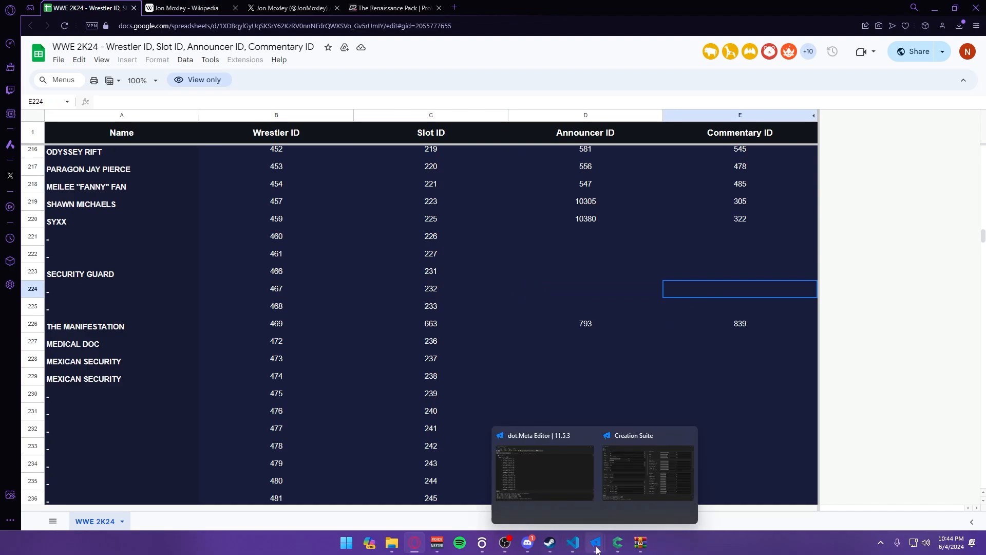
click(623, 494)
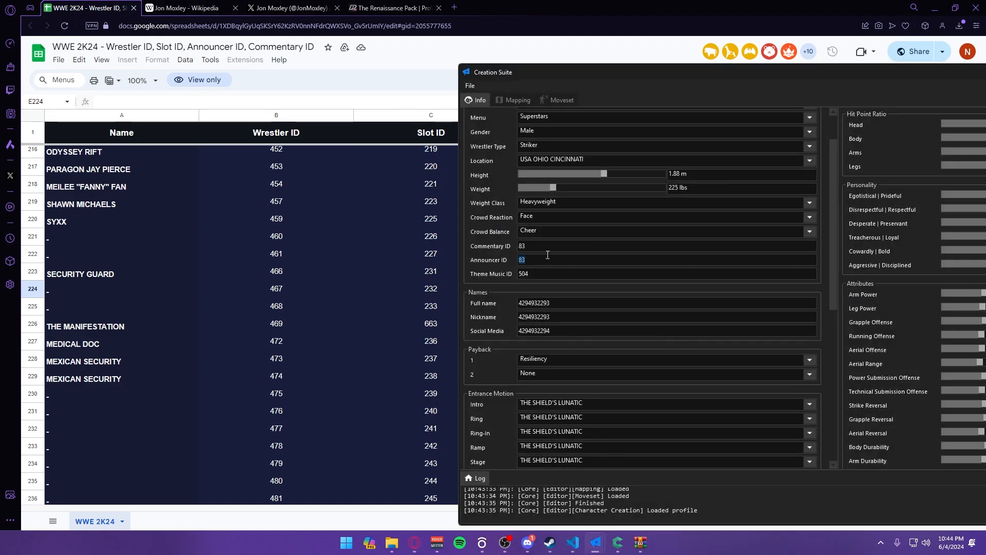
text(6)
key(BackSpace)
key(BackSpace)
key(BackSpace)
drag(535, 247, 525, 248)
key(Tab)
- Switch to the ID spreadsheet and look up the announcer ID in Kayla Braxton's row
click(360, 209)
scroll(281, 249, up, 5)
scroll(590, 232, down, 2)
scroll(591, 232, down, 15)
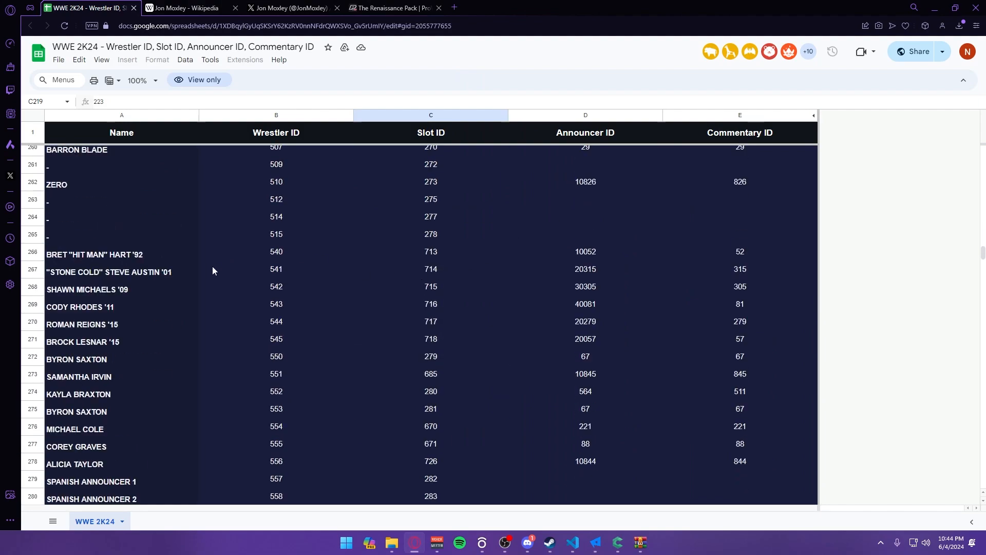
scroll(162, 285, down, 2)
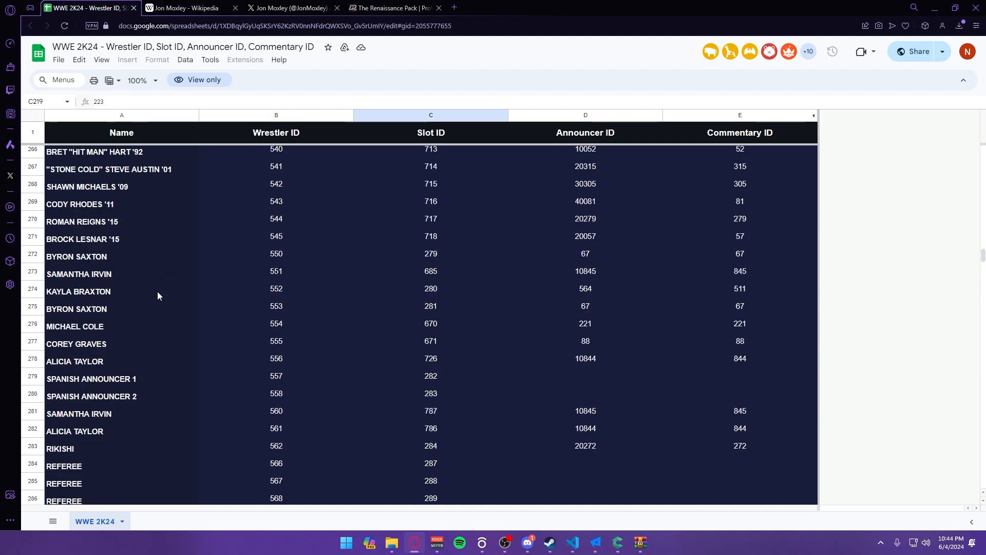
click(586, 291)
double_click(585, 288)
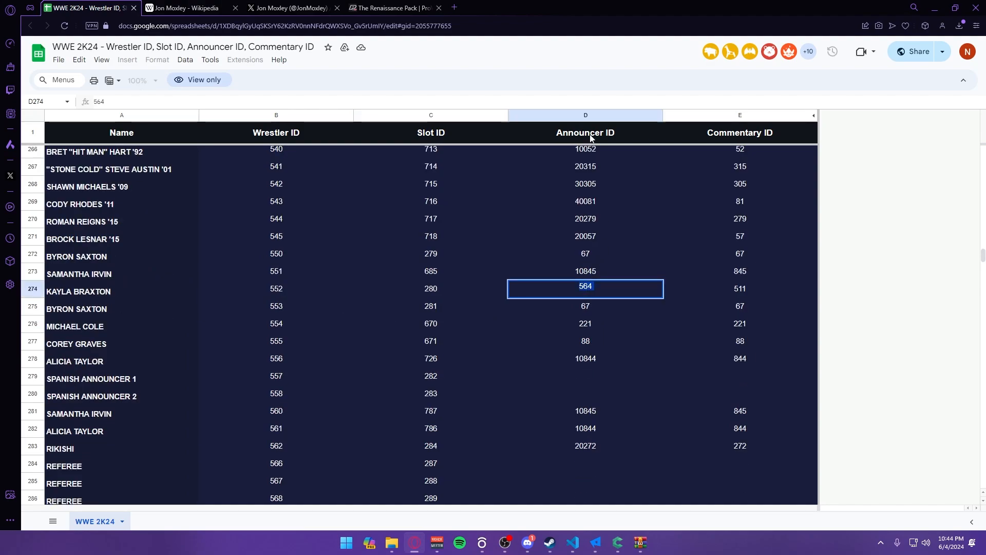
click(583, 286)
double_click(584, 286)
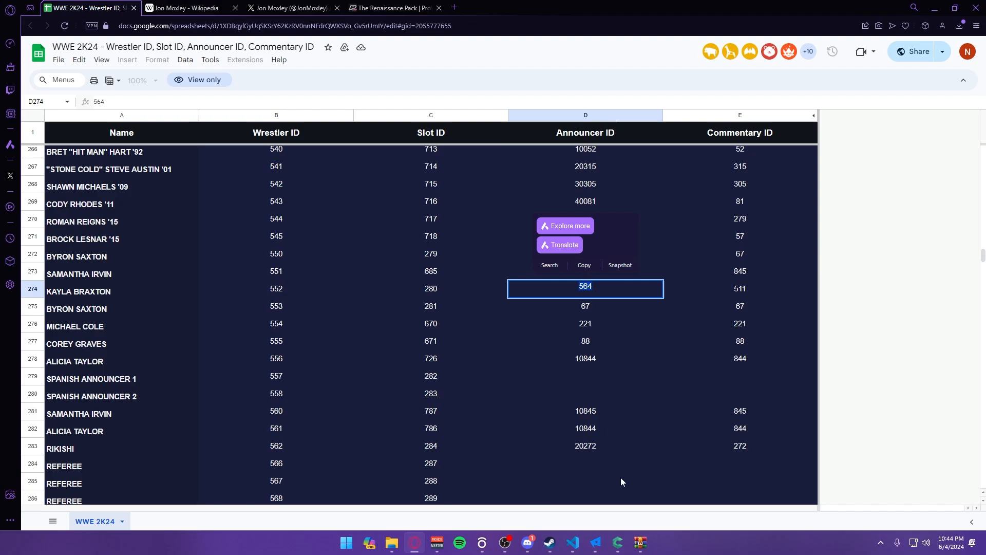
- Return to the Creation Suite and set the profile's announcer ID to 65535
mouse_move(595, 540)
click(628, 498)
double_click(544, 274)
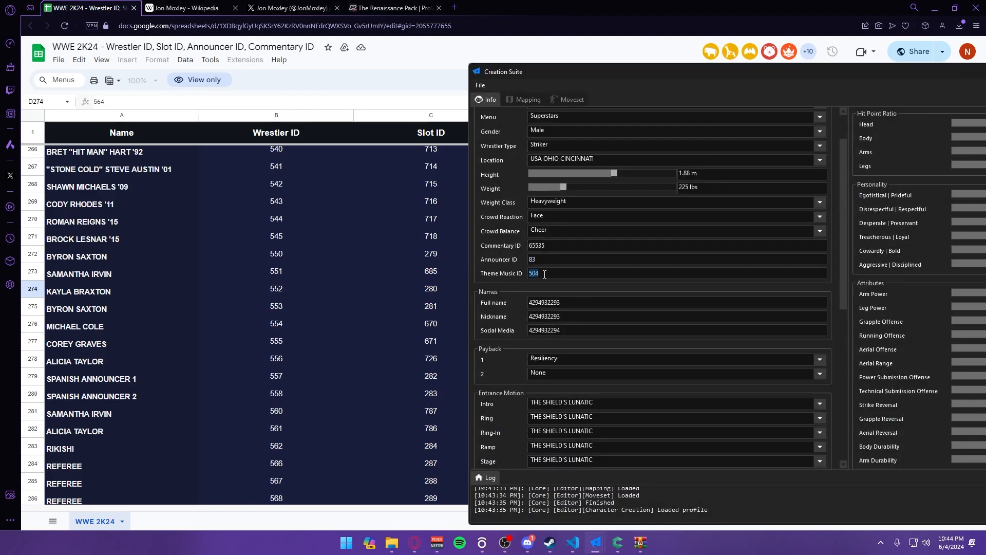
double_click(554, 263)
click(536, 260)
text(65535)
scroll(518, 281, down, 1)
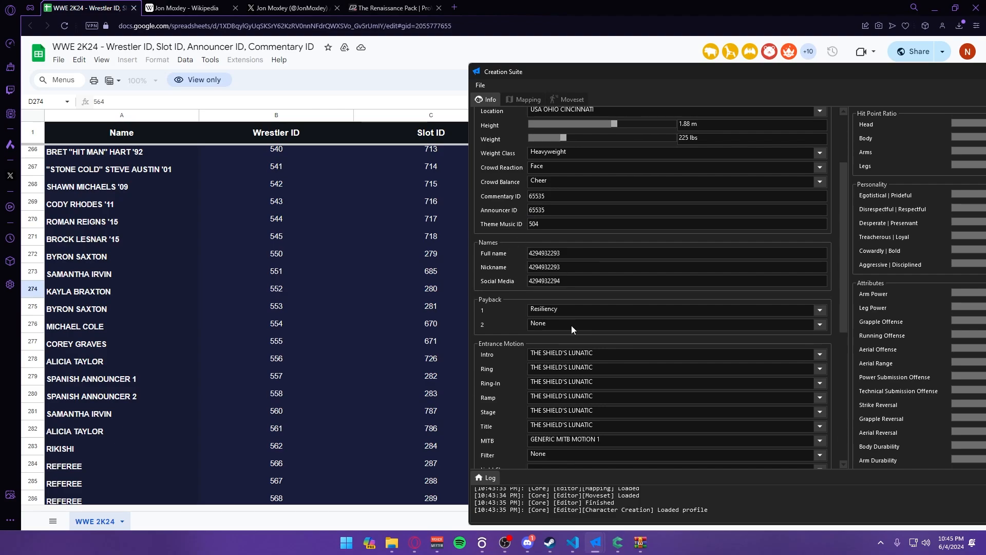
- Bring up the dot.Meta Editor and arrange it beside the Creation Suite
click(597, 544)
click(559, 500)
drag(642, 72, 831, 134)
drag(692, 90, 241, 91)
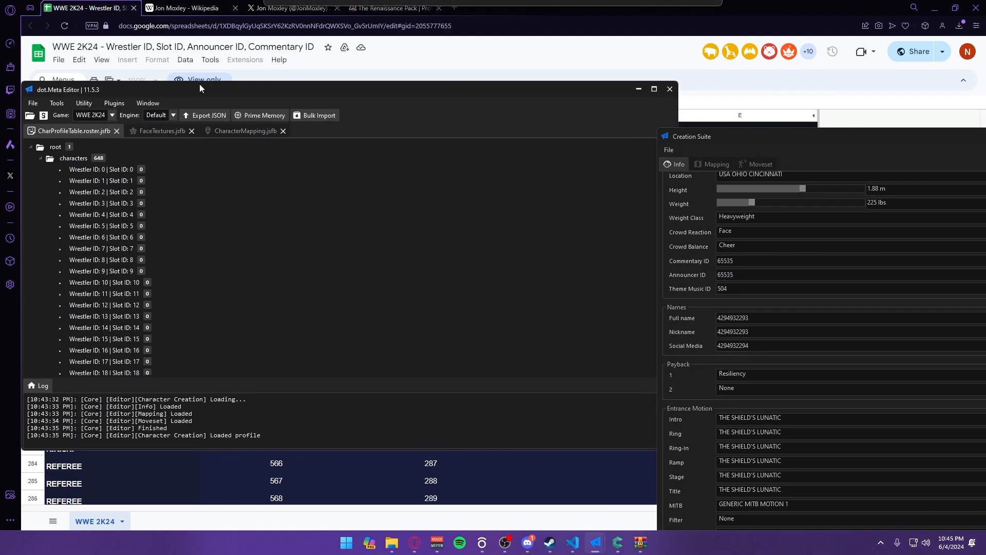
drag(713, 139, 531, 77)
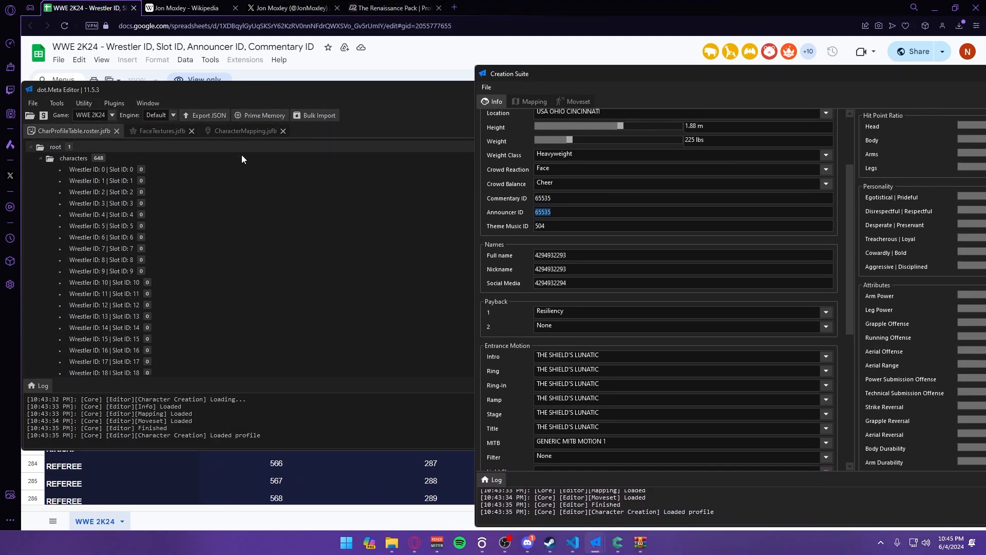
- Open the string database ENG.sdb from the WWE 2K24 CakFiles\Wrestlers\Sdb folder
click(32, 103)
mouse_move(42, 118)
click(172, 130)
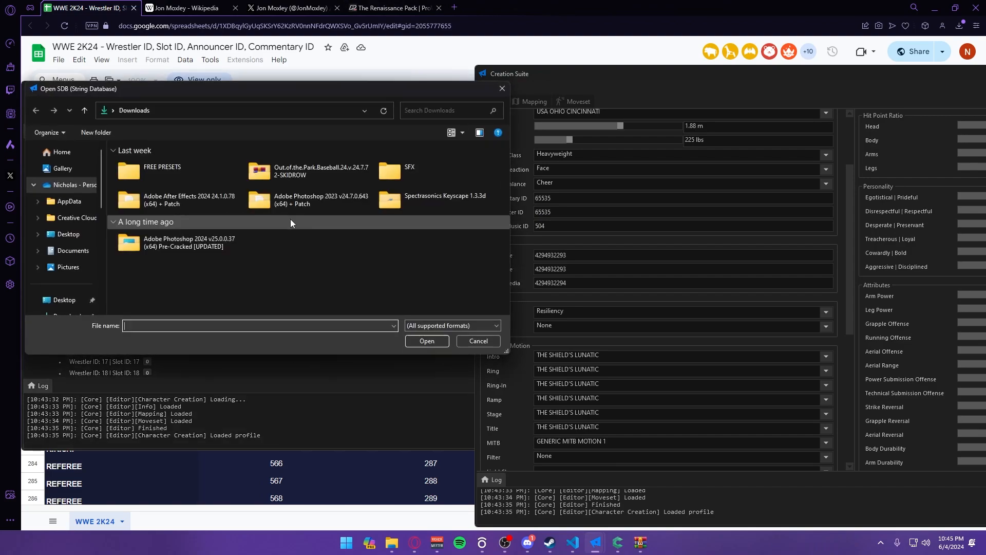
scroll(43, 275, down, 4)
click(67, 248)
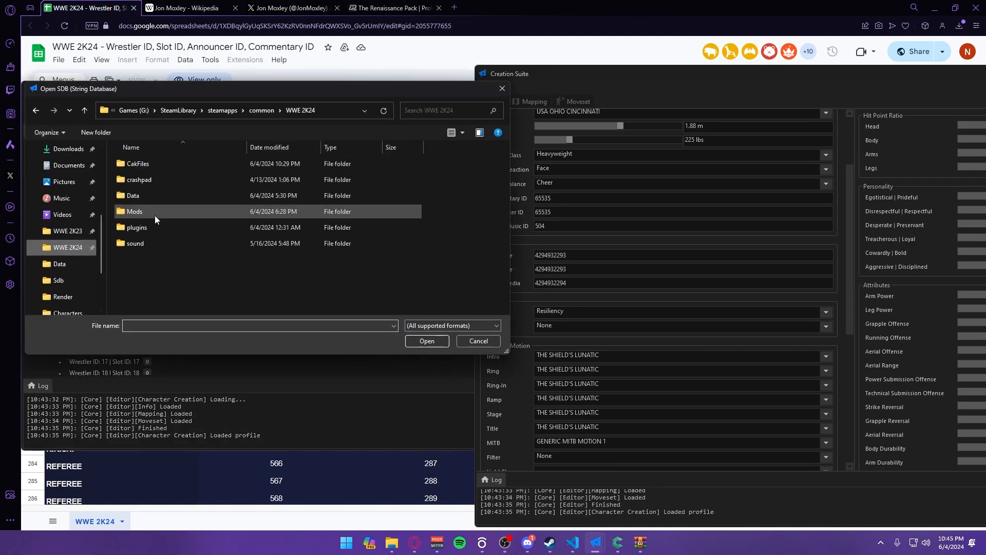
double_click(159, 163)
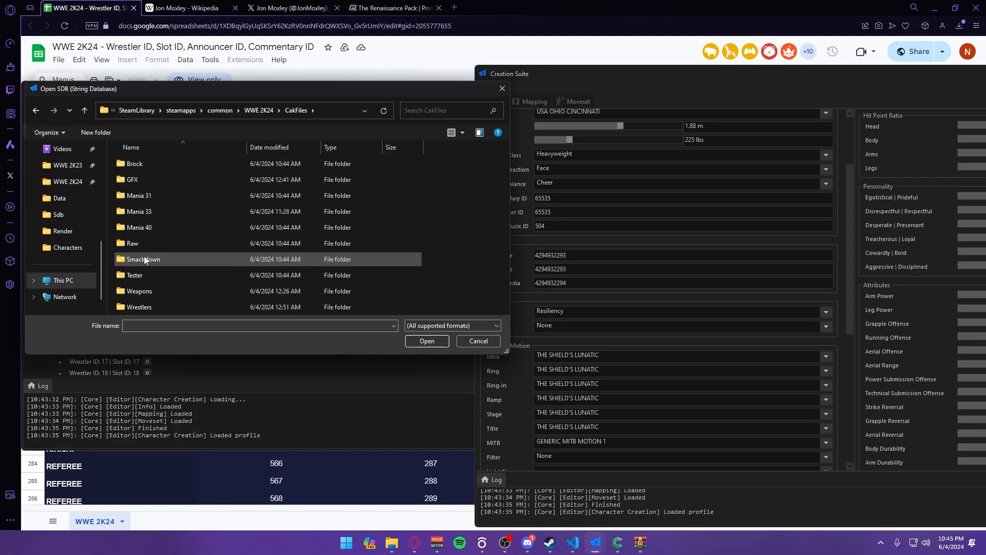
double_click(149, 306)
double_click(150, 179)
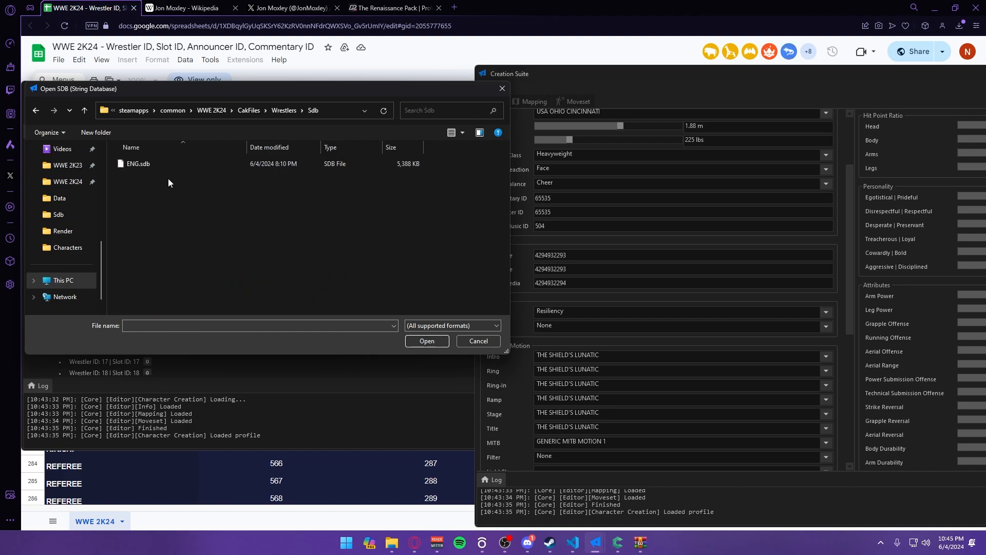
double_click(169, 163)
- View the Superstring mod page on ProWrestlingMods in the browser and return to the dot.Meta Editor to browse ENG.sdb's strings
click(394, 8)
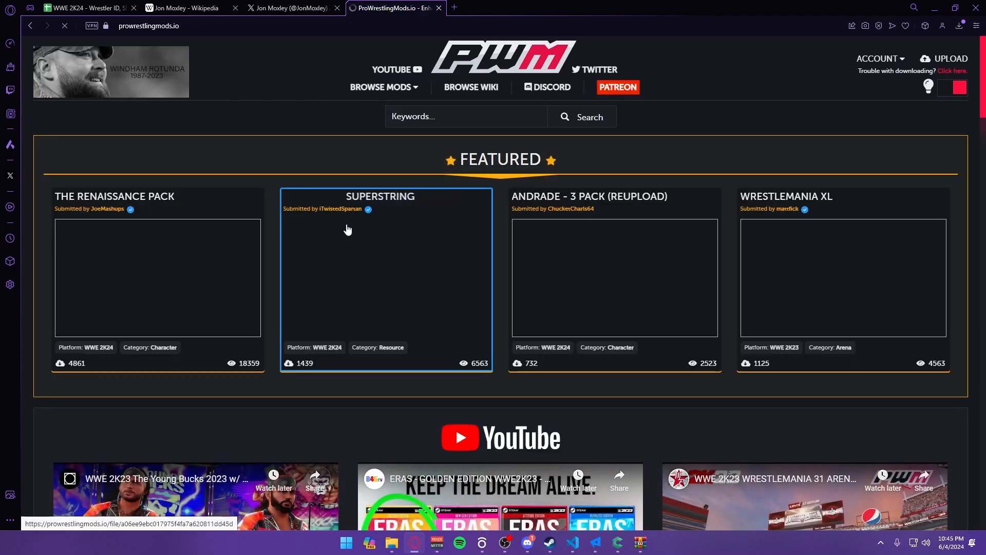
click(346, 227)
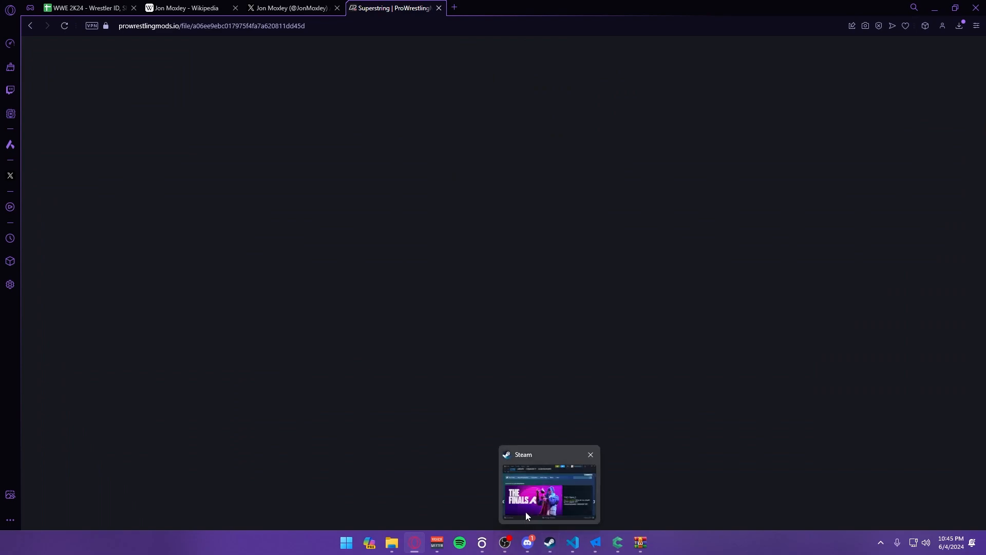
mouse_move(604, 547)
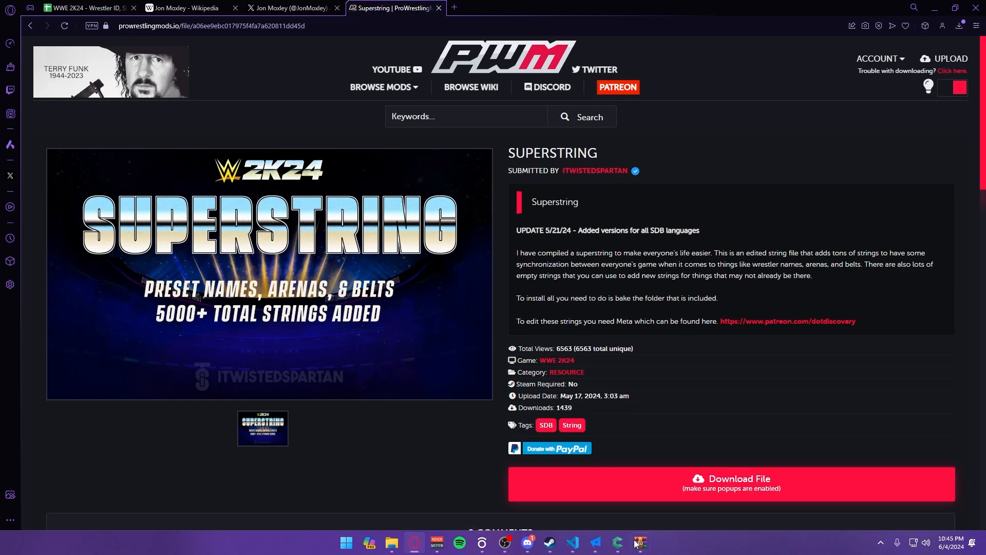
click(597, 543)
click(515, 473)
scroll(235, 279, down, 9)
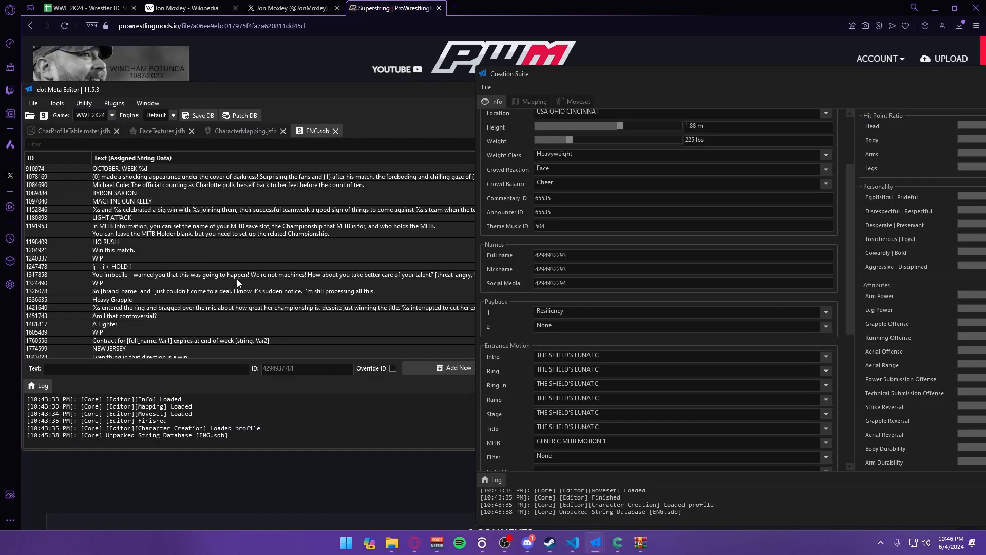
scroll(529, 231, down, 4)
drag(446, 96, 490, 105)
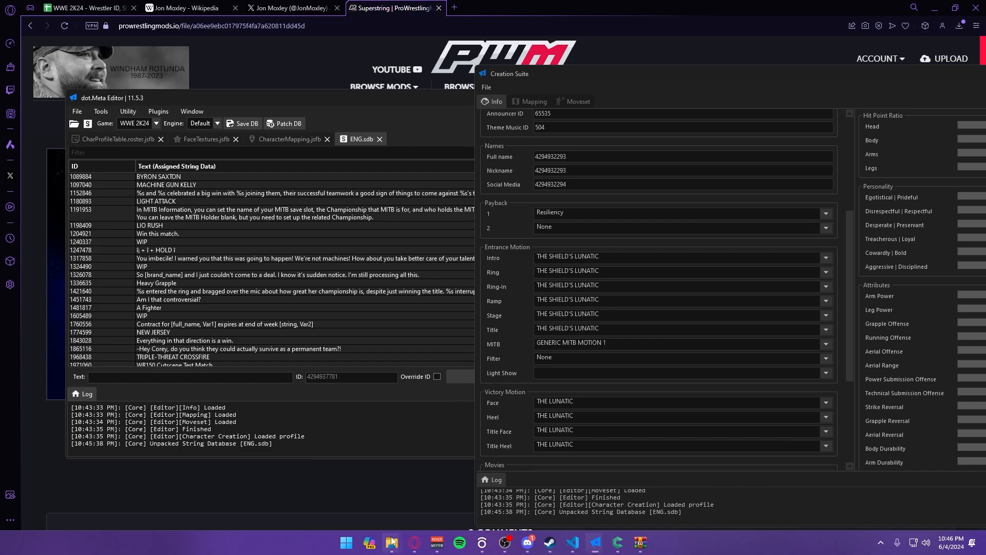
- Switch to File Explorer, locate ENG.sdb in WWE 2K24's CakFiles\Wrestlers\Sdb folder, and minimize the window
mouse_move(391, 543)
click(477, 485)
click(615, 200)
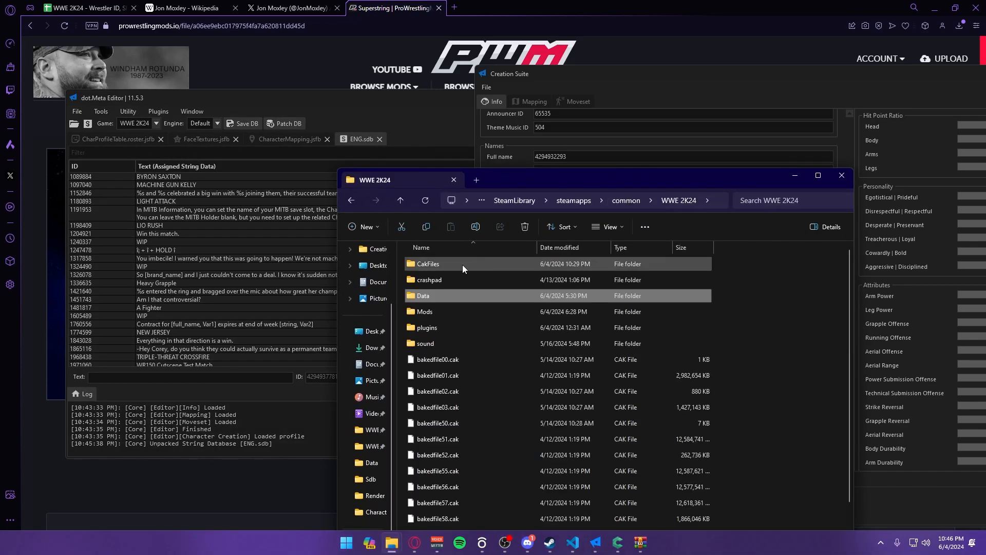
double_click(450, 266)
double_click(445, 406)
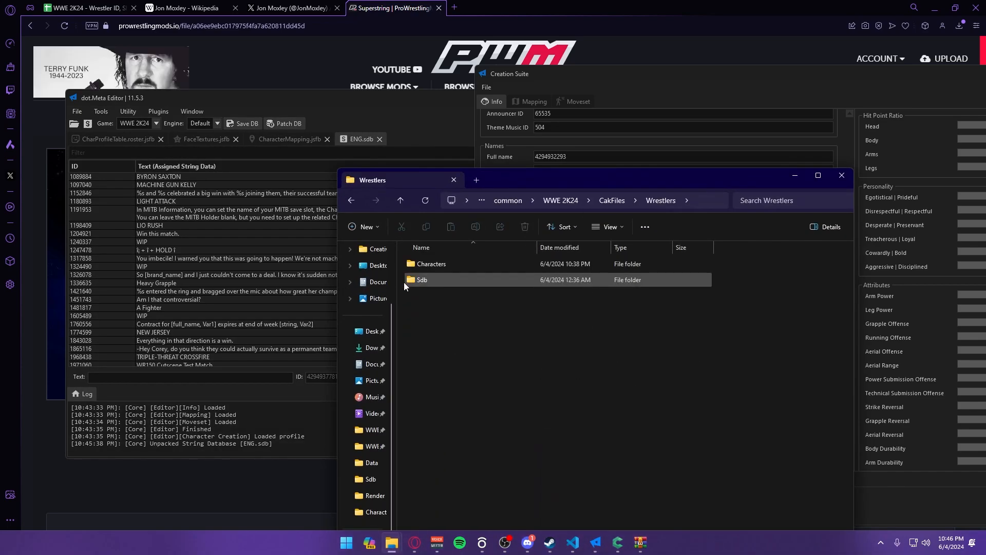
drag(415, 281, 431, 284)
double_click(422, 280)
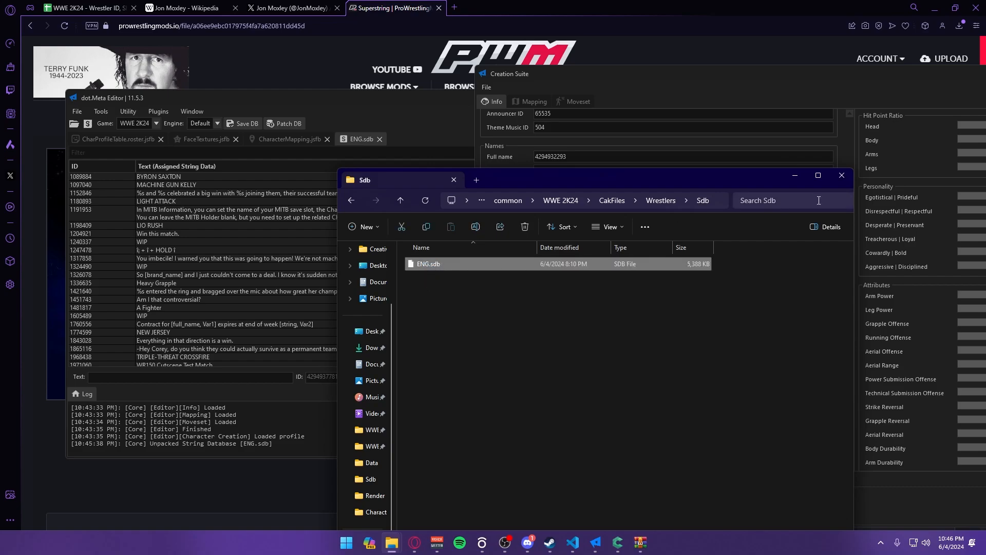
click(795, 176)
- Reposition the dot.Meta Editor and go to the end of ENG.sdb's string list to find the empty strings
drag(281, 407, 287, 385)
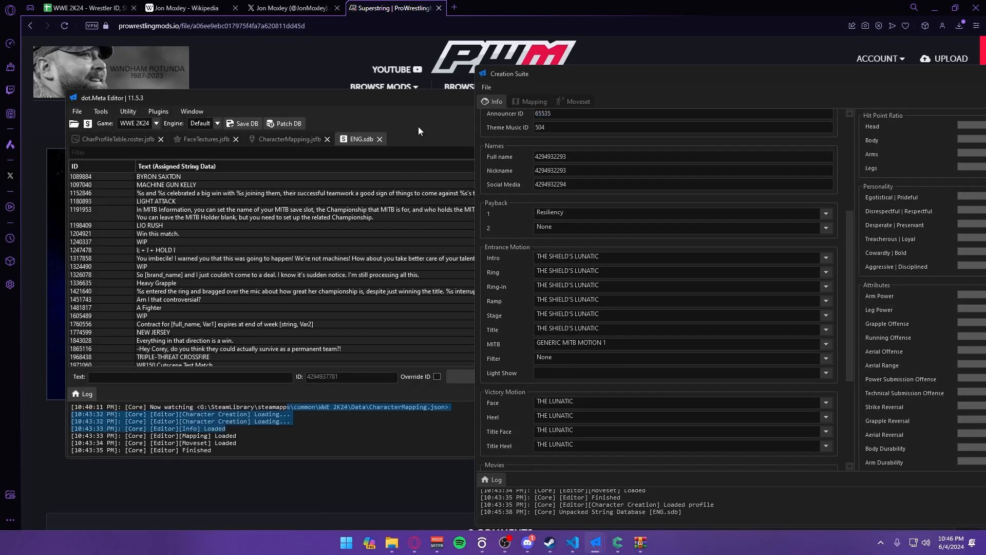
drag(393, 103, 235, 104)
drag(450, 105, 375, 124)
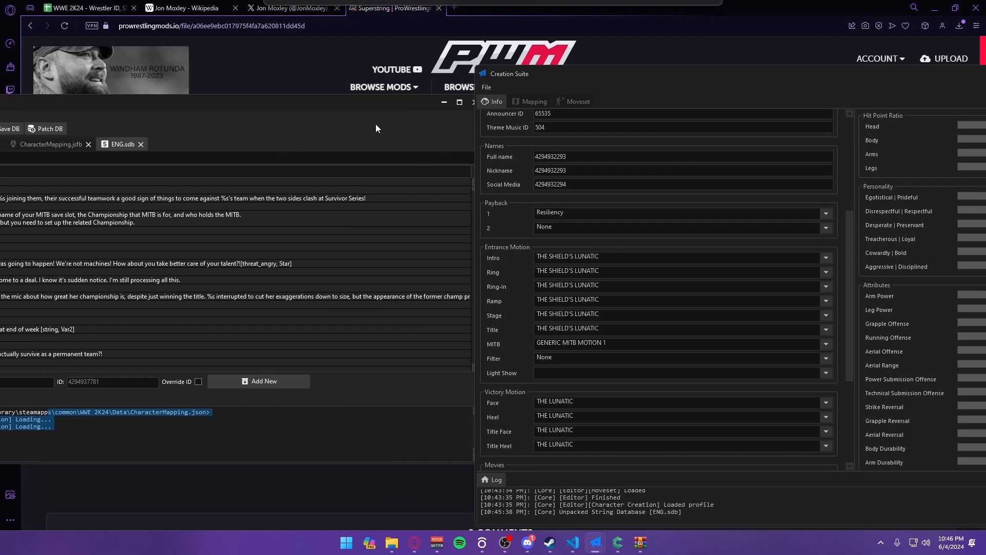
click(472, 185)
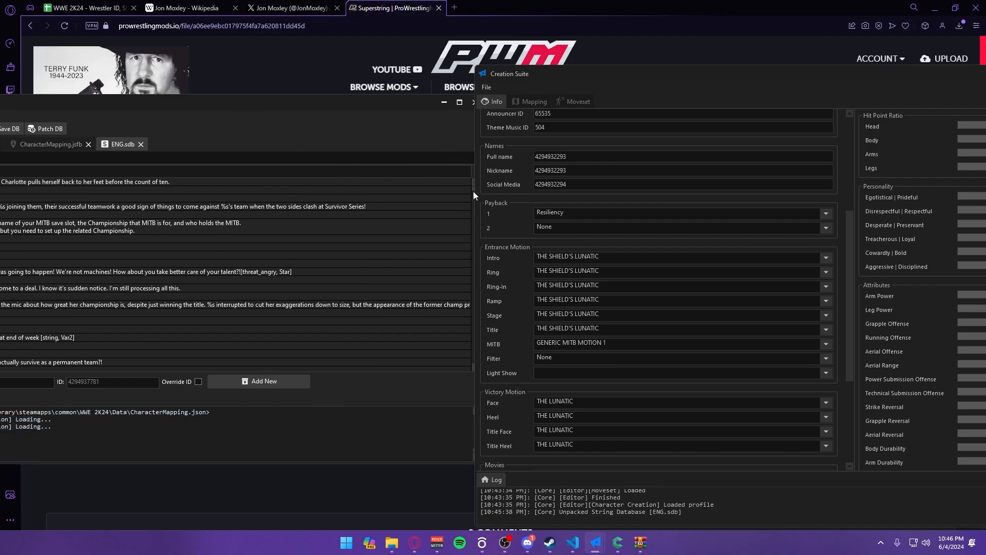
drag(473, 191, 481, 366)
drag(350, 107, 579, 113)
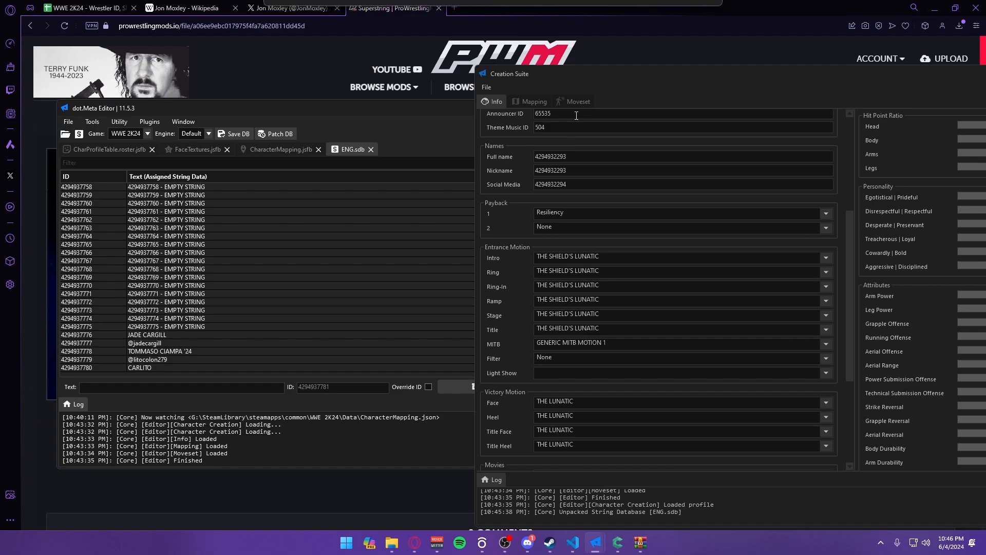
scroll(218, 309, up, 1)
scroll(216, 308, down, 4)
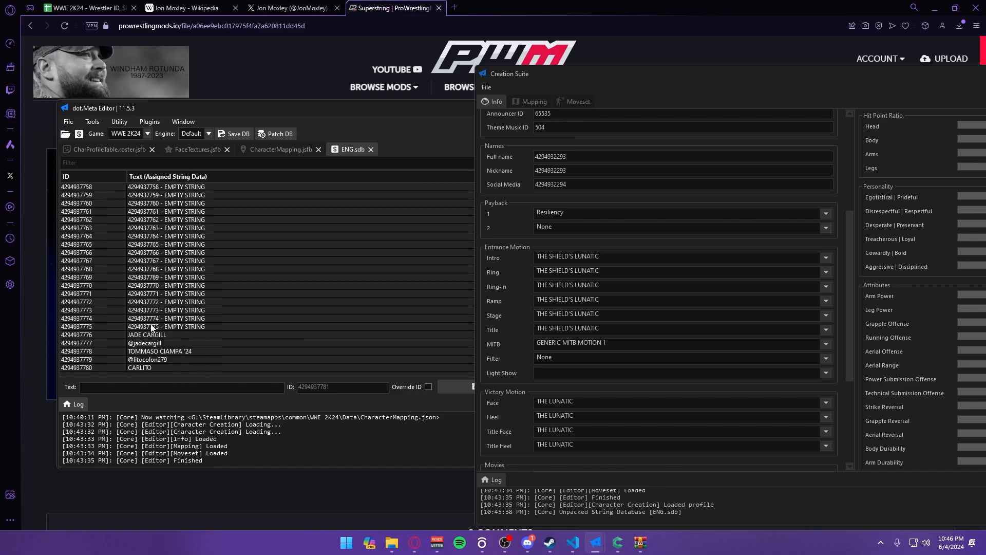
double_click(190, 319)
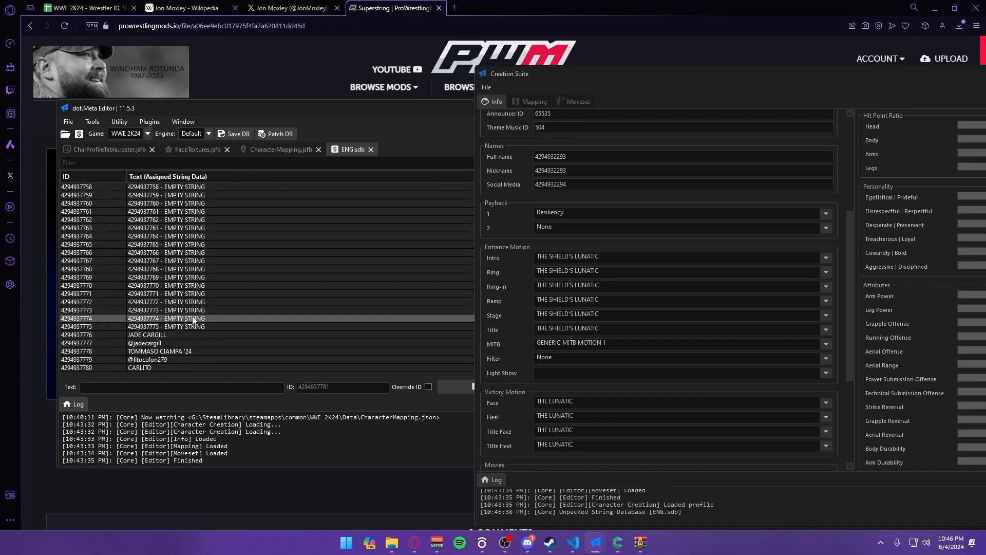
text(J)
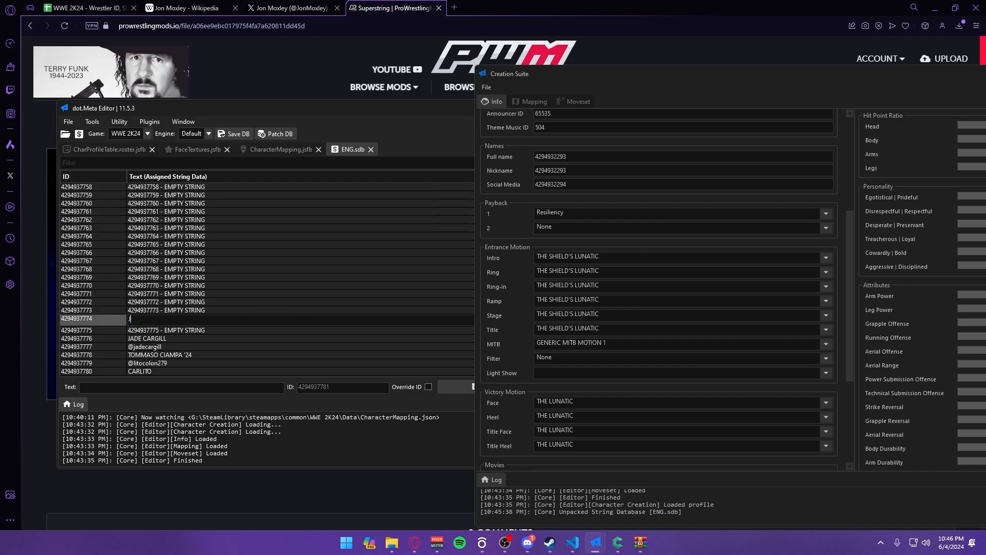
text(ON MOXLEY)
click(149, 335)
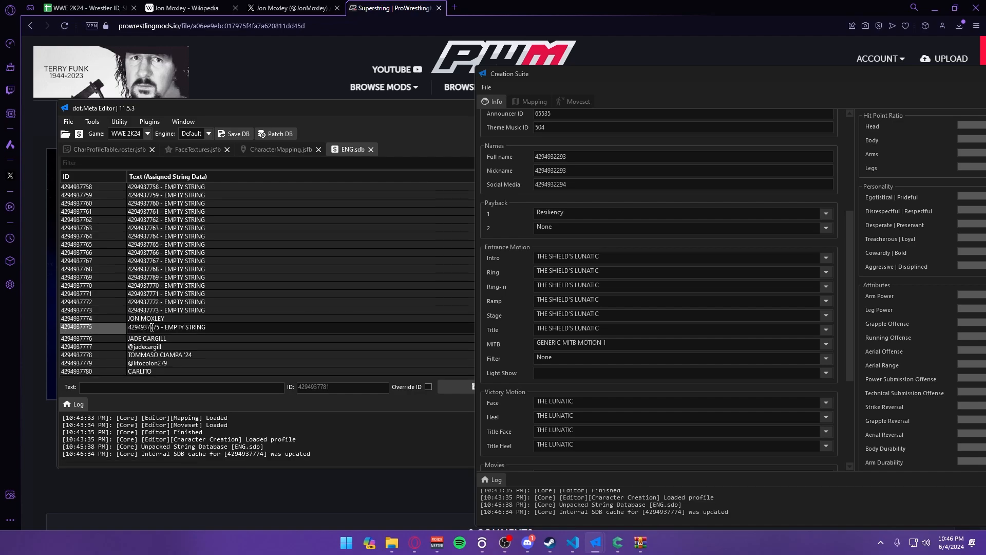
double_click(152, 327)
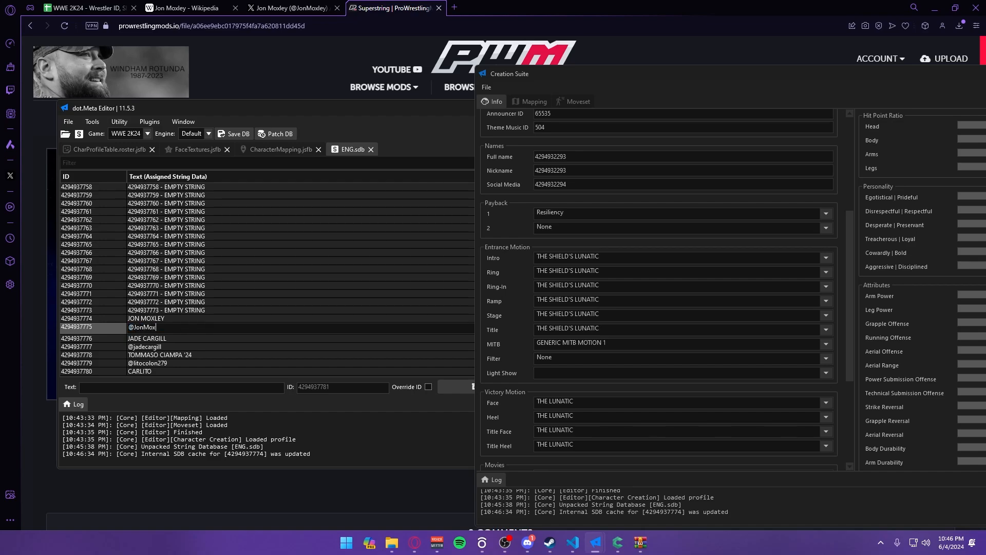
text(ley)
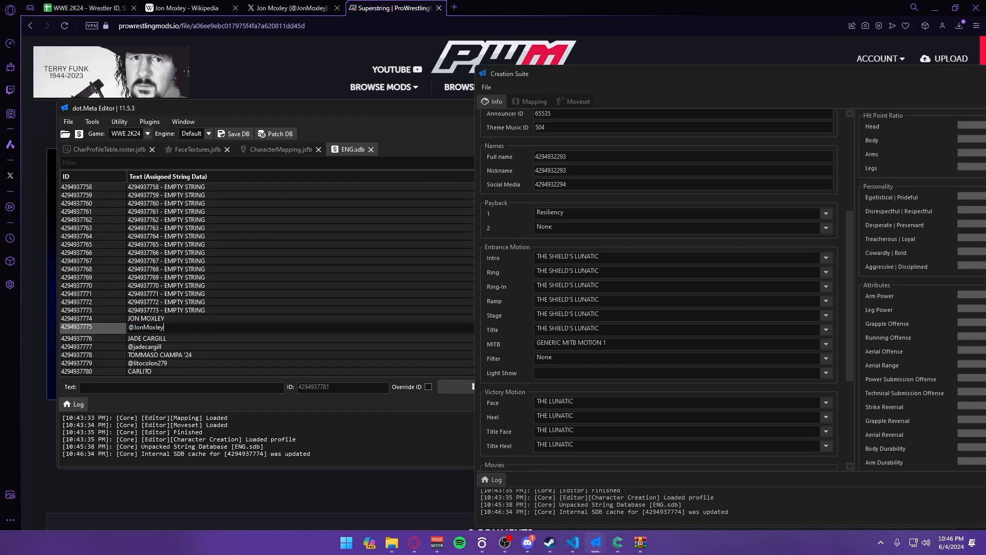
double_click(91, 318)
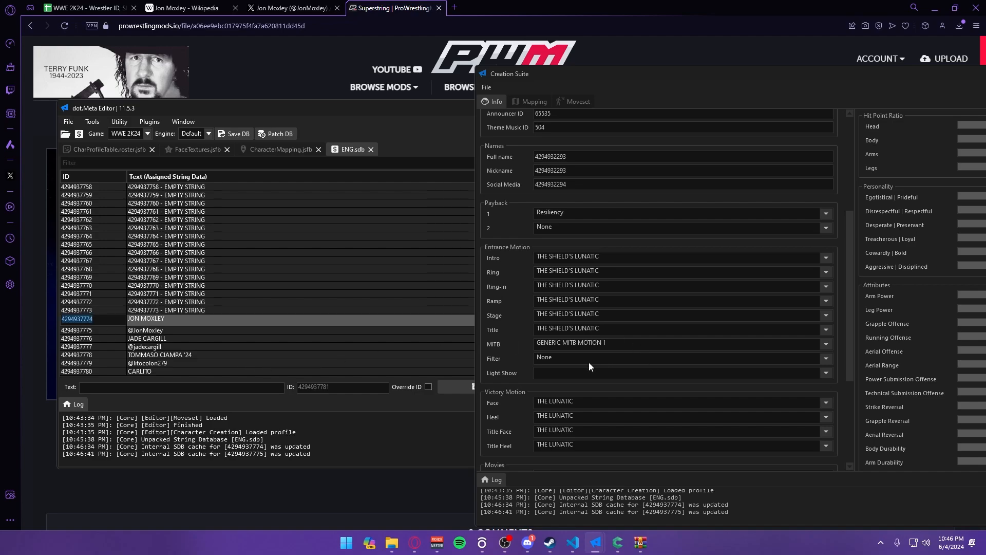
double_click(565, 157)
key(ctrl+v)
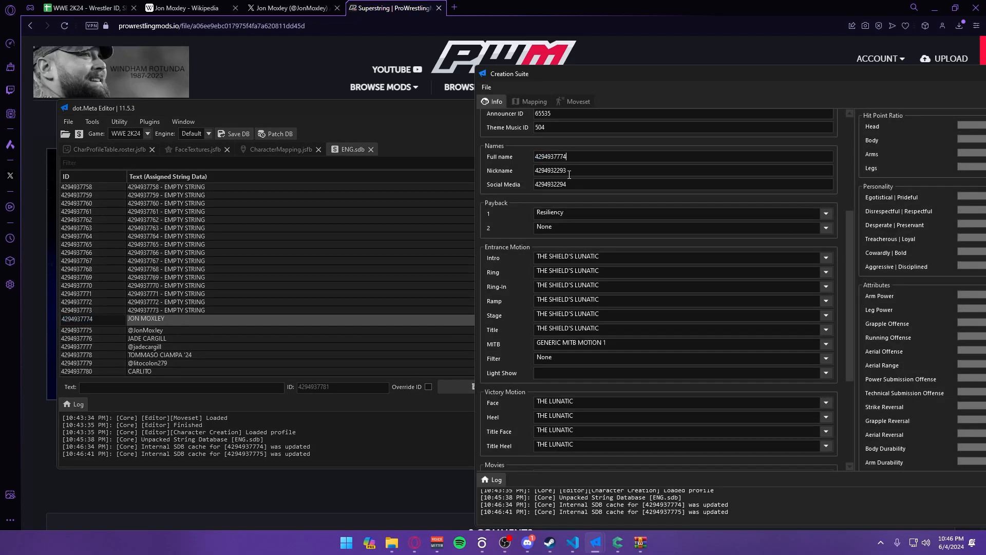
double_click(565, 170)
key(ctrl+v)
double_click(88, 327)
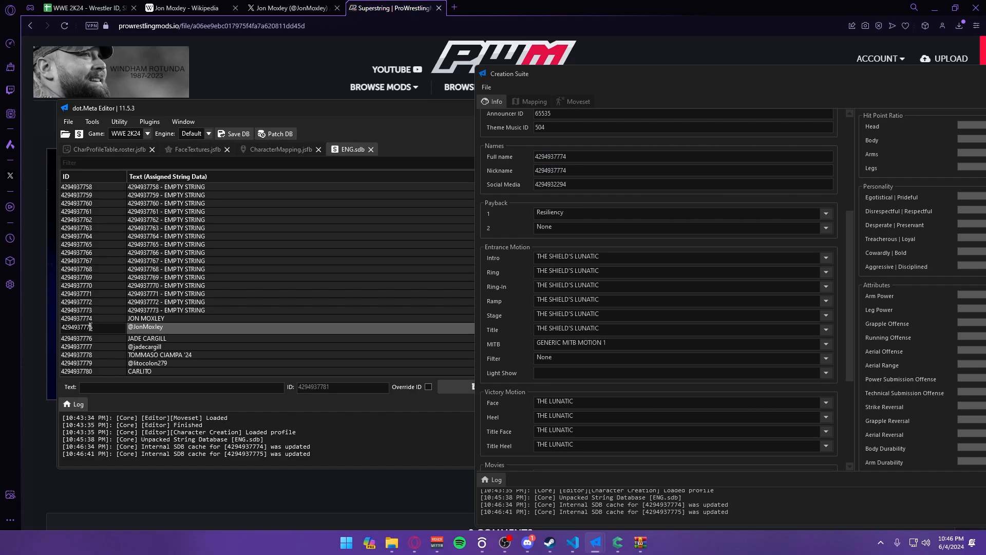
key(ctrl+c)
double_click(599, 184)
key(ctrl+v)
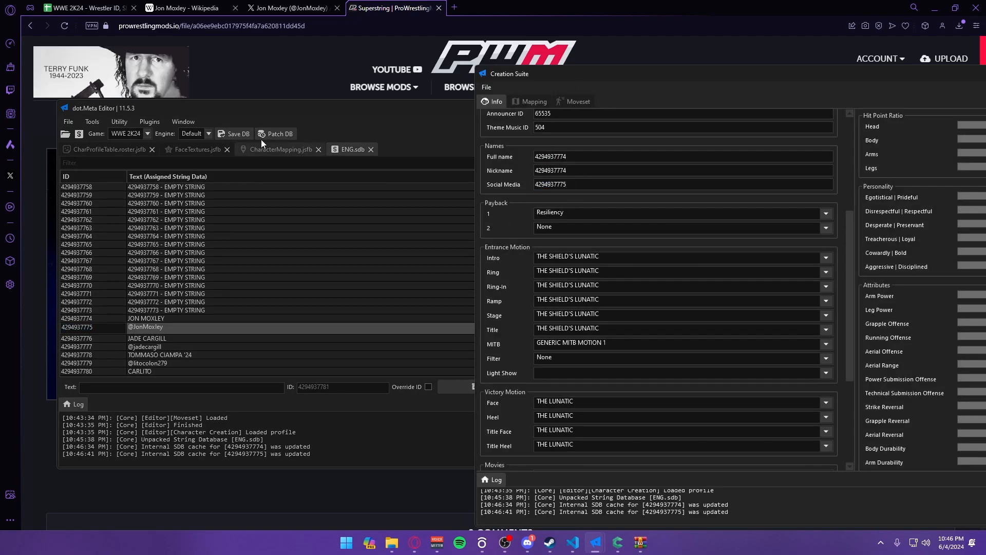
- Save the ENG.sdb string database and return to Creation Suite to review the rest of the profile's info
click(241, 133)
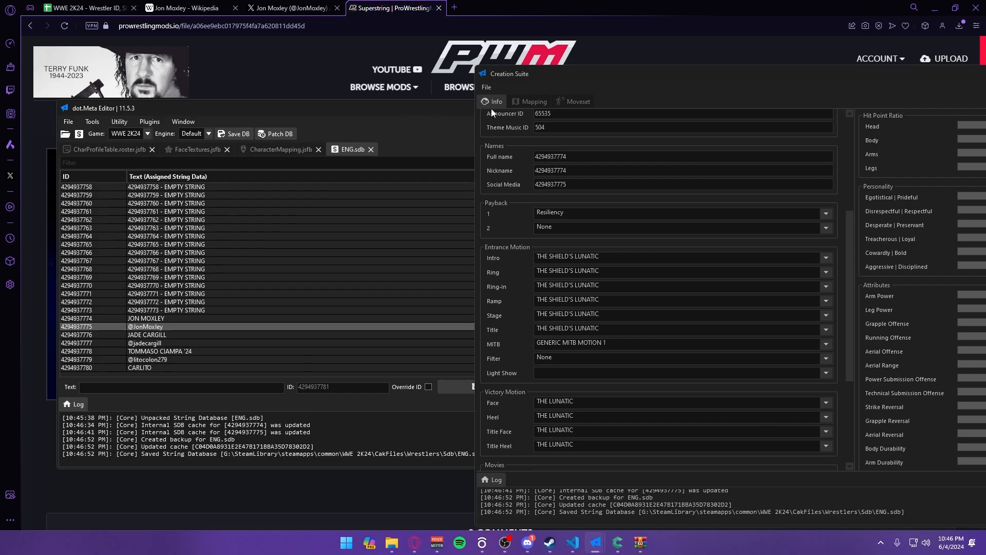
drag(405, 110, 228, 134)
drag(358, 134, 203, 146)
click(339, 144)
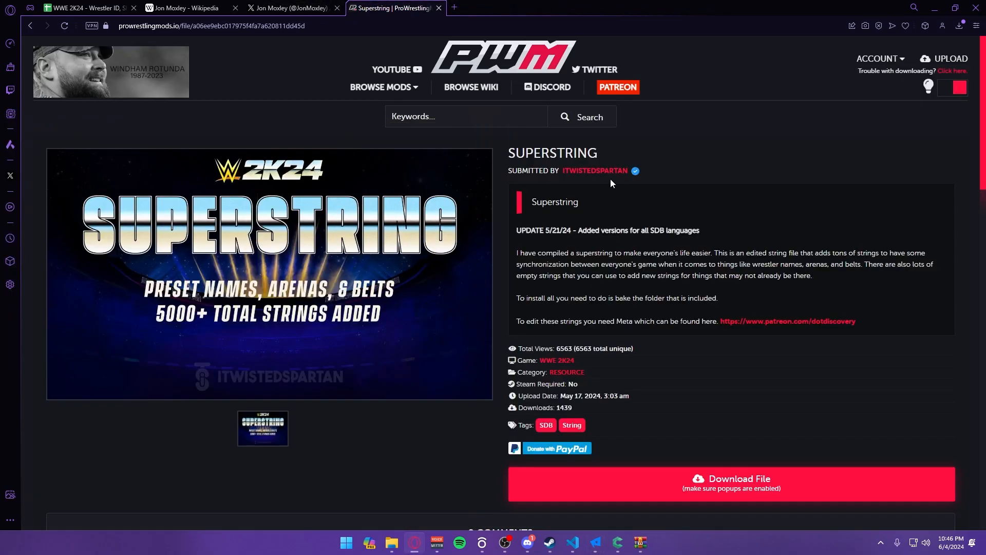
click(618, 472)
drag(662, 81, 264, 70)
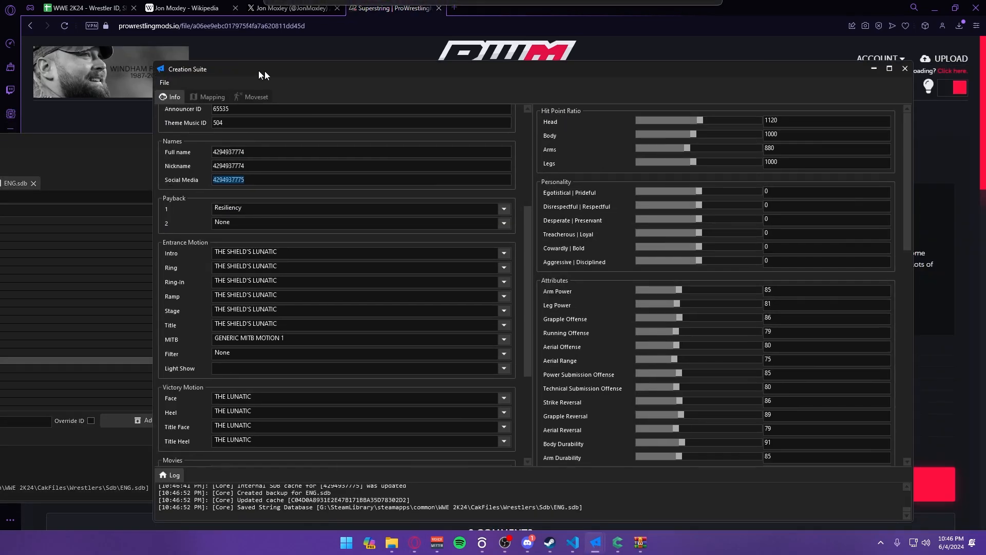
scroll(244, 339, down, 5)
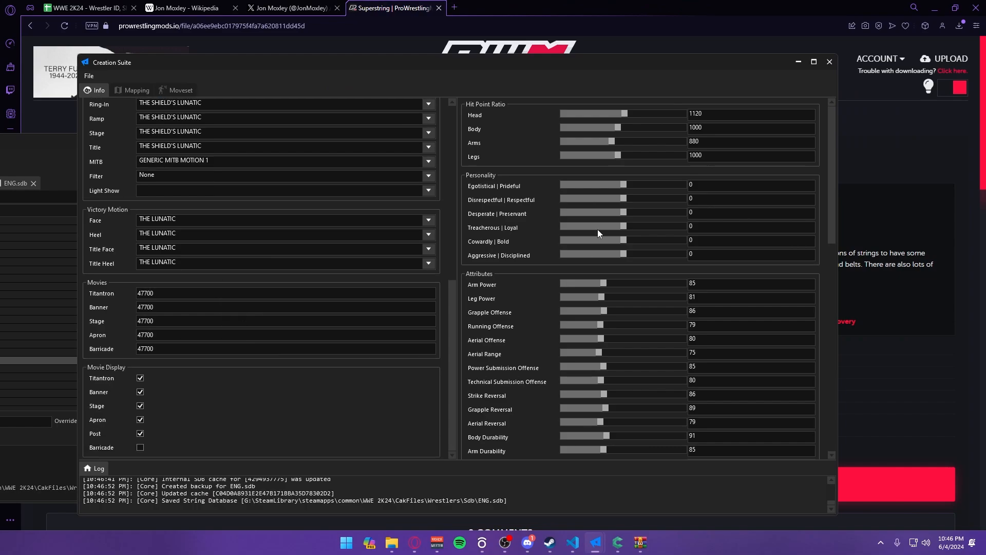
scroll(596, 229, down, 10)
- In the profile's mapping, set the default attire's character folder to 467_Jon_Moxley and its attire folder to 467_Default_Attire
click(145, 91)
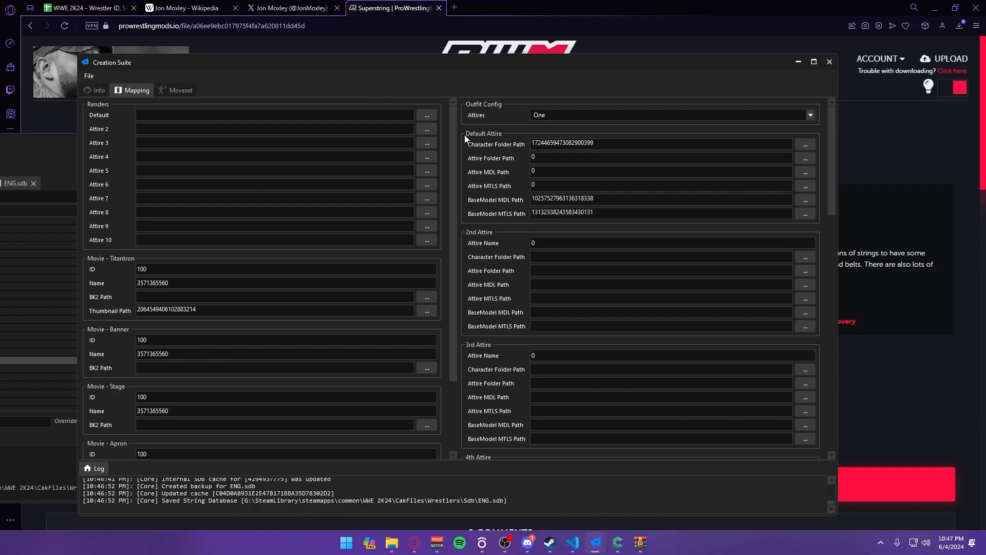
click(805, 144)
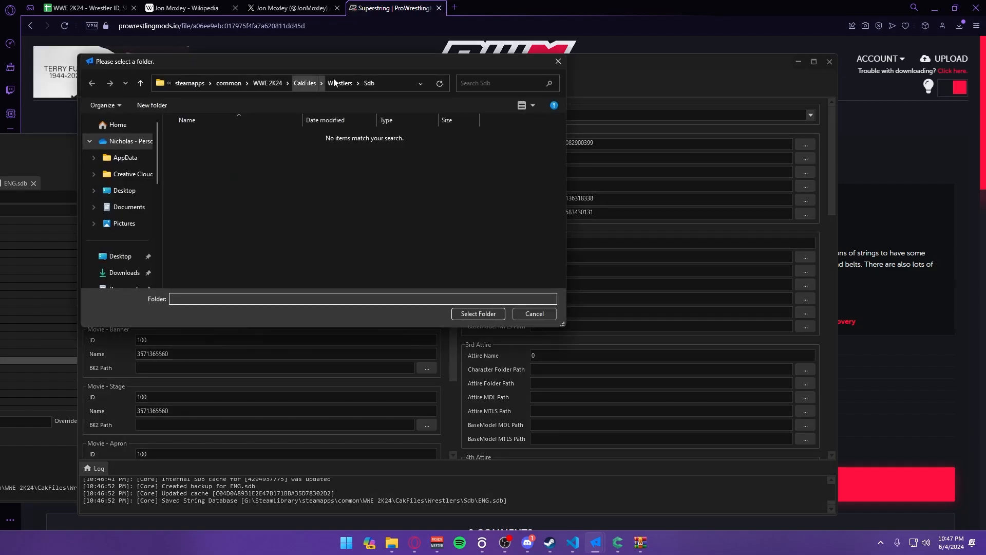
drag(405, 90, 409, 95)
click(402, 116)
double_click(310, 165)
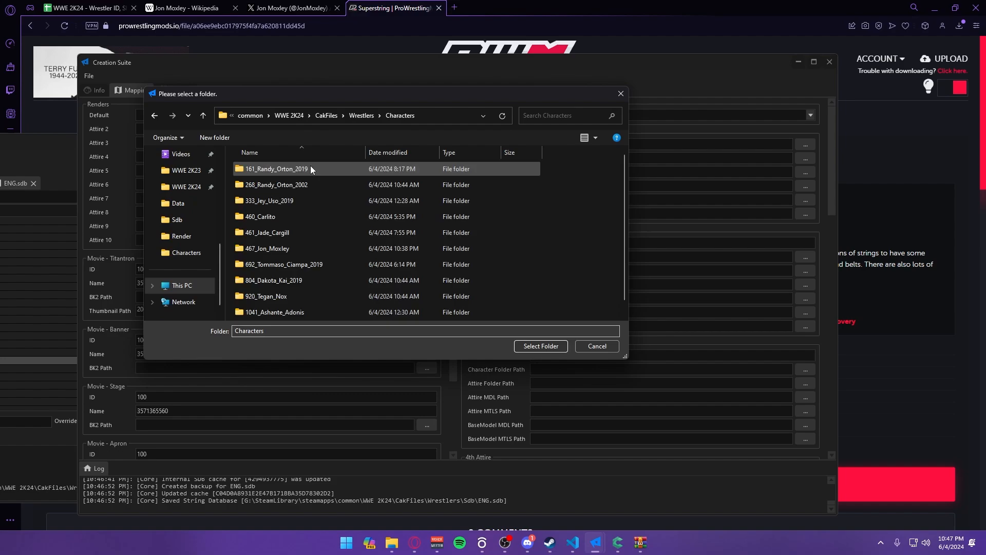
click(272, 248)
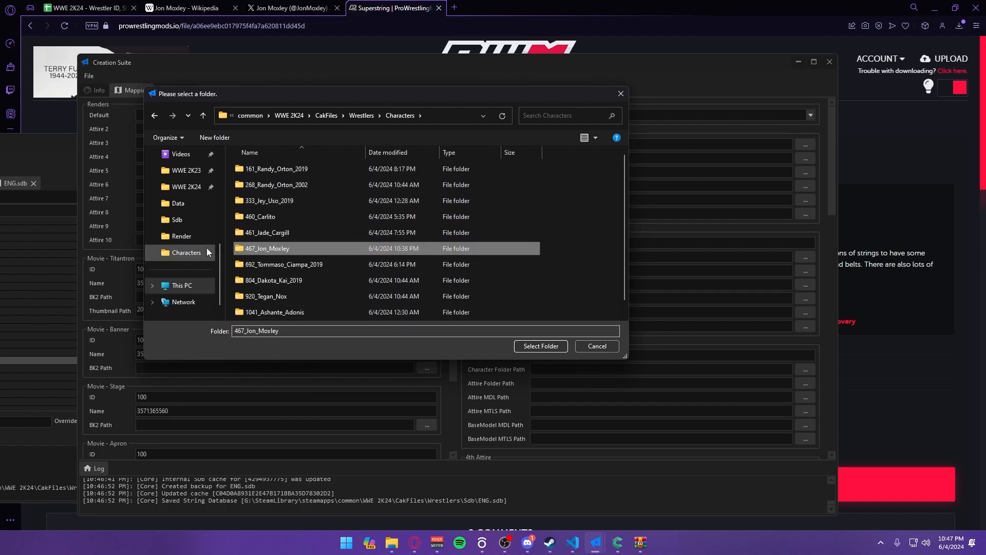
click(540, 346)
click(805, 158)
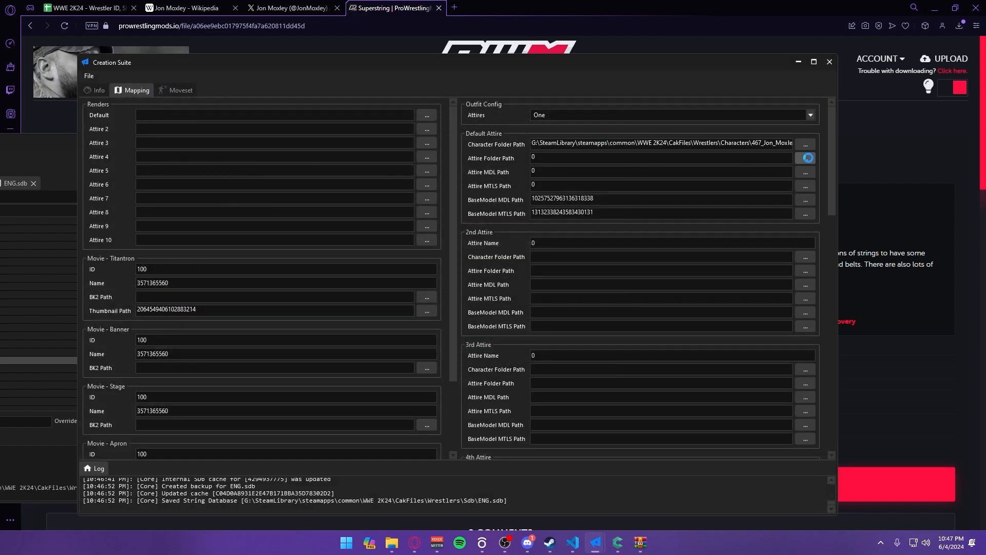
click(263, 169)
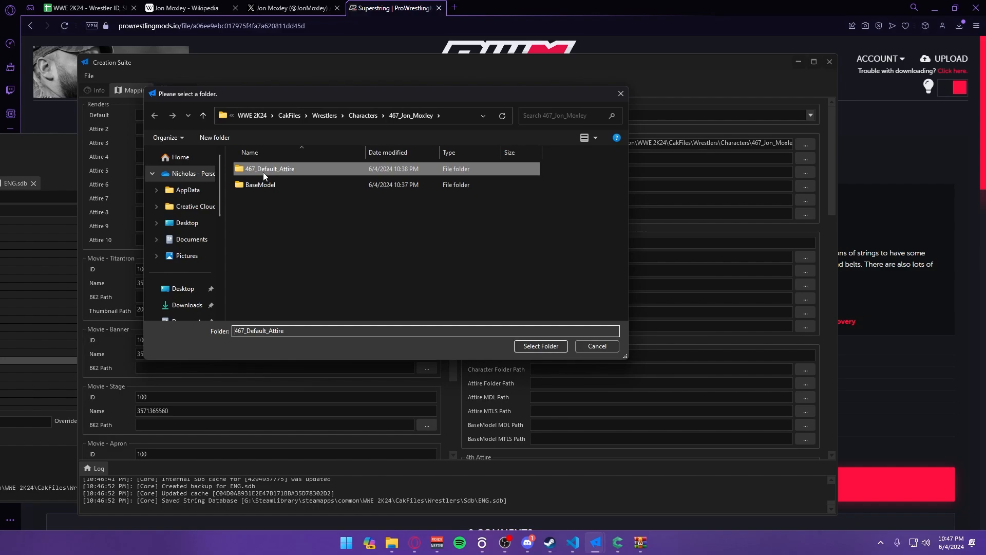
click(548, 346)
- Set the default attire's MDL path to 467_Attire.mdl and its MTLS path to 467_Attire.mtls from the 467_Default_Attire folder
click(804, 172)
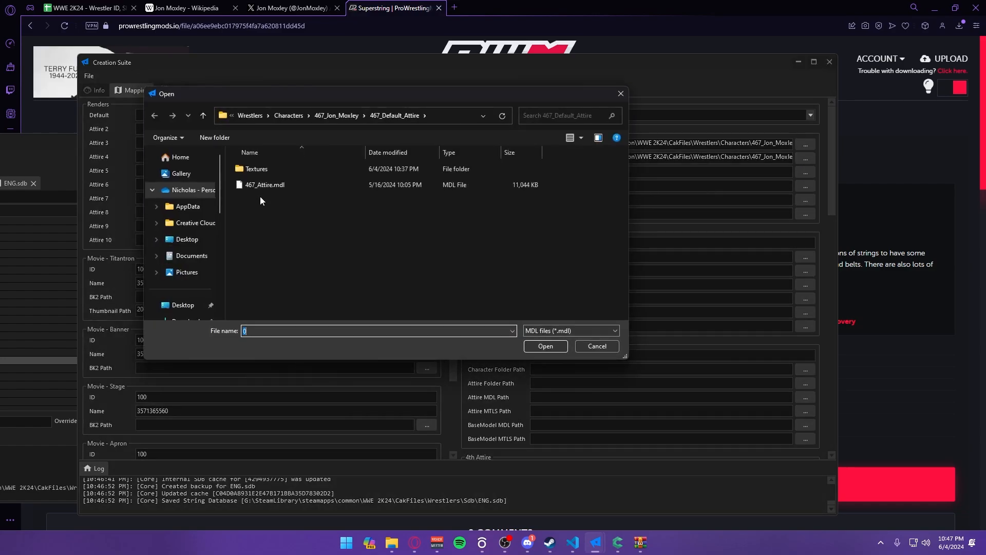
double_click(445, 190)
click(805, 187)
double_click(277, 185)
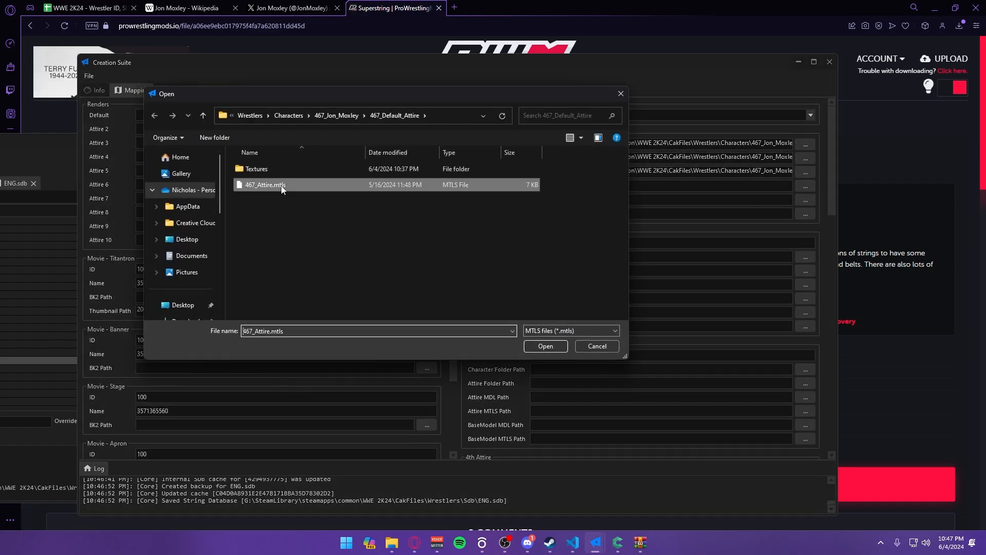
- Set the default attire's BaseModel MDL and MTLS paths to the files in 467_Jon_Moxley's BaseModel folder
click(806, 214)
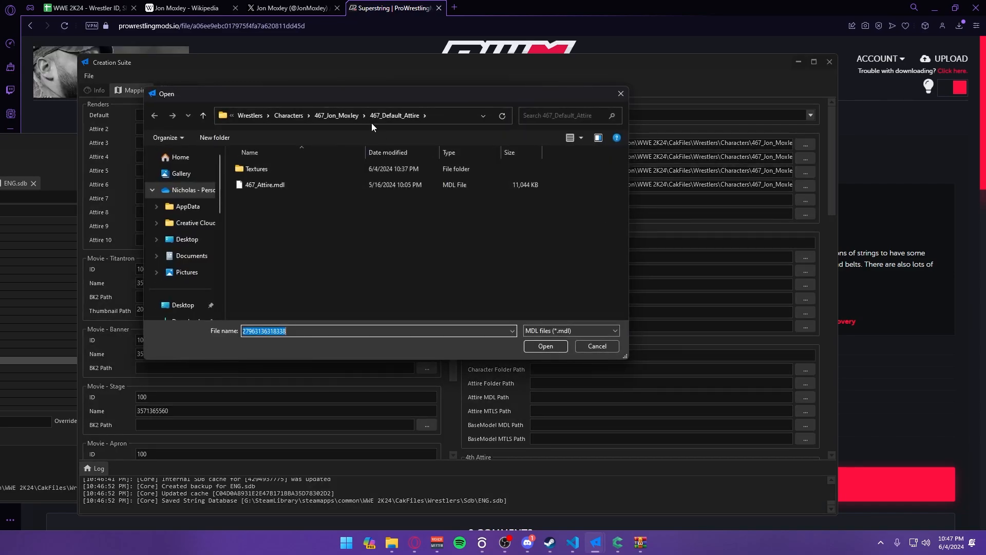
click(339, 115)
double_click(275, 185)
double_click(274, 185)
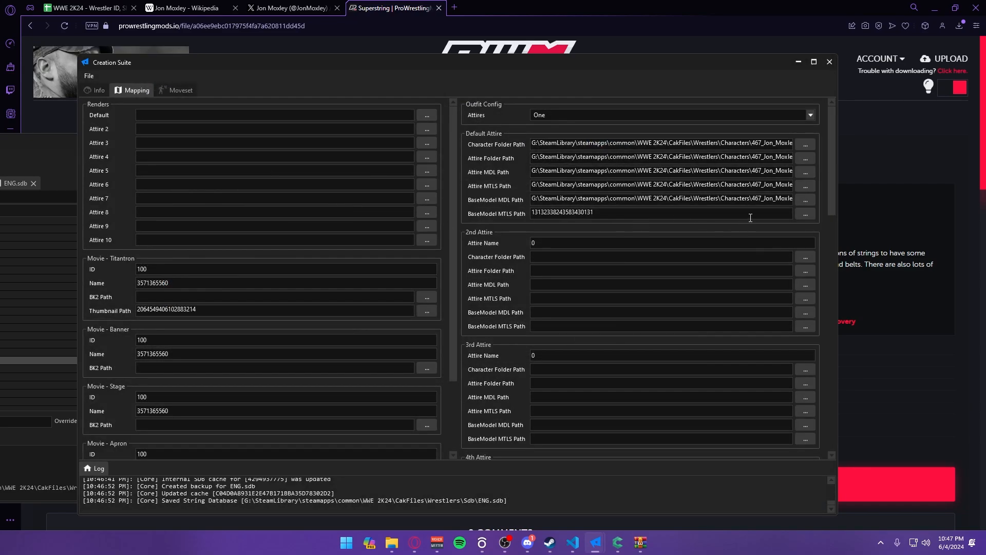
click(805, 214)
double_click(294, 183)
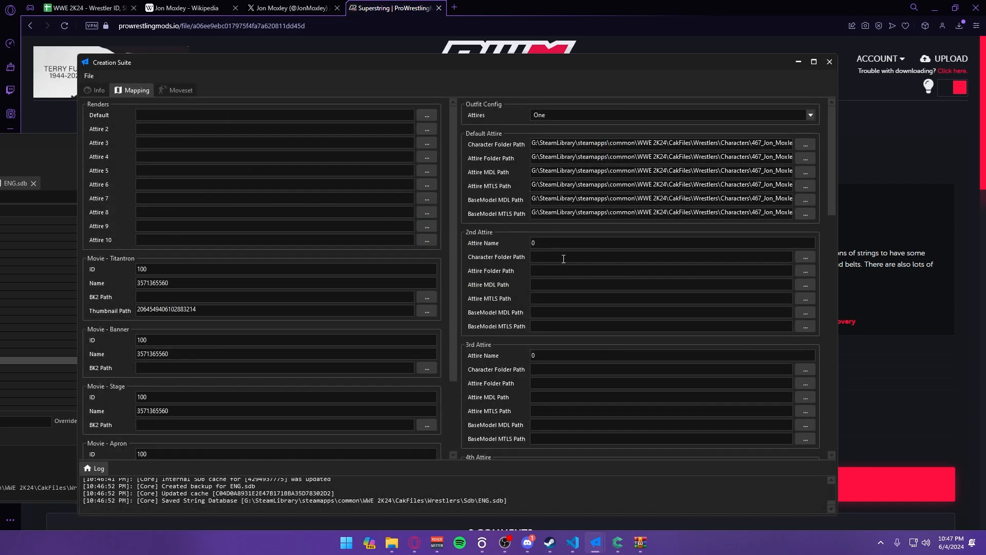
- Switch to Discord and download the Jon Moxley render 782_JON_MOXLEY.dds from the DISCOVERY server's renders channel
drag(385, 63, 546, 73)
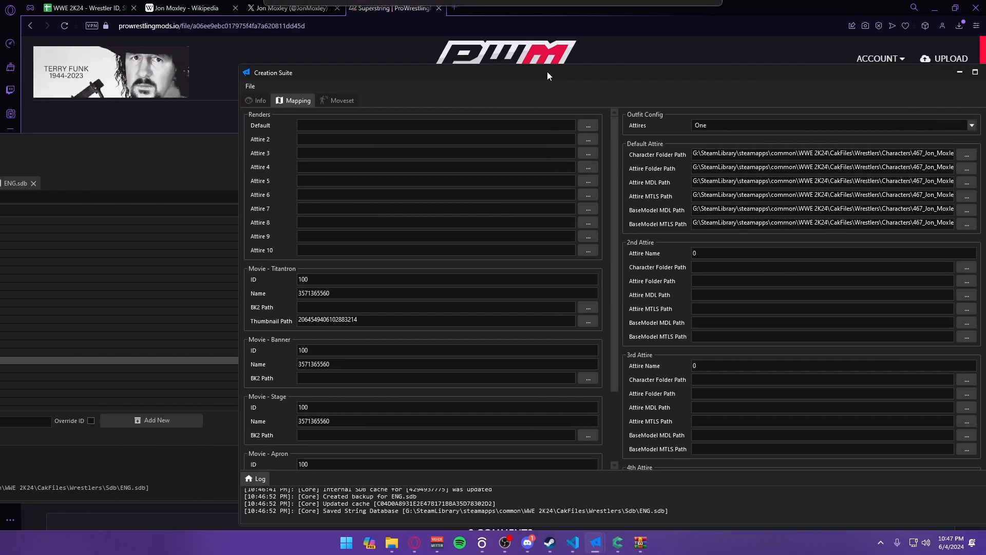
drag(367, 106, 242, 147)
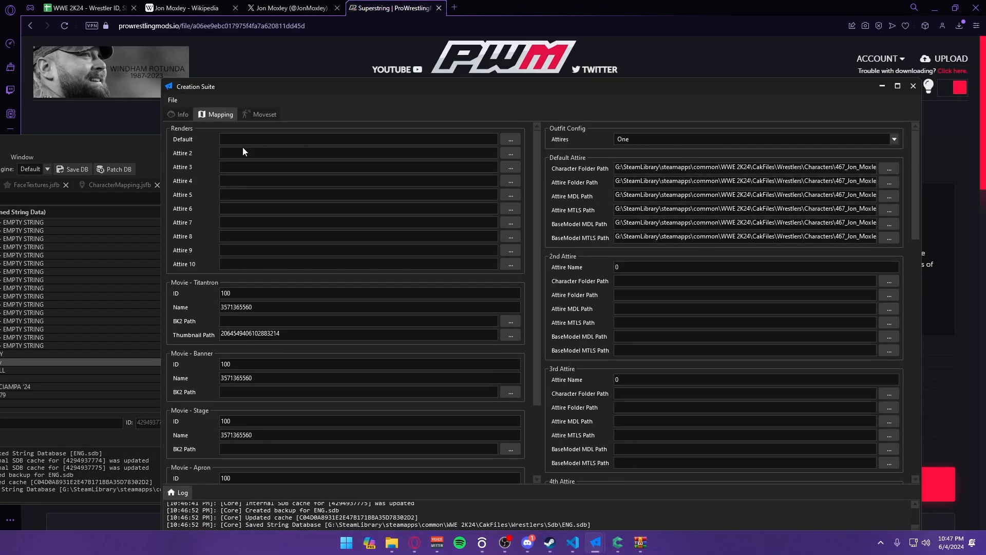
click(525, 545)
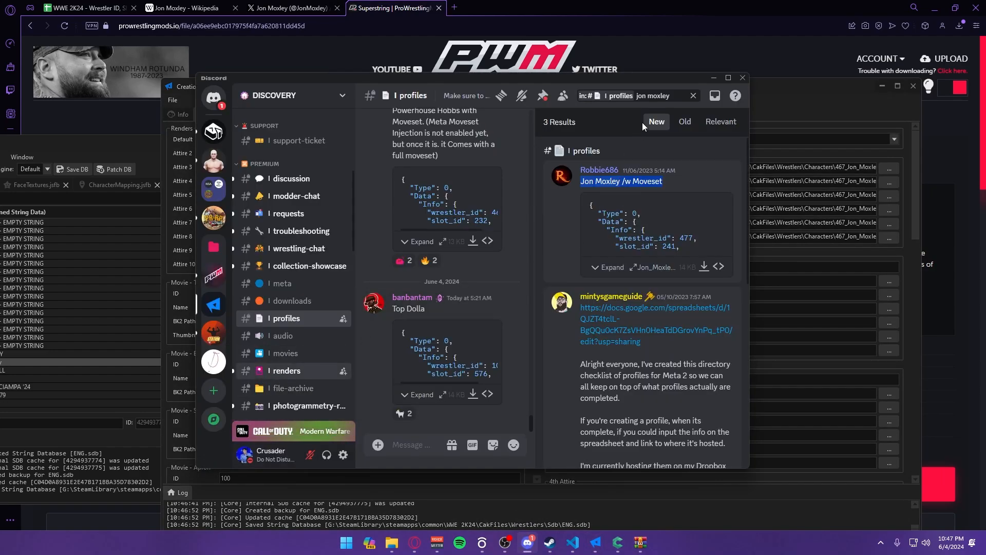
click(492, 413)
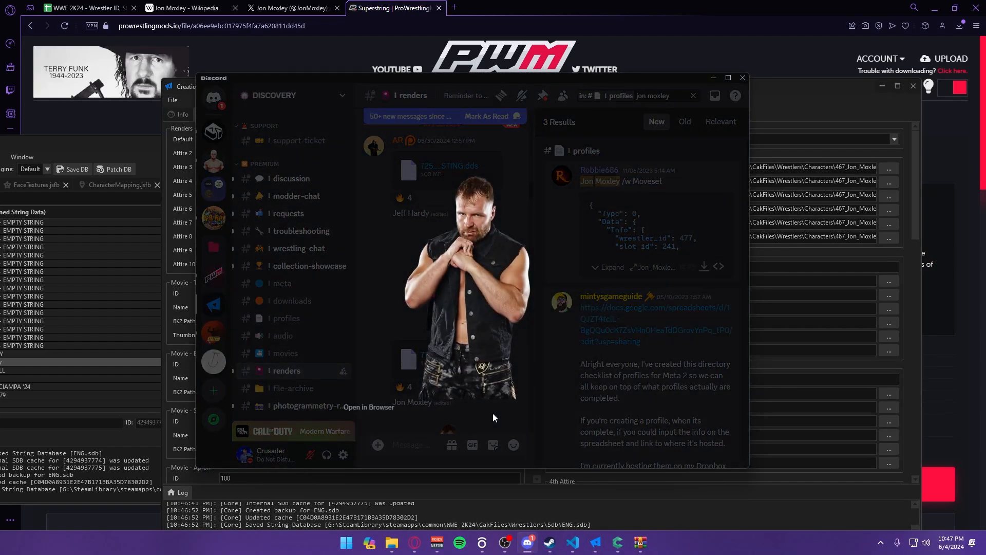
click(492, 413)
scroll(487, 292, down, 5)
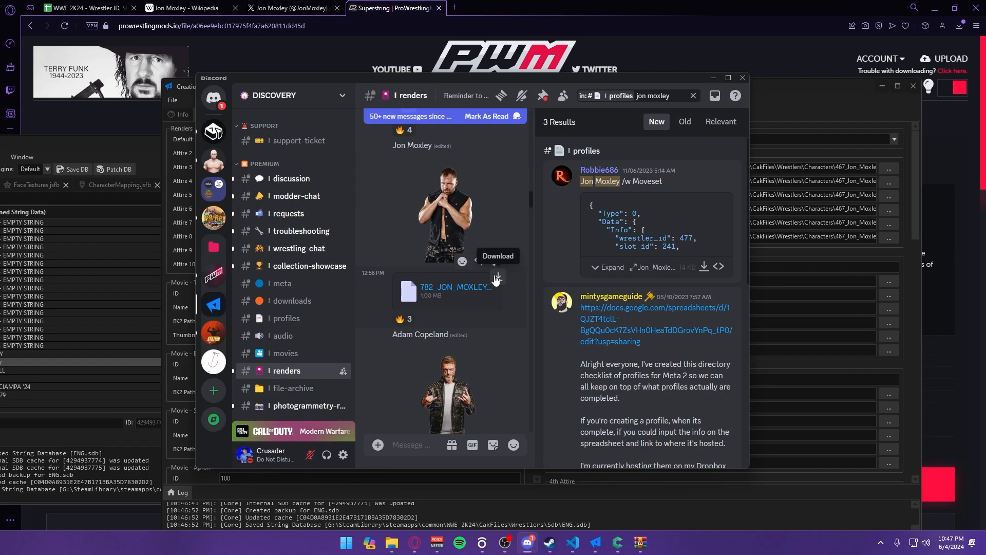
click(497, 277)
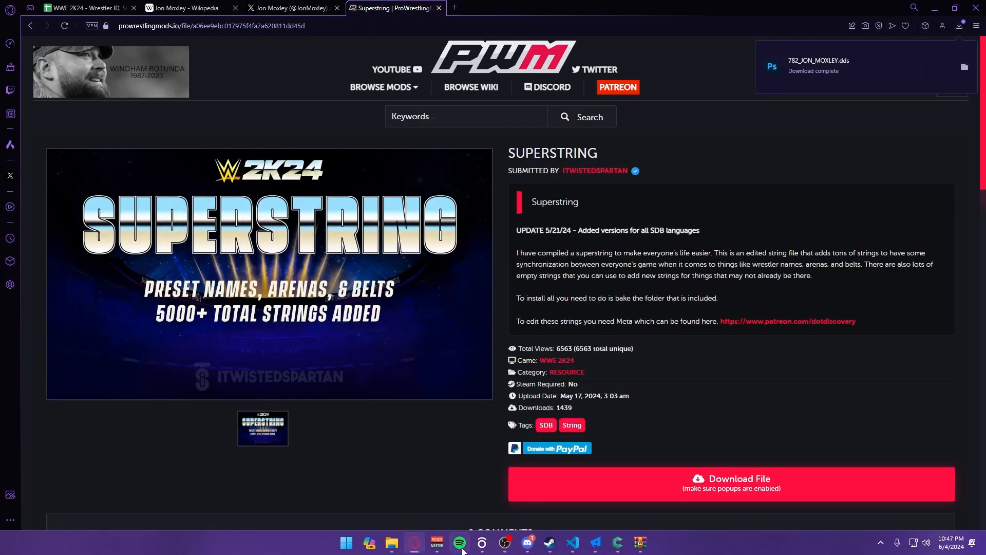
- Open the Render folder under CakFiles\Brock\UI of the WWE 2K24 installation in File Explorer
mouse_move(391, 543)
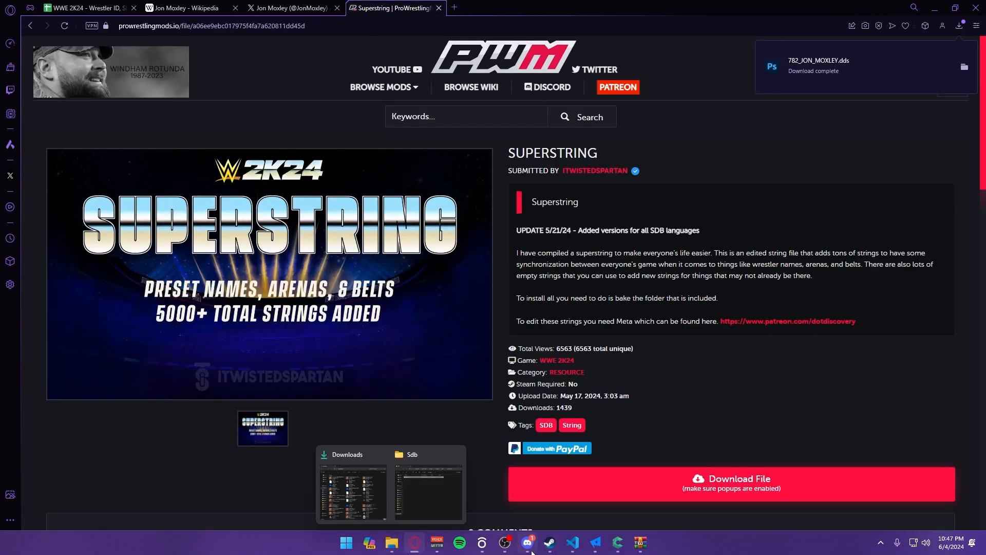
click(417, 511)
click(612, 200)
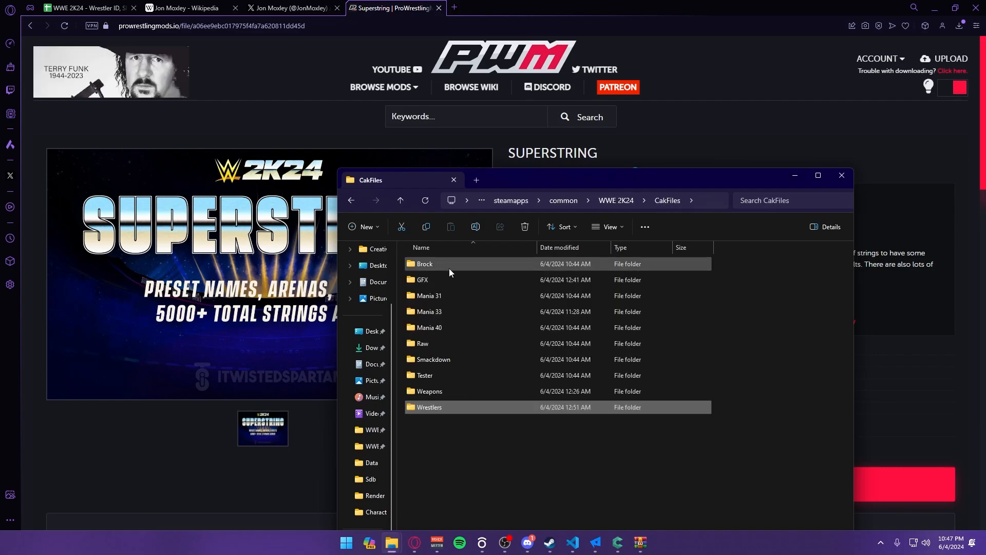
double_click(447, 265)
double_click(431, 279)
drag(553, 178, 466, 128)
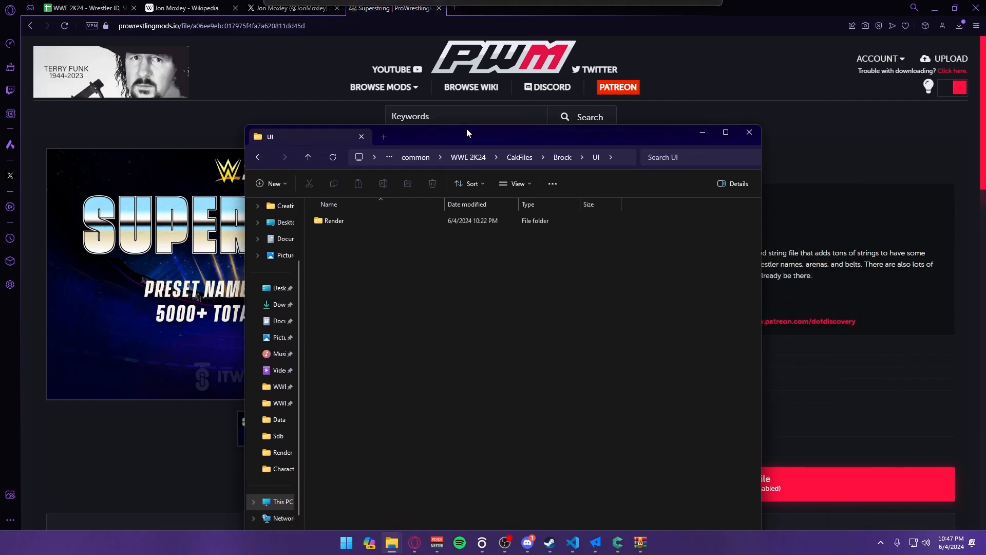
click(553, 159)
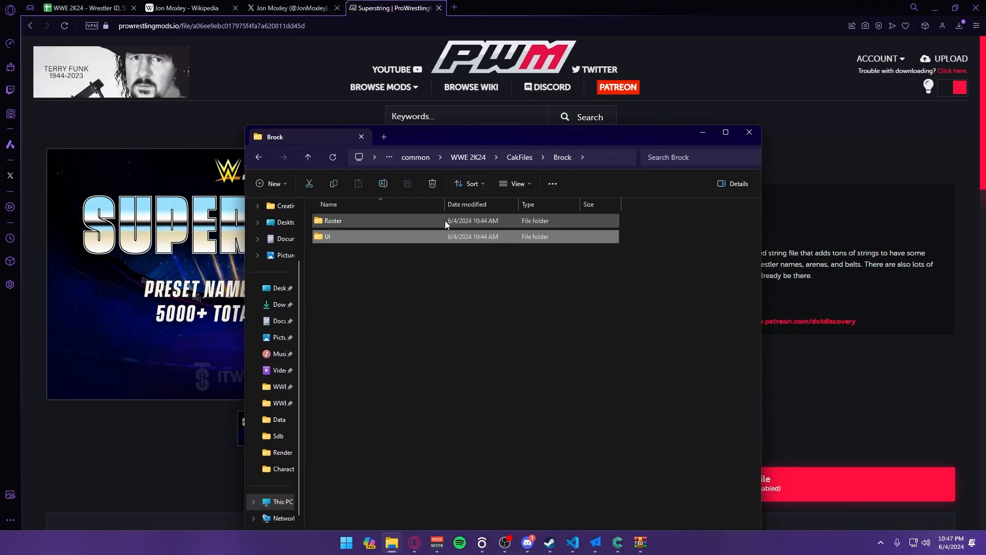
click(341, 241)
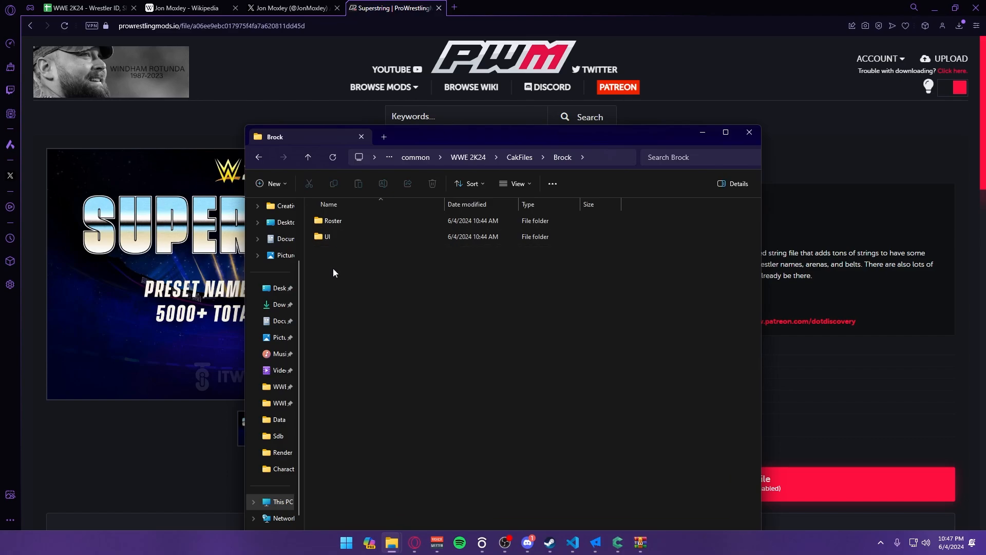
double_click(322, 236)
double_click(331, 222)
drag(358, 365, 362, 224)
click(455, 476)
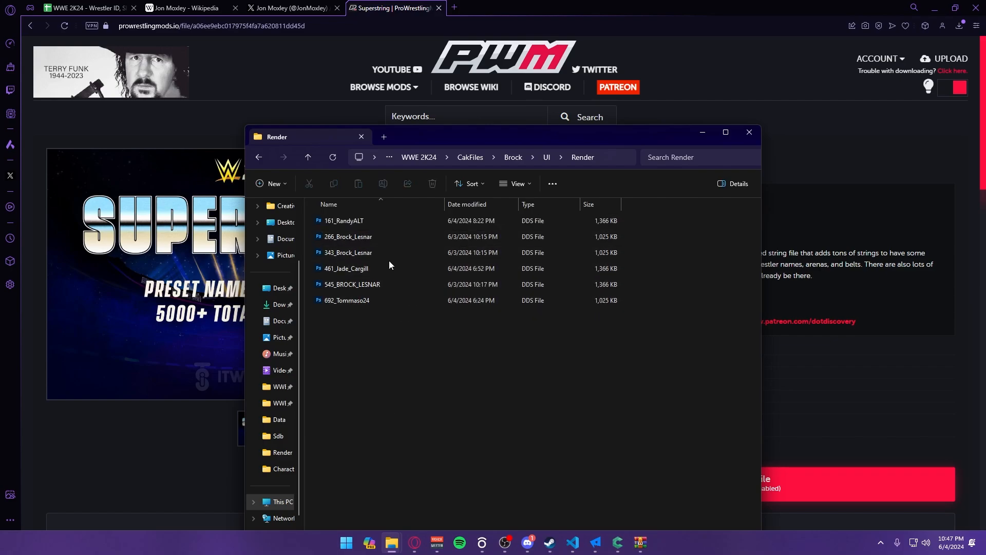
- Move the downloaded render 782_JON_MOXLEY.dds from Downloads into the Render folder
mouse_move(394, 552)
click(365, 502)
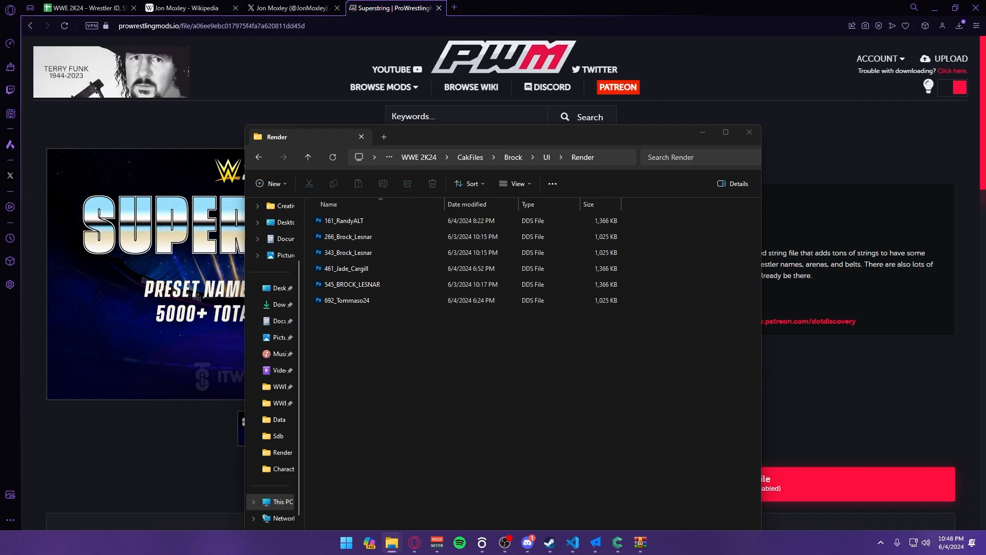
drag(977, 201, 489, 365)
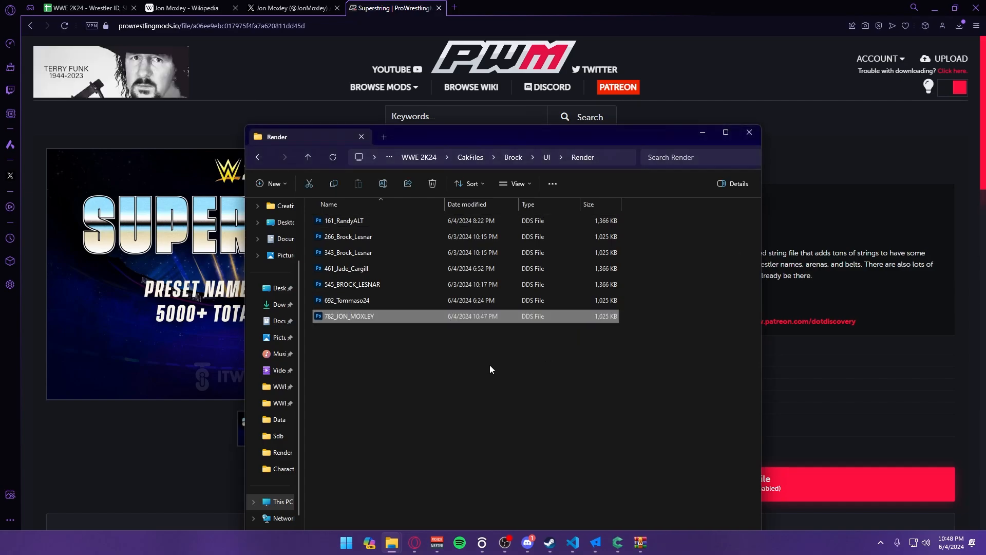
- Rename the 782_JON_MOXLEY render file as 467_Jon_Moxley
right_click(335, 316)
click(389, 327)
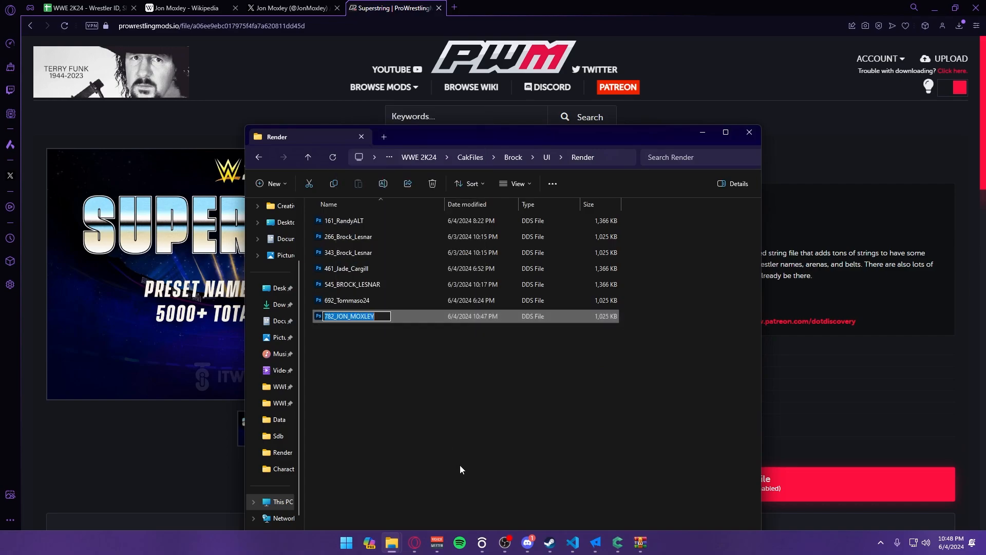
text(467)
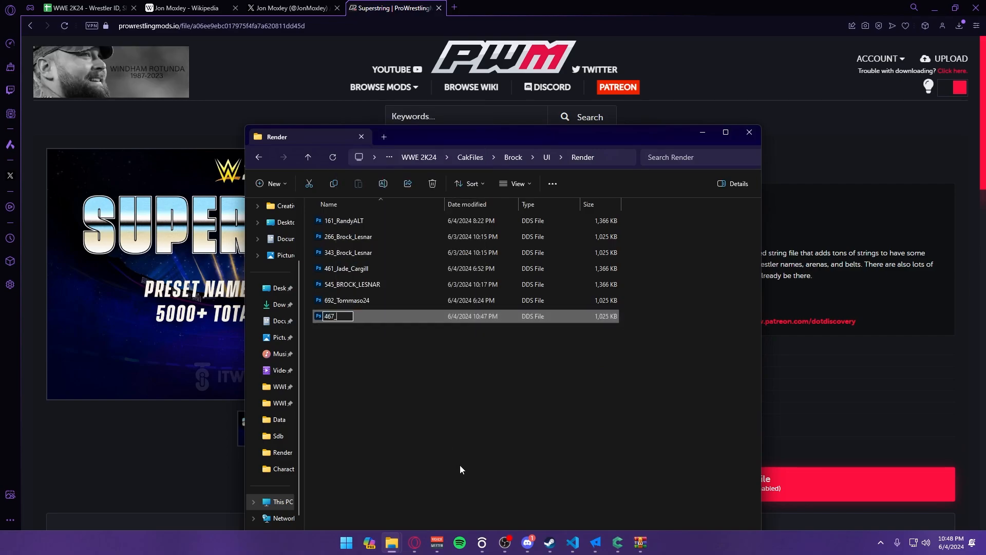
text(_Jon_MOxley)
key(Return)
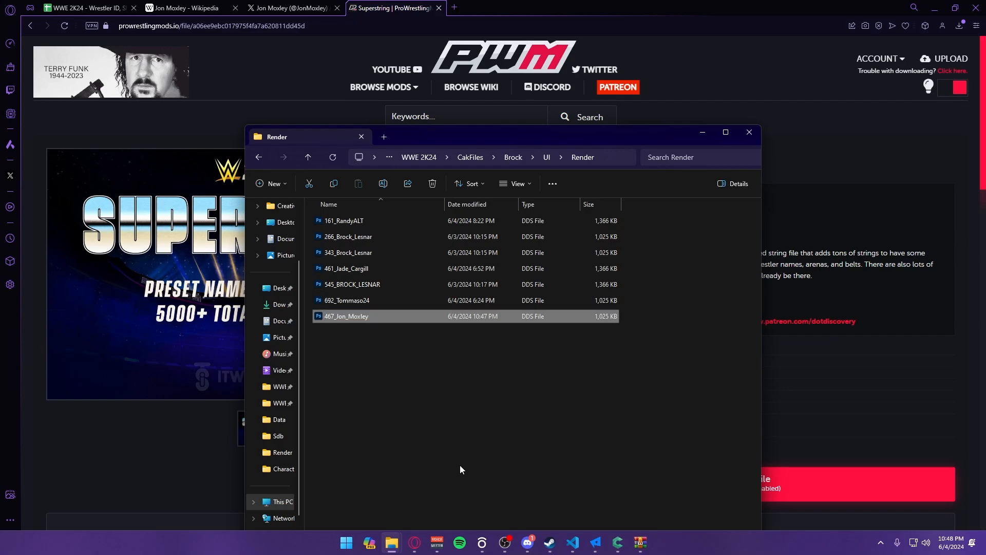
- Switch to Creation Suite and set the default render to 467_Jon_Moxley.dds from CakFiles\Brock\UI\Render
click(582, 549)
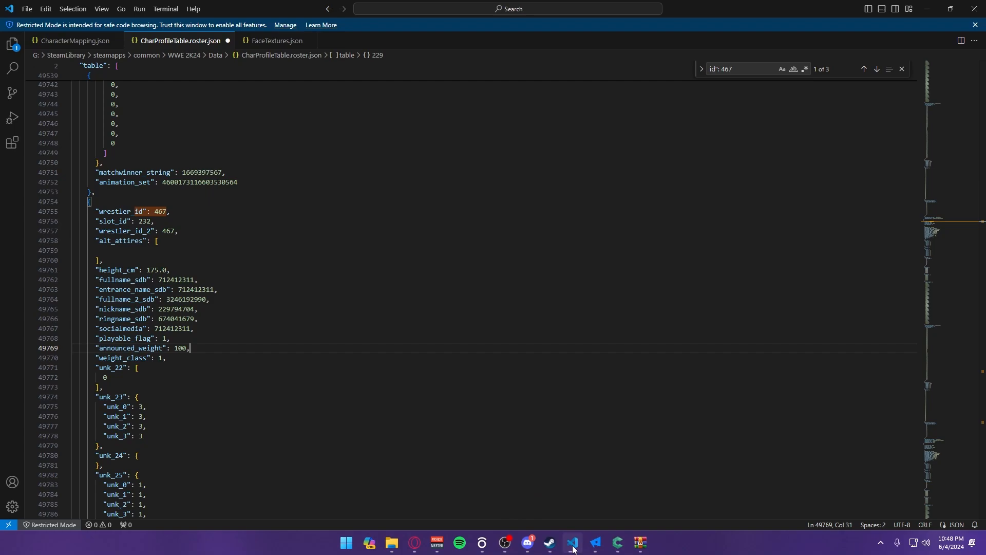
click(588, 547)
mouse_move(594, 543)
click(624, 432)
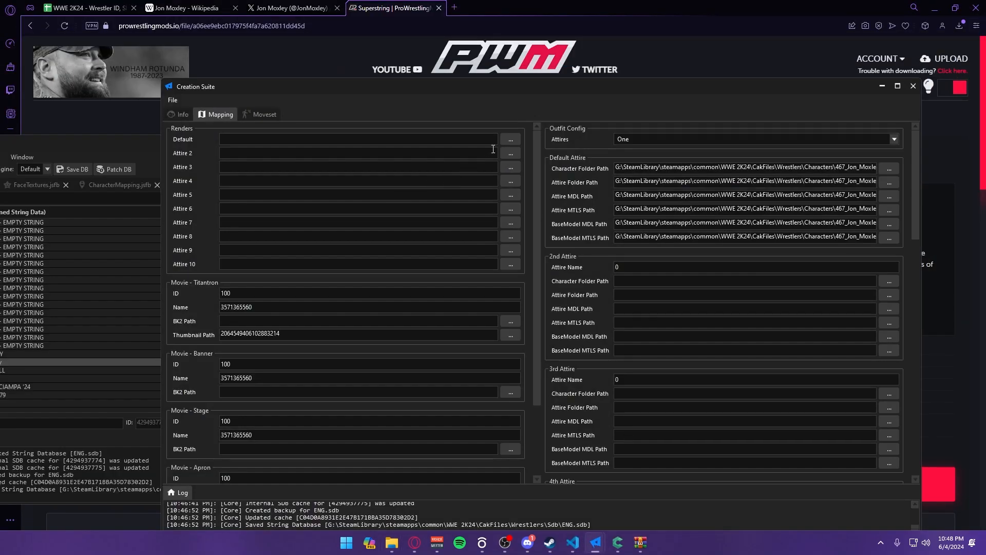
click(511, 140)
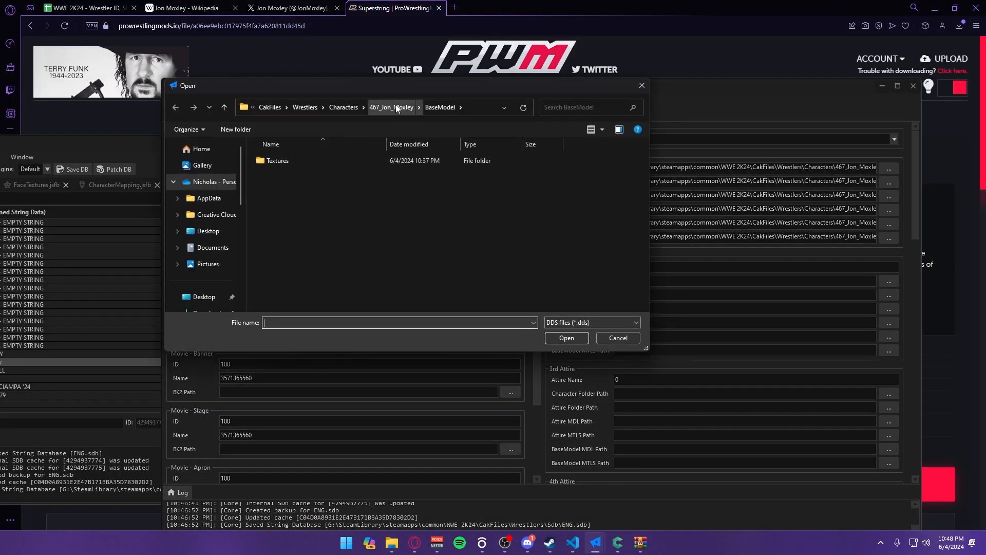
click(306, 107)
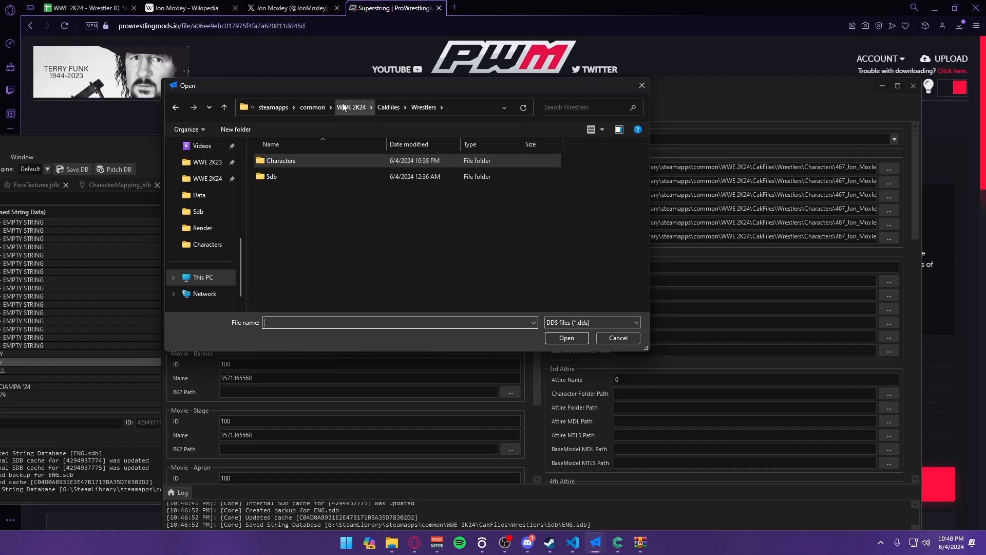
click(339, 107)
double_click(318, 160)
double_click(288, 174)
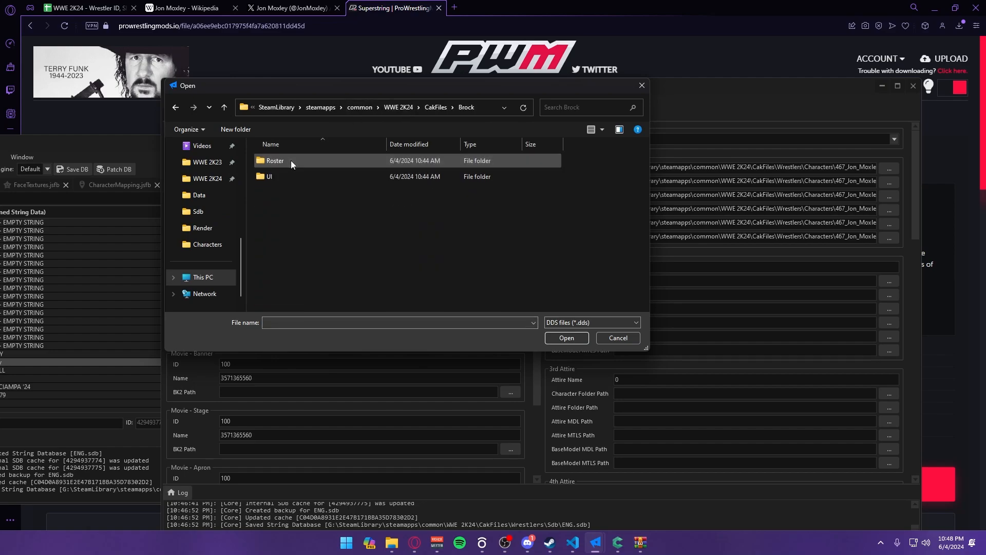
double_click(290, 160)
double_click(299, 160)
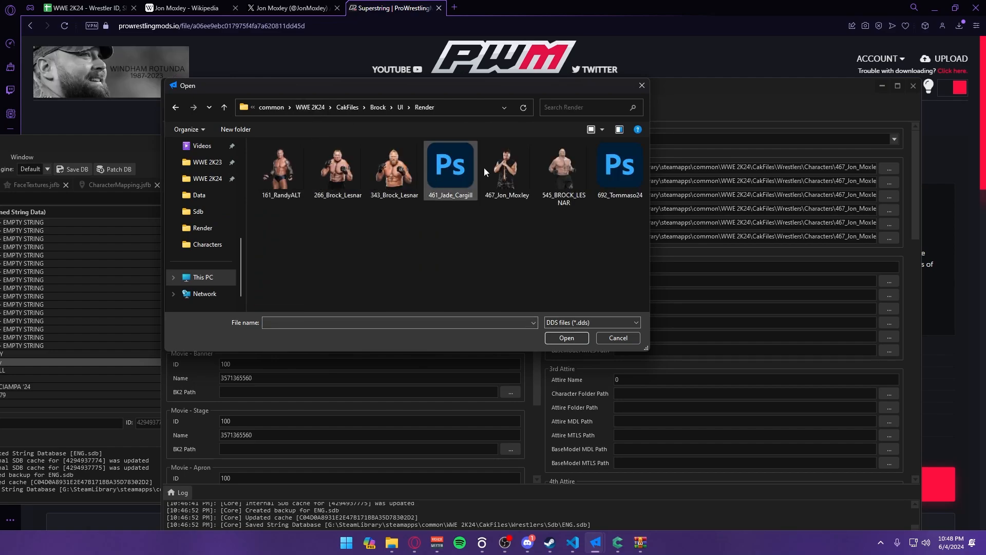
click(515, 171)
double_click(516, 169)
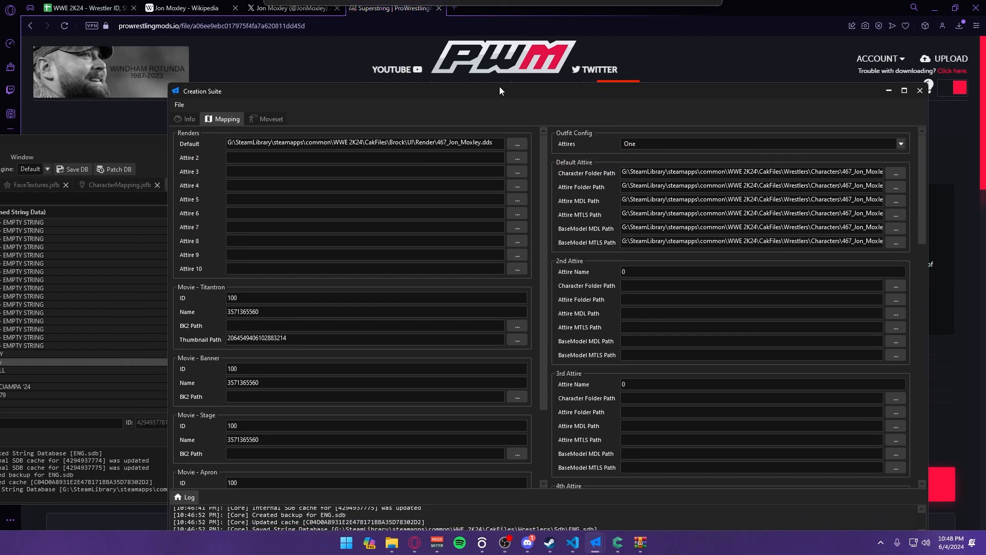
- Save the profile over Jon_Moxley__Moveset.json in Downloads, and minimize Creation Suite
scroll(584, 356, down, 8)
scroll(289, 279, down, 3)
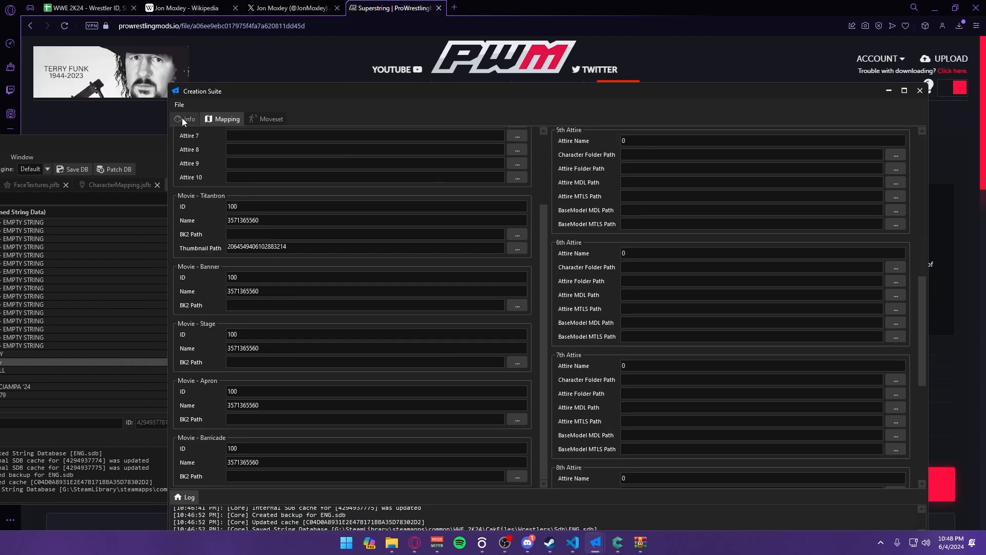
click(179, 105)
click(203, 141)
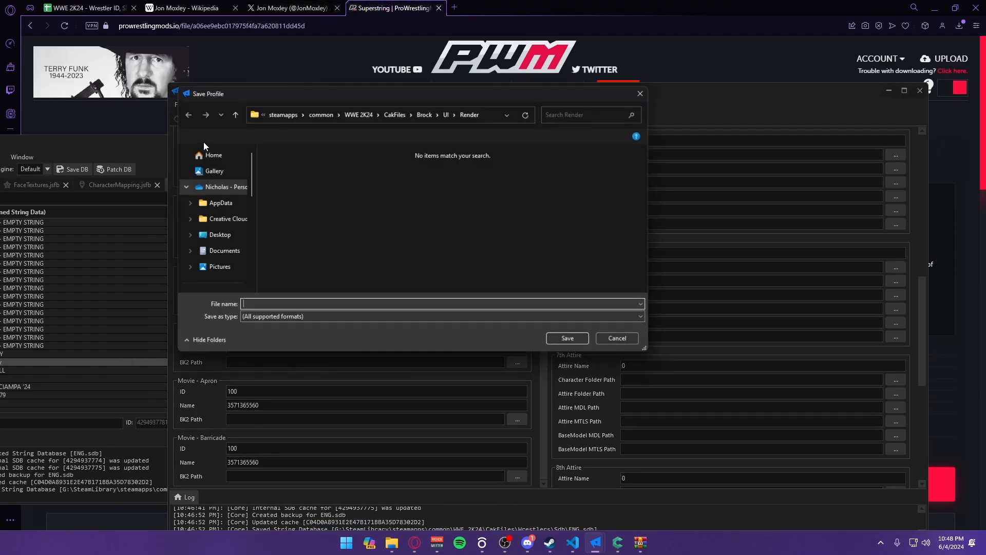
scroll(218, 242, down, 3)
click(215, 216)
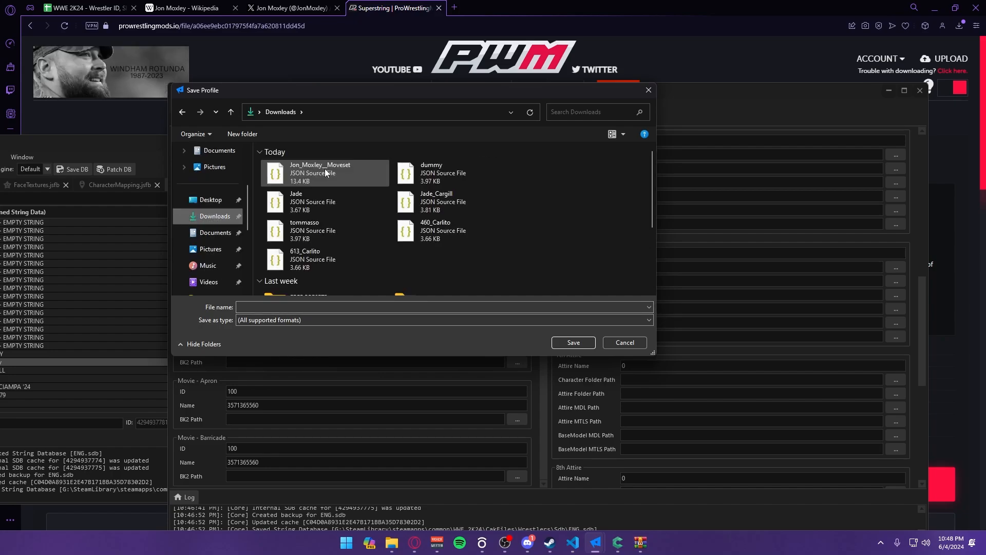
double_click(325, 173)
click(526, 306)
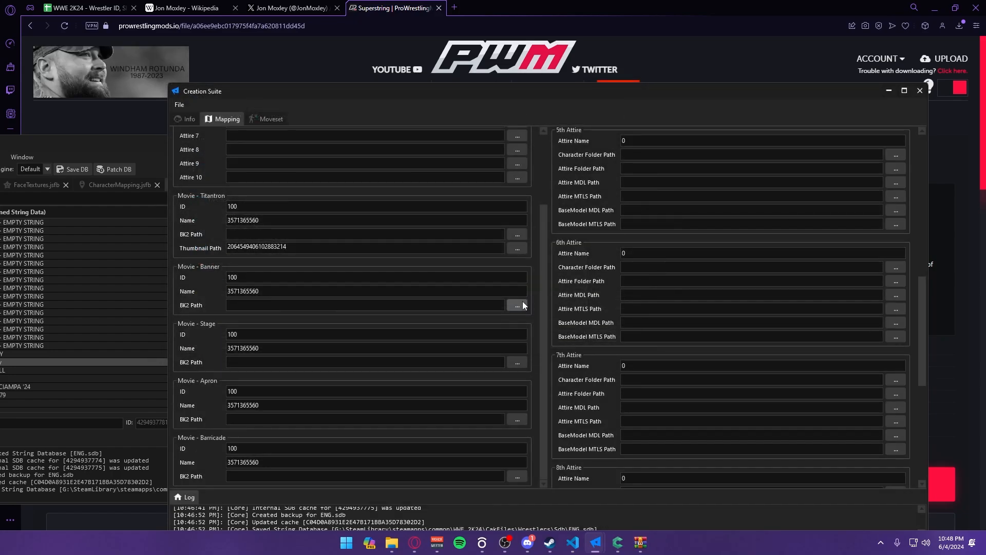
drag(531, 93, 539, 64)
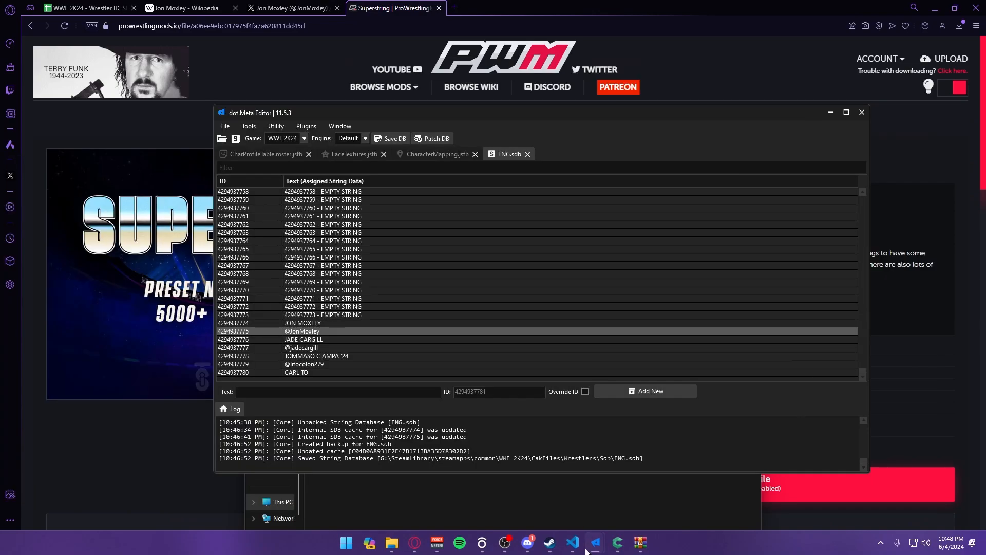
mouse_move(592, 541)
click(622, 498)
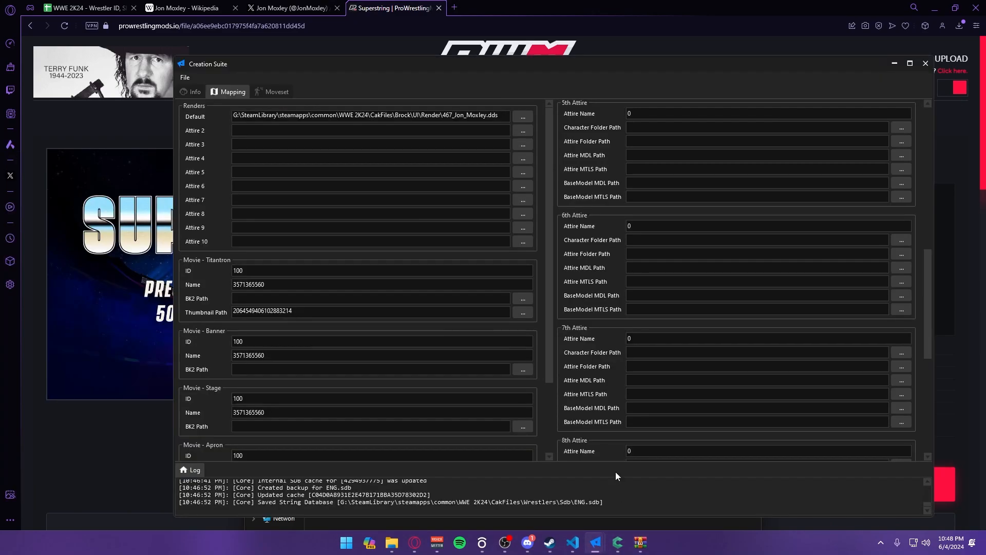
click(894, 63)
- Switch to Visual Studio Code and open Jon_Moxley__Moveset.json from Downloads side by side with CharProfileTable.roster.json
click(573, 542)
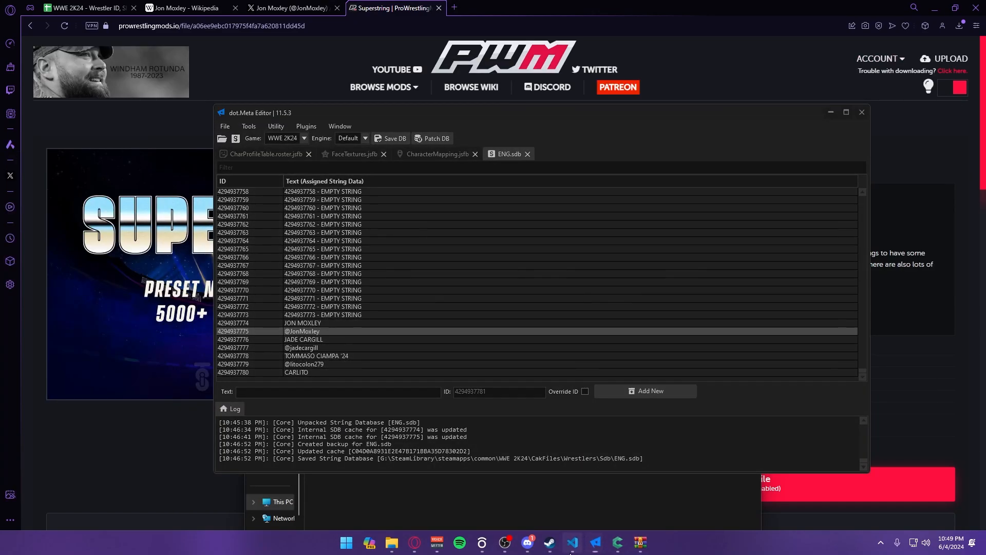
click(27, 9)
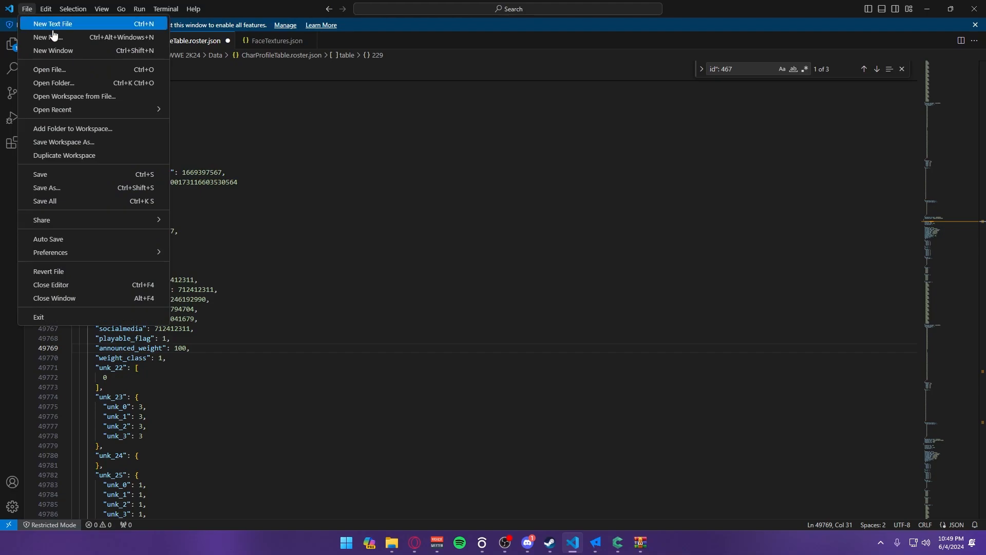
click(78, 70)
scroll(44, 170, down, 2)
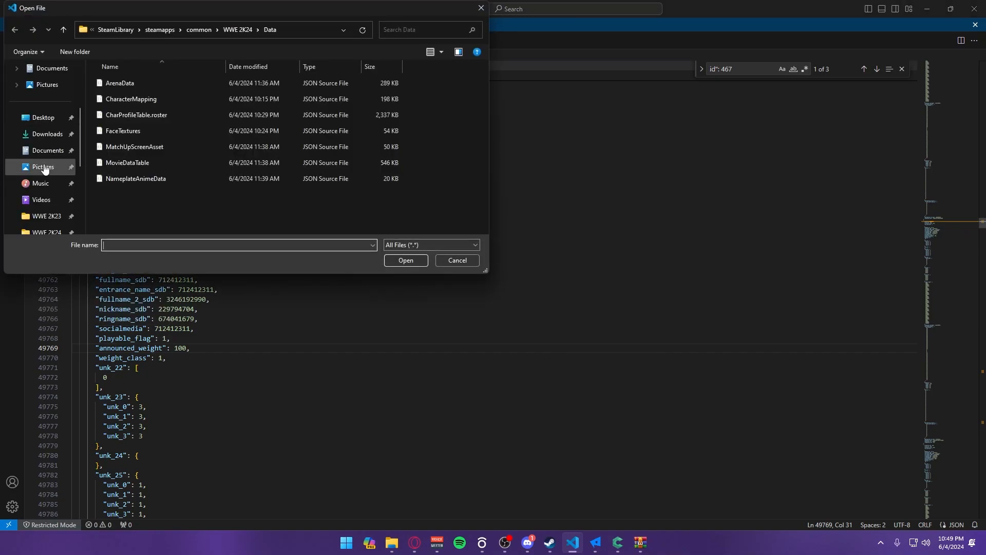
click(45, 134)
click(128, 86)
double_click(128, 86)
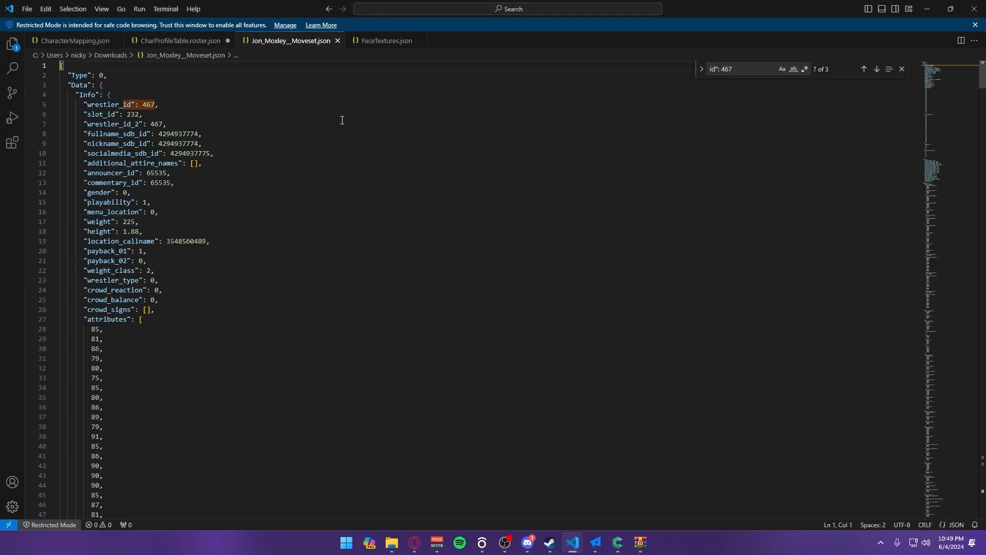
drag(322, 47, 704, 195)
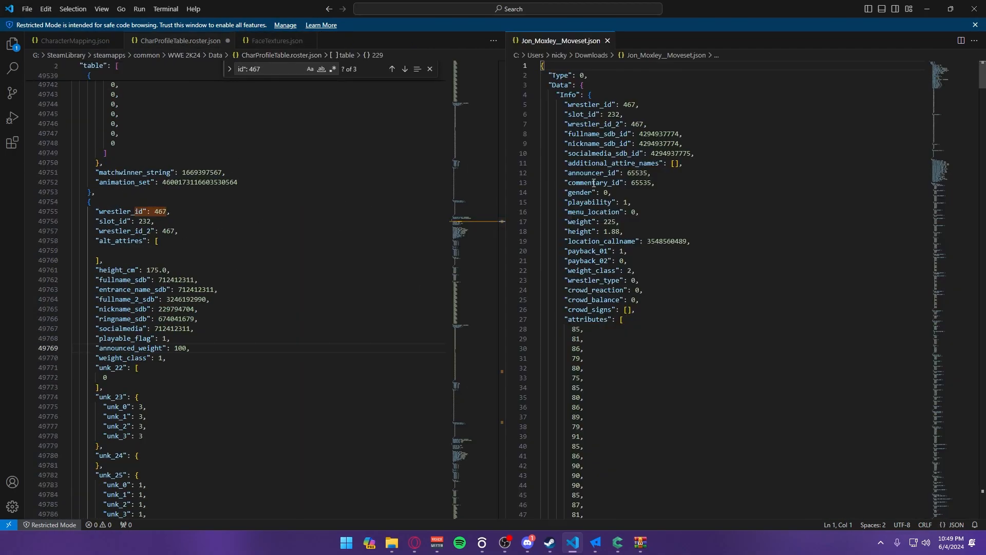
double_click(660, 131)
key(ctrl+c)
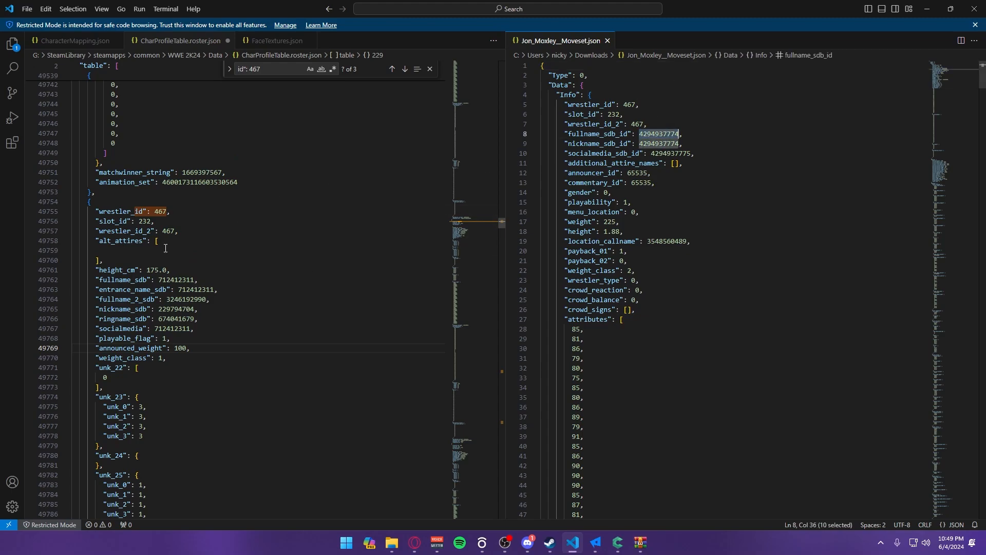
double_click(170, 282)
key(ctrl+v)
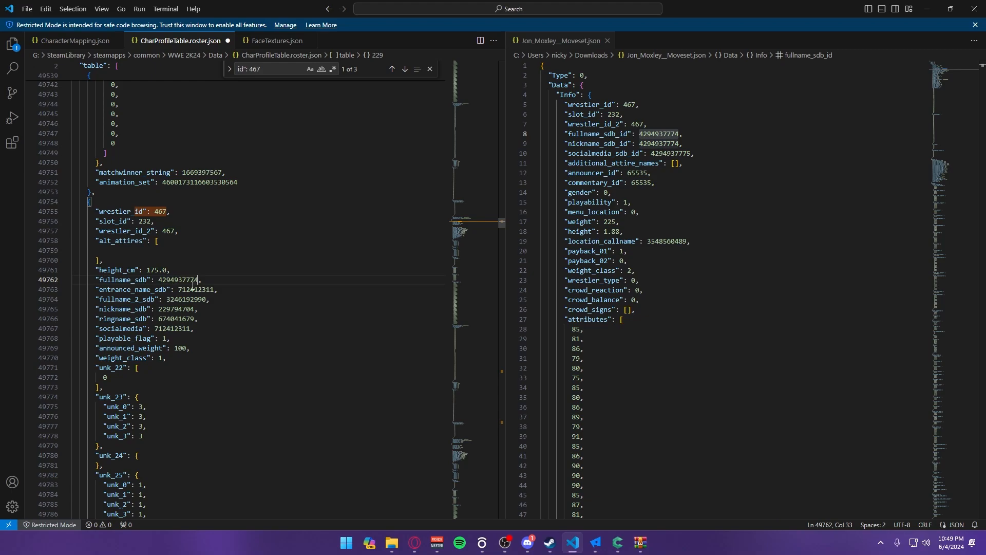
double_click(199, 292)
key(ctrl+v)
double_click(188, 300)
key(ctrl+v)
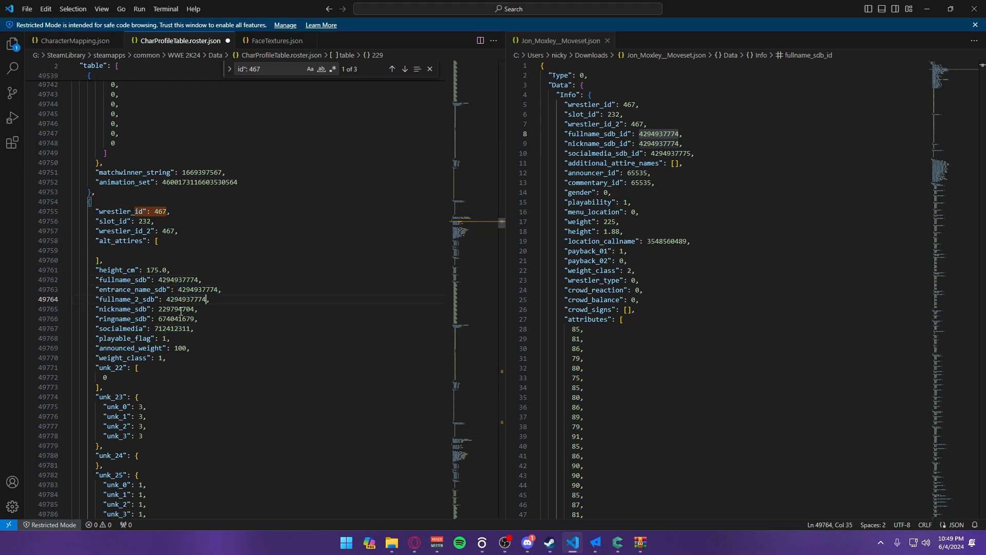
double_click(180, 311)
key(ctrl+v)
double_click(177, 319)
key(ctrl+v)
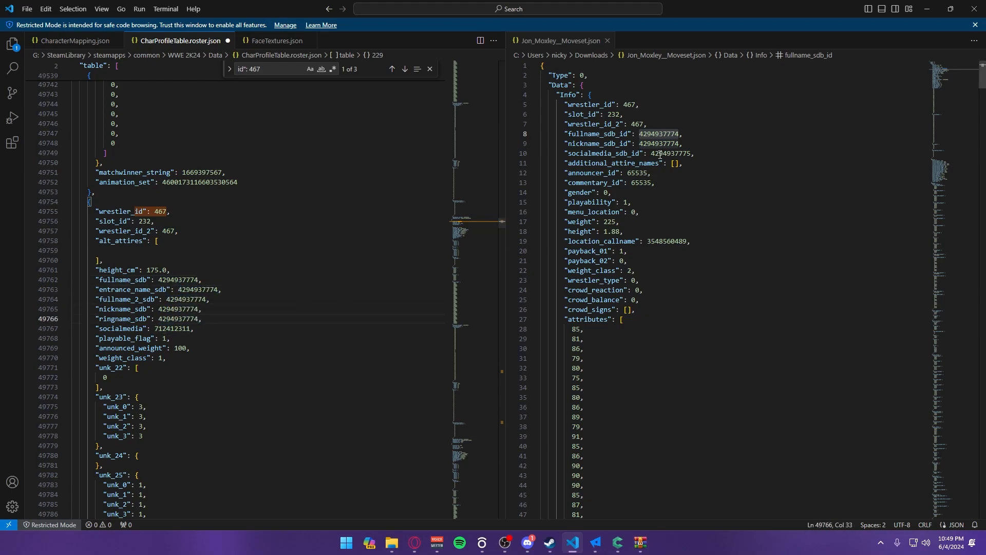
double_click(660, 153)
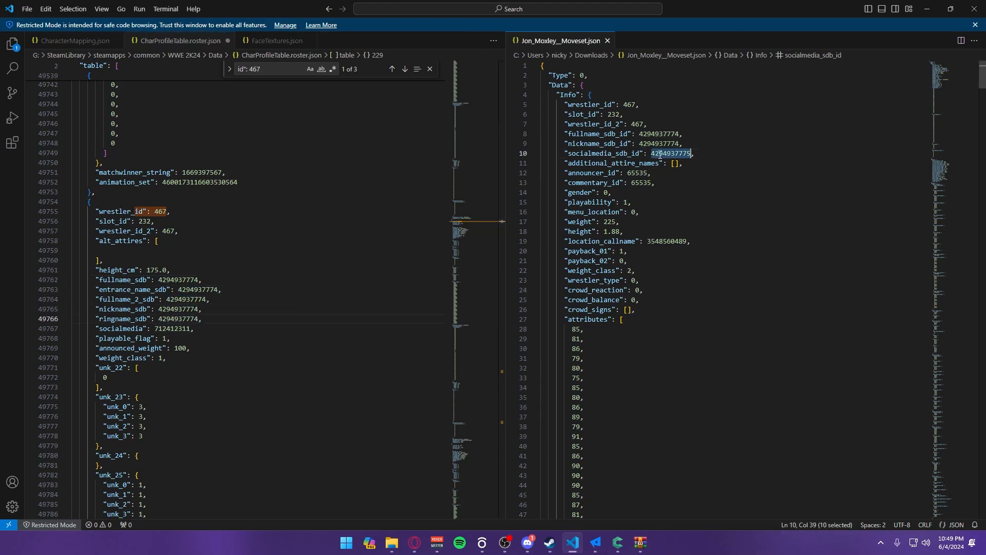
double_click(174, 329)
key(ctrl+v)
double_click(659, 133)
key(ctrl+c)
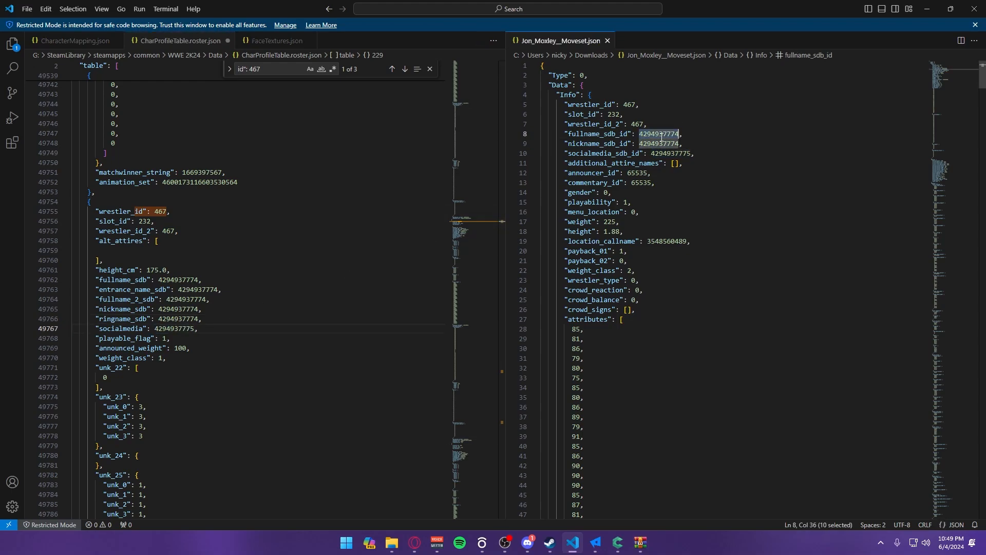
scroll(445, 192, down, 12)
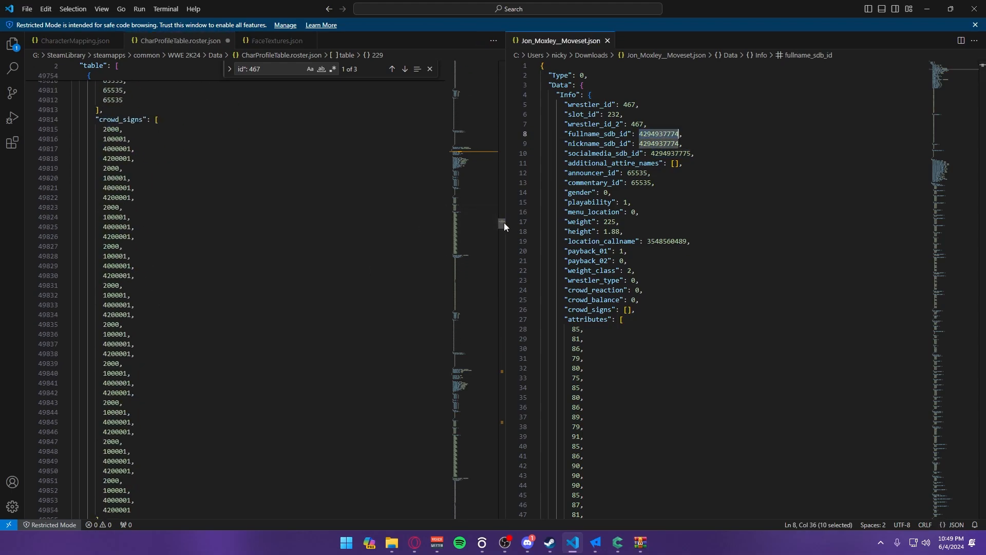
drag(504, 222, 505, 235)
scroll(176, 334, up, 14)
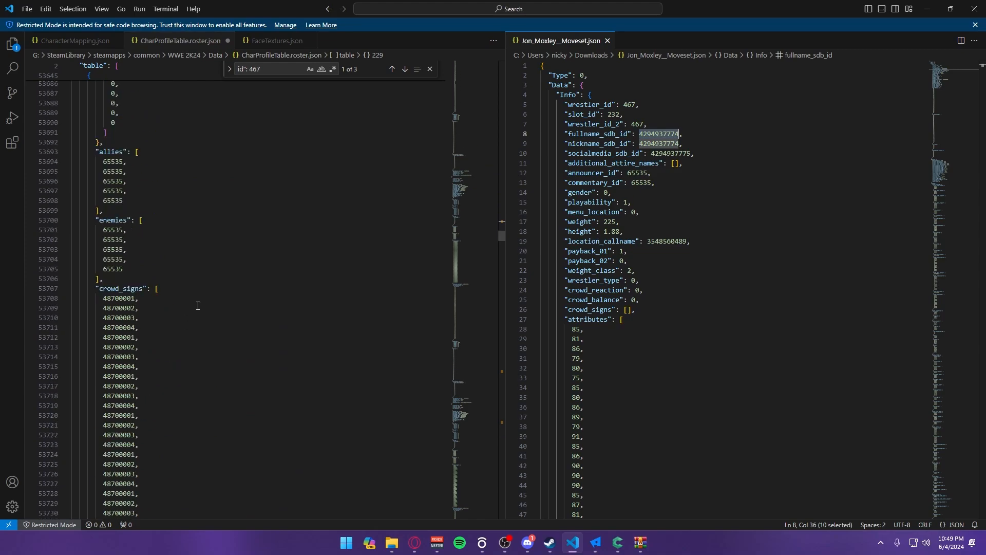
scroll(202, 311, up, 6)
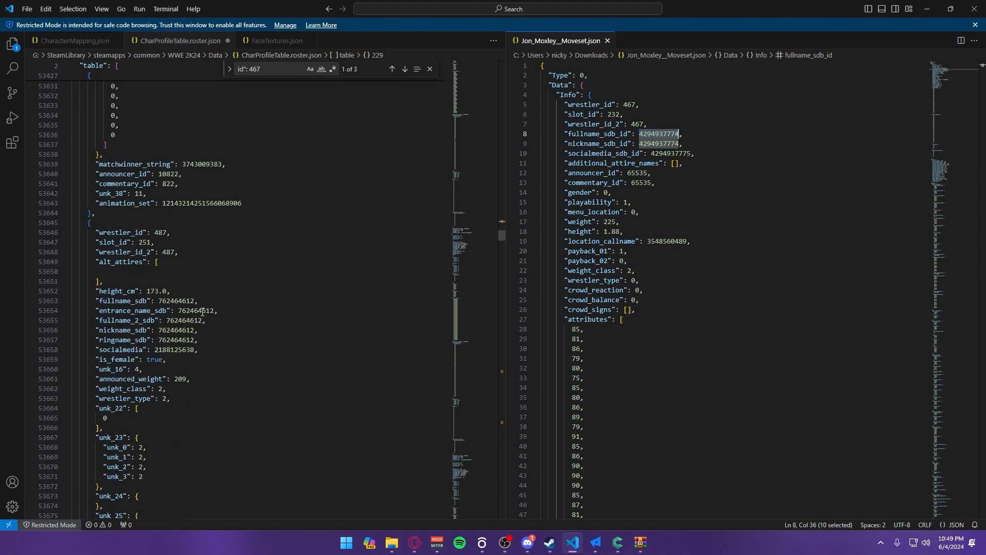
click(287, 67)
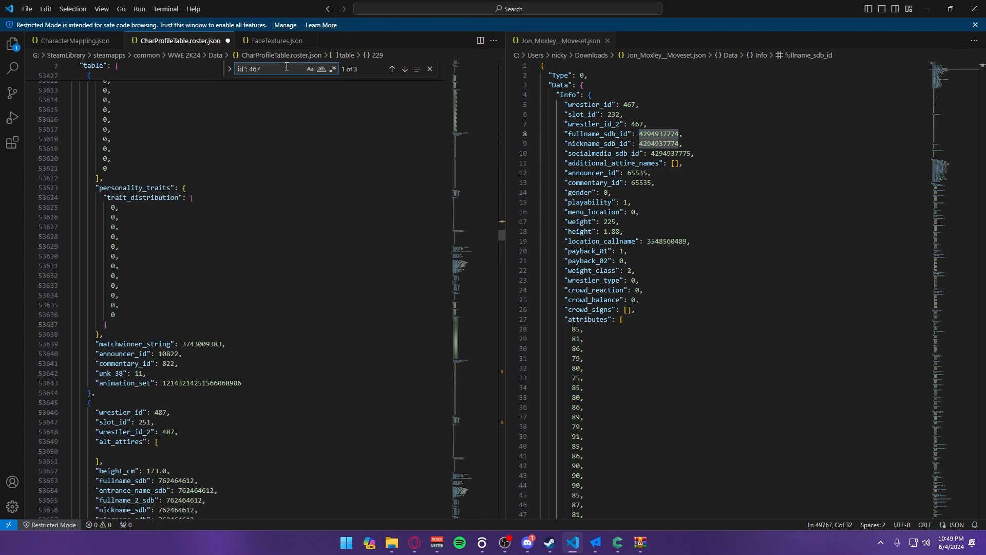
click(392, 69)
click(392, 69)
scroll(263, 281, down, 5)
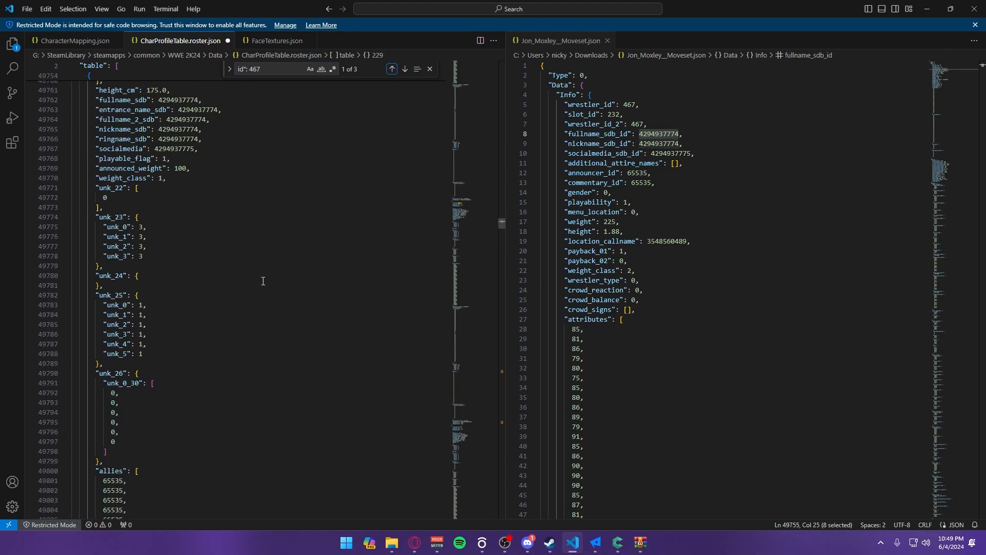
scroll(263, 281, down, 20)
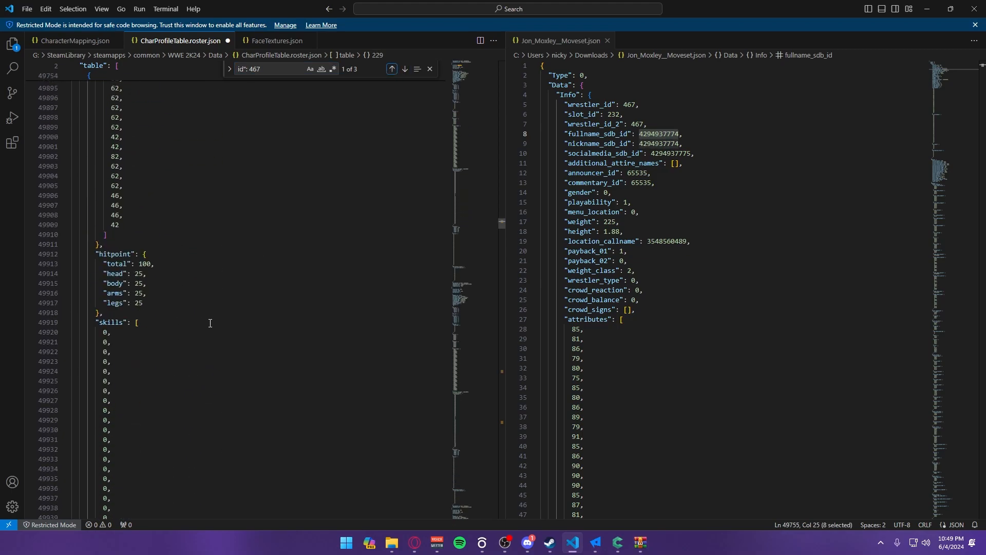
scroll(205, 324, down, 7)
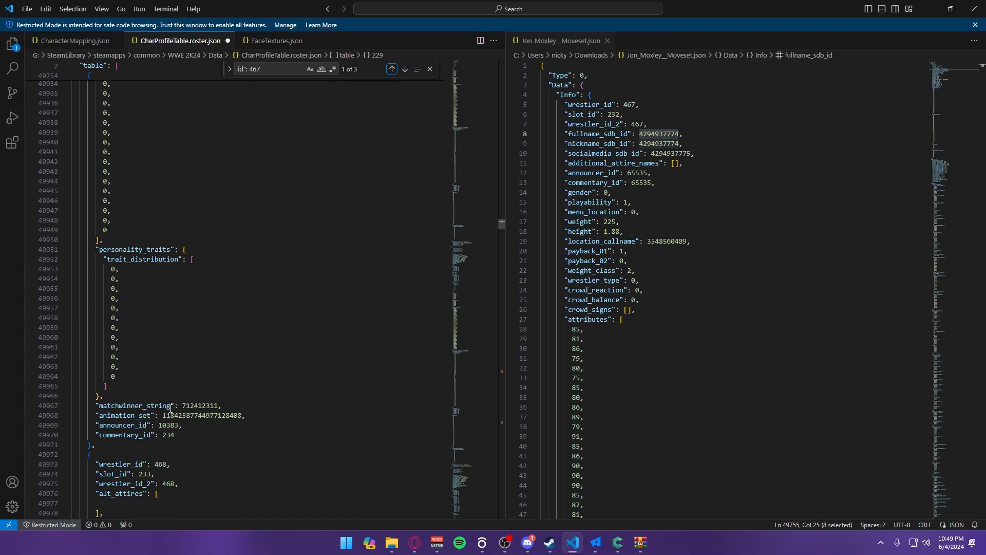
double_click(200, 405)
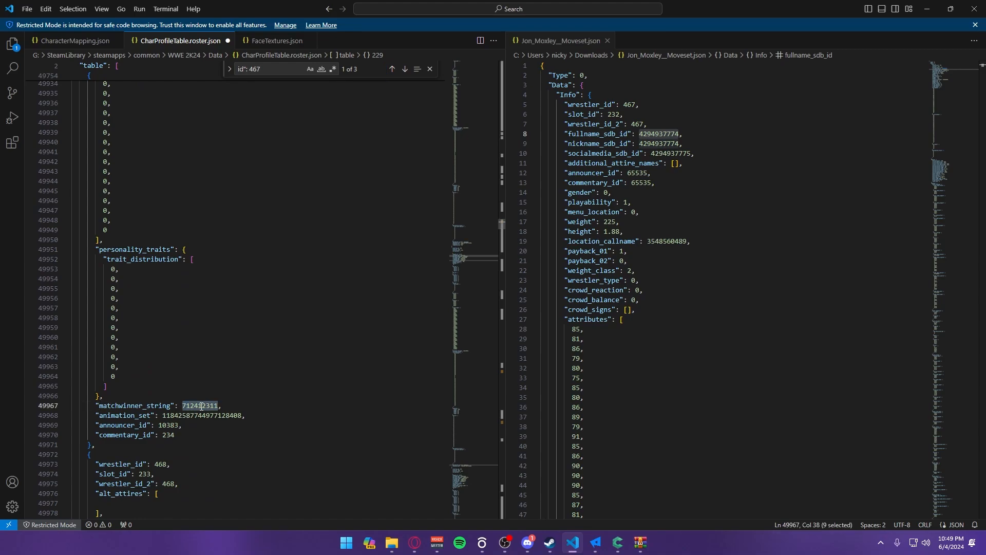
key(ctrl+v)
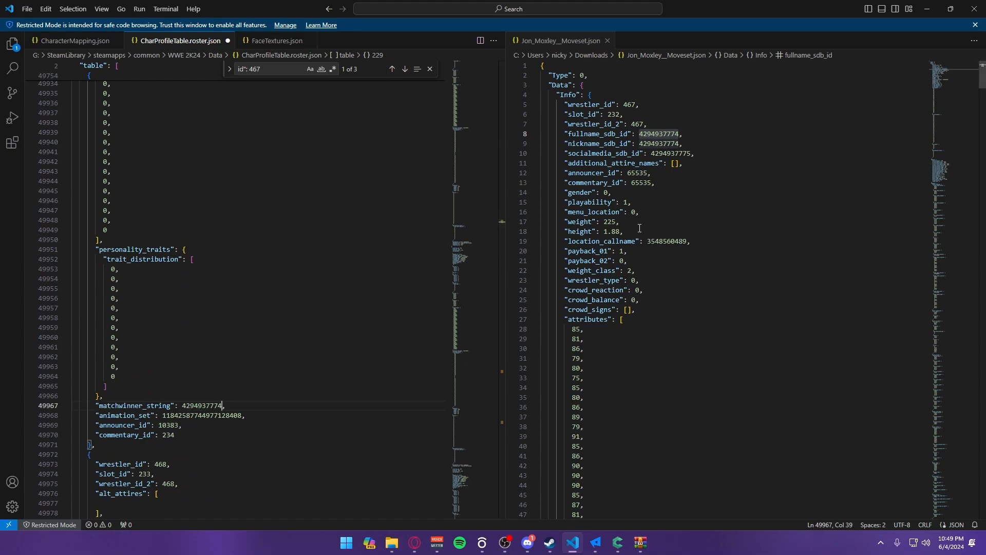
- Set the roster entry's announcer_id and commentary_id to the profile's commentary_id value, 65535
double_click(642, 183)
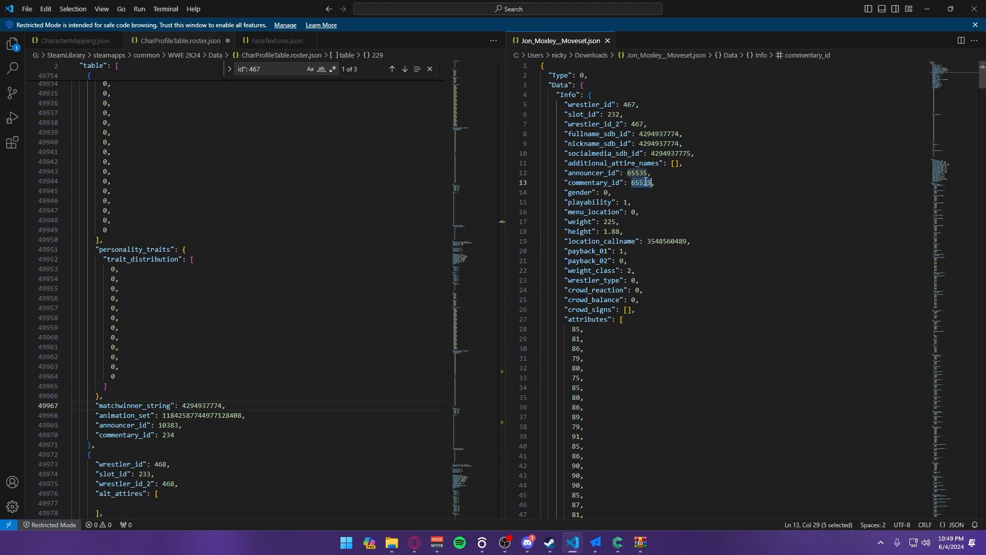
key(ctrl+c)
double_click(169, 426)
key(ctrl+v)
double_click(168, 435)
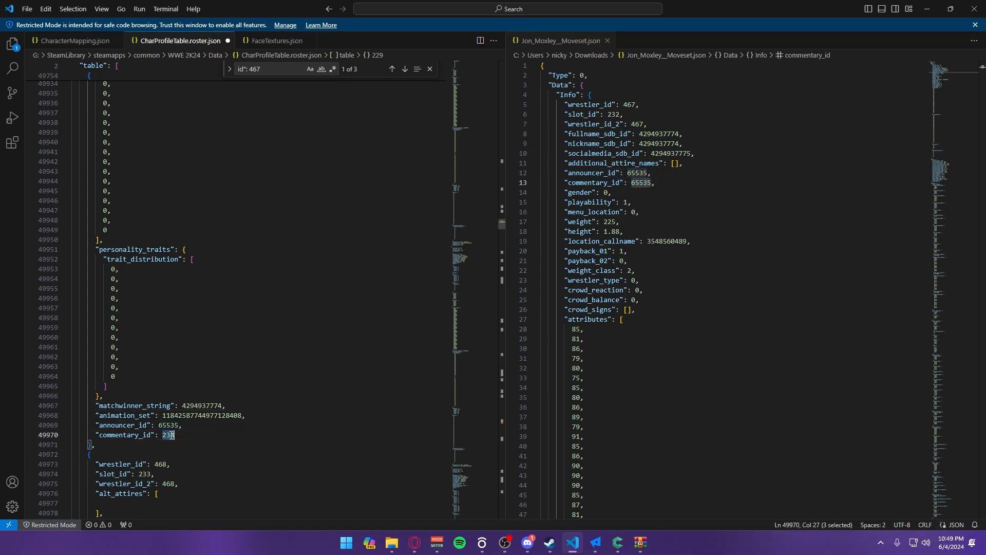
key(ctrl+v)
scroll(215, 454, up, 20)
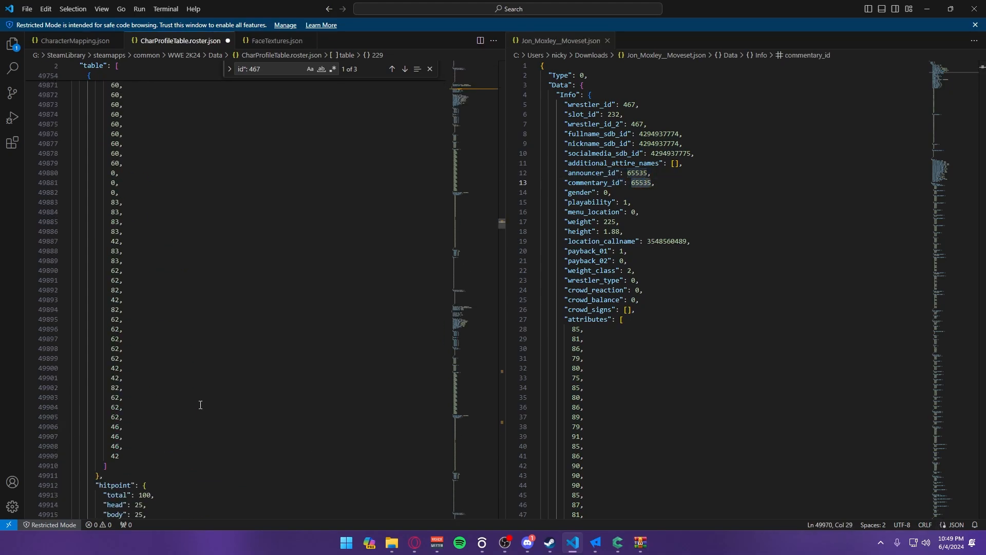
double_click(666, 241)
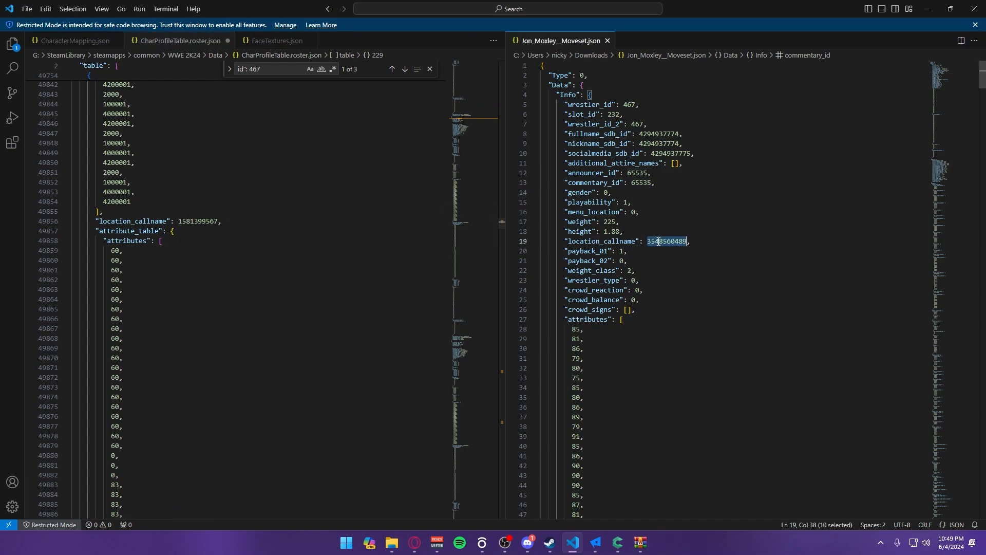
click(190, 221)
double_click(190, 222)
key(ctrl+v)
- Compare the profile's gender line with the fields around playable_flag in wrestler 467's roster entry
scroll(146, 319, up, 20)
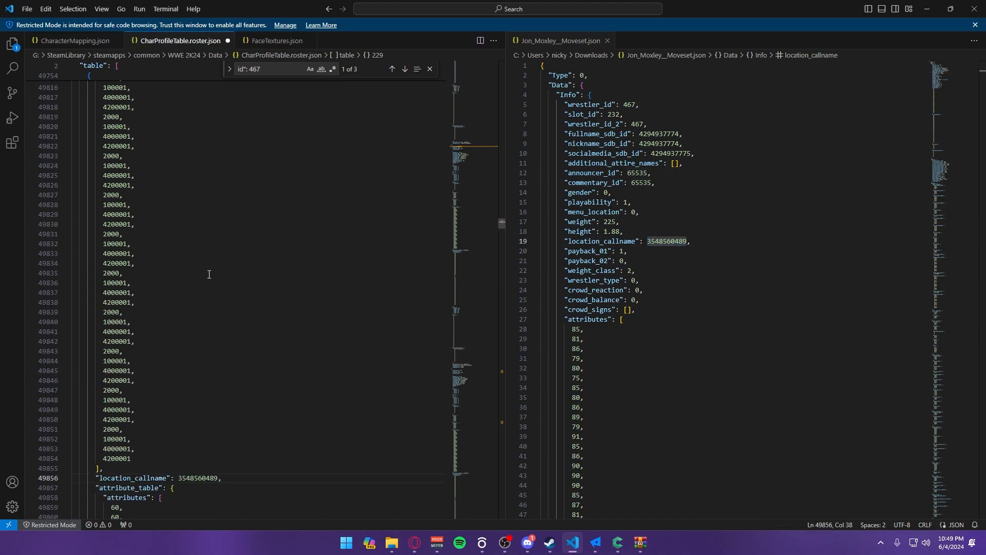
scroll(145, 308, up, 1)
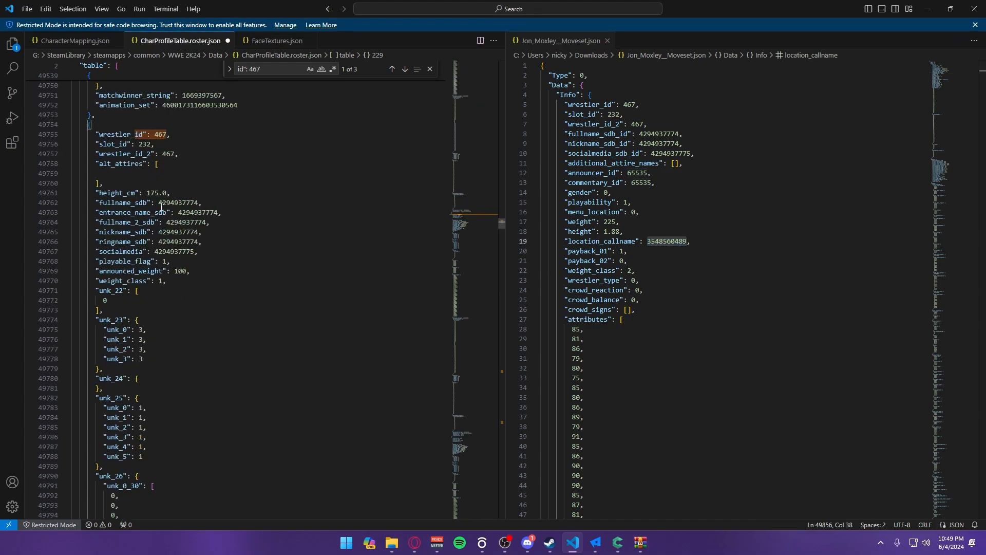
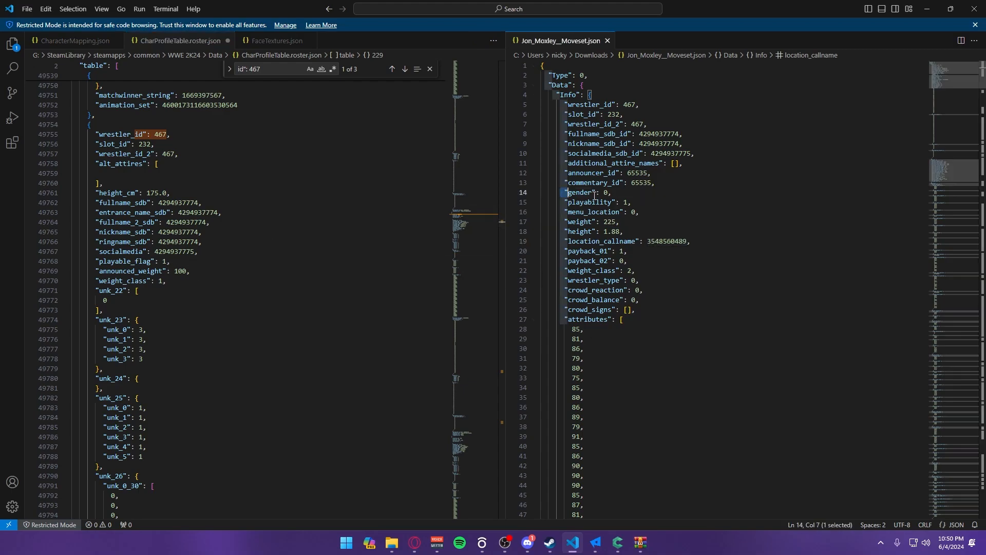
drag(629, 194, 520, 195)
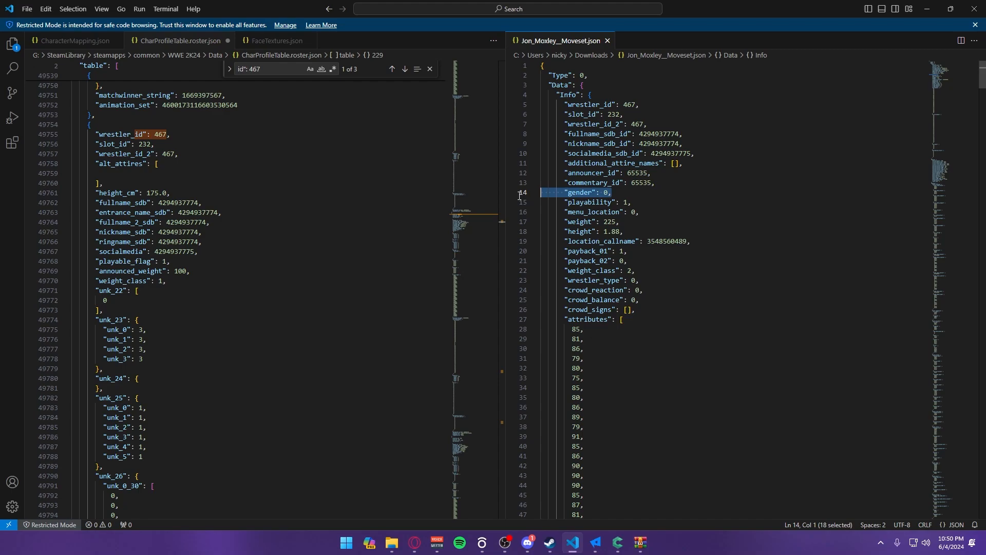
click(607, 193)
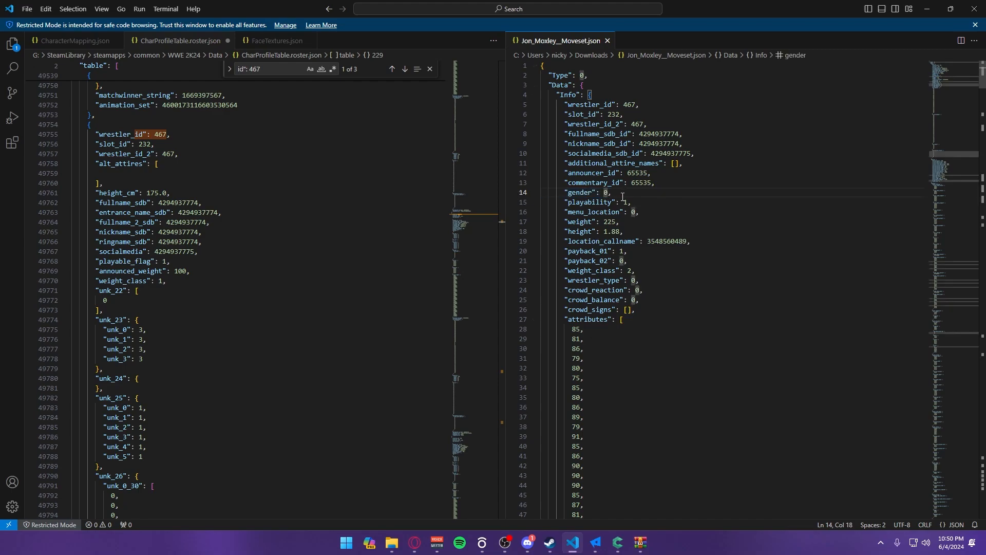
drag(622, 195, 503, 194)
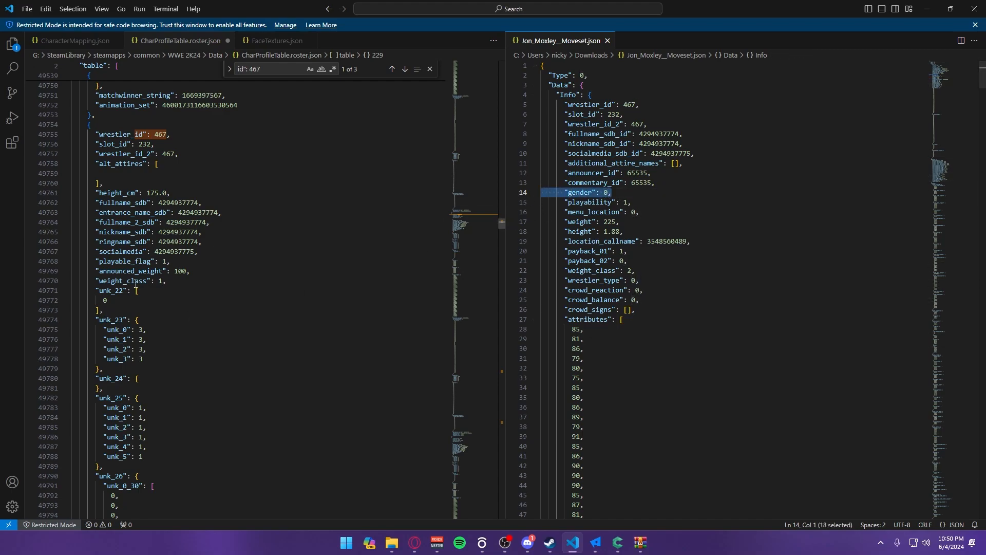
click(180, 266)
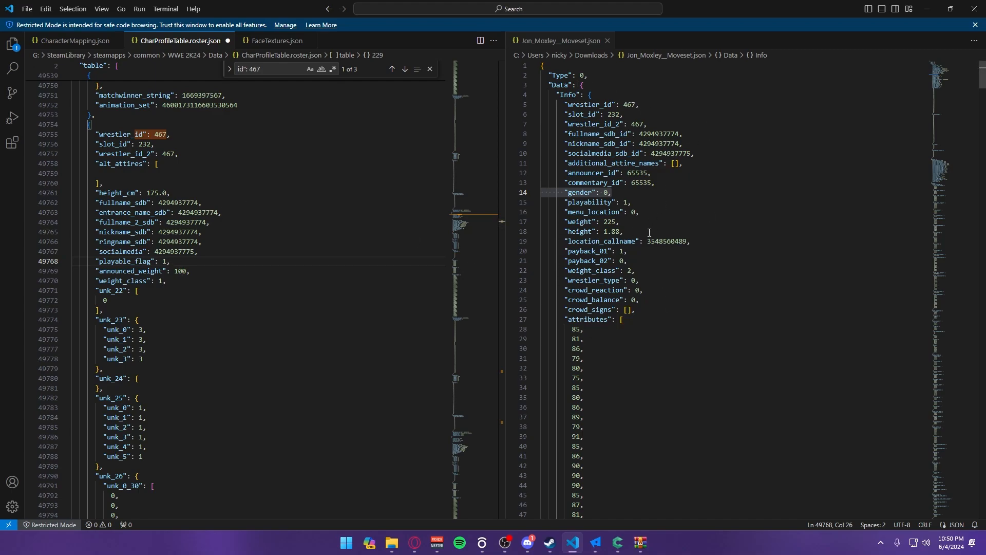
- Save the edited CharProfileTable.roster.json
scroll(644, 306, down, 15)
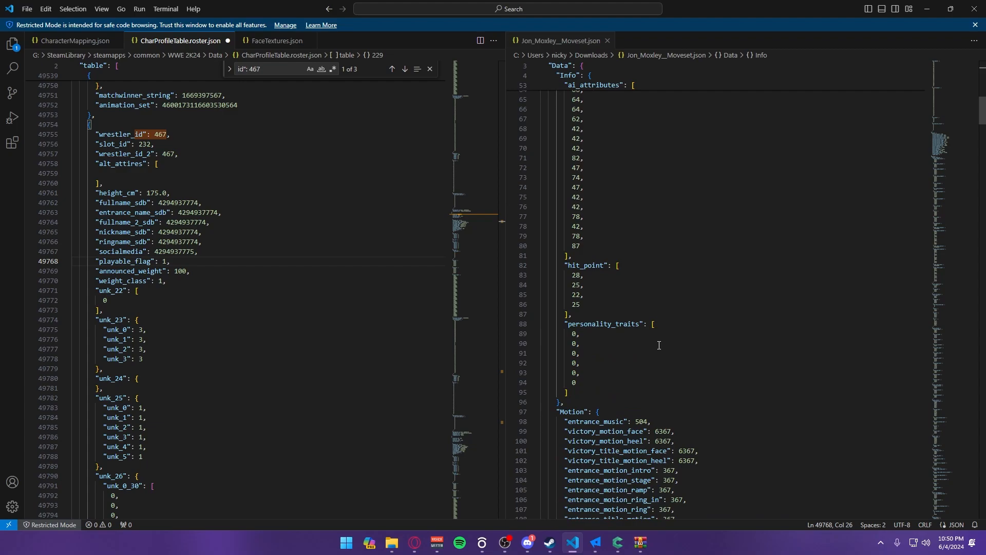
click(26, 10)
click(60, 175)
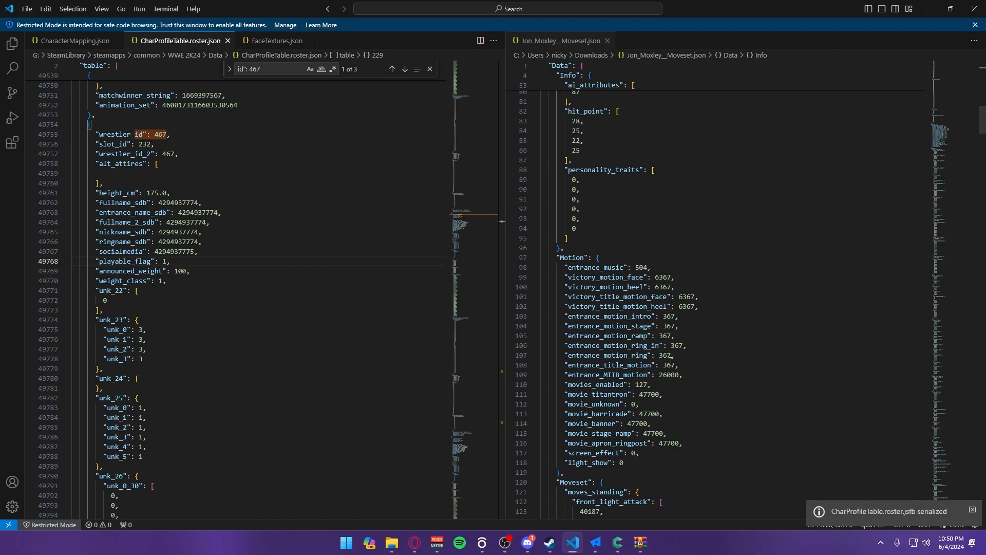
- Bring up CharacterMapping.json and locate the Generated CharacterMapping block for ID 467 in Jon_Moxley__Moveset.json
click(51, 42)
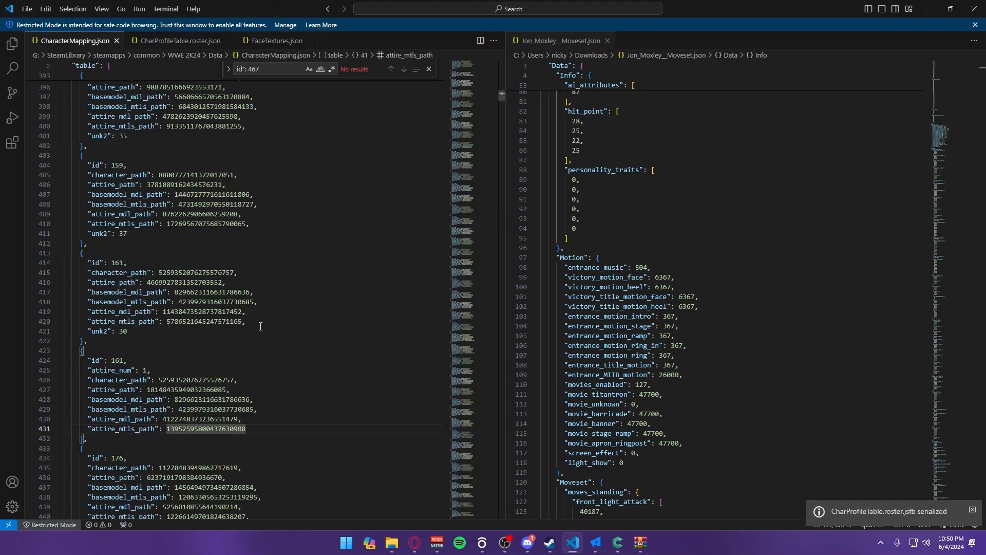
scroll(641, 421, down, 20)
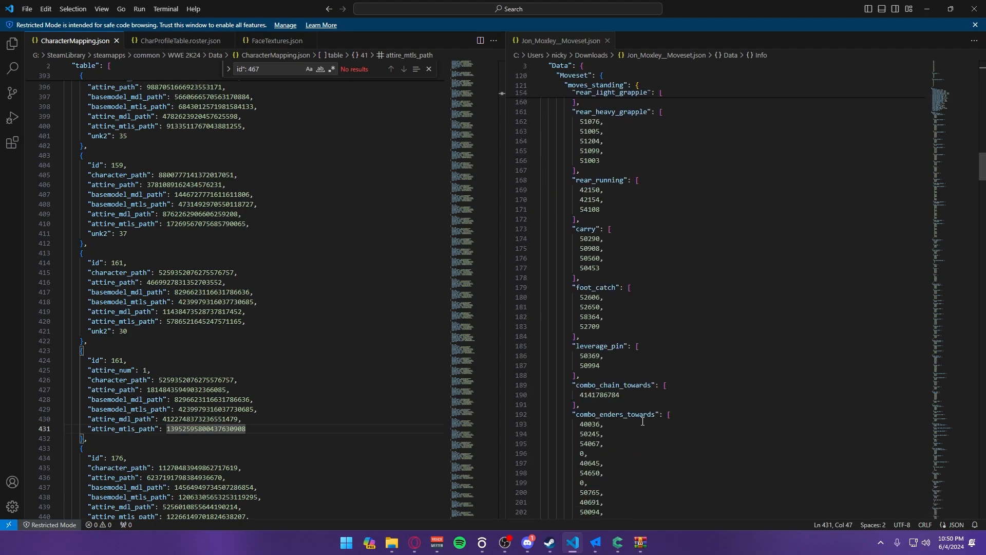
scroll(642, 421, down, 20)
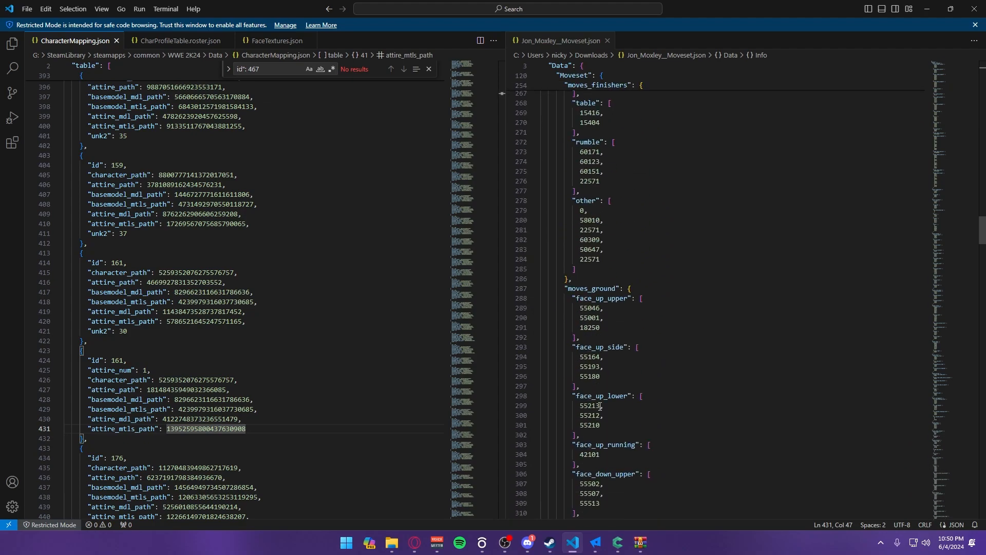
scroll(600, 406, down, 20)
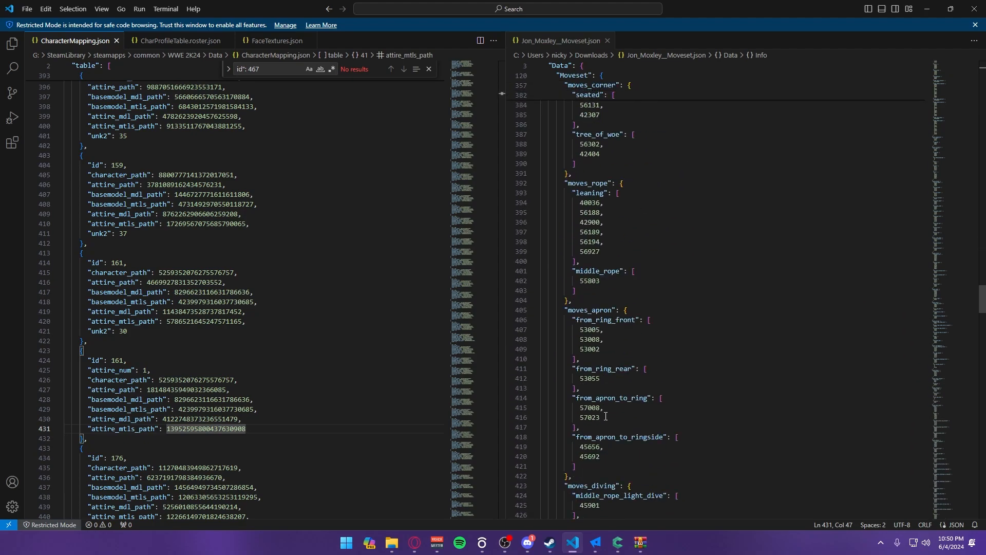
scroll(979, 314, down, 20)
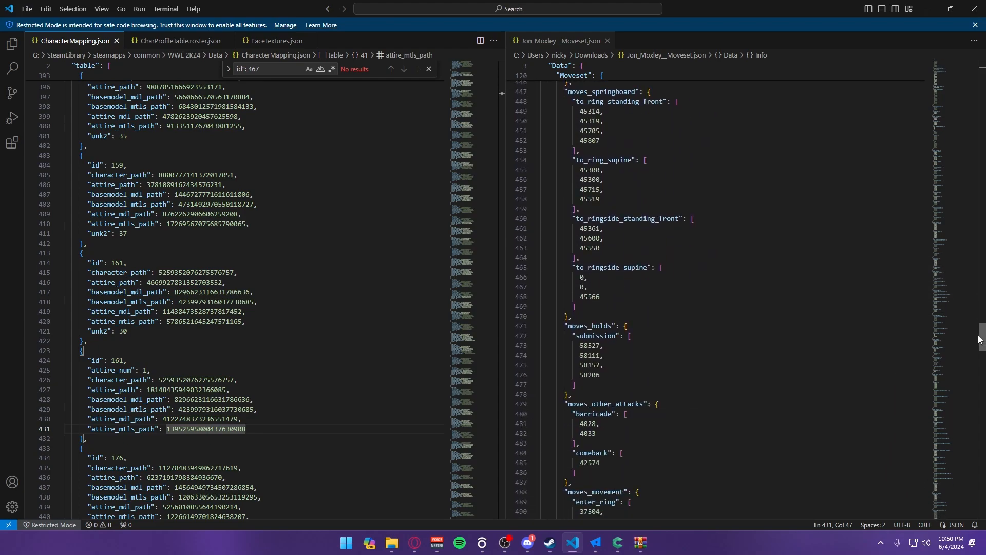
drag(980, 339, 977, 466)
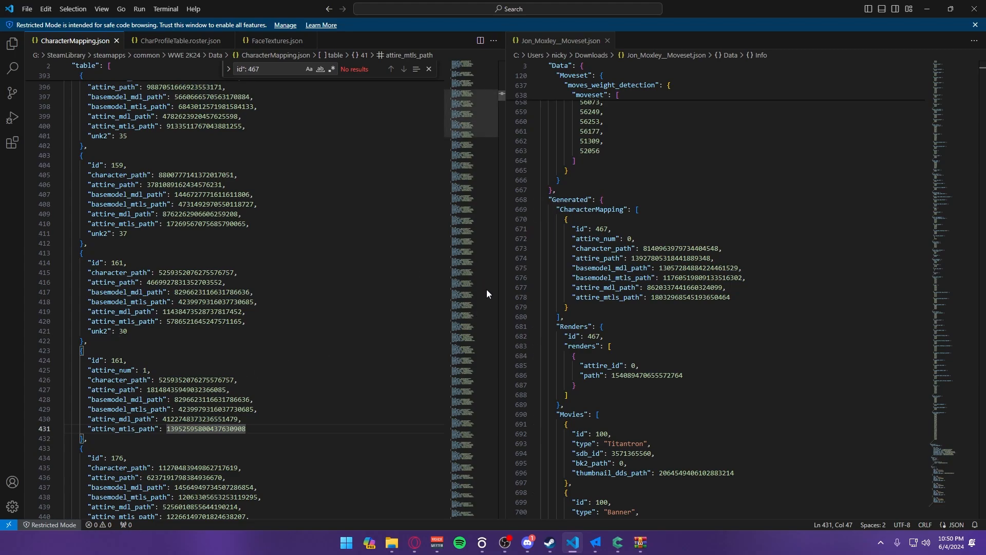
- Insert the profile's Generated CharacterMapping block for ID 467 into CharacterMapping.json between the entries for IDs 466 and 469, ending it with a comma
drag(503, 98, 506, 150)
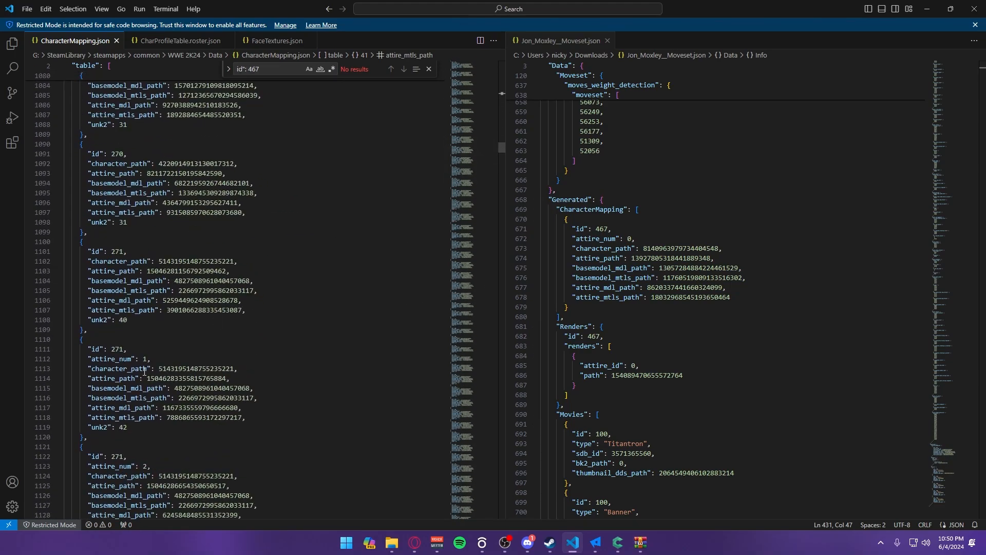
scroll(470, 175, down, 20)
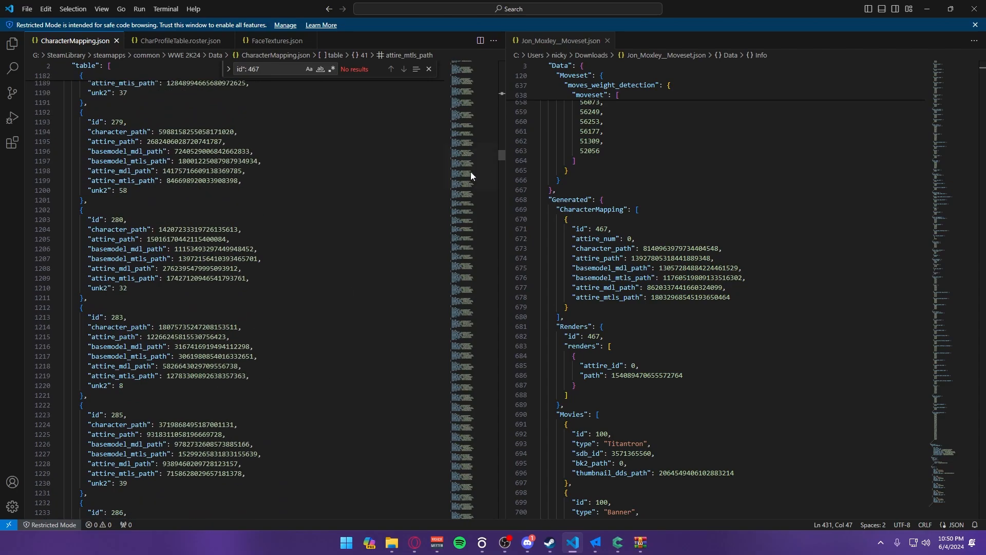
drag(502, 154, 505, 195)
scroll(234, 365, down, 12)
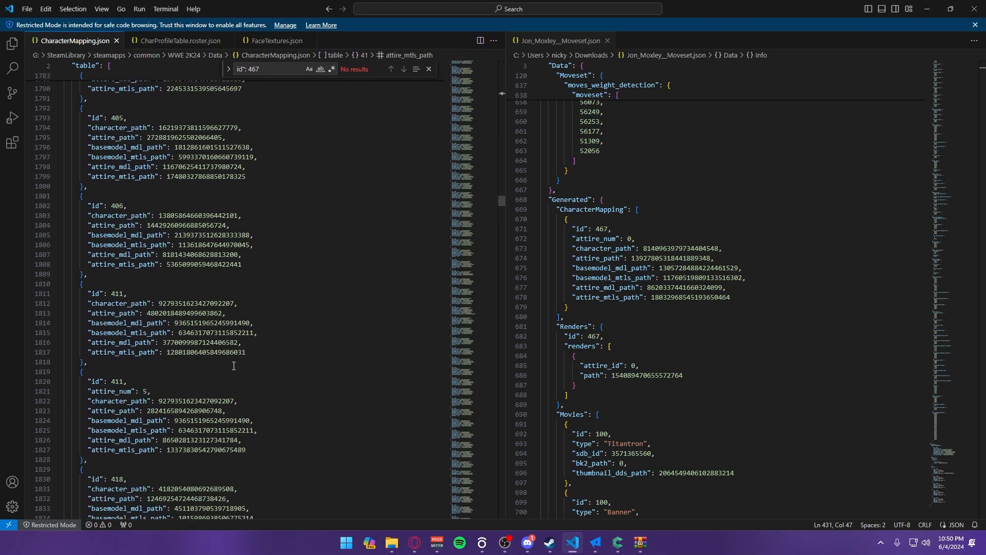
scroll(84, 355, down, 20)
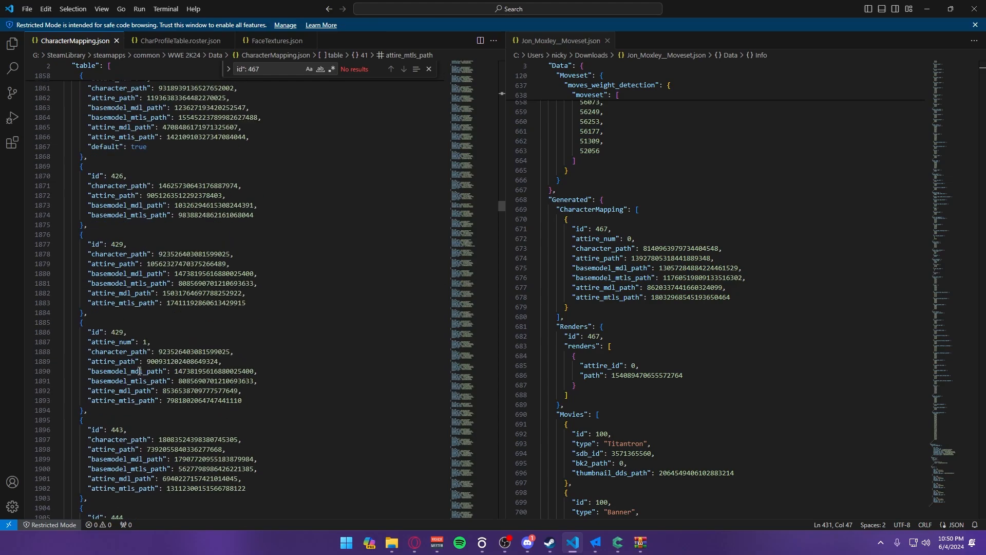
scroll(127, 369, down, 20)
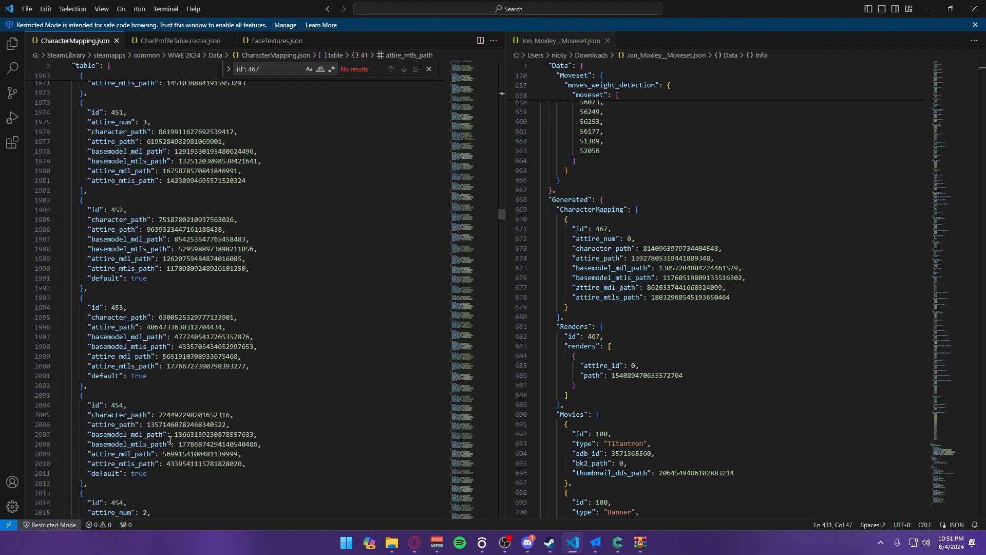
scroll(170, 440, down, 10)
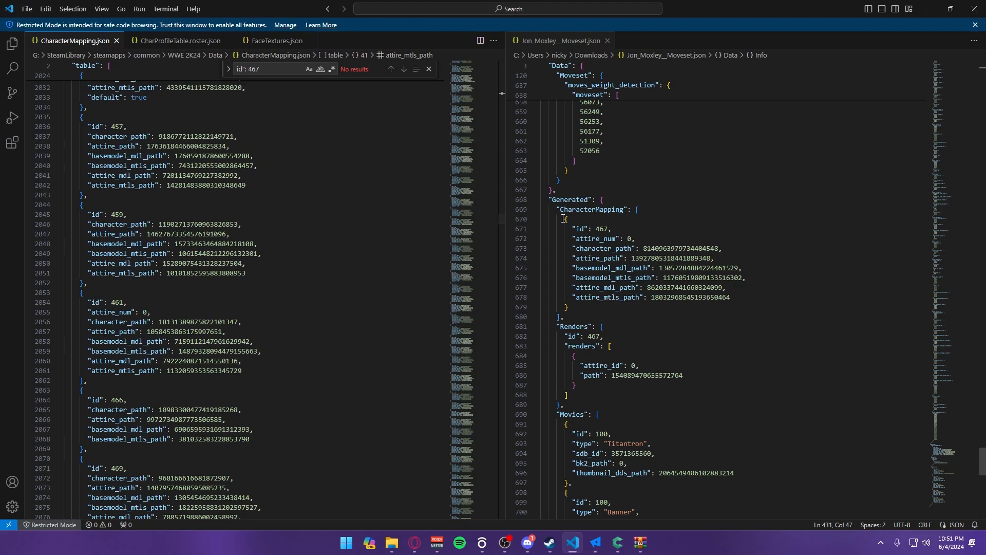
drag(563, 219, 605, 303)
key(ctrl+c)
click(95, 450)
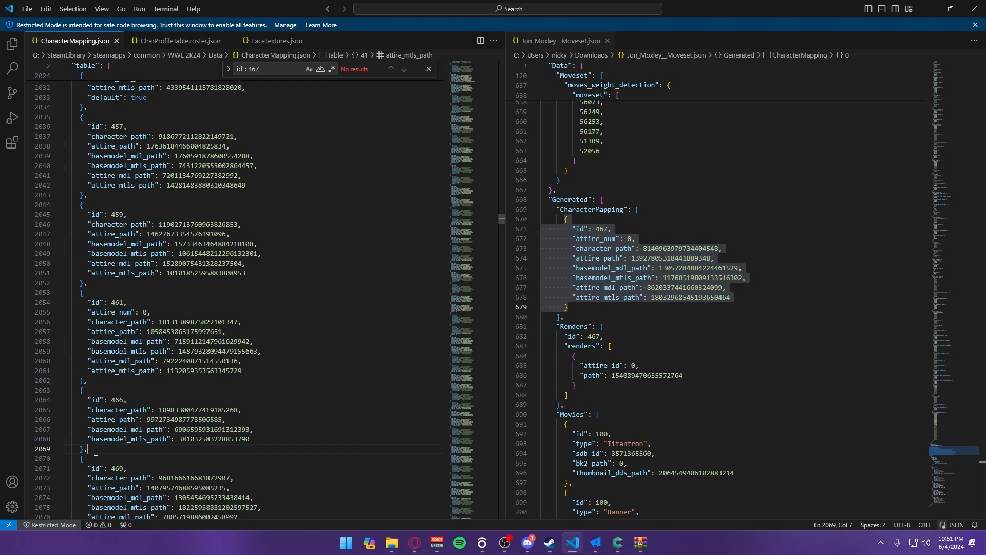
key(Return)
key(ctrl+v)
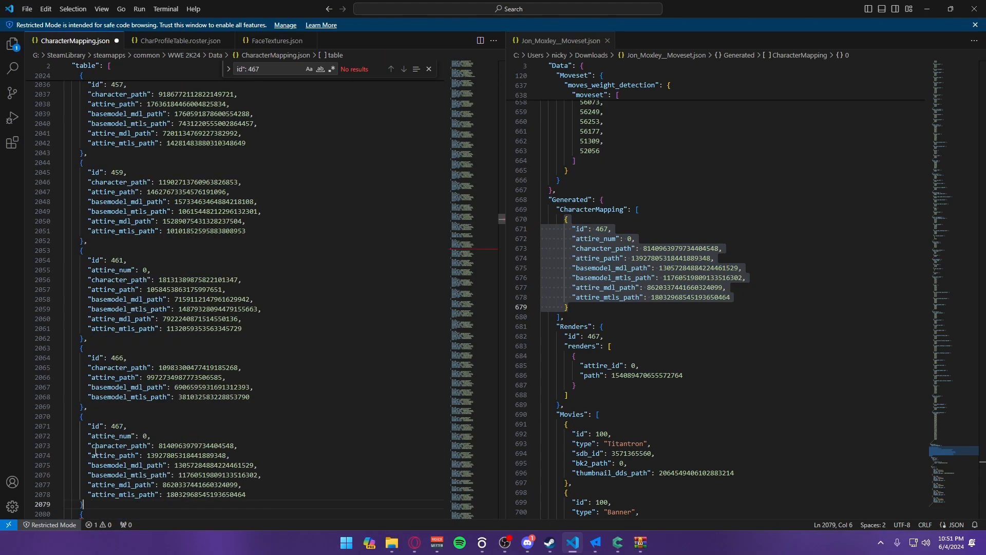
scroll(95, 462, down, 1)
text(,)
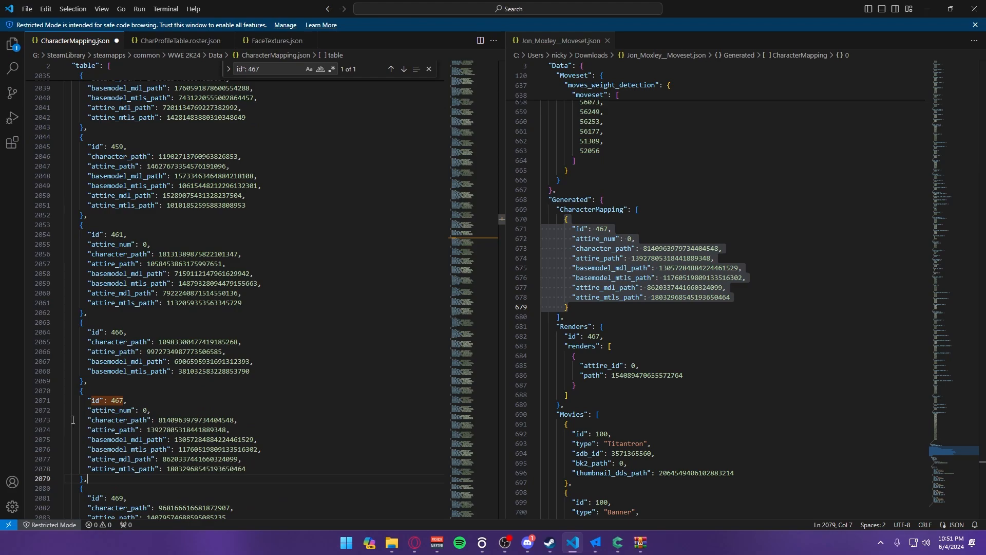
- Save CharacterMapping.json with the new ID 467 entry
double_click(186, 439)
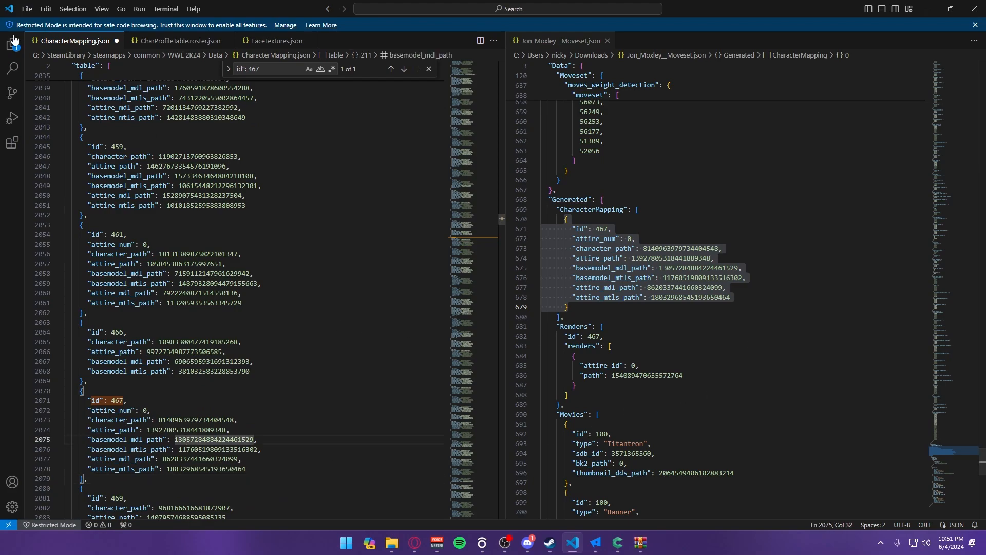
click(25, 10)
click(46, 172)
- In FaceTextures.json, duplicate the ID 461 renders entry directly below itself and set the copy's id to 467
click(267, 47)
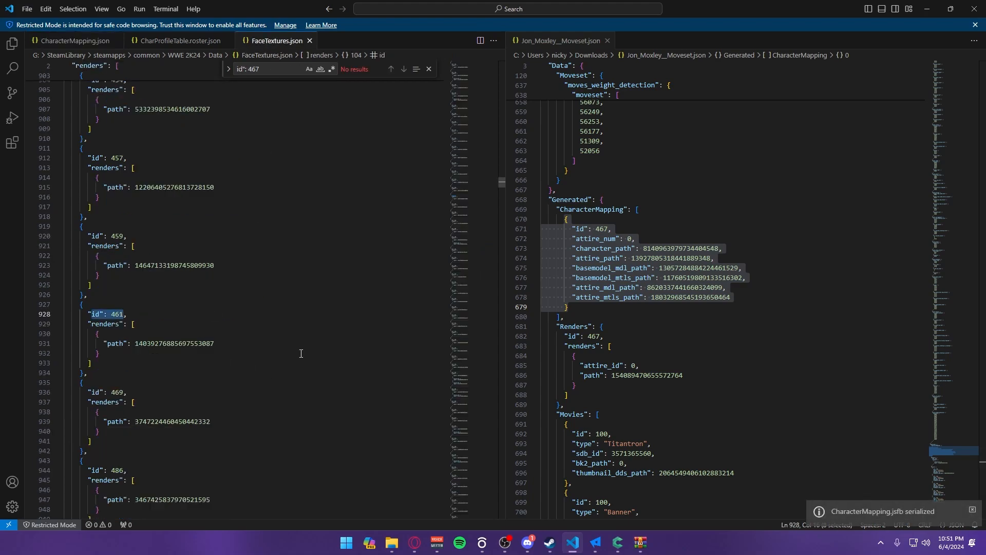
click(633, 322)
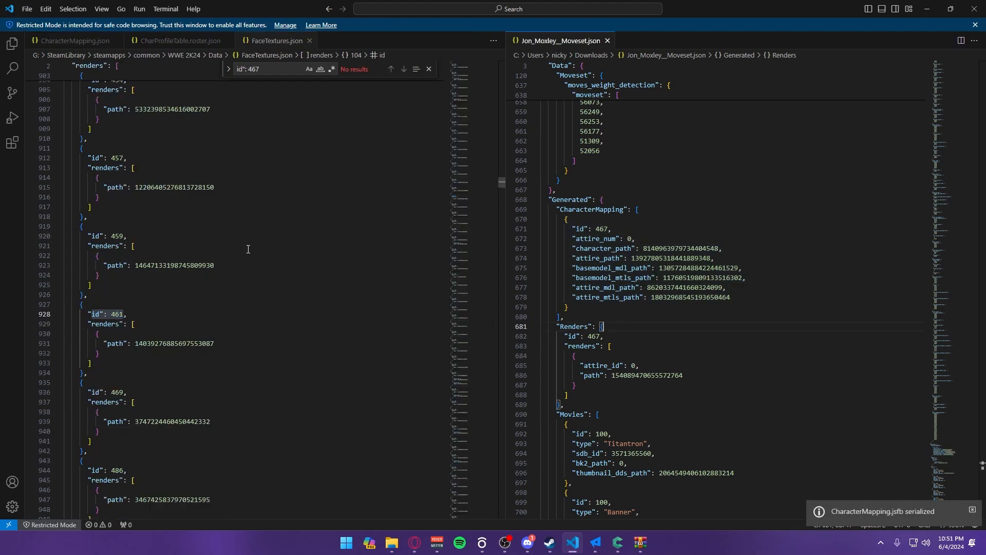
drag(78, 305, 100, 355)
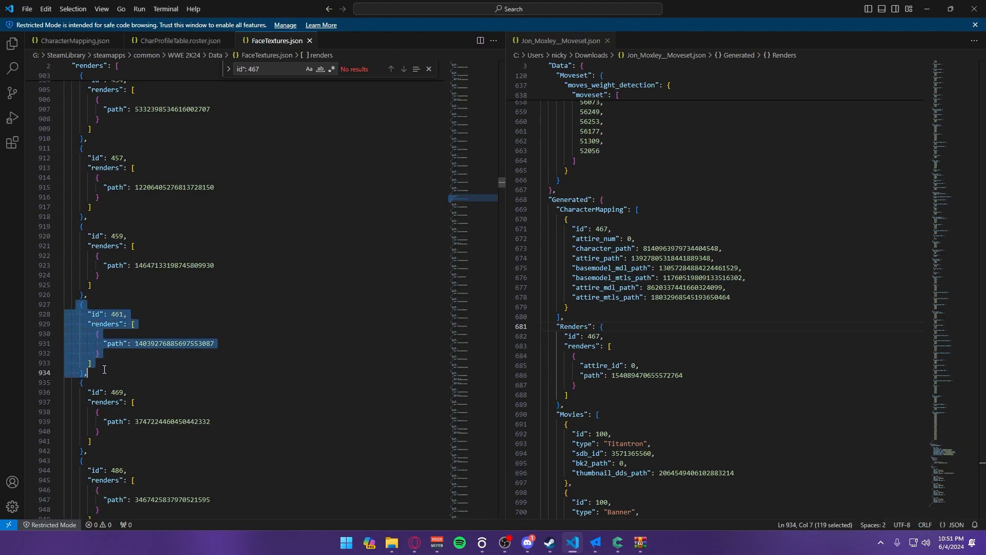
key(ctrl+v)
drag(95, 312, 113, 369)
key(ctrl+c)
click(105, 376)
key(Return)
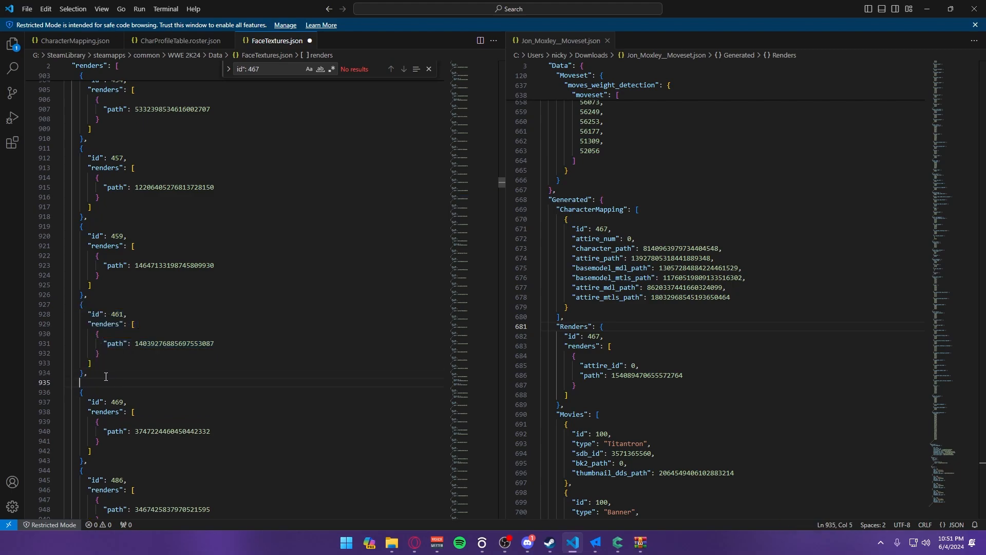
key(ctrl+v)
scroll(112, 422, down, 1)
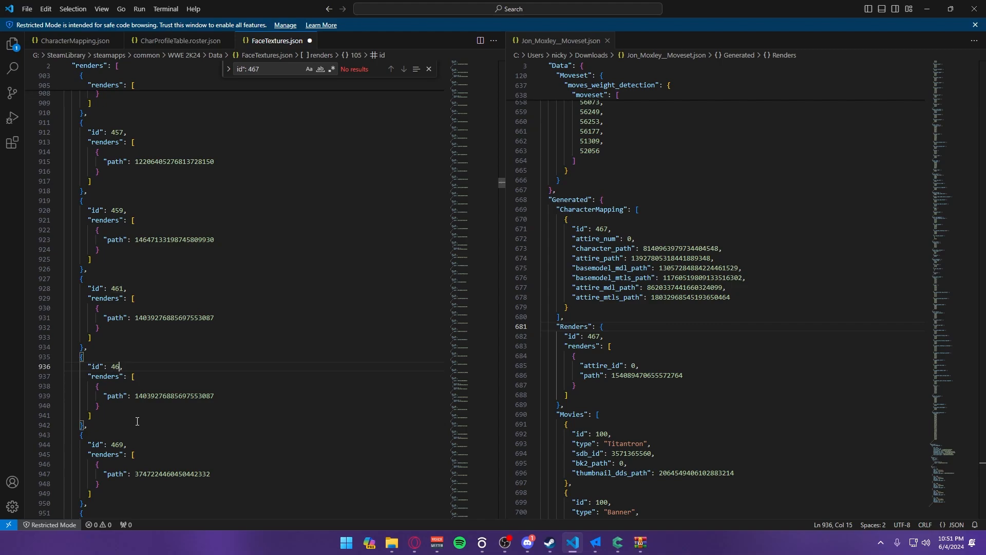
- Switch to dot.Meta Editor and generate the hash for the 467_jon_moxley render file in CakFiles/Brock/UI/Render
click(166, 395)
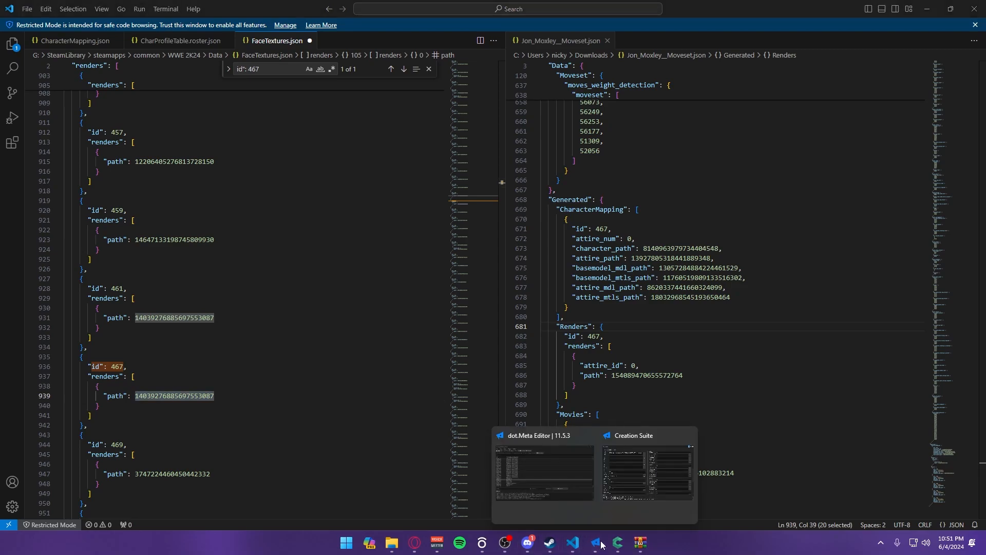
click(577, 488)
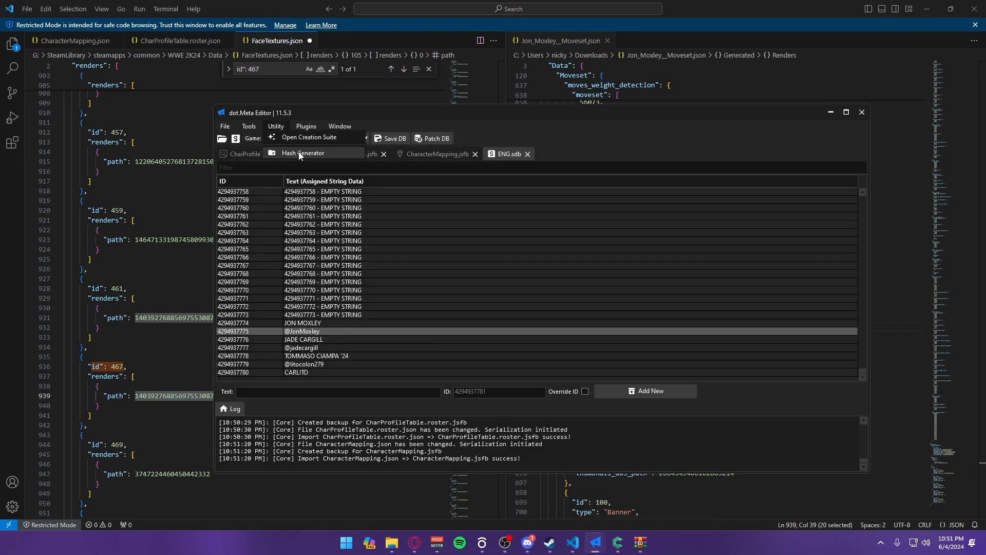
click(299, 153)
click(577, 263)
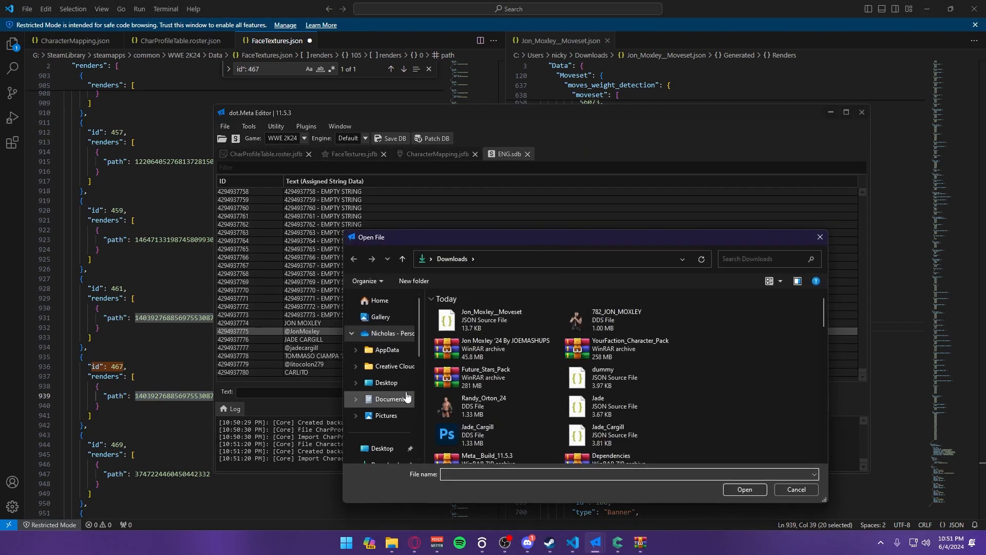
click(388, 346)
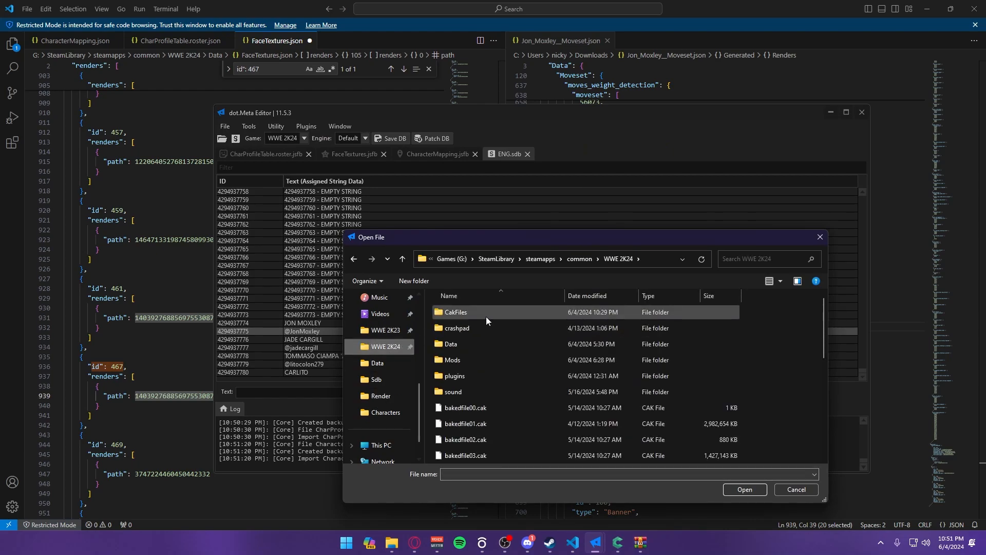
double_click(467, 313)
double_click(462, 329)
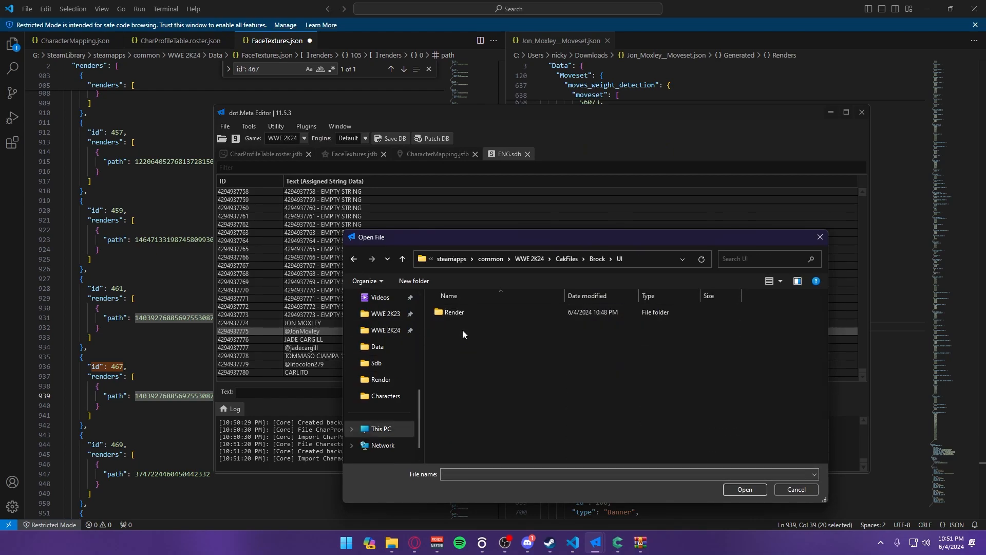
double_click(470, 314)
double_click(688, 318)
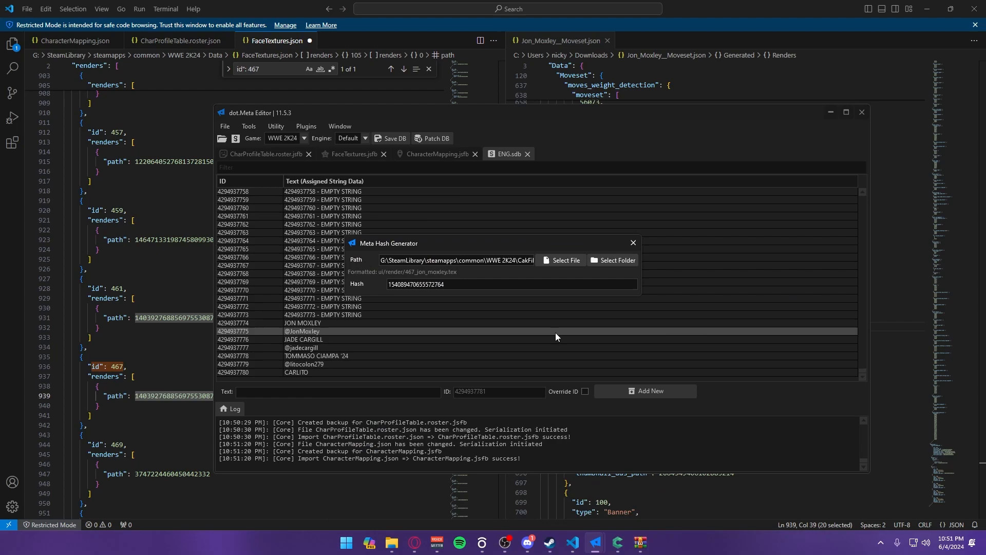
click(174, 397)
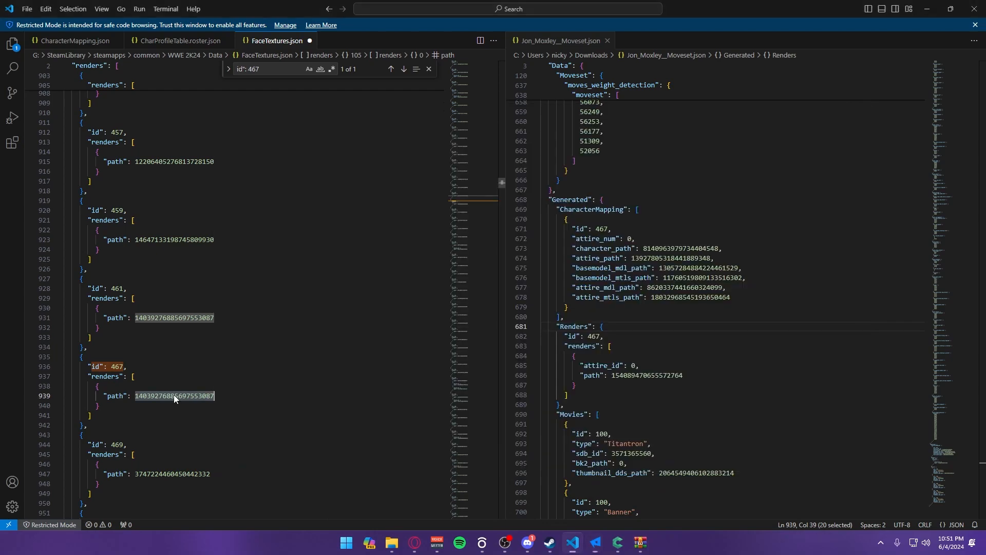
key(ctrl+v)
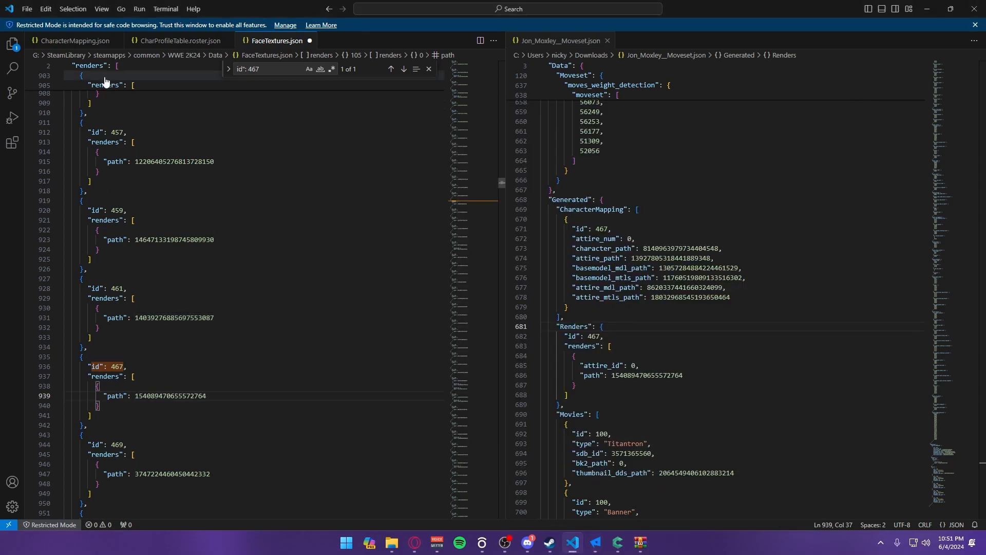
click(27, 9)
click(60, 173)
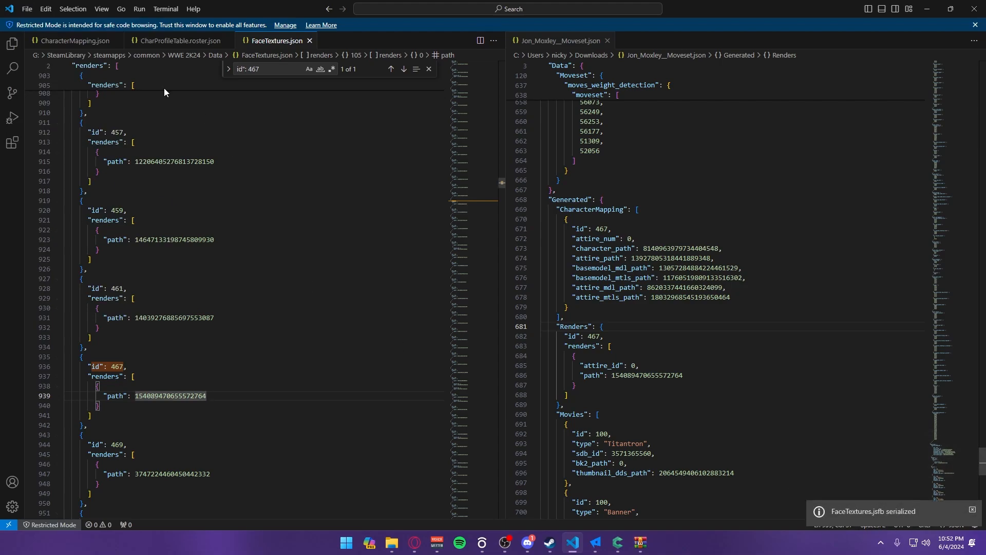
- Save CharacterMapping.json again and bring up CharProfileTable.roster.json
click(74, 41)
click(27, 9)
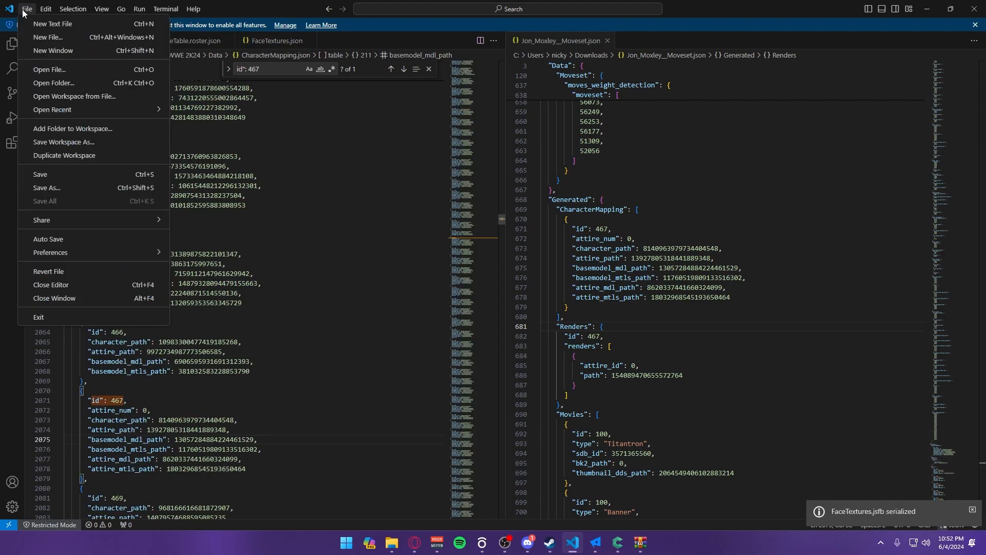
click(49, 174)
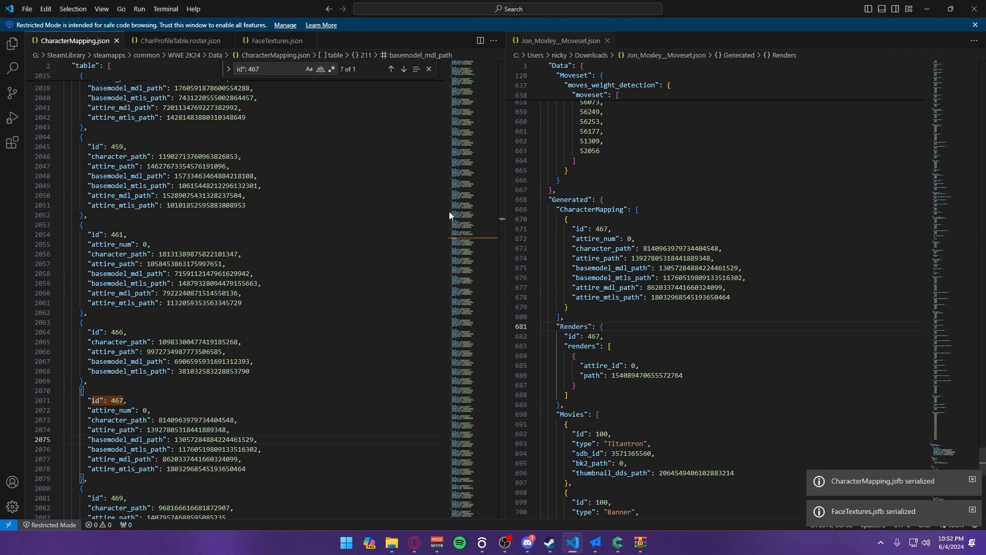
click(180, 41)
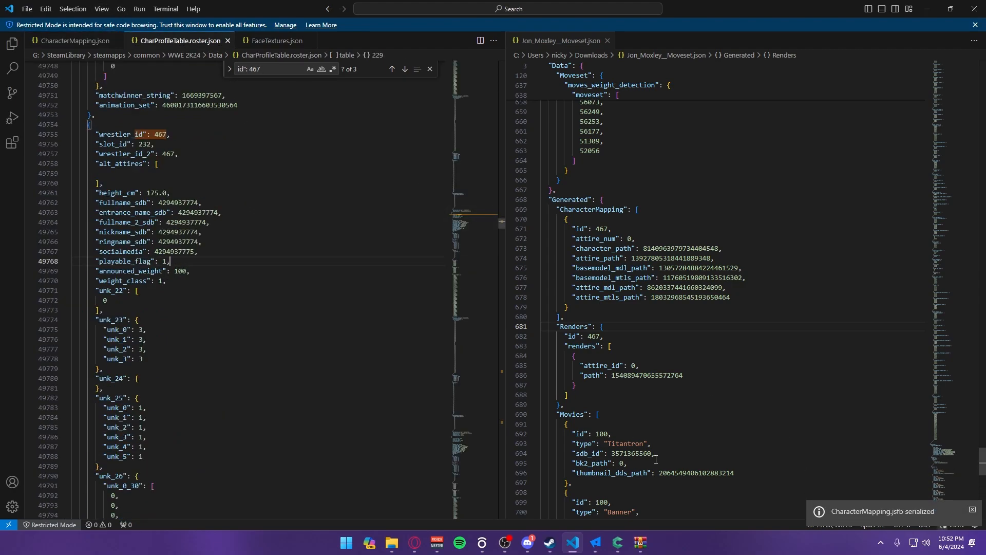
- Switch to CakeView and rebake Brockypoo.cak from its existing target directory
click(617, 542)
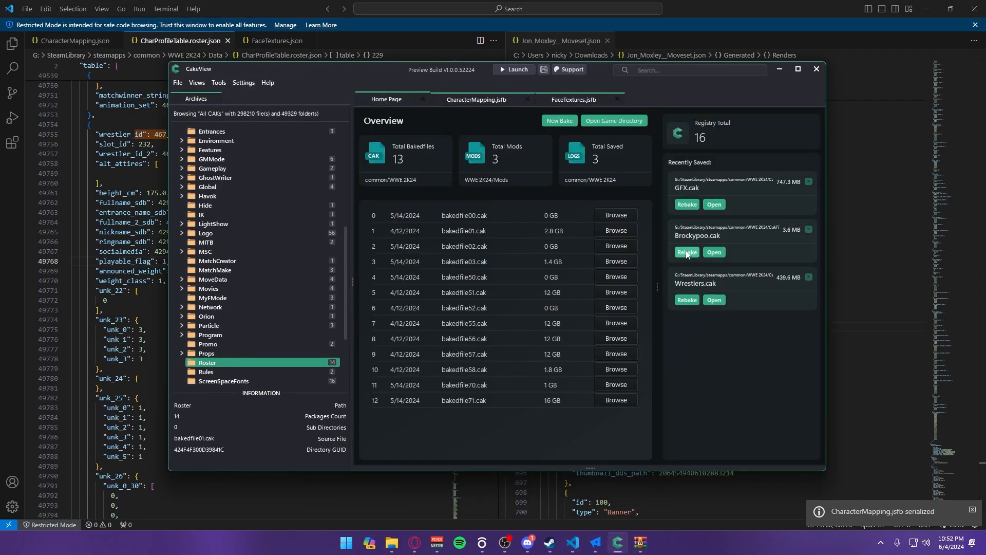
click(687, 252)
click(431, 307)
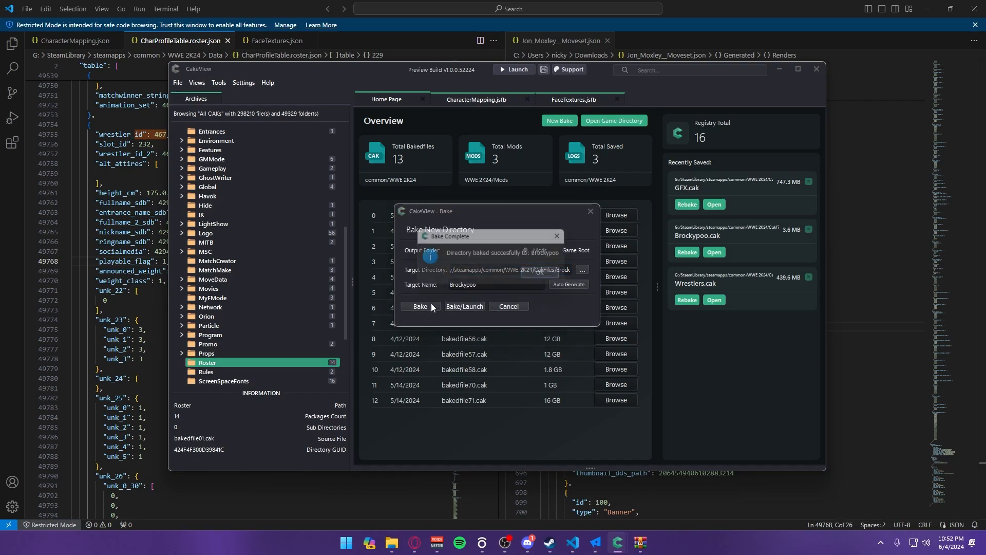
click(539, 272)
click(591, 211)
- Rebake Wrestlers.cak from the CakFiles/Wrestlers directory
click(687, 300)
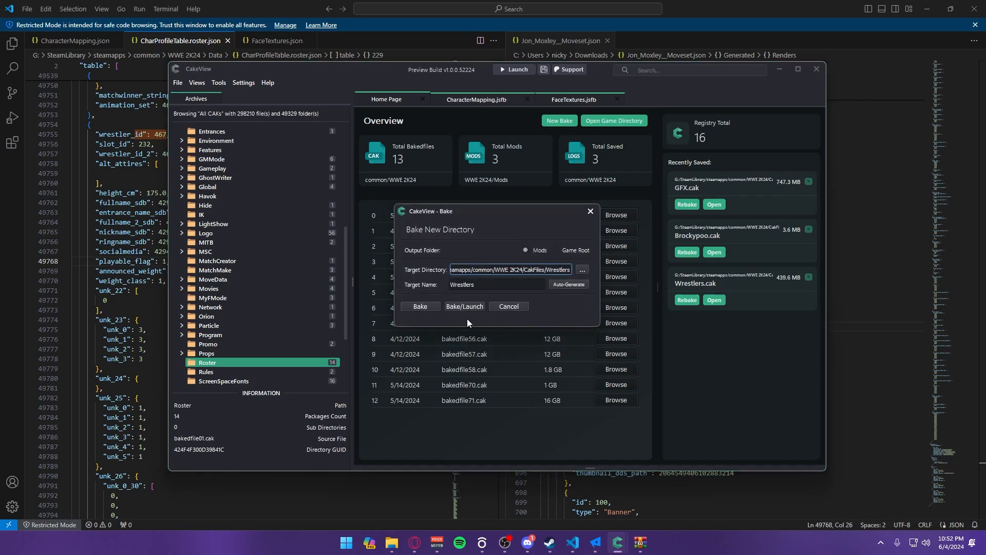
click(439, 307)
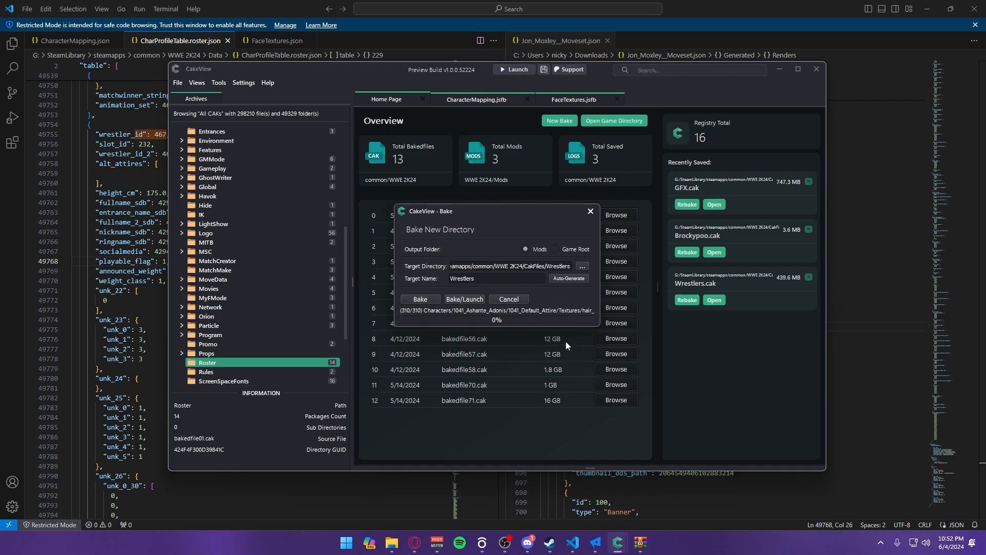
click(604, 272)
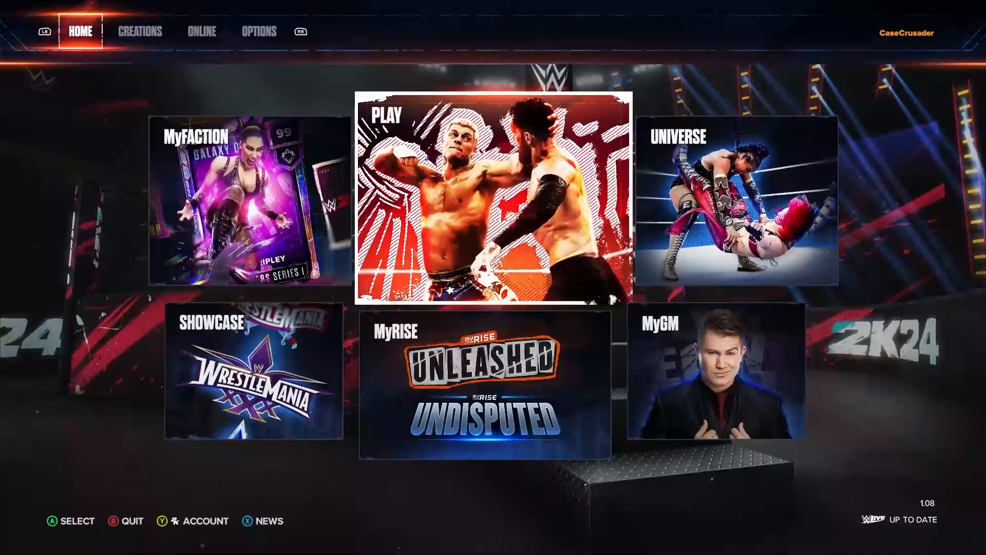
- Open the Edit Superstars roster from the game's options and browse to Jon Moxley under the letter J
key(q)
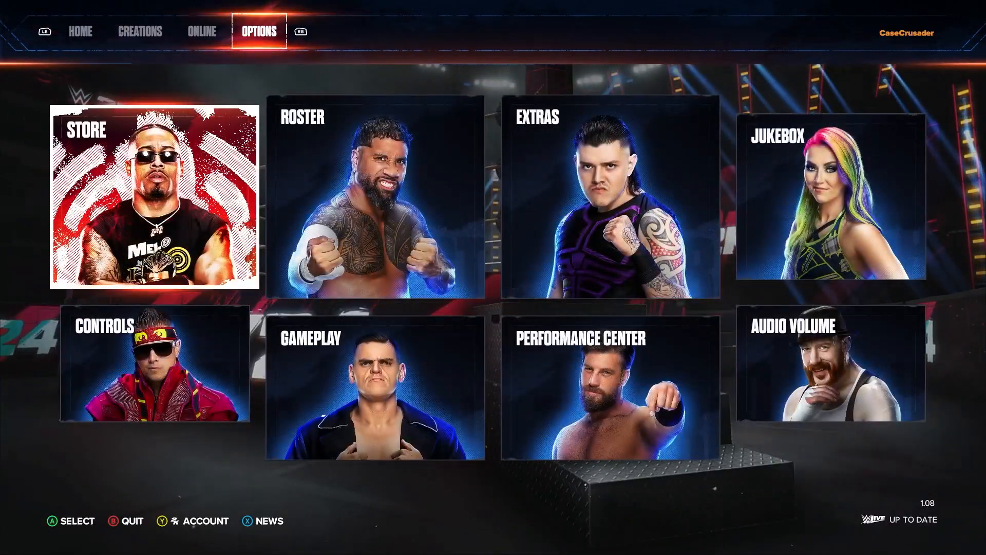
key(Right)
key(Return)
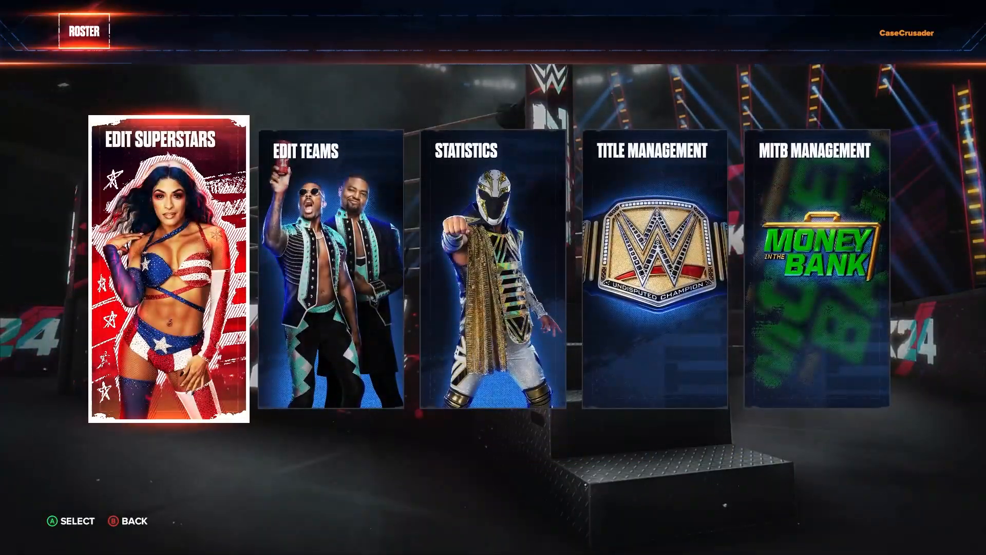
key(Return)
key(Page_Down)
key(Page_Down)
key(Page_Down)
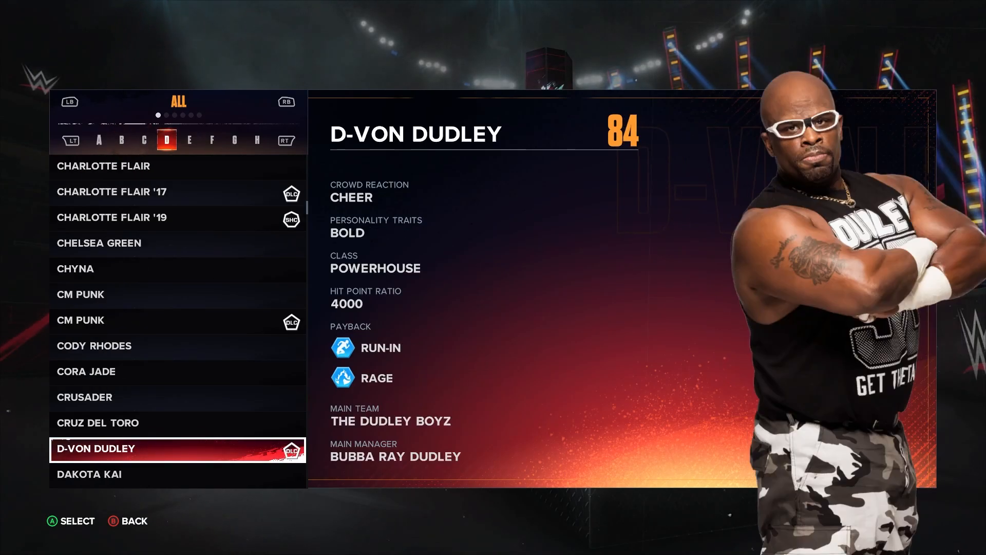
key(Page_Down)
key(Page_Down)
key(Page_Down)
key(Page_Down)
key(Page_Down)
key(Page_Down)
key(Down)
key(Down)
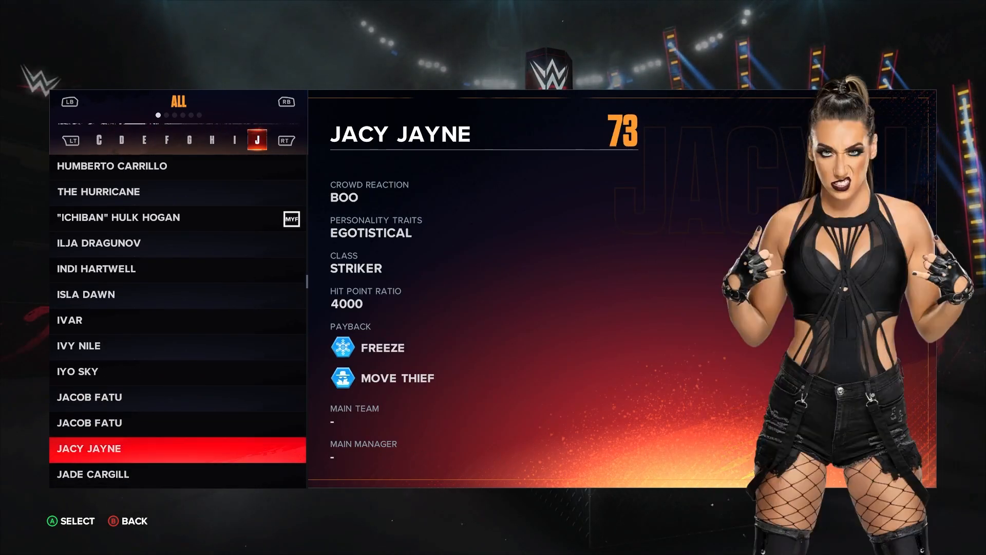
key(Down)
key(Down)
key(Down)
key(Down)
key(Down)
key(Down)
key(Down)
key(Down)
key(Down)
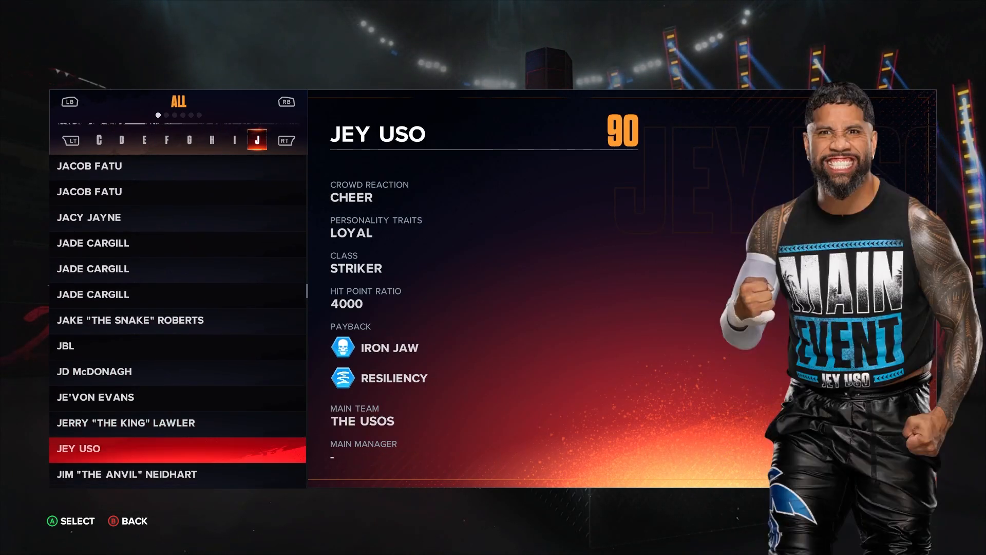
key(Down)
key(Down)
key(Down)
key(Down)
key(Down)
key(Down)
key(Down)
key(Down)
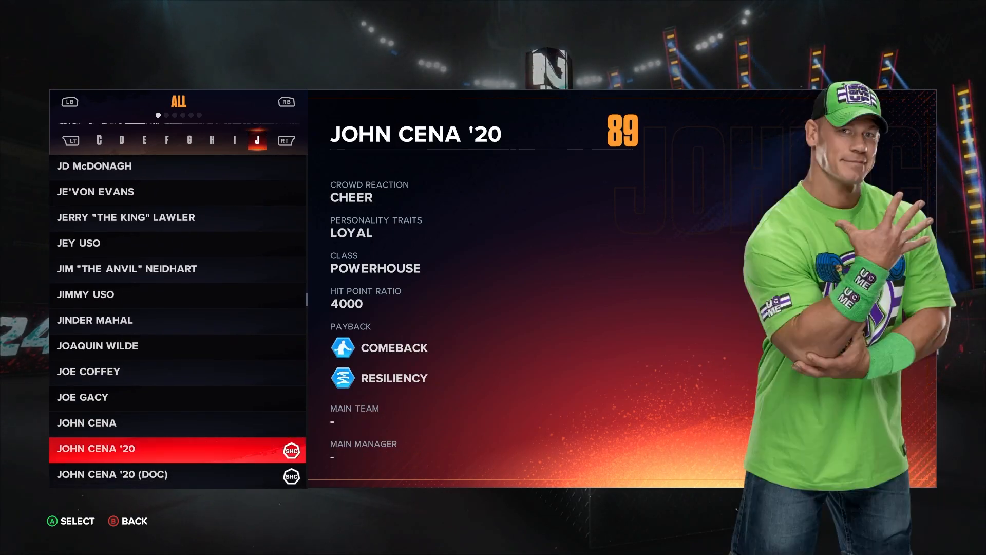
key(Down)
key(Down)
key(Down)
key(Down)
key(Down)
key(Down)
key(Down)
key(Down)
key(Up)
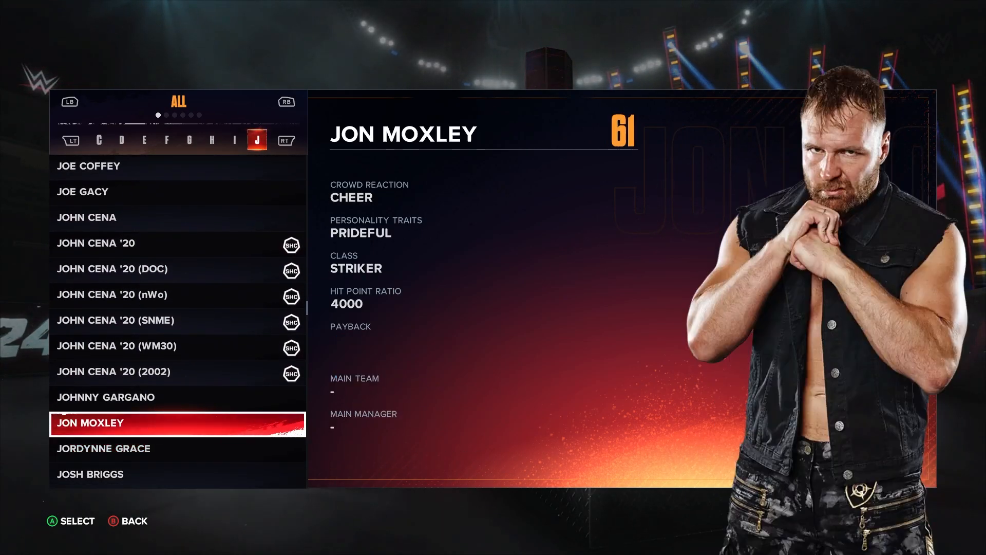
key(Return)
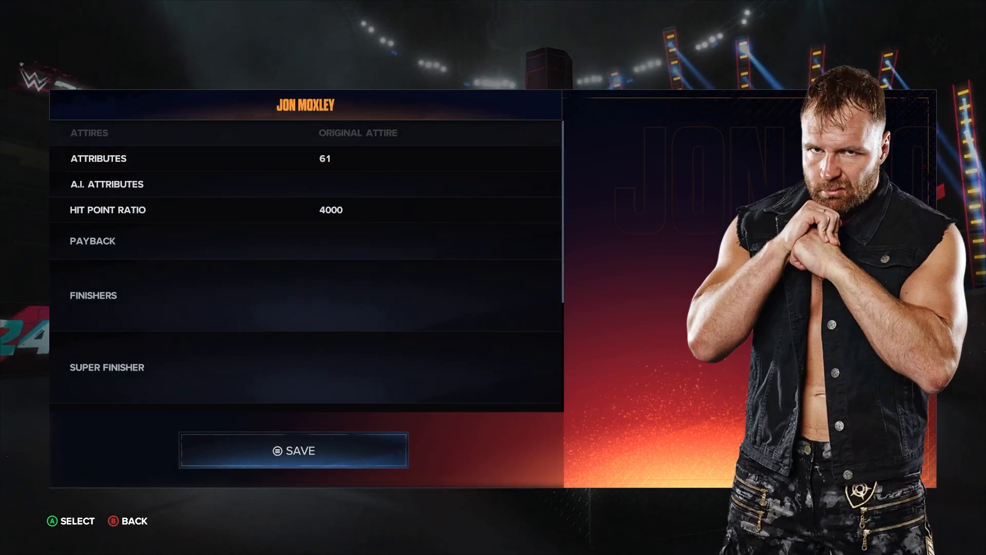
key(Down)
key(Down)
key(Down)
key(Down)
key(Down)
key(Down)
key(Down)
key(Down)
key(Down)
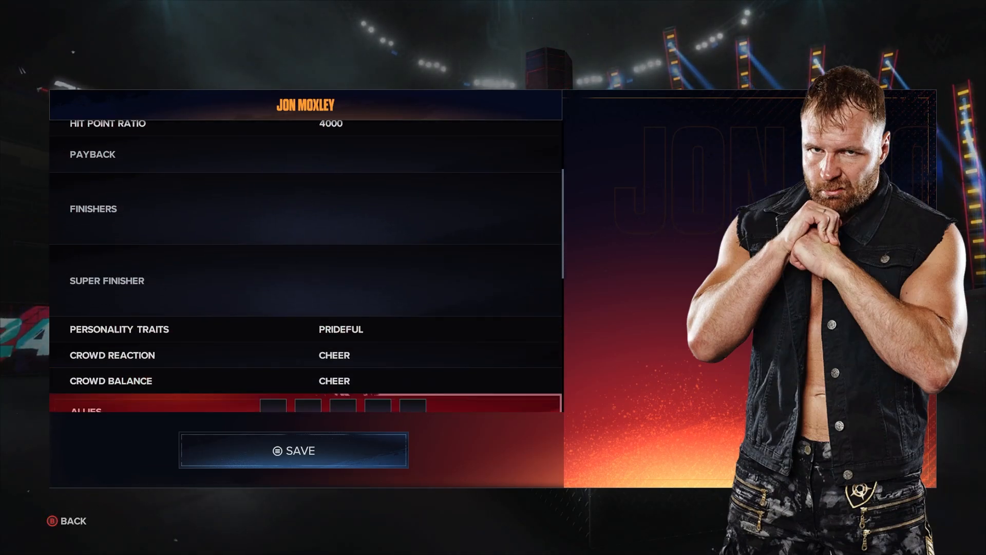
key(Down)
key(Down)
key(Down)
key(Up)
key(Escape)
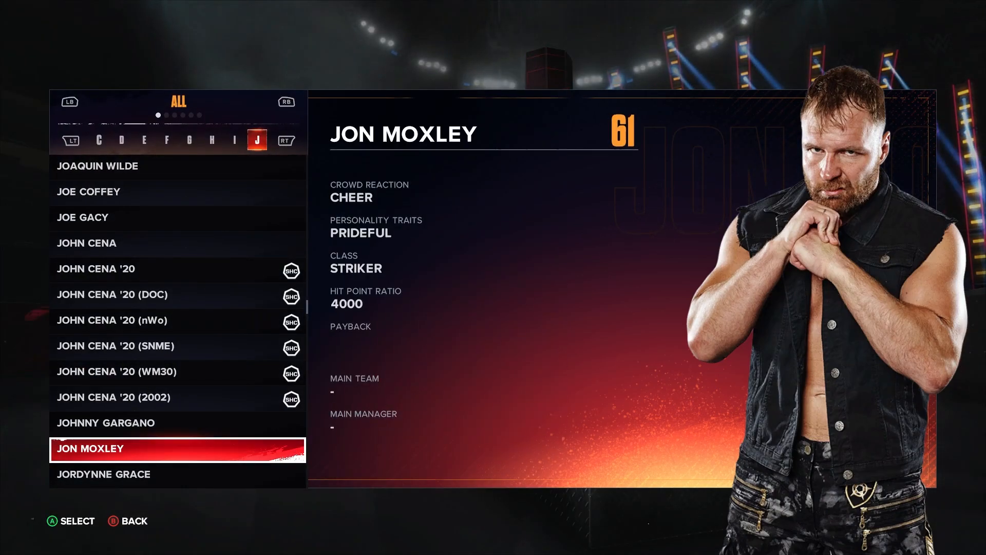
key(Escape)
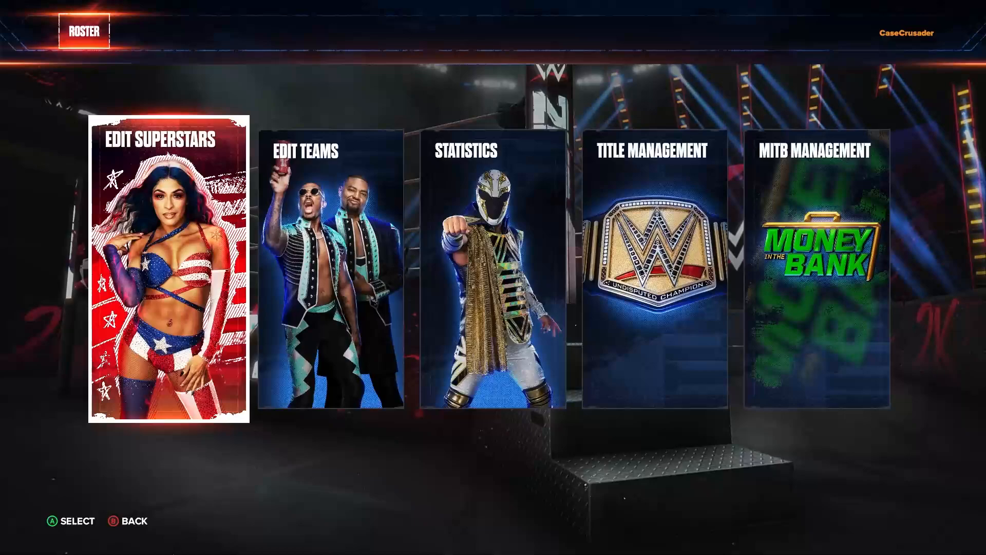
- Switch to dot.Meta Editor, show CharProfileTable.roster.jsfb and prime the game memory, retrying after the resync notice
key(alt+Tab)
click(255, 154)
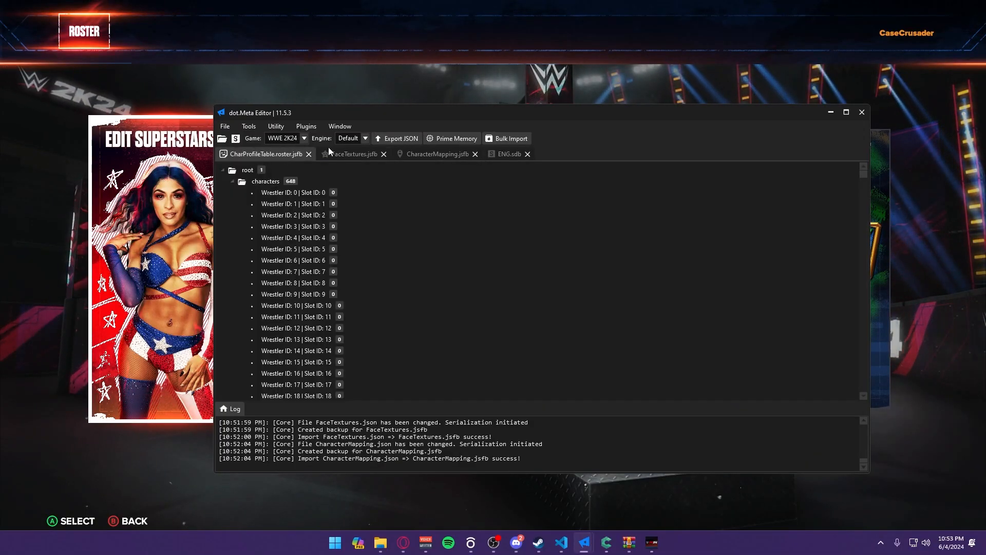
click(451, 138)
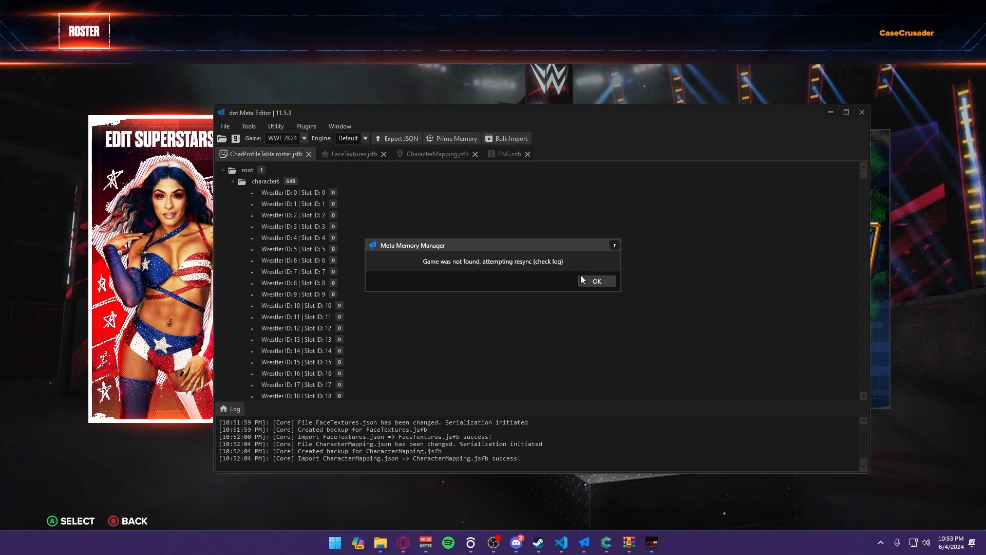
click(595, 280)
click(445, 138)
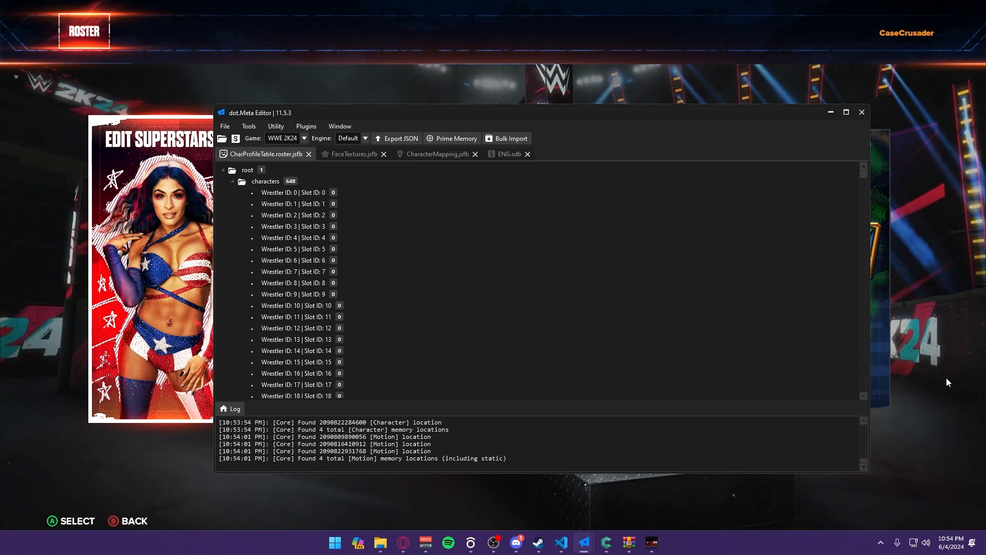
- Import the mod's full character profile from the Downloads folder into Wrestler ID 467
drag(863, 176, 860, 244)
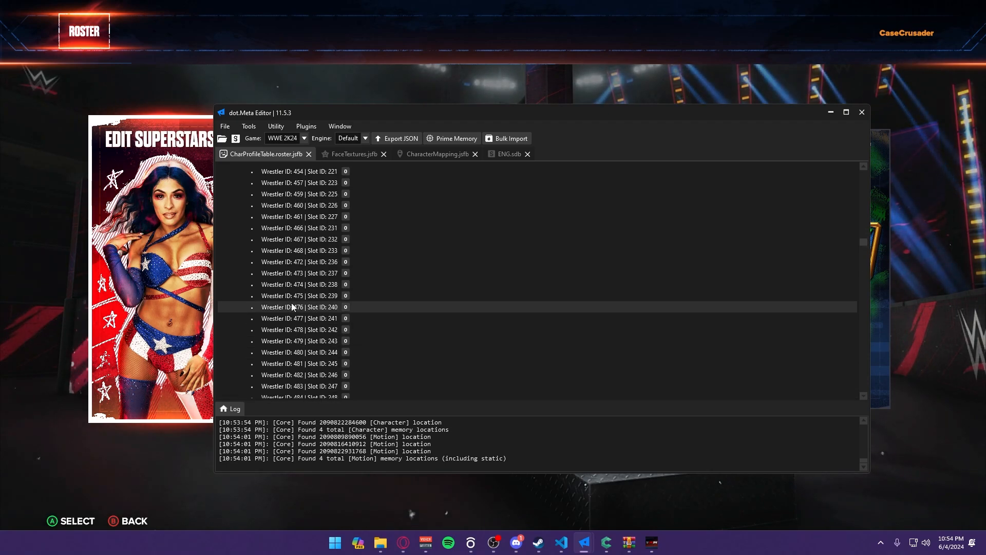
right_click(298, 239)
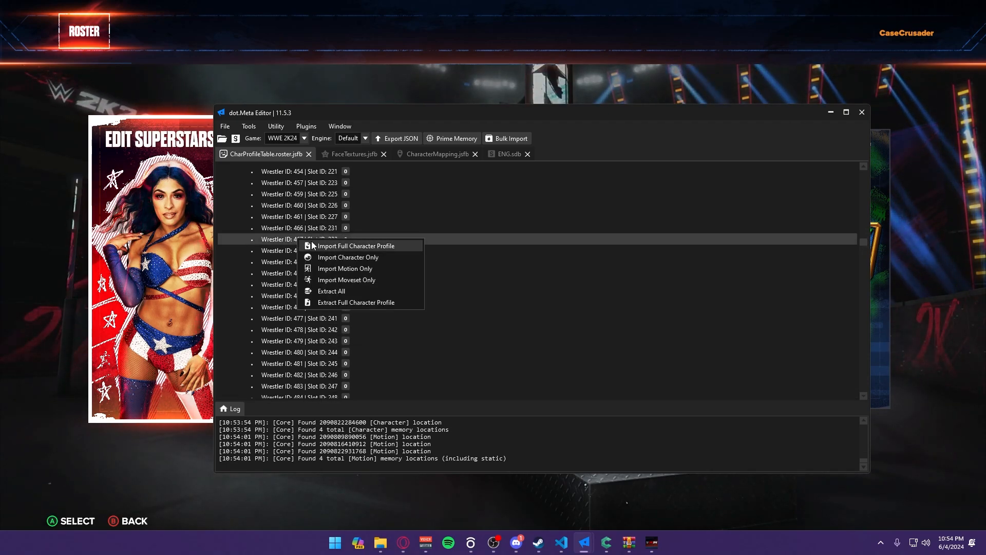
click(313, 246)
scroll(282, 291, down, 2)
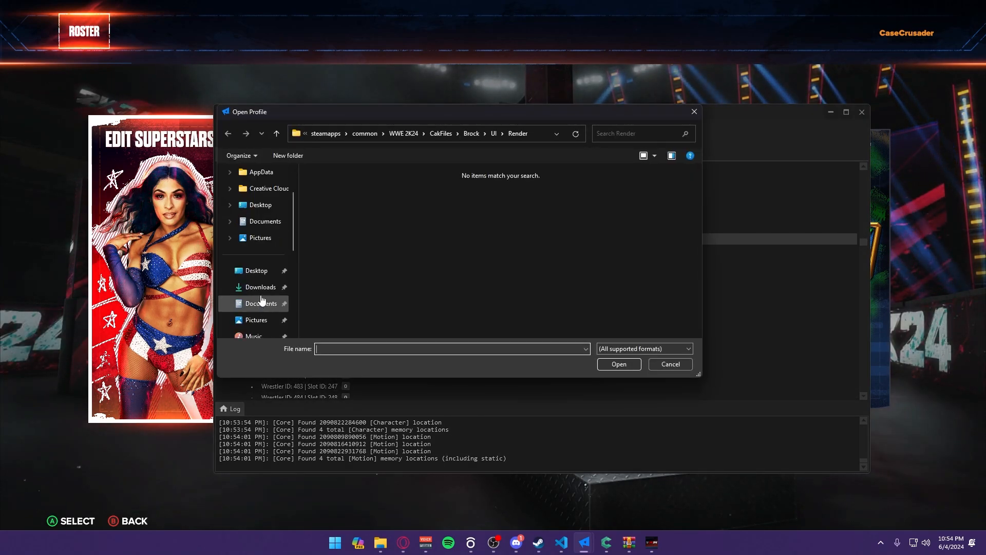
click(272, 288)
double_click(359, 195)
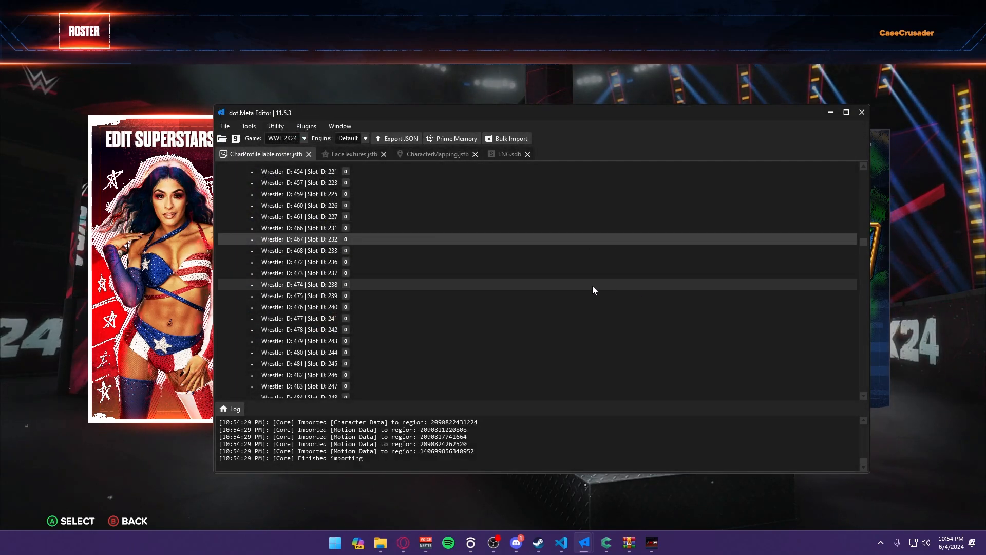
- Switch back to WWE 2K24, reopen the Edit Superstars roster and browse to Jon Moxley under the letter J
click(386, 505)
key(Return)
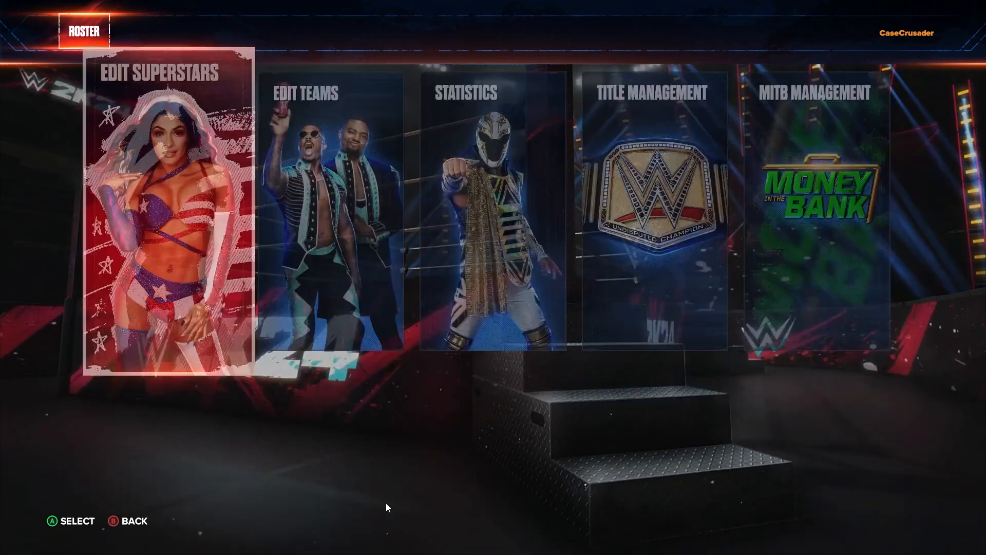
key(Page_Down)
key(Page_Down)
key(Page_Down)
key(Page_Down)
key(Page_Down)
key(Page_Down)
key(Page_Down)
key(Page_Down)
key(Page_Down)
key(Page_Down)
key(Page_Up)
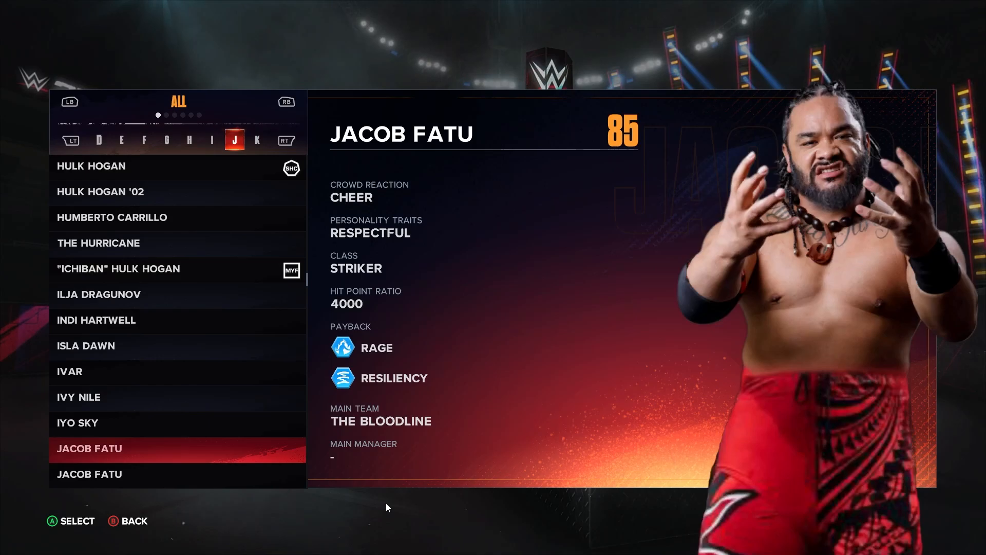
key(Down)
key(Down)
key(Down)
key(Down)
key(Down)
key(Down)
key(Down)
key(Down)
key(Down)
key(Down)
key(Down)
key(Down)
key(Down)
key(Down)
key(Down)
key(Down)
key(Down)
key(Down)
key(Down)
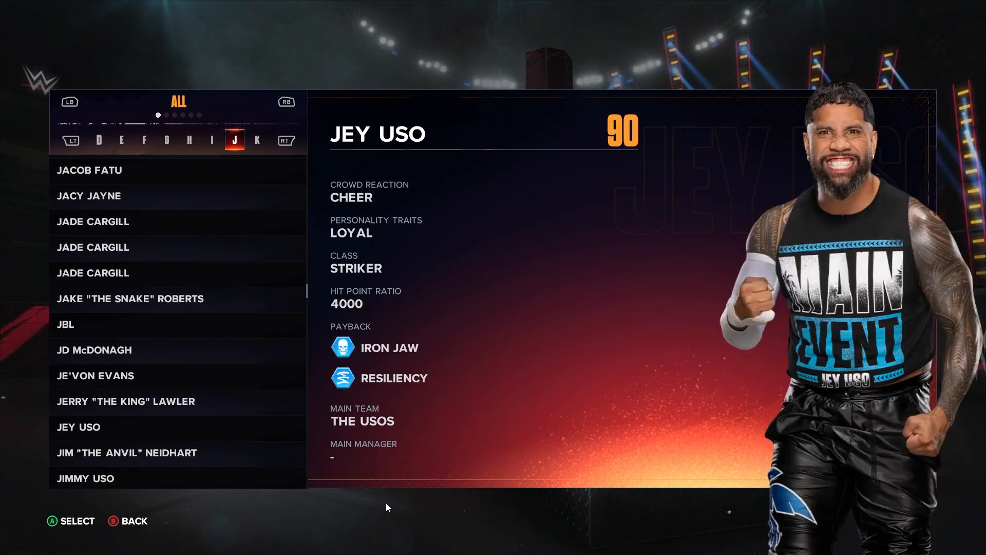
key(Down)
key(Down)
key(Down)
key(Down)
key(Down)
key(Down)
key(Down)
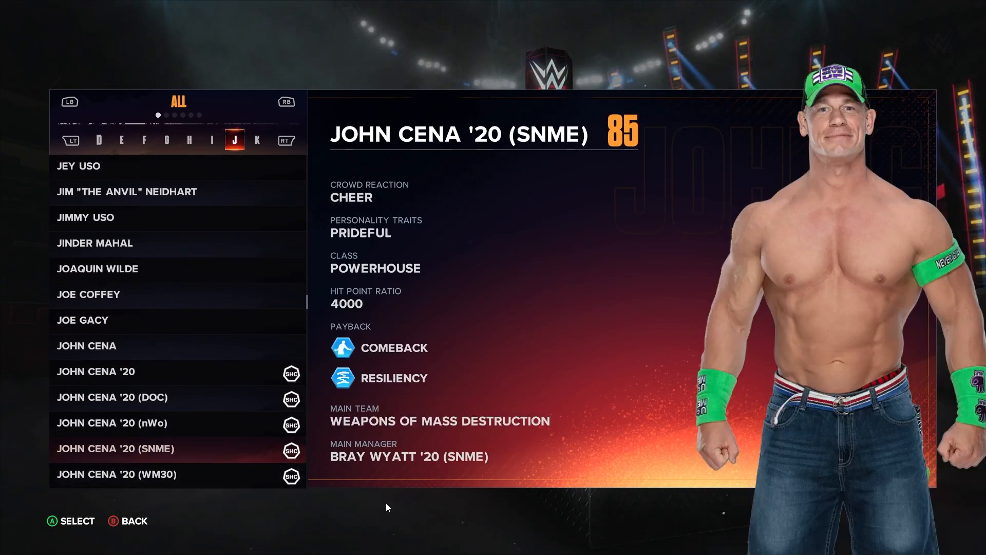
- Open Jon Moxley's attributes, set Arm Power to 84 and accept the change
key(Return)
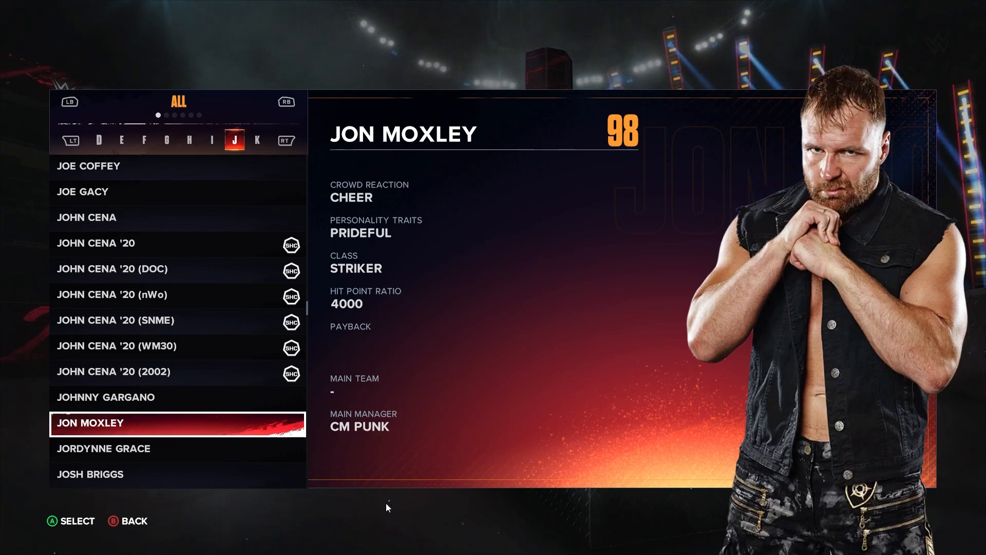
key(Down)
key(Return)
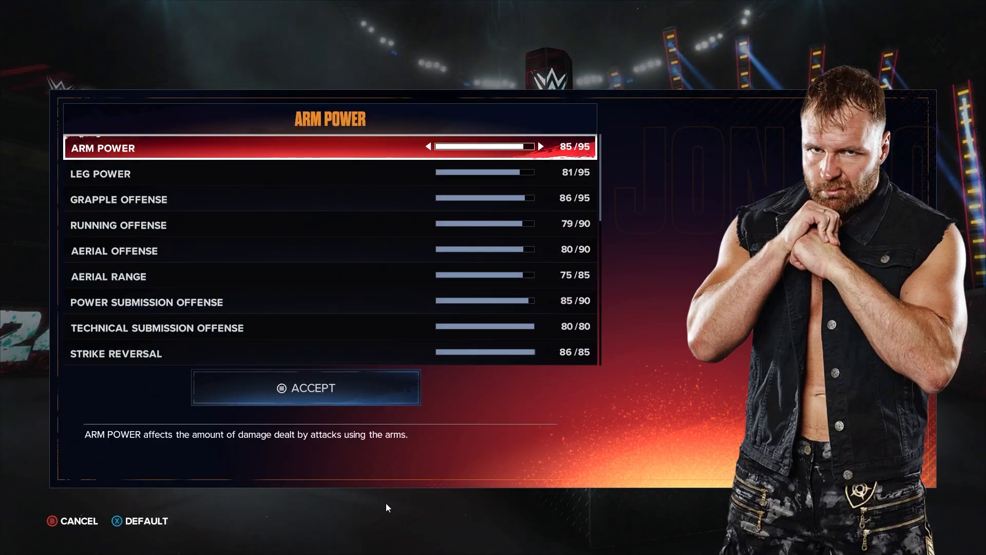
key(Up)
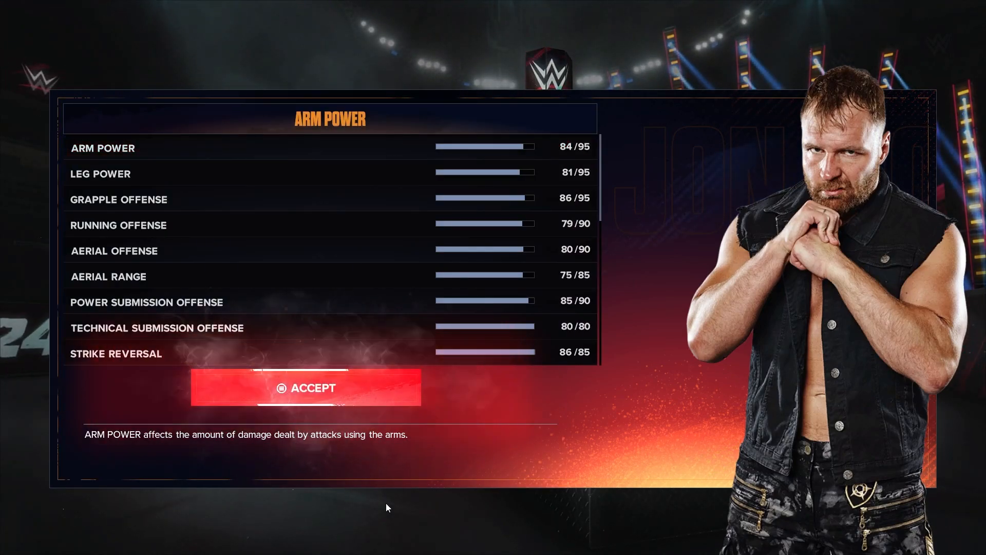
key(Return)
- Save Jon Moxley's edited profile with the Save All Settings option
key(Up)
key(Return)
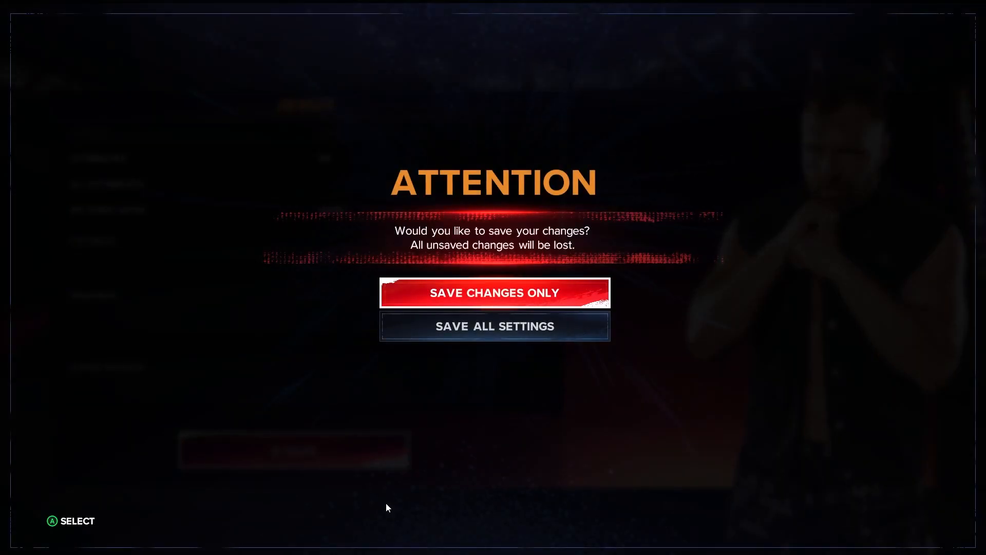
key(Down)
key(Return)
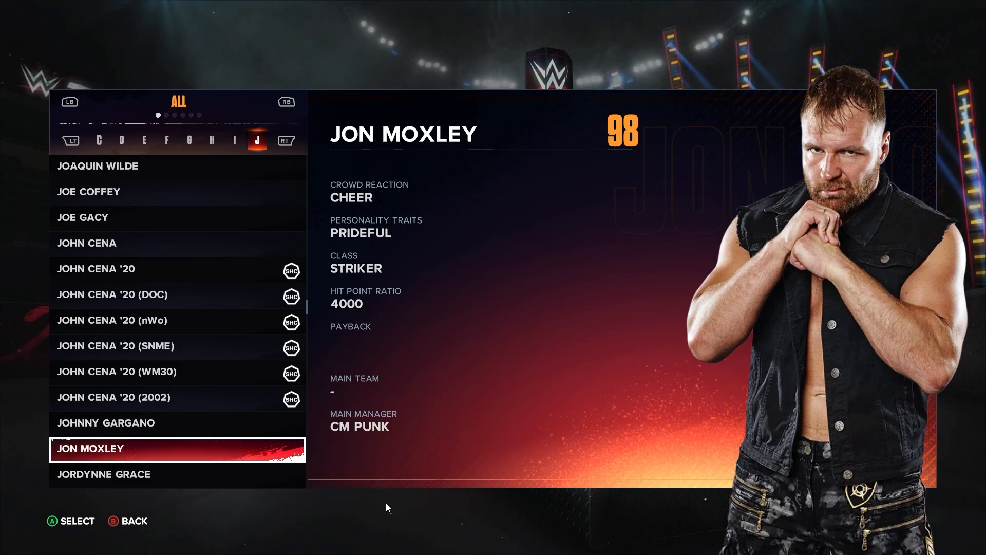
- Leave the roster and open the Entrance editor under Entrance & Victory in Creations
key(Escape)
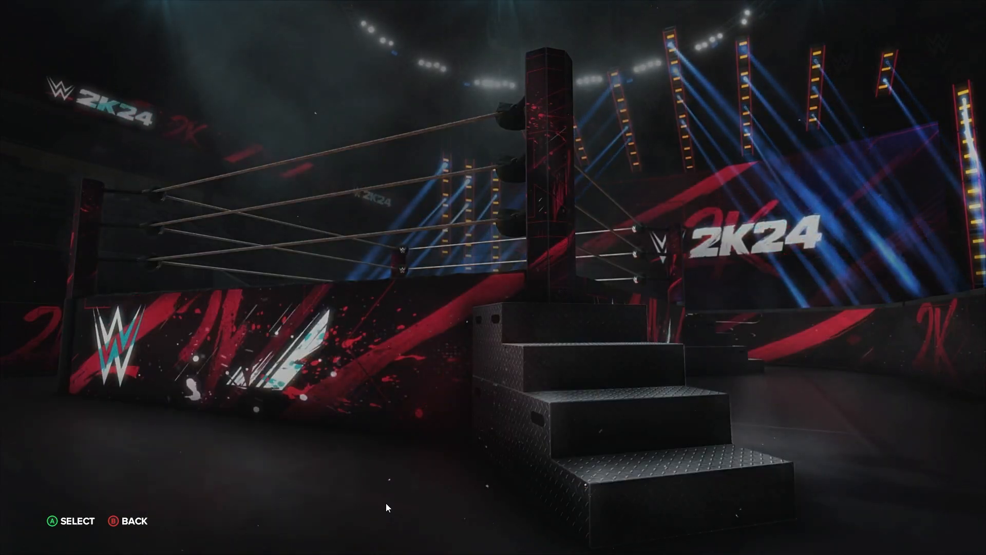
key(Escape)
key(q)
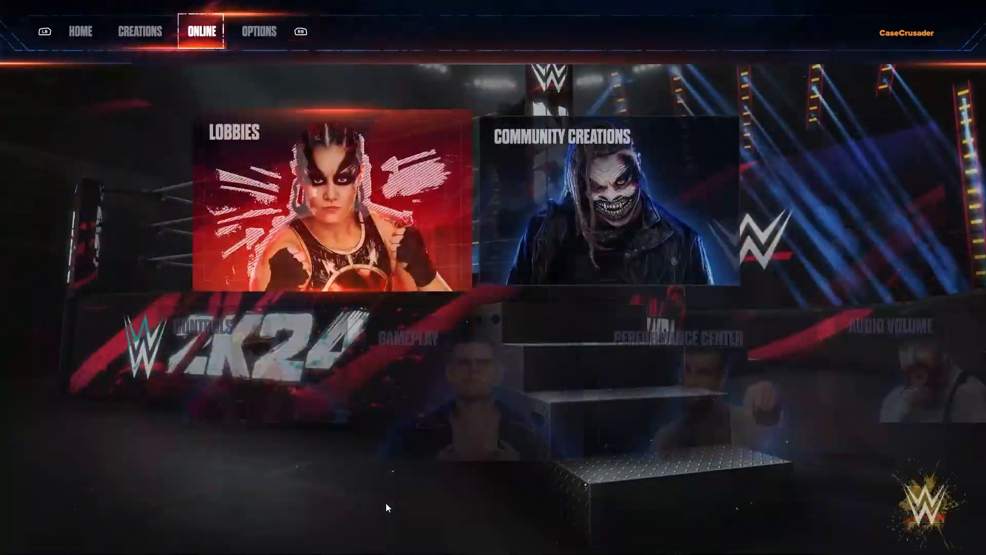
key(q)
key(Right)
key(Return)
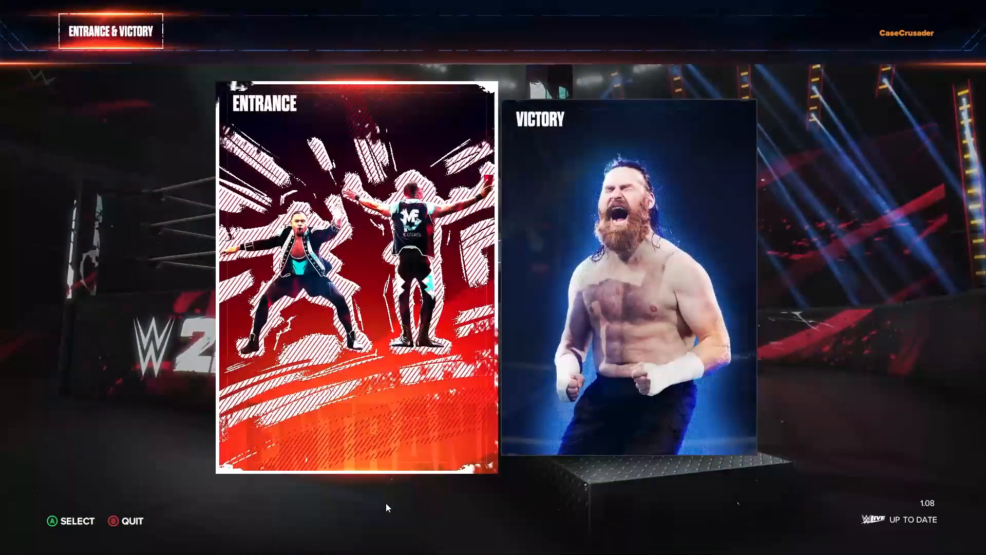
key(Return)
key(Return)
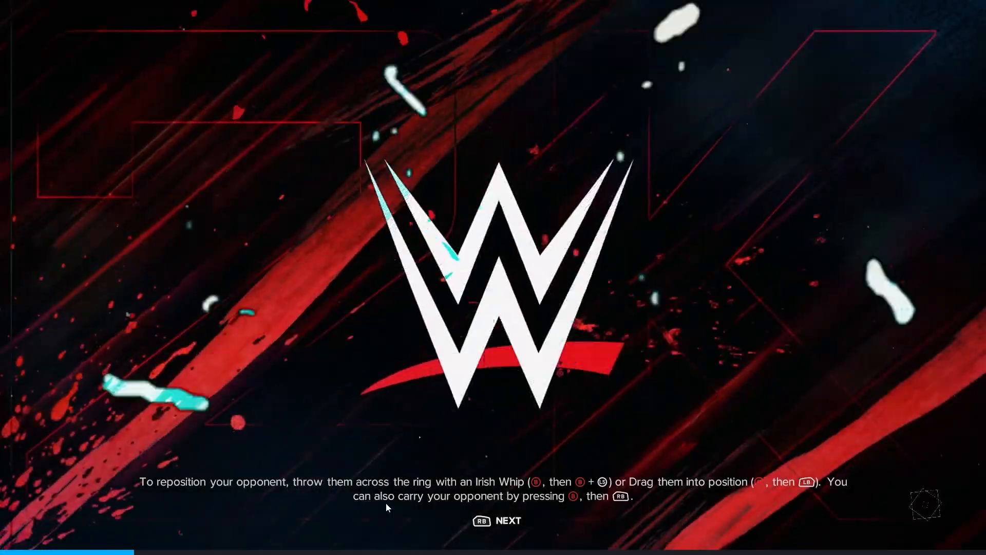
- Find Jon Moxley among the J superstars in the entrance superstar selection
key(c)
key(c)
key(c)
key(c)
key(c)
key(c)
key(c)
key(c)
key(c)
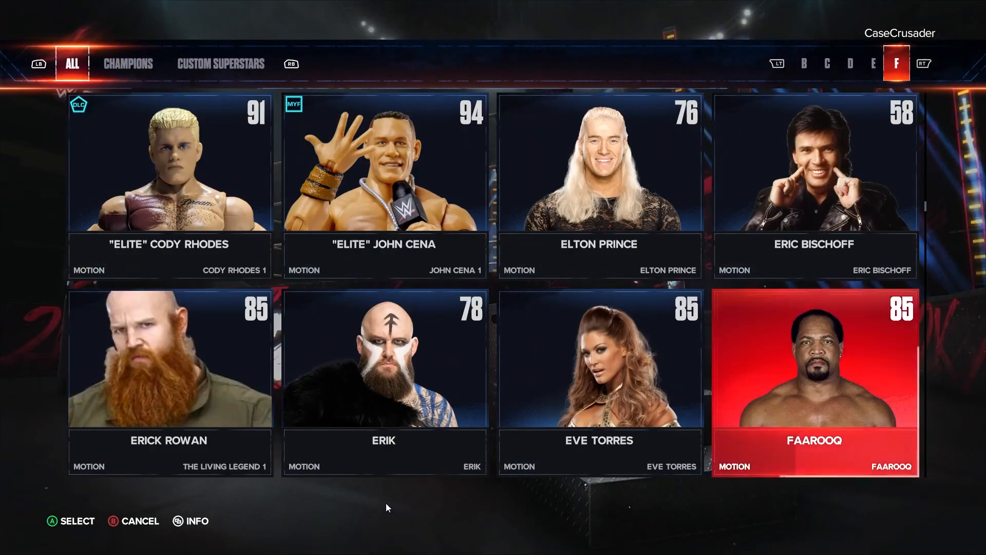
key(Down)
key(Down)
key(Down)
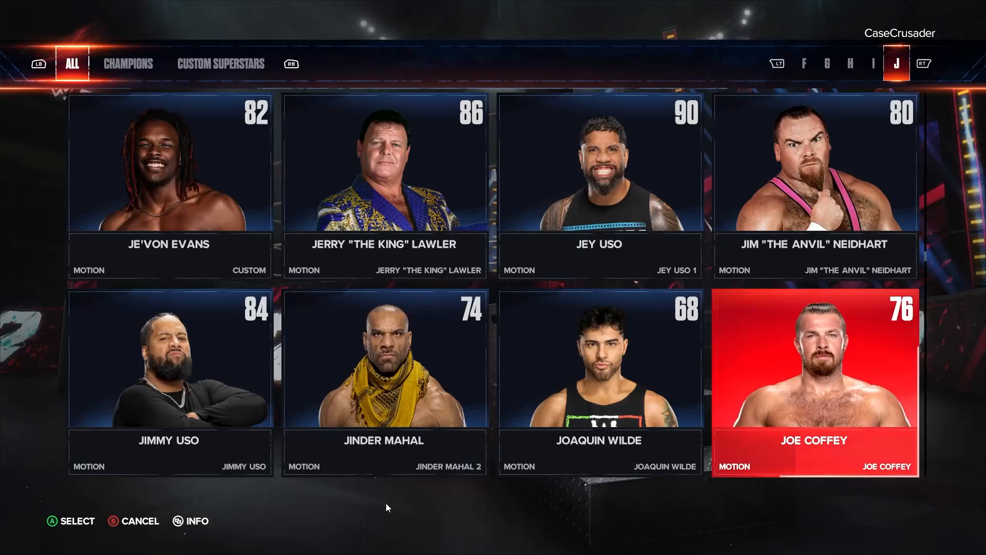
key(Down)
key(Down)
key(Down)
key(Down)
key(Down)
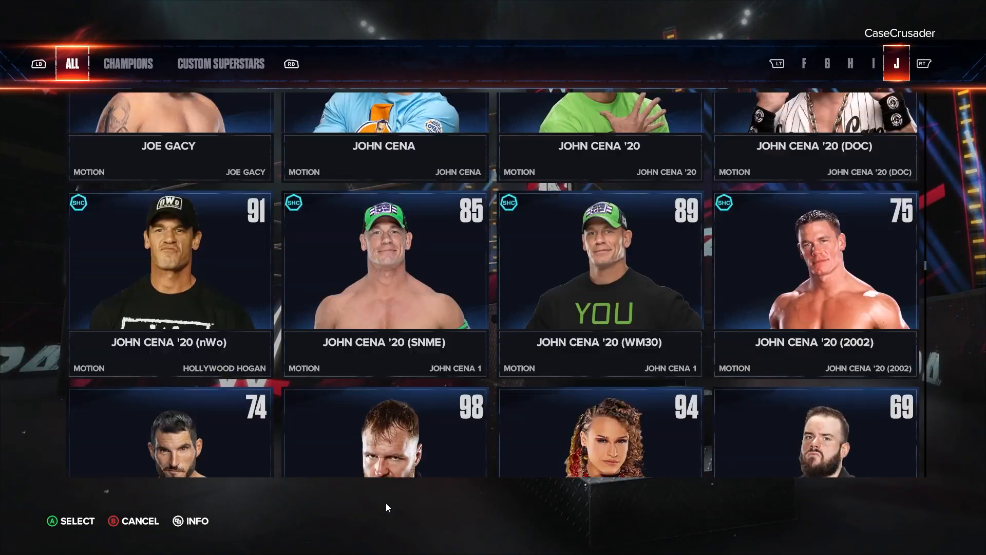
key(Down)
key(Down)
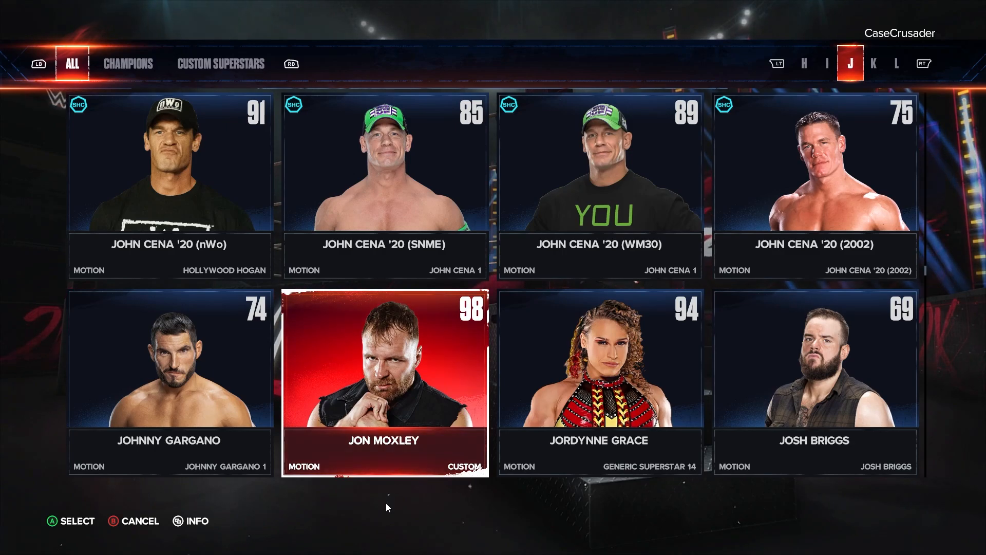
- Open Jon Moxley's custom entrance, examine its settings from Template down to Movie Display, and leave the entrance editor
key(Return)
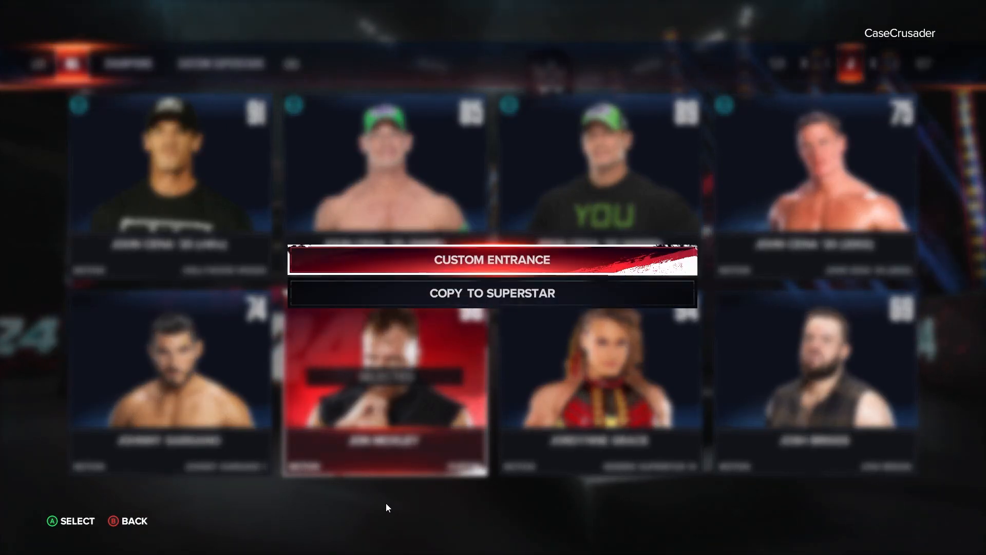
key(Return)
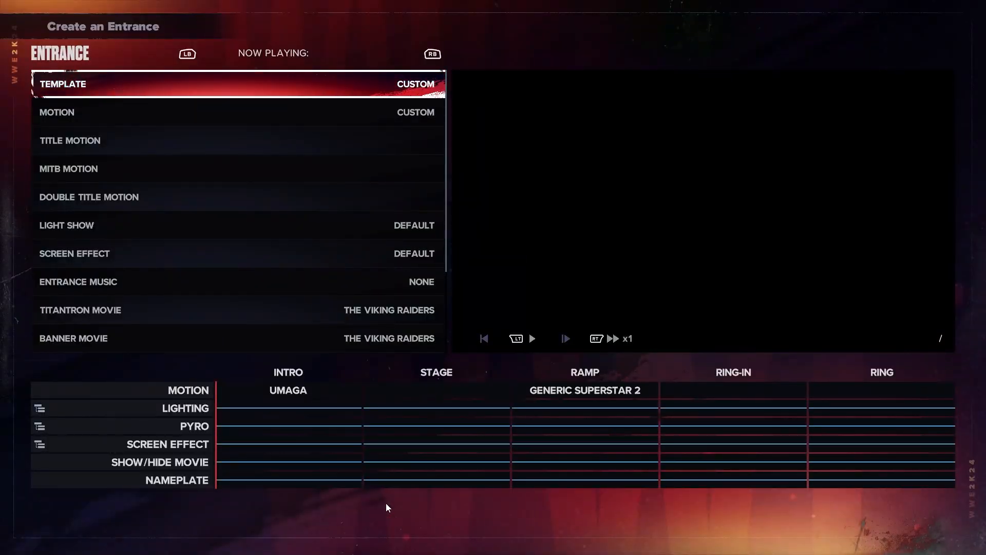
key(Down)
key(Down)
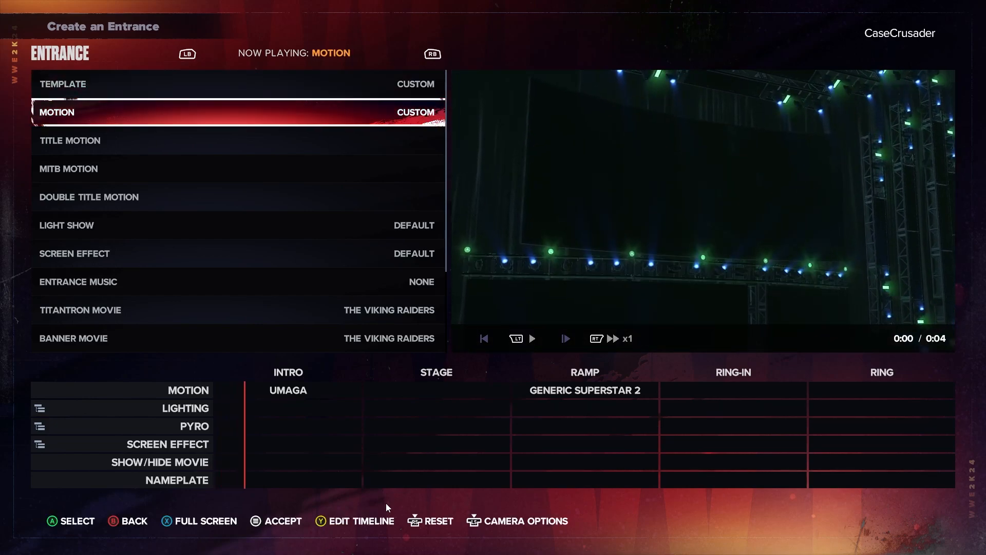
key(Down)
key(Down)
key(Down)
key(Down)
key(Down)
key(Down)
key(Down)
key(Down)
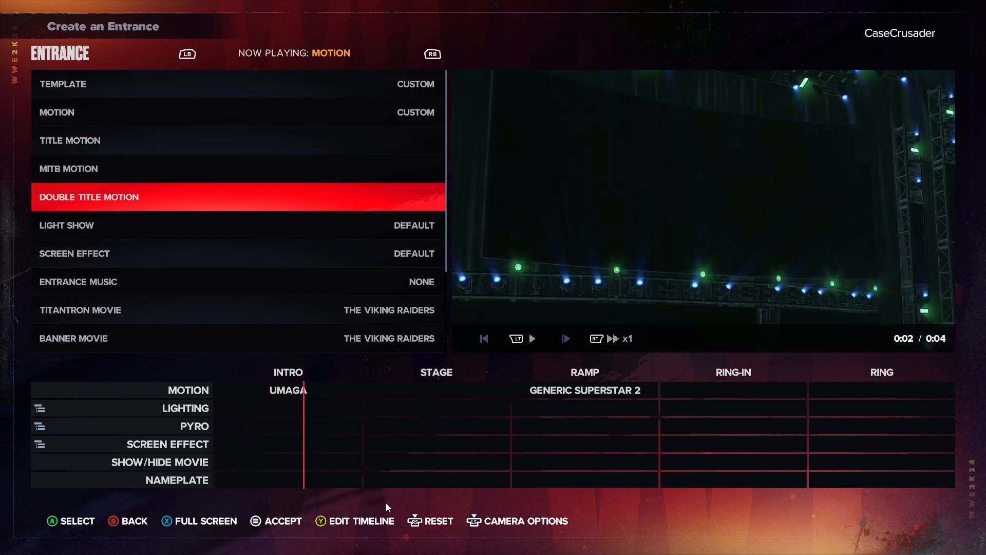
key(Down)
key(Down)
key(Up)
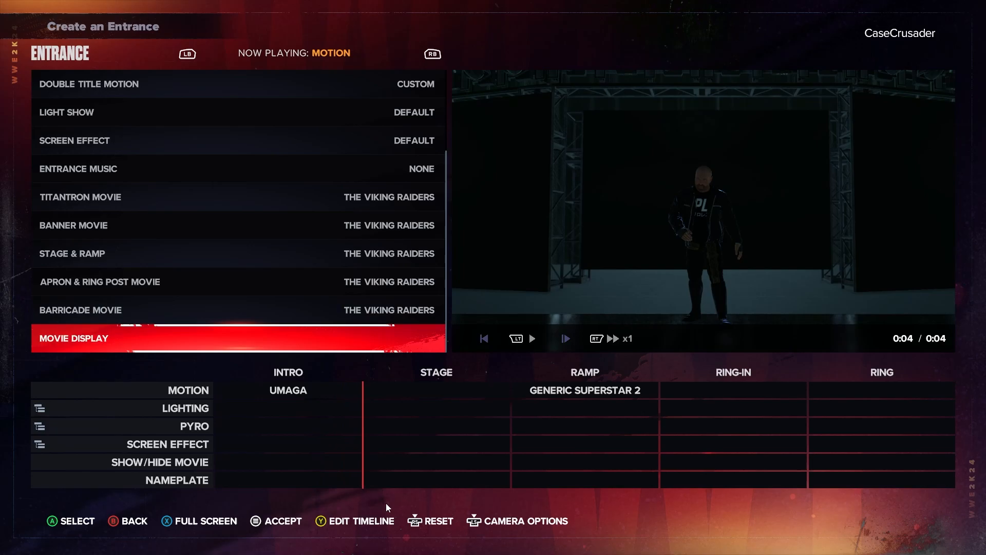
key(alt+F4)
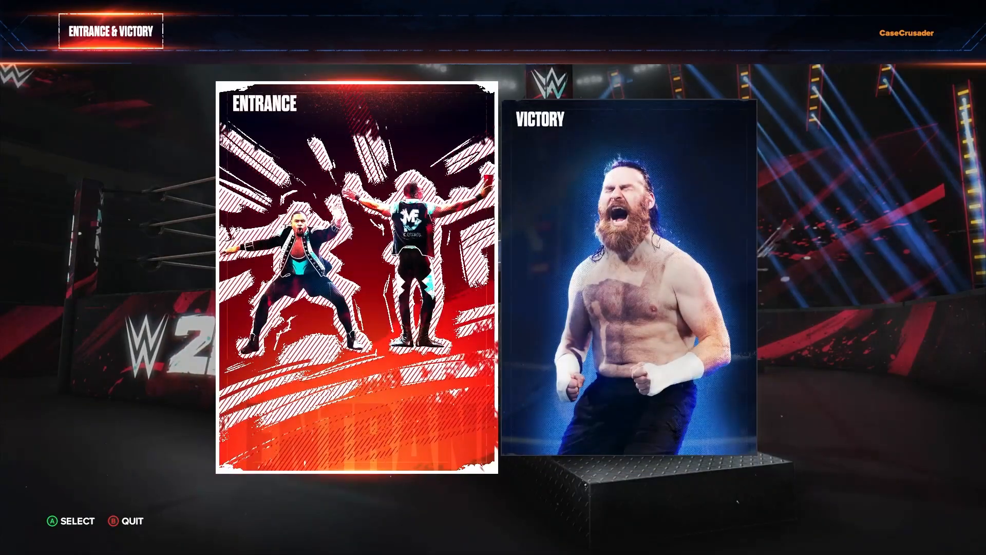
- Reopen the Entrance superstar selection and go to the superstars listed under J
key(Return)
key(Return)
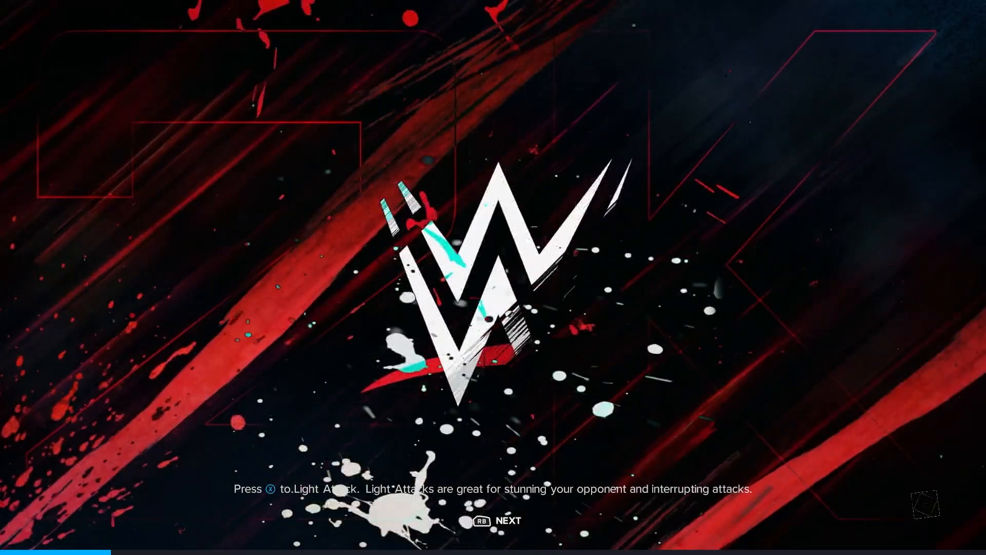
key(Page_Down)
key(Page_Down)
key(Page_Down)
key(Page_Down)
key(Page_Down)
key(Page_Down)
key(Page_Down)
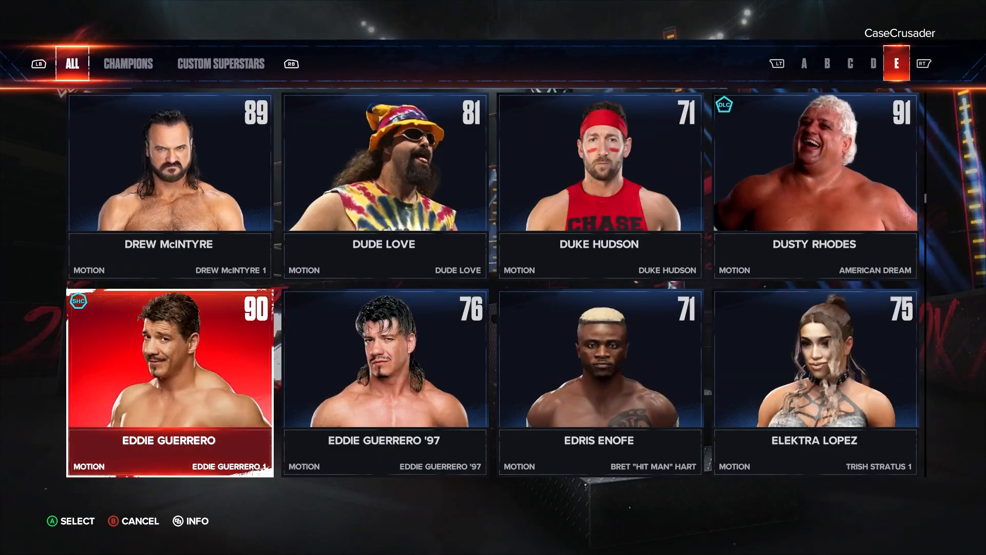
key(Page_Down)
key(Page_Down)
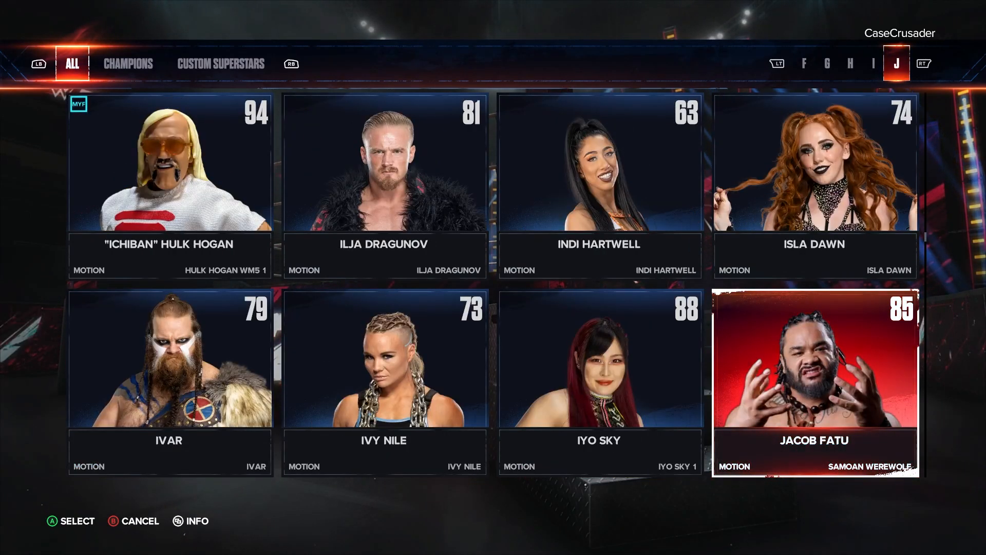
- Find Johnny Gargano among the J superstars
key(Down)
key(Down)
key(Down)
key(Down)
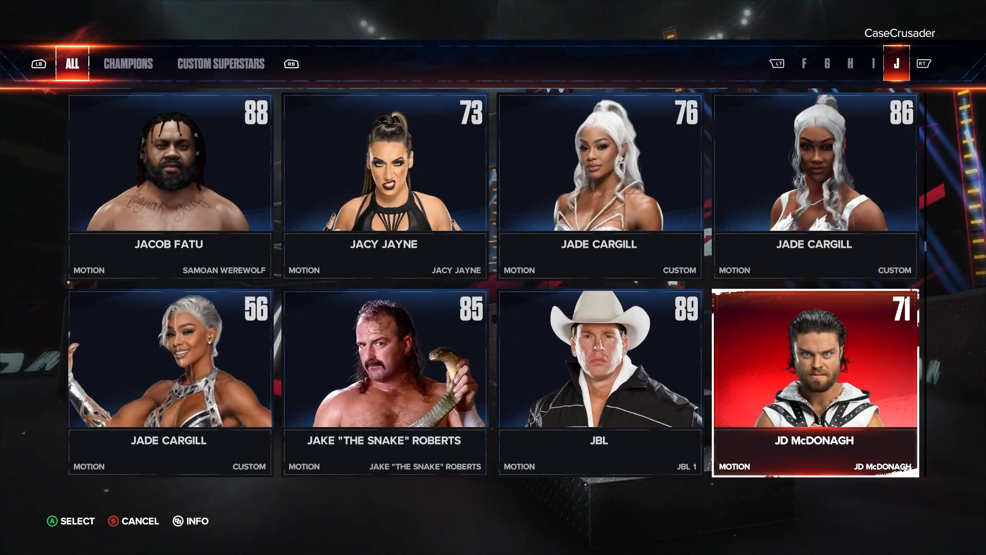
key(Down)
key(Down)
key(Down)
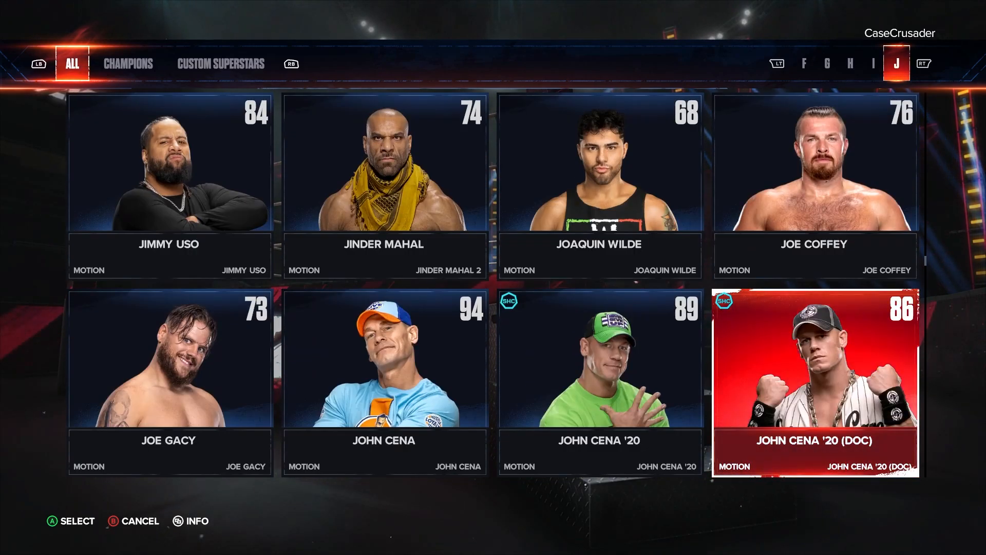
key(Left)
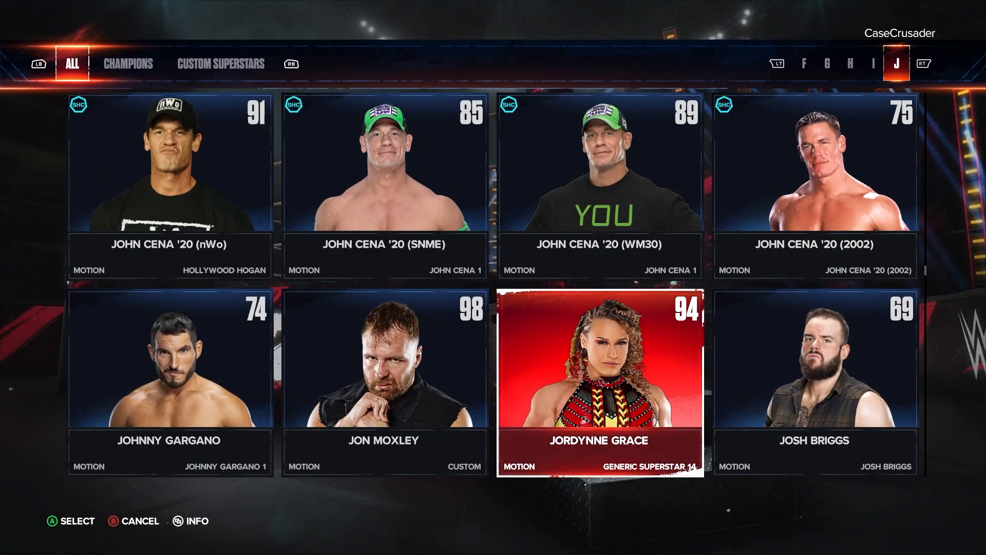
- Copy Johnny Gargano's entrance to Jon Moxley and confirm the copy
key(Return)
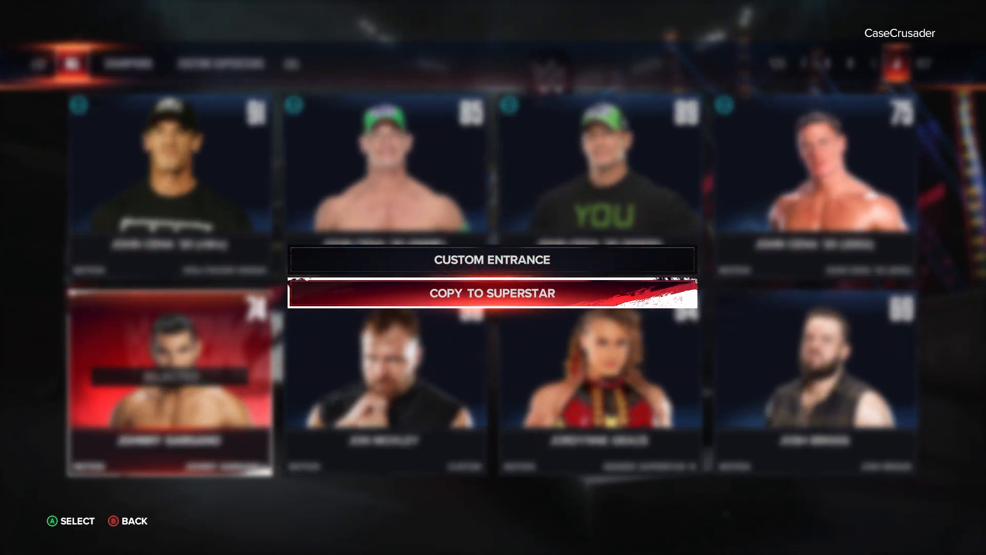
key(Return)
key(Right)
key(Return)
key(Up)
key(Return)
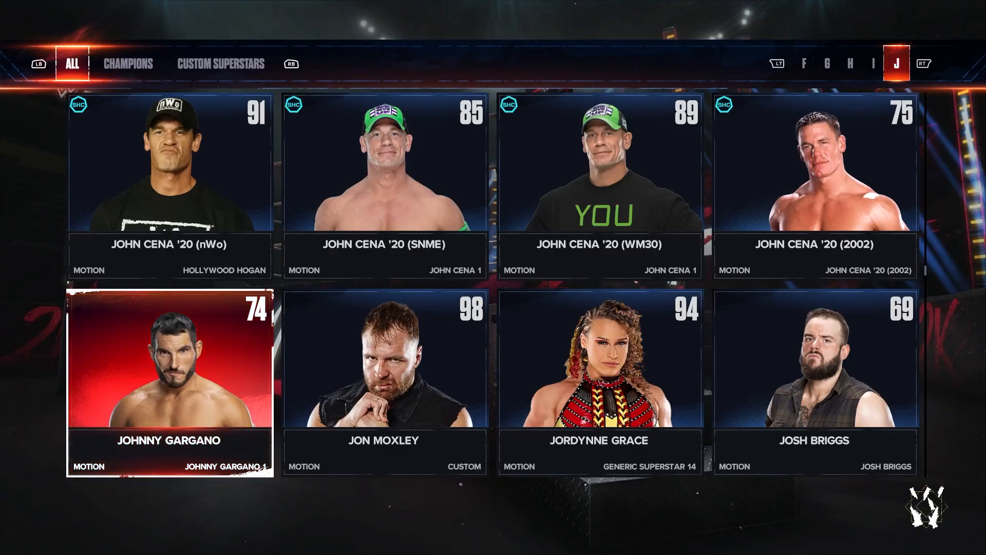
- Open Jon Moxley's custom entrance and preview its motion in full screen
key(Return)
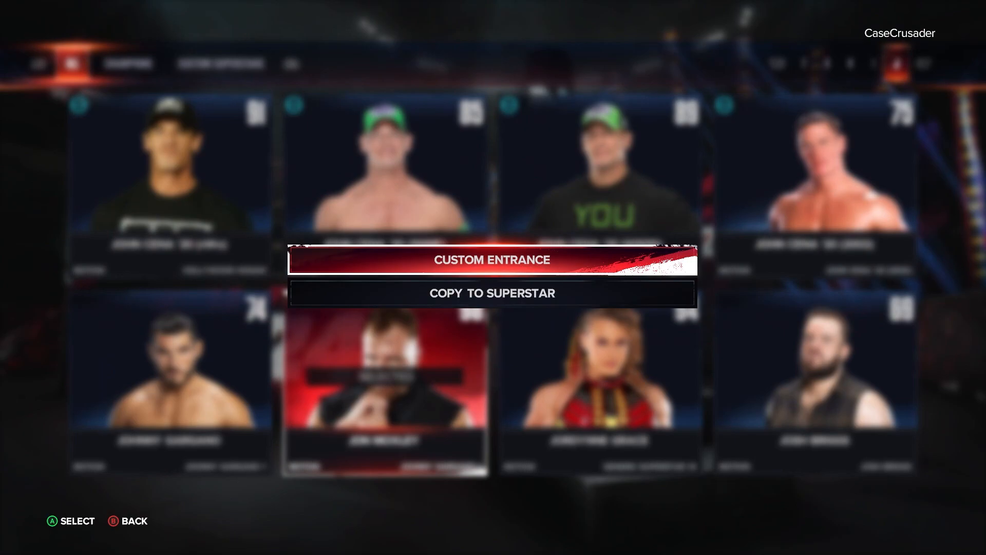
key(Return)
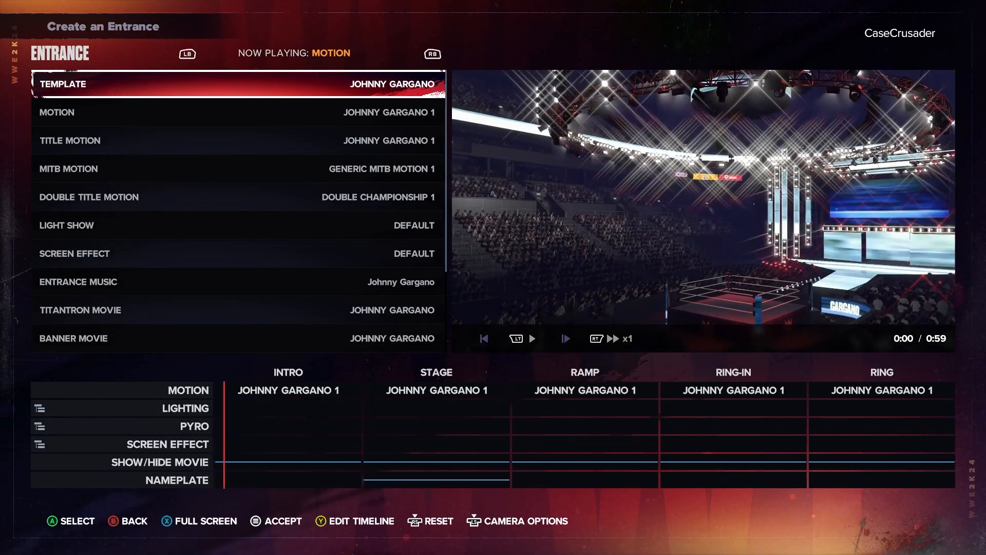
key(x)
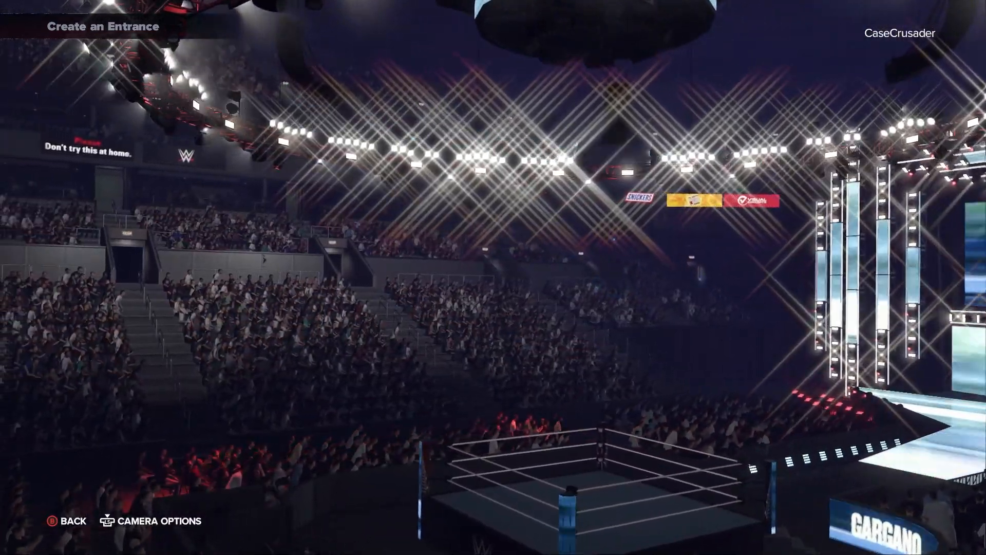
key(b)
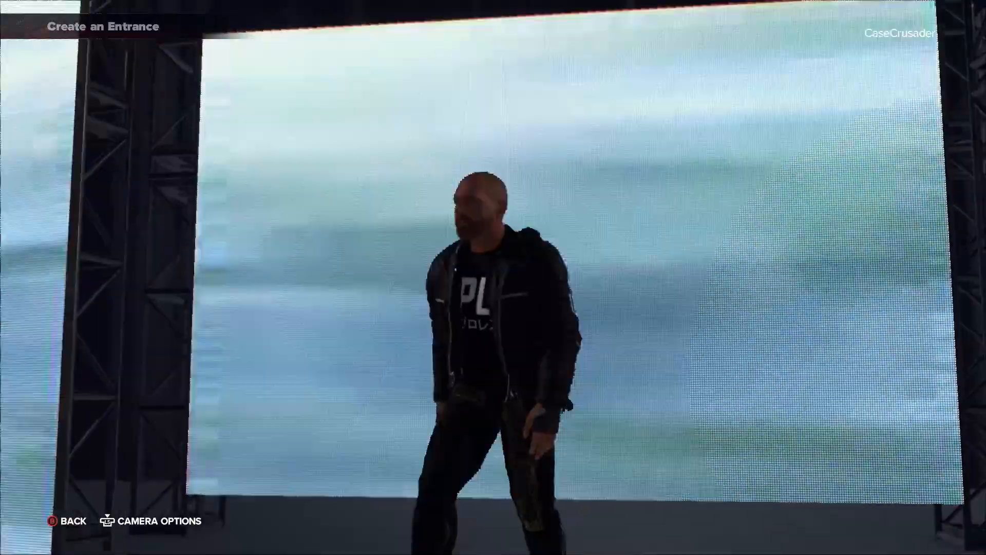
key(x)
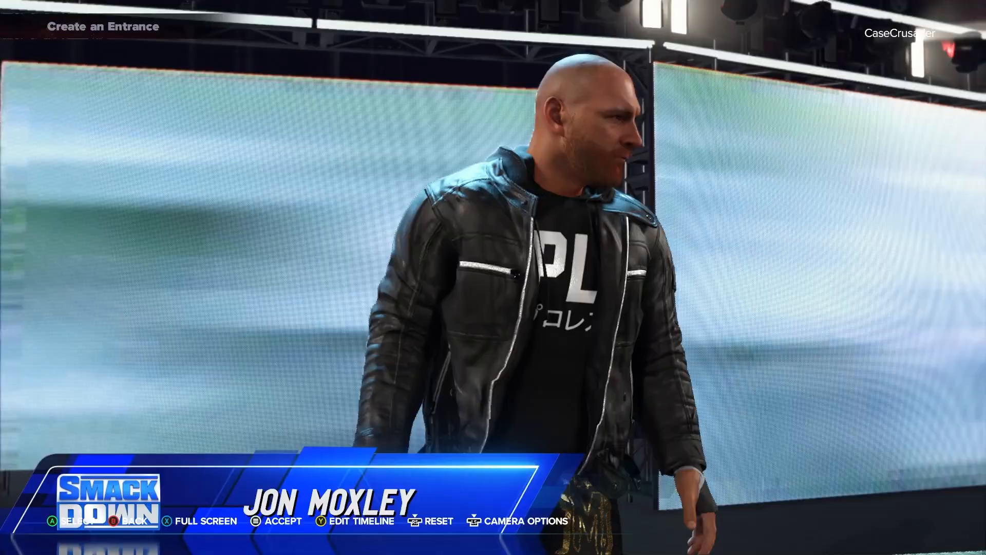